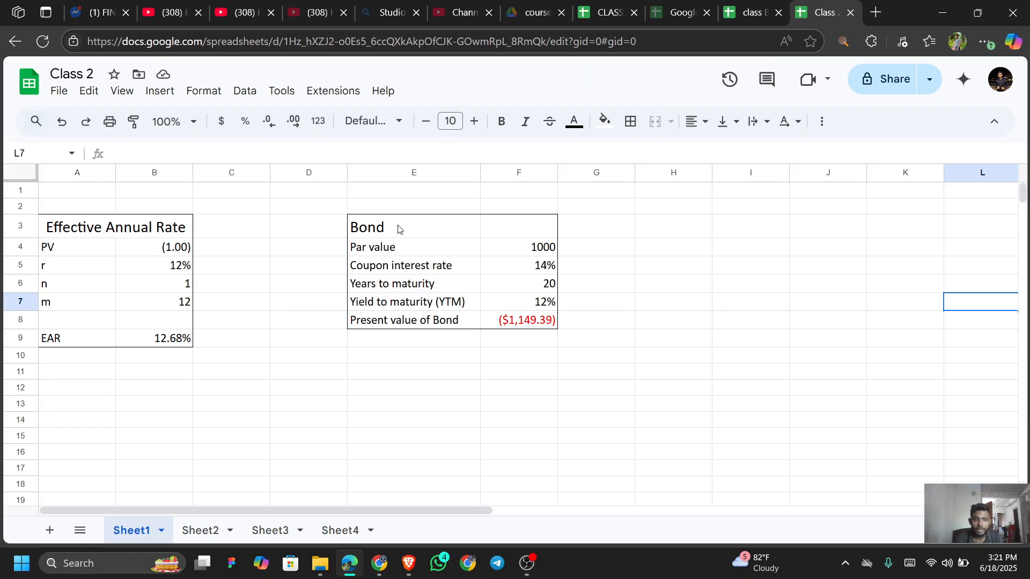
# Step: On Sheet2, delete the extra IRR and NPV values in cells C15 and C13 beside Project 1's results
pyautogui.click(200, 529)
pyautogui.scroll(6, 299, 369)
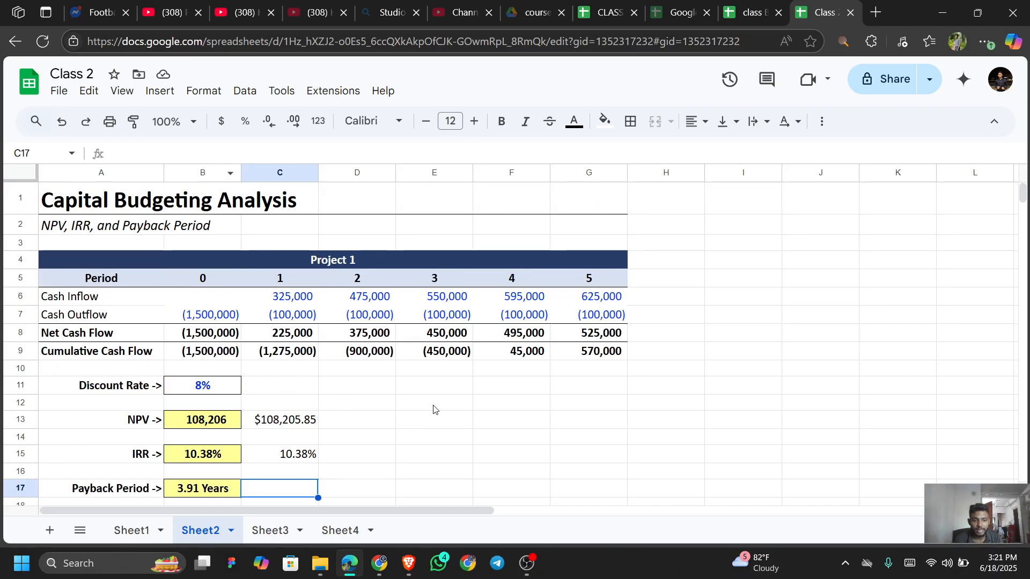
pyautogui.scroll(-3, 431, 450)
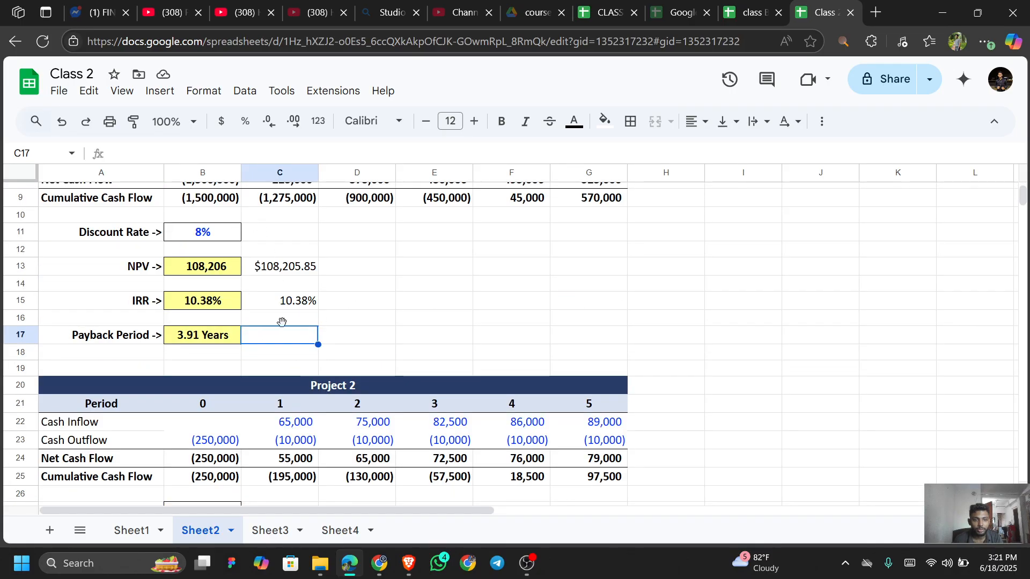
pyautogui.click(293, 301)
pyautogui.press('Delete')
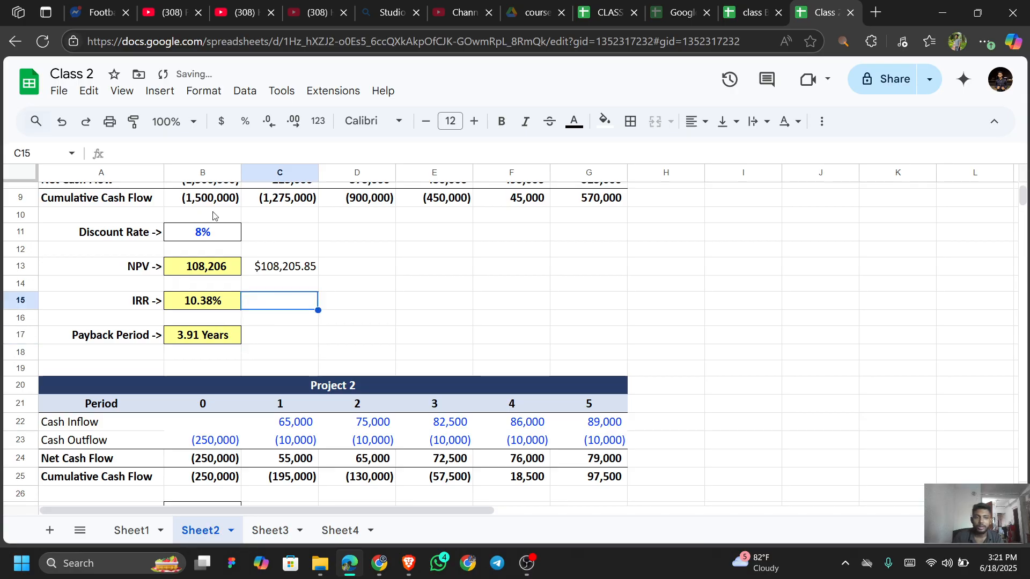
pyautogui.click(296, 268)
pyautogui.press('Delete')
# Step: Look over the rest of Sheet2, the IRR tables on Sheet3 and the loan schedule on Sheet4, and return to Sheet1
pyautogui.scroll(-7, 334, 281)
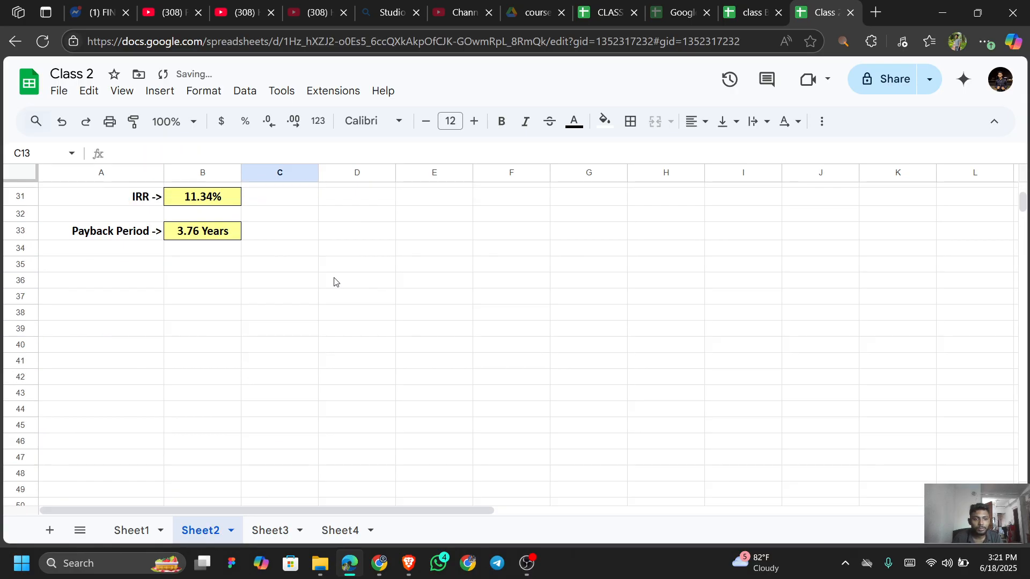
pyautogui.click(271, 531)
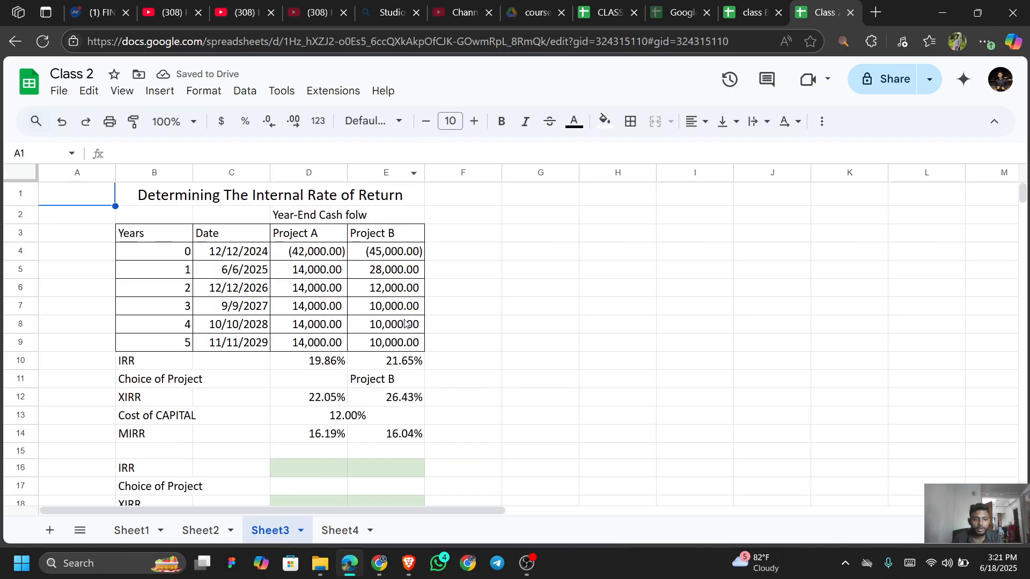
pyautogui.scroll(-3, 406, 322)
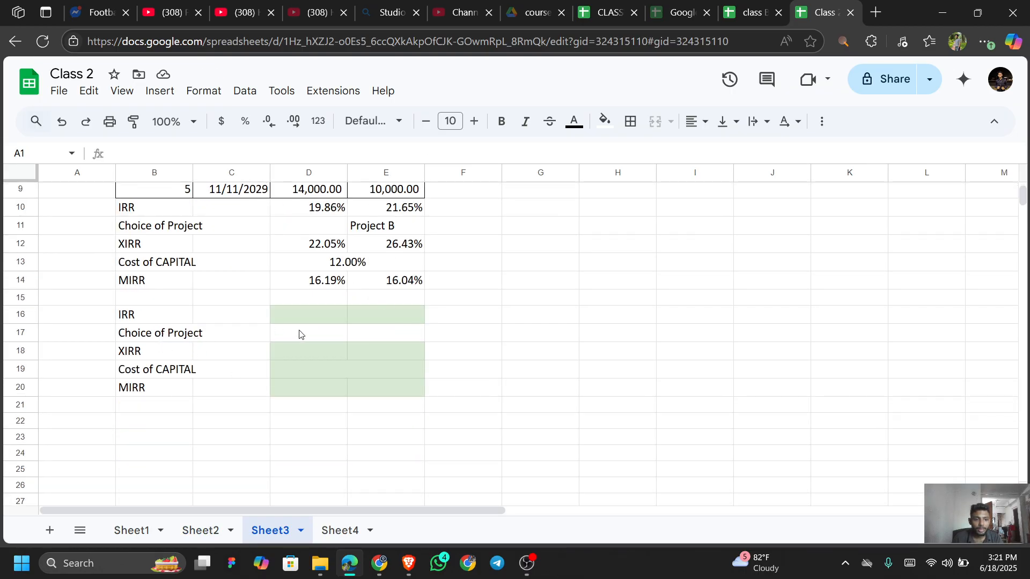
pyautogui.scroll(3, 459, 384)
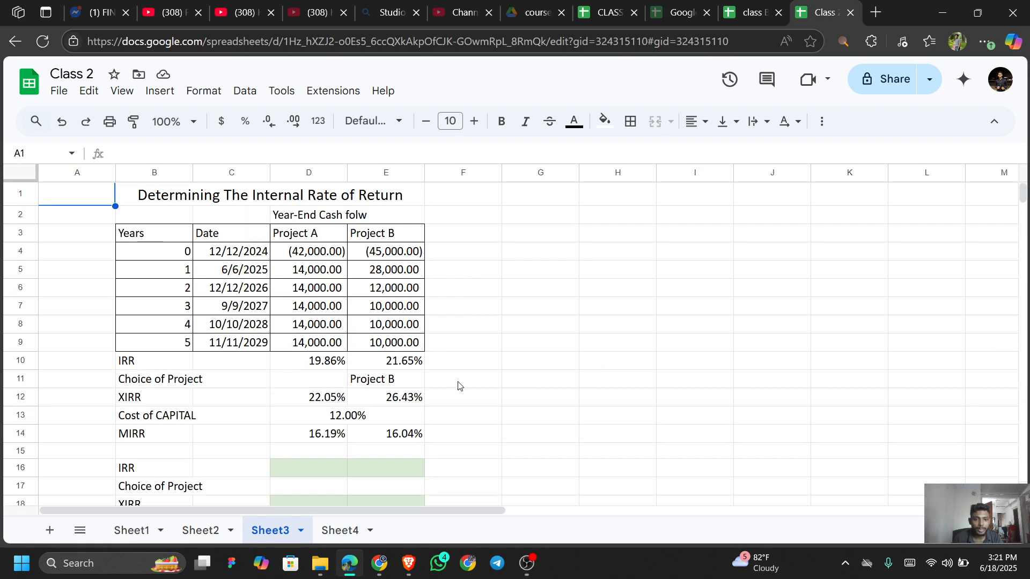
pyautogui.scroll(-2, 430, 460)
pyautogui.scroll(-1, 408, 354)
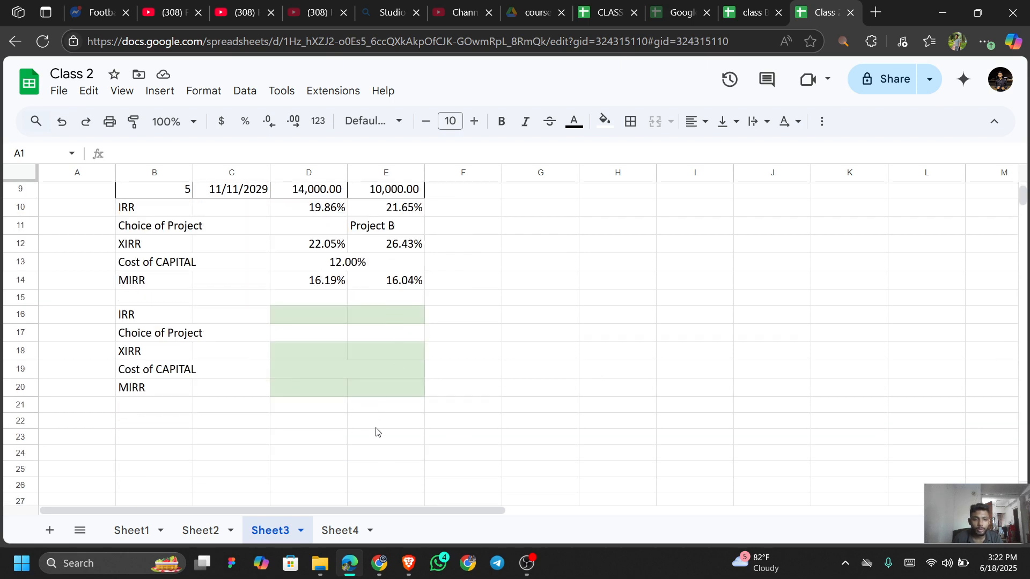
pyautogui.scroll(-1, 370, 461)
pyautogui.click(340, 530)
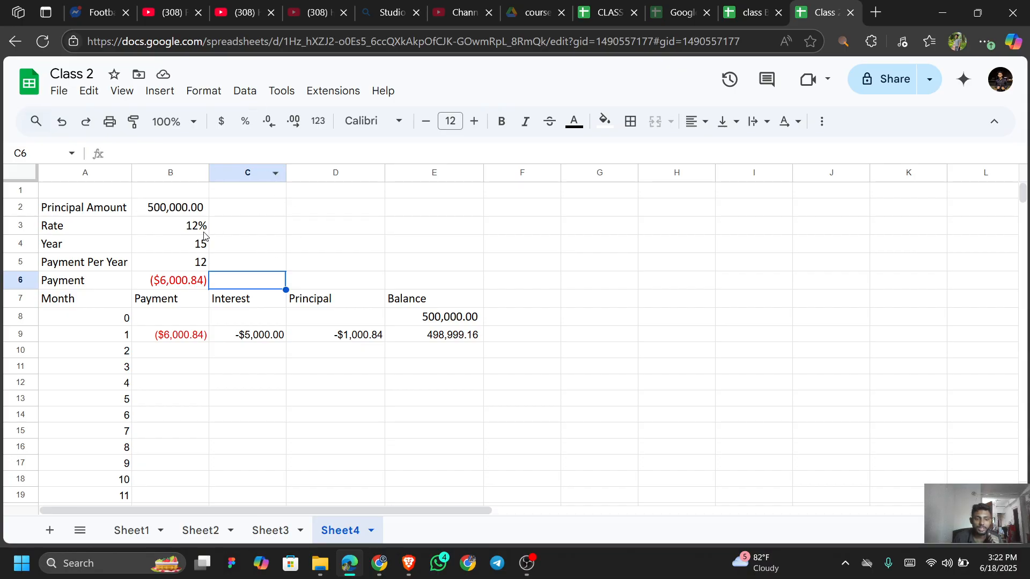
pyautogui.scroll(-5, 422, 359)
pyautogui.scroll(5, 446, 335)
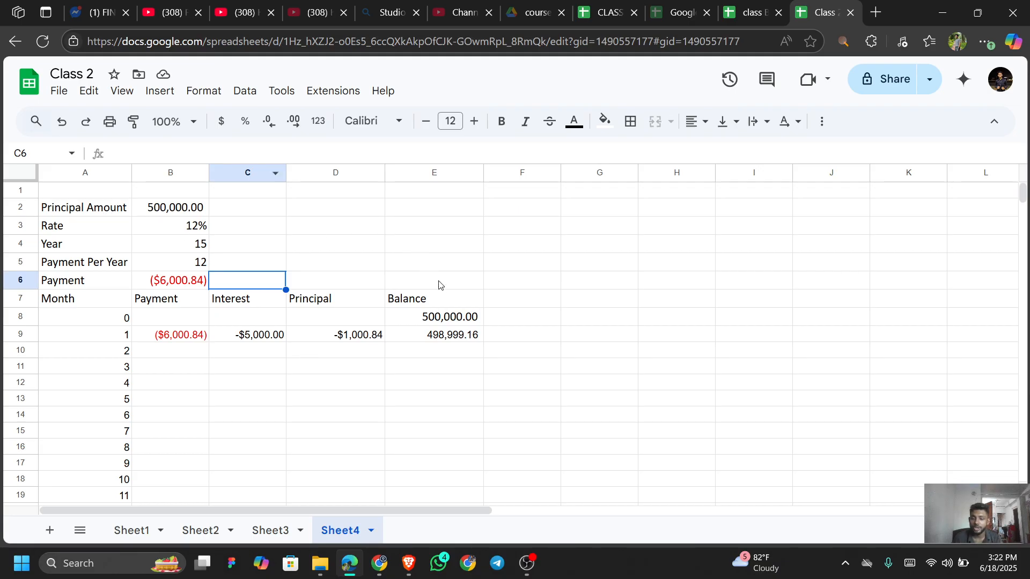
pyautogui.click(133, 530)
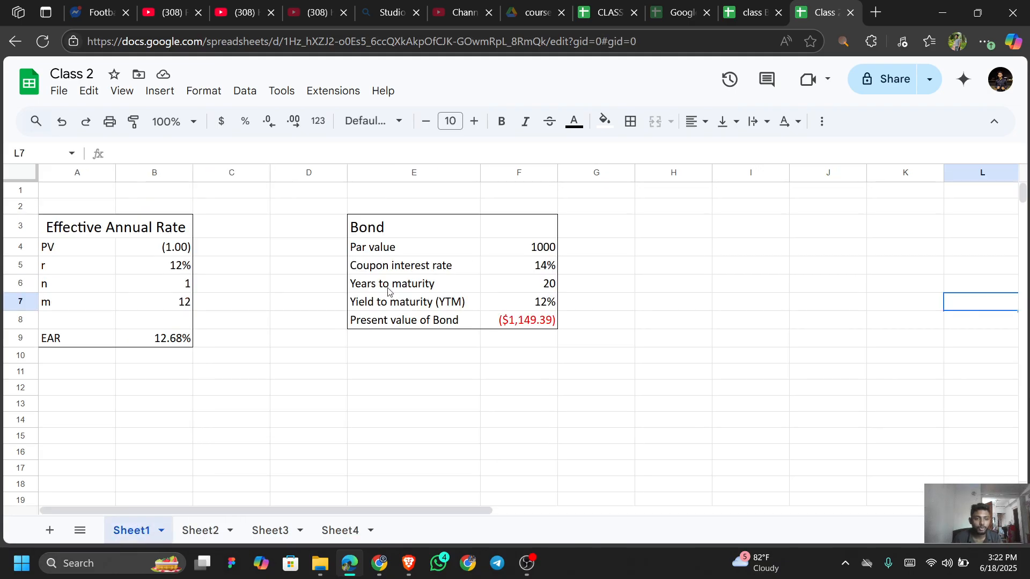
pyautogui.click(141, 356)
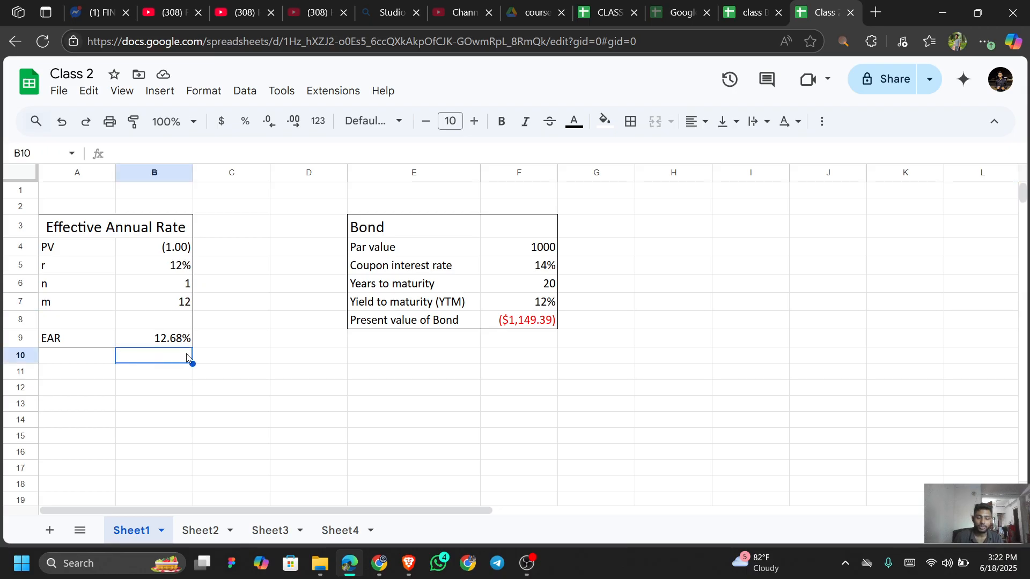
pyautogui.write('=')
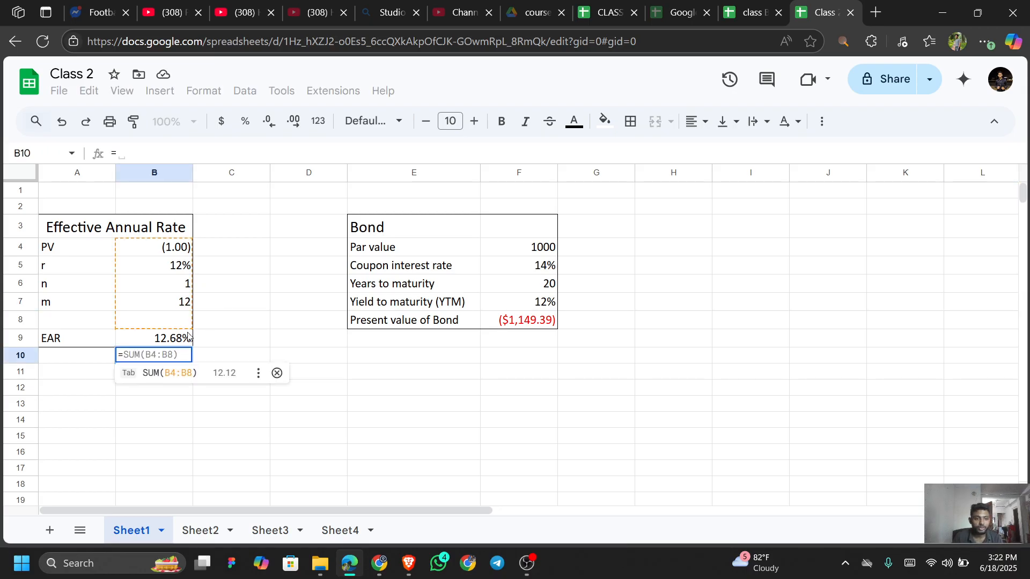
pyautogui.click(188, 336)
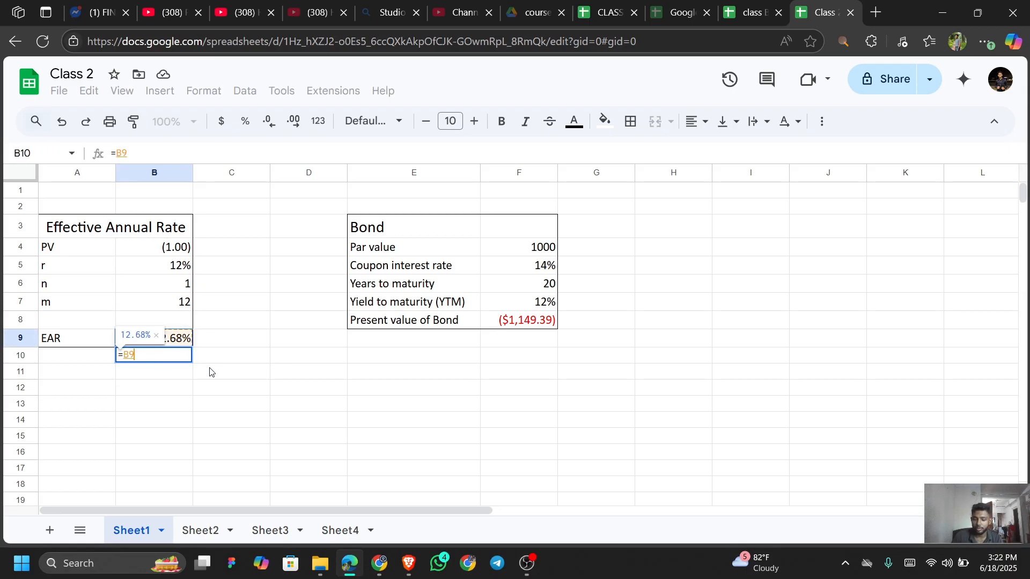
pyautogui.press('BackSpace')
pyautogui.press('Escape')
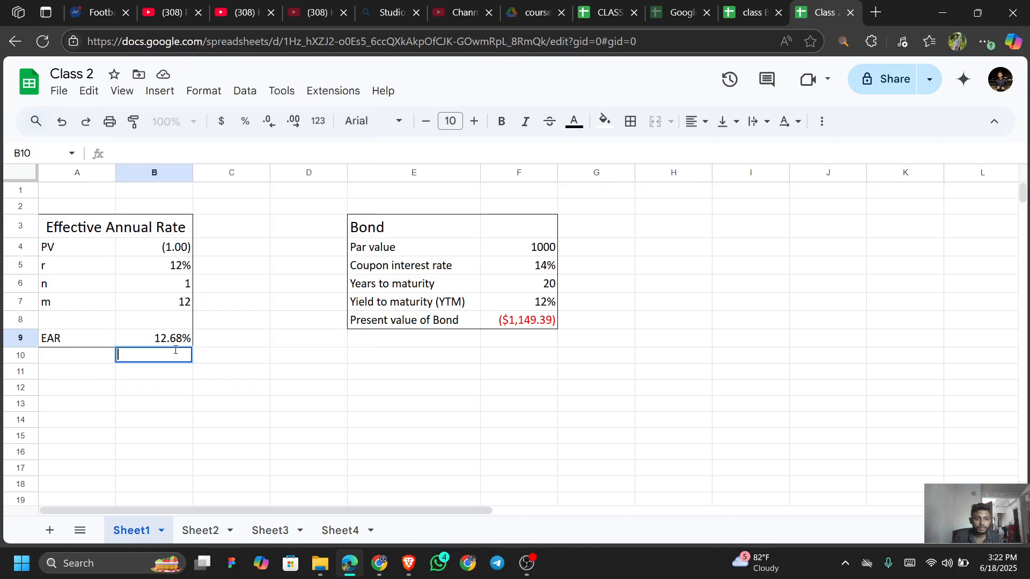
pyautogui.click(177, 339)
# Step: Start an FV formula in cell B10 below the EAR result, with the rate r in B5 as its first argument
pyautogui.click(163, 361)
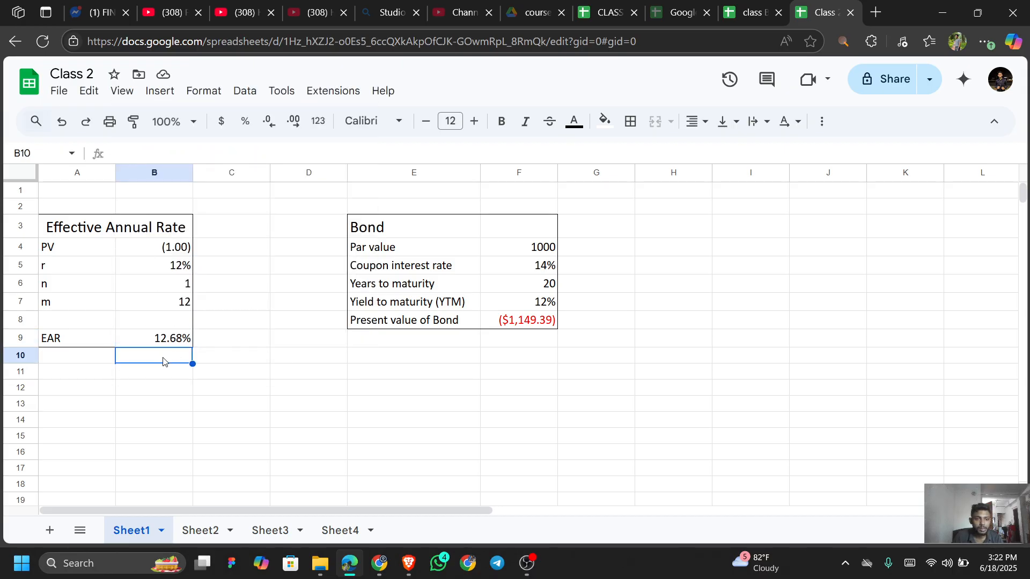
pyautogui.write('=FV')
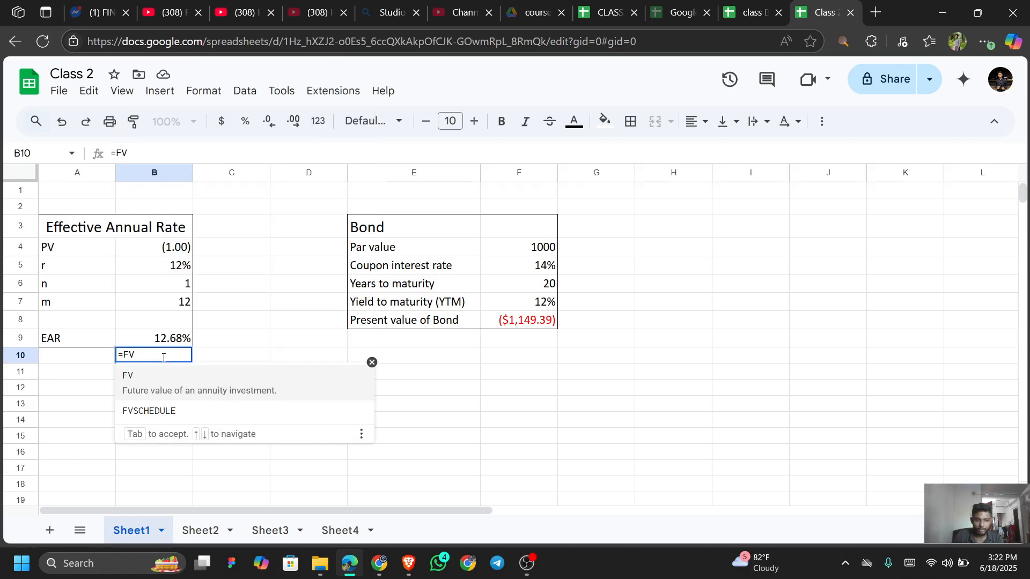
pyautogui.write('(')
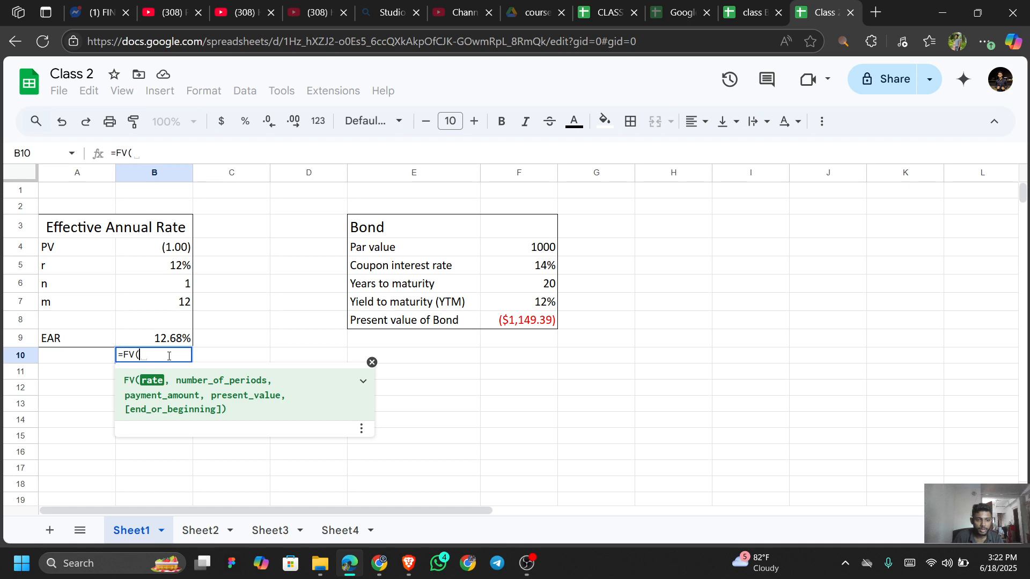
pyautogui.press('Up')
pyautogui.press('Up')
pyautogui.press('Up')
pyautogui.press('Up')
pyautogui.press('Up')
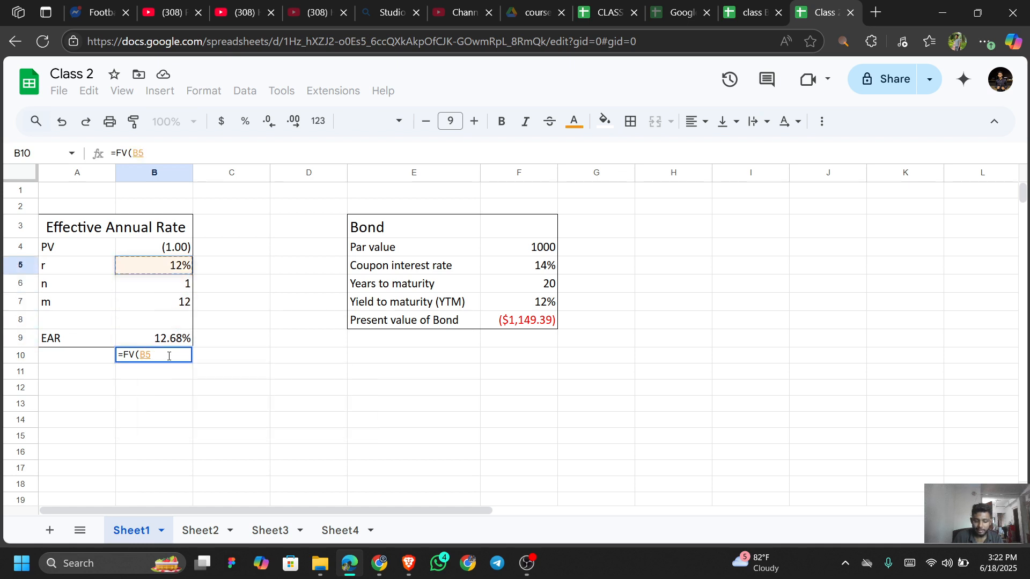
pyautogui.write(',')
pyautogui.press('Up')
pyautogui.press('Up')
pyautogui.press('Up')
pyautogui.press('Up')
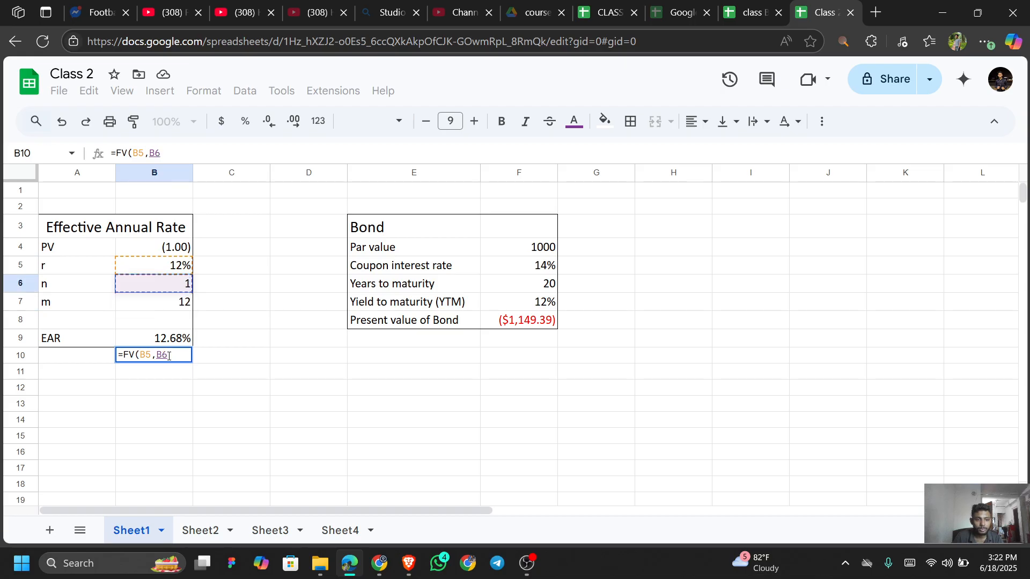
pyautogui.press('Left')
pyautogui.press('BackSpace')
pyautogui.press('BackSpace')
pyautogui.press('BackSpace')
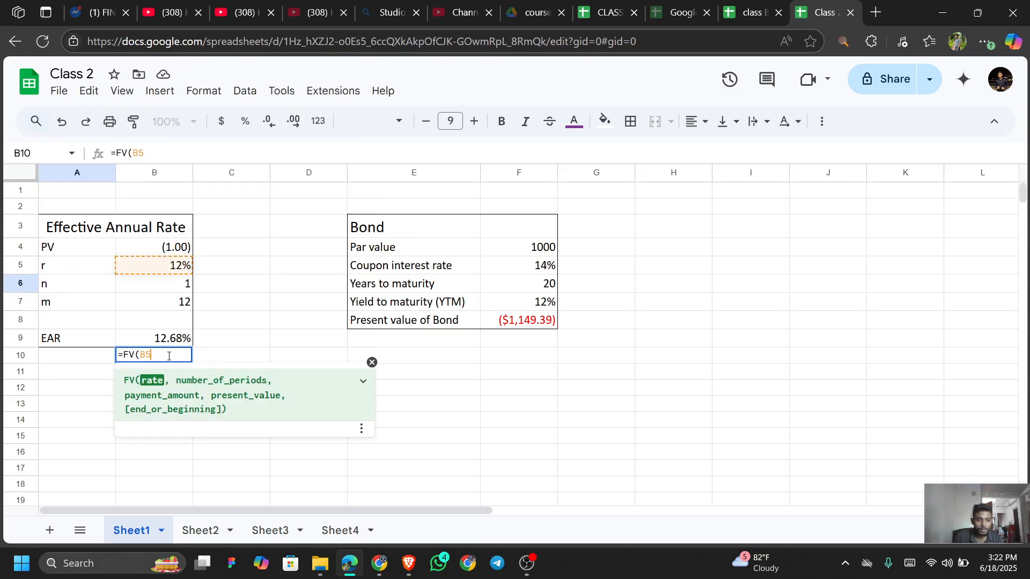
# Step: Divide the rate in the B10 FV formula by the compounding frequency m in B7
pyautogui.write('/')
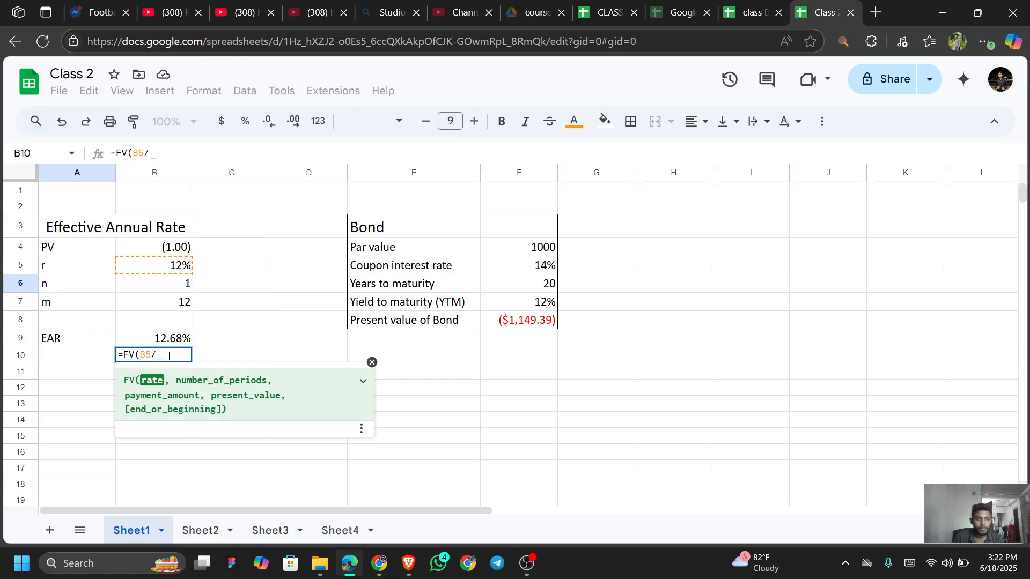
pyautogui.press('Down')
pyautogui.press('Down')
pyautogui.press('Up')
pyautogui.press('Up')
pyautogui.press('Up')
pyautogui.press('Up')
pyautogui.press('Up')
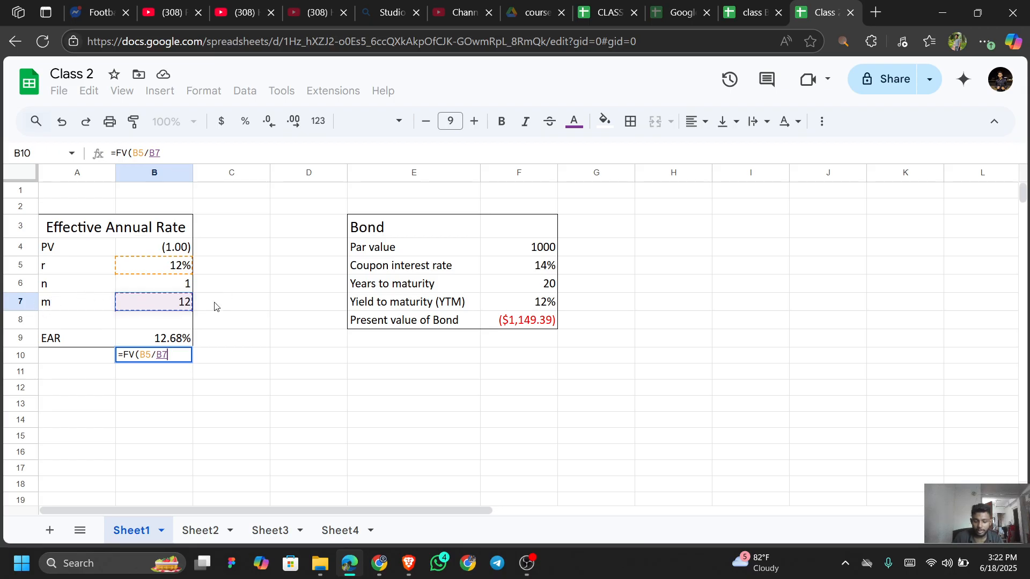
# Step: Set the number of periods in the B10 FV formula to B6*B7
pyautogui.write(',')
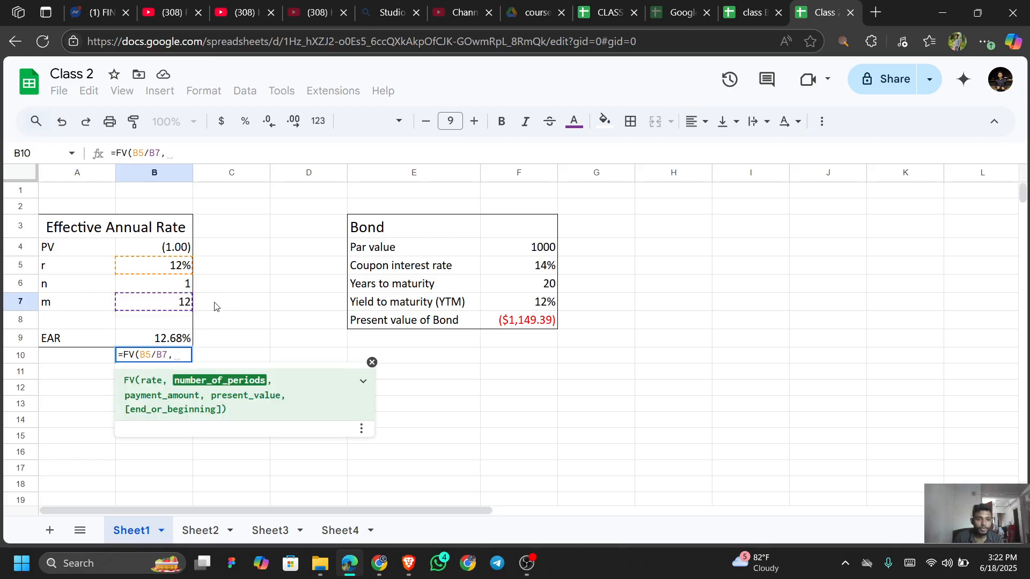
pyautogui.click(165, 290)
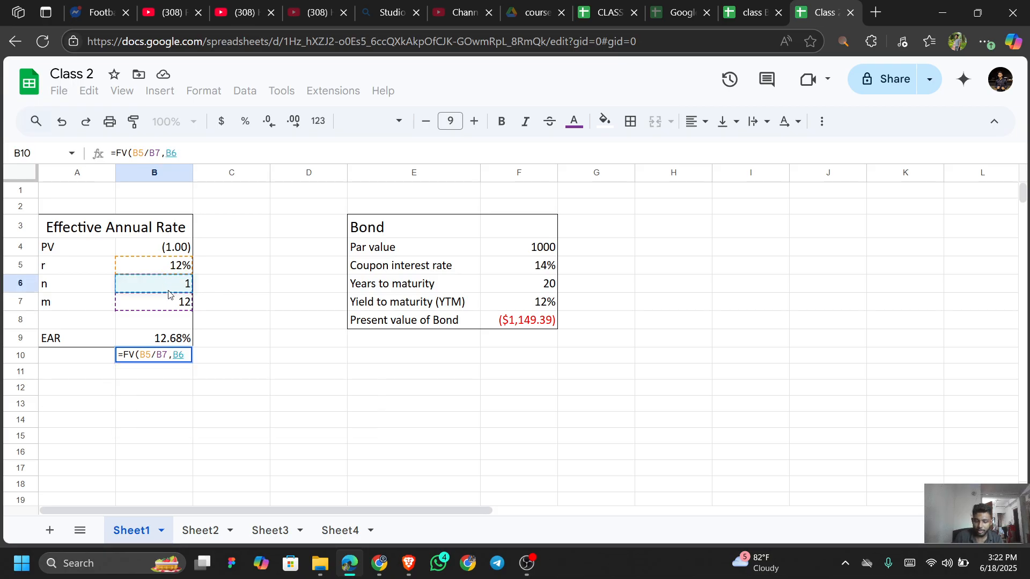
pyautogui.write('*')
pyautogui.click(178, 304)
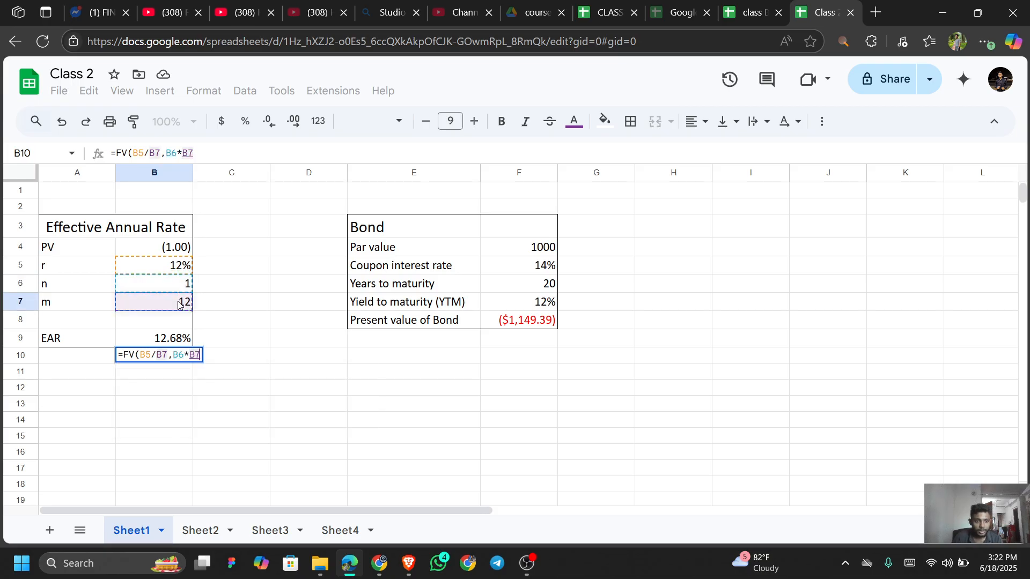
pyautogui.write(',')
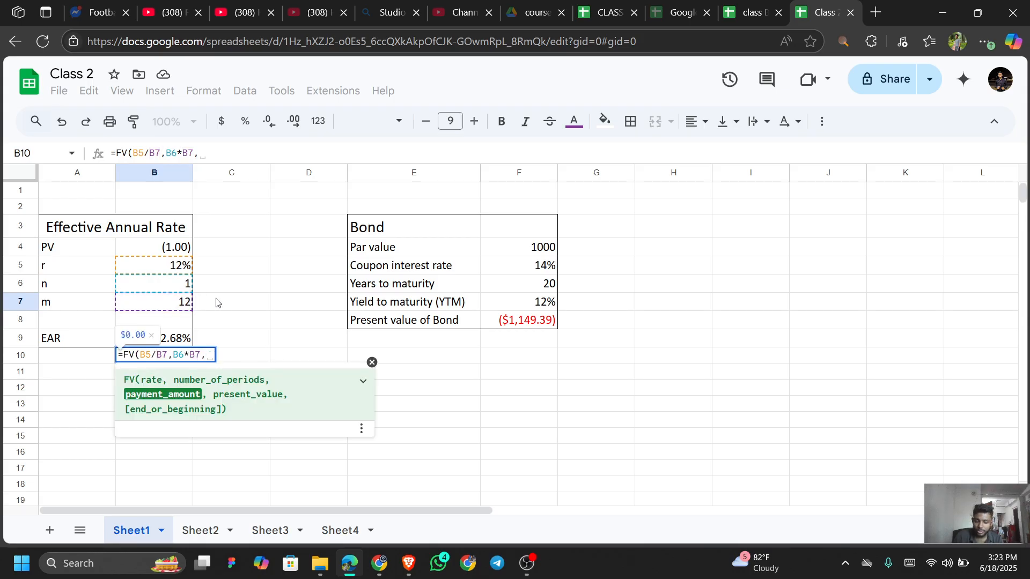
# Step: Complete the FV arguments with payment amount 0, present value 1 and end_or_beginning 0
pyautogui.write('0')
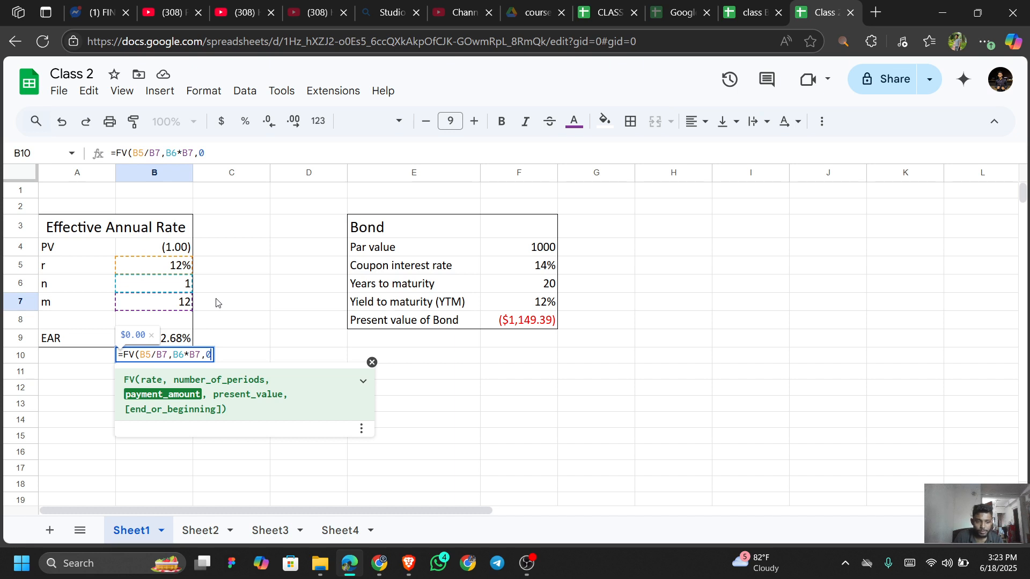
pyautogui.write(',')
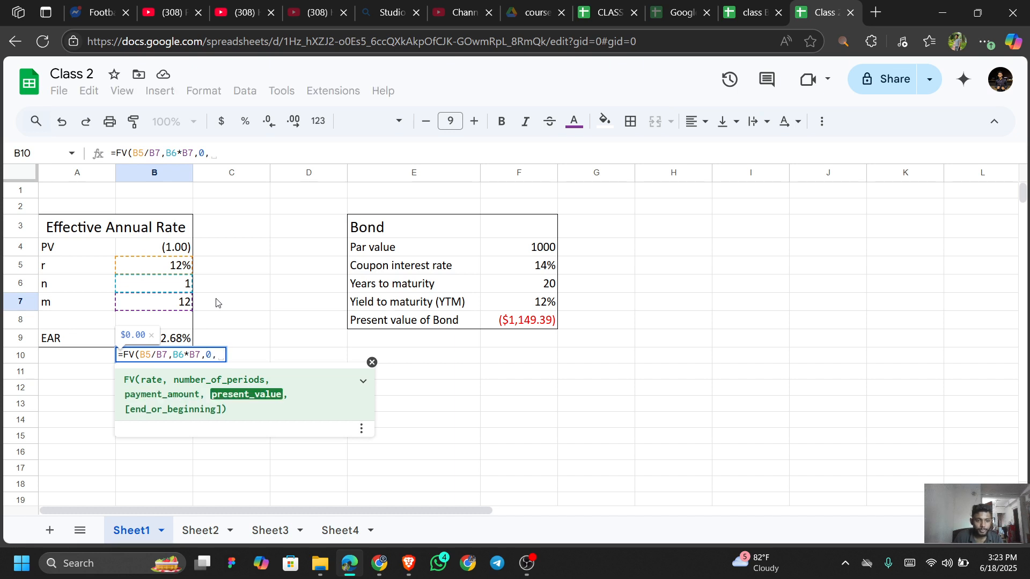
pyautogui.write('1,')
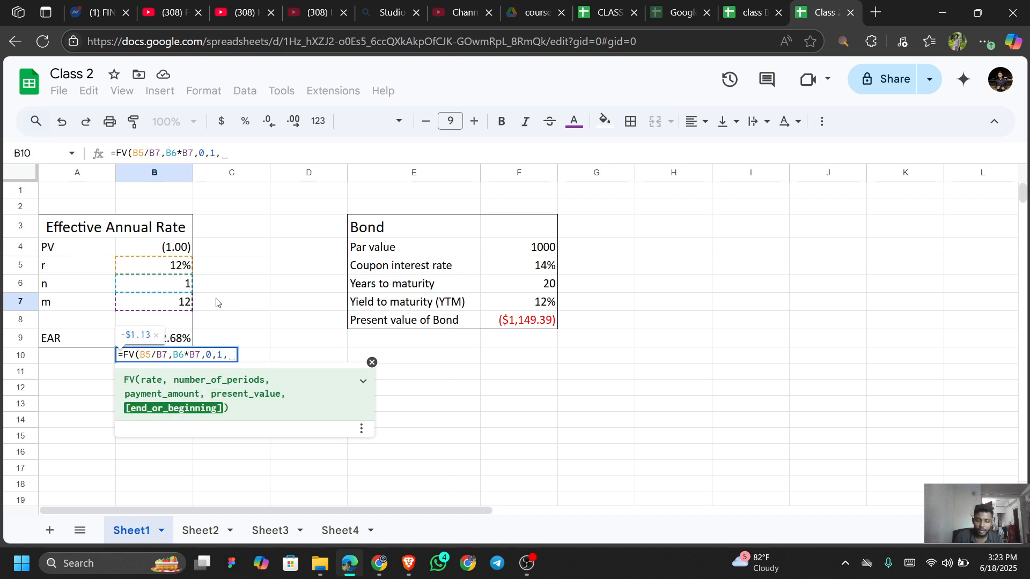
pyautogui.write('0)')
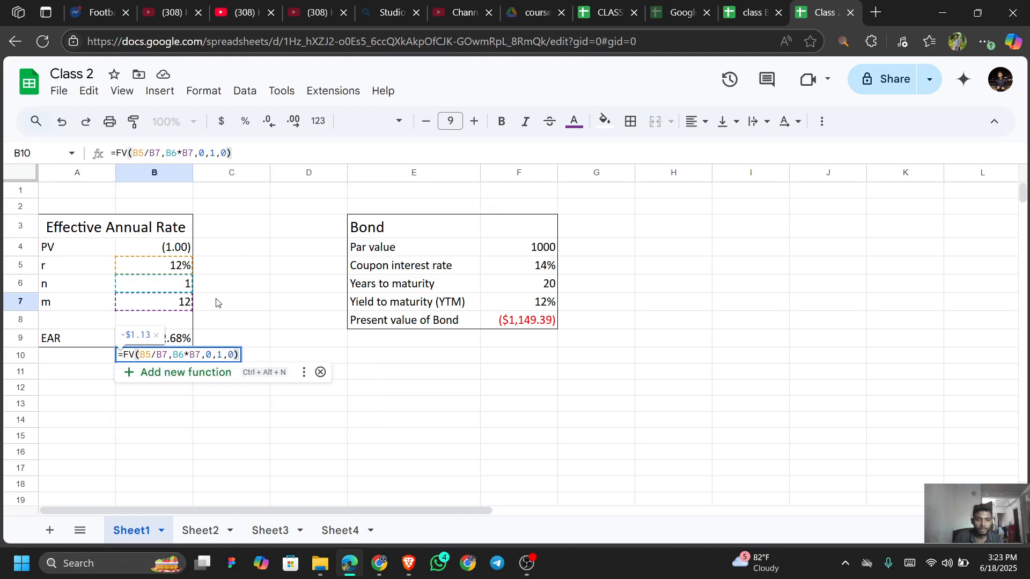
# Step: Subtract 1 from the FV result and enter the formula in B10
pyautogui.write('-c')
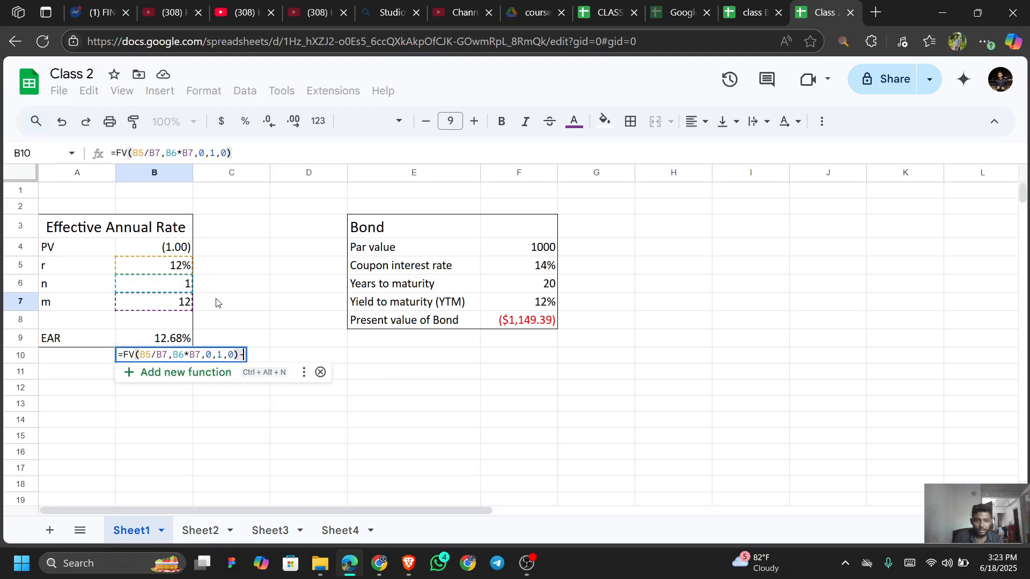
pyautogui.press('BackSpace')
pyautogui.write('1')
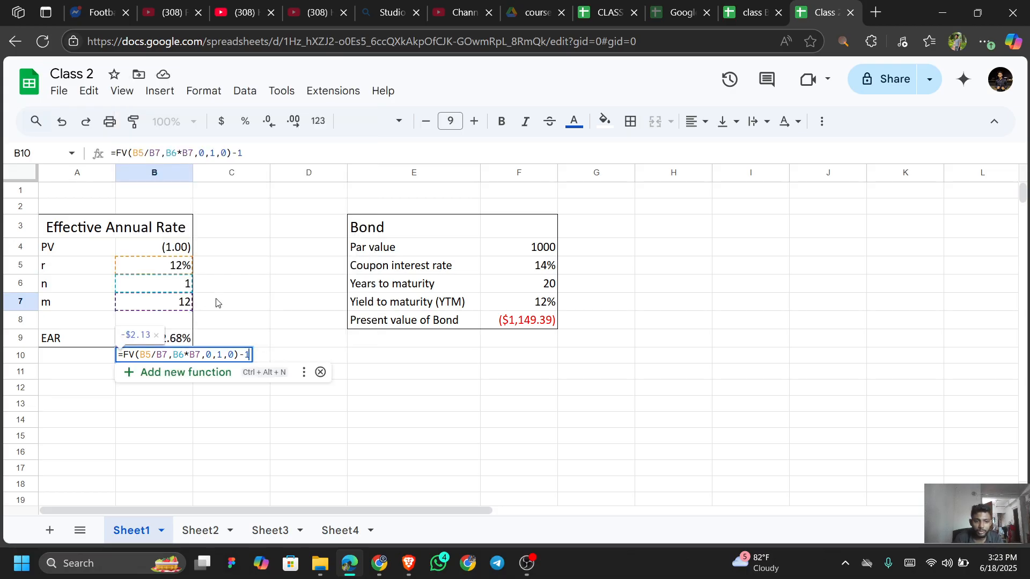
pyautogui.press('Return')
pyautogui.press('Up')
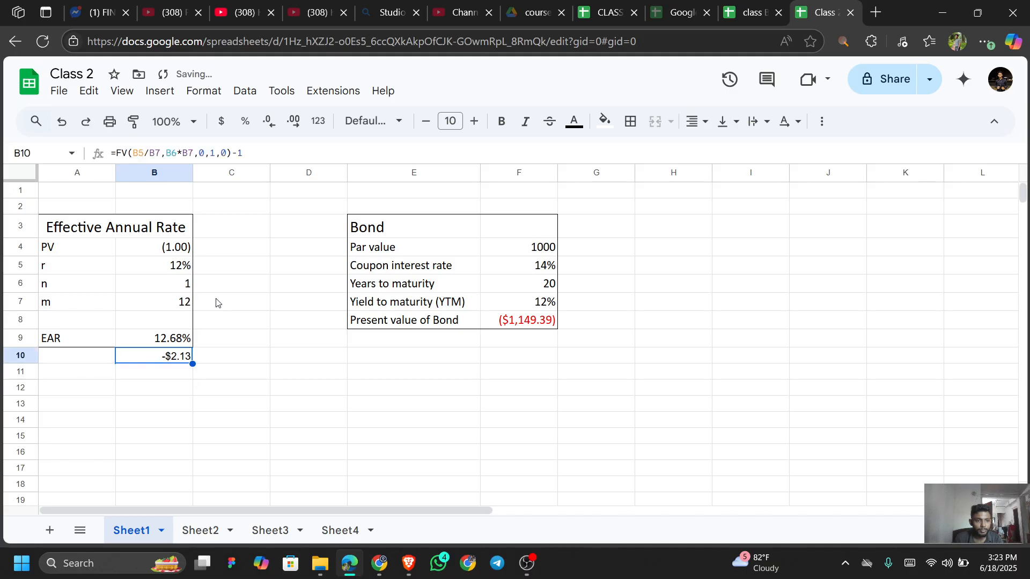
# Step: Enclose the FV function in the B10 formula in its own parentheses, leaving the -1 outside
pyautogui.click(150, 345)
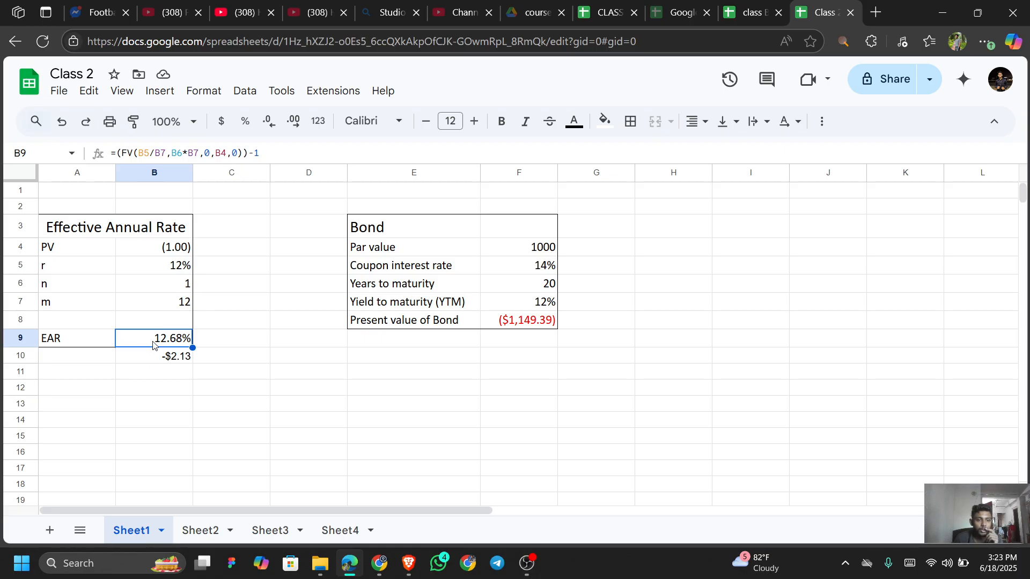
pyautogui.click(168, 362)
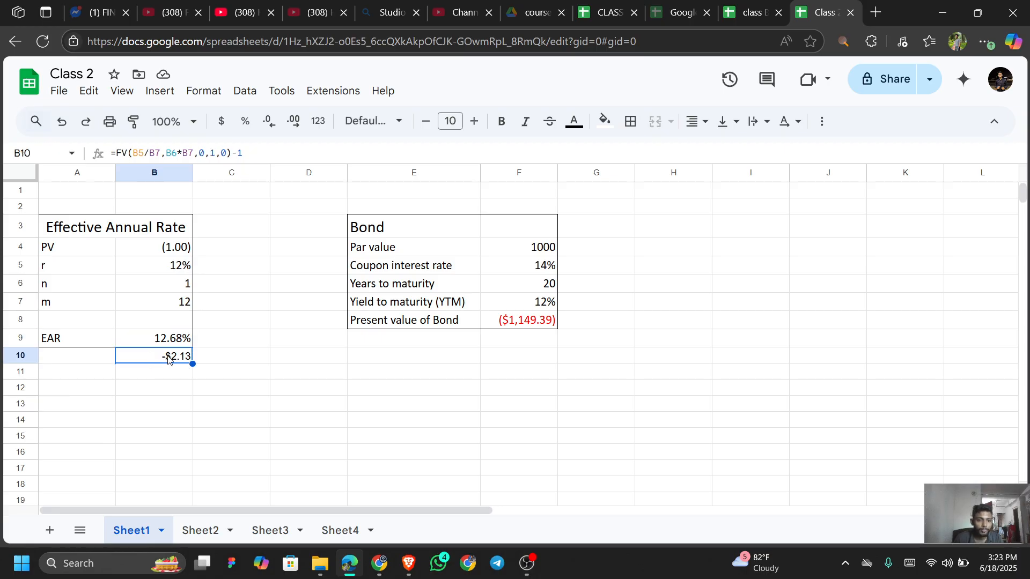
pyautogui.doubleClick(168, 359)
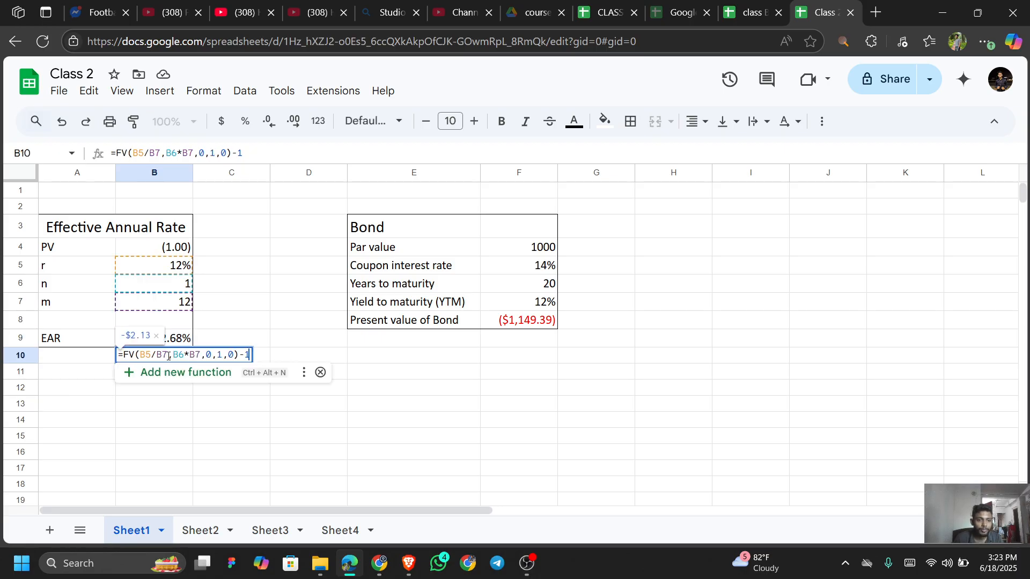
pyautogui.click(122, 355)
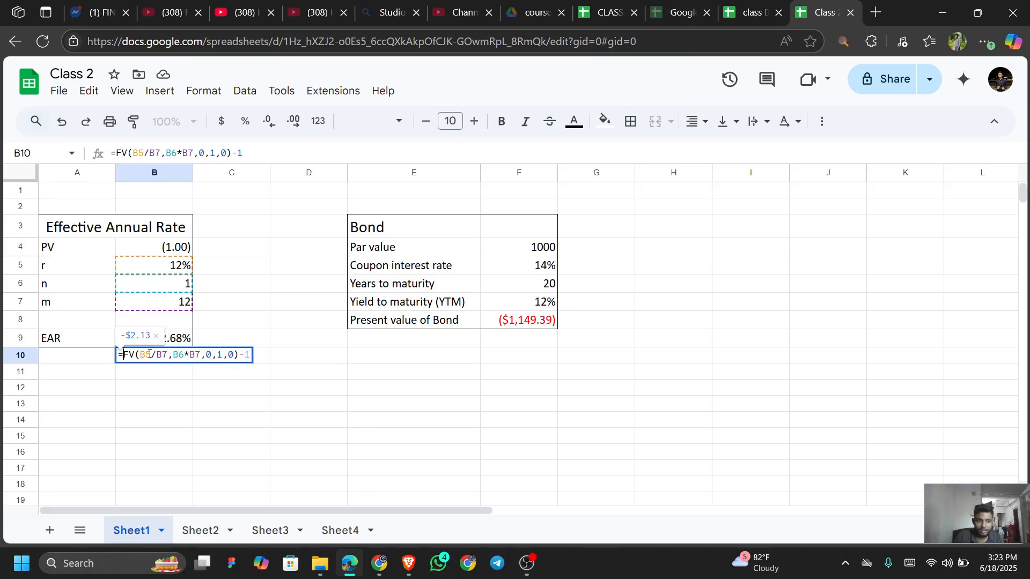
pyautogui.write('(')
pyautogui.press('Right')
pyautogui.press('Right')
pyautogui.press('Right')
pyautogui.press('Right')
pyautogui.press('Right')
pyautogui.press('Right')
pyautogui.press('Right')
pyautogui.press('Right')
pyautogui.press('Right')
pyautogui.press('Right')
pyautogui.press('Right')
pyautogui.press('Right')
pyautogui.press('Right')
pyautogui.press('Right')
pyautogui.press('Right')
pyautogui.press('Right')
pyautogui.press('Right')
pyautogui.press('Right')
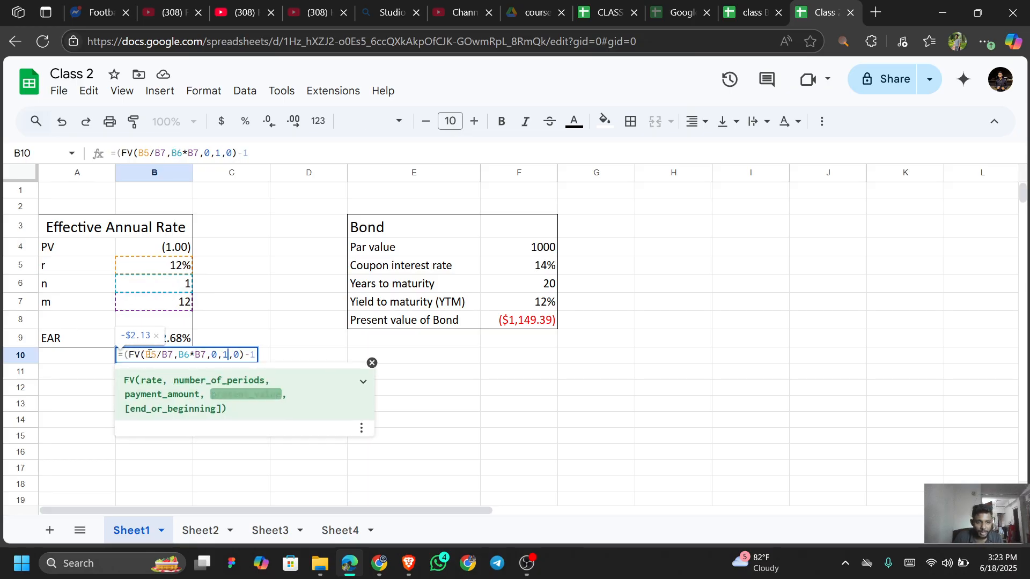
pyautogui.press('Right')
pyautogui.press('Right')
pyautogui.press('Right')
pyautogui.write(')')
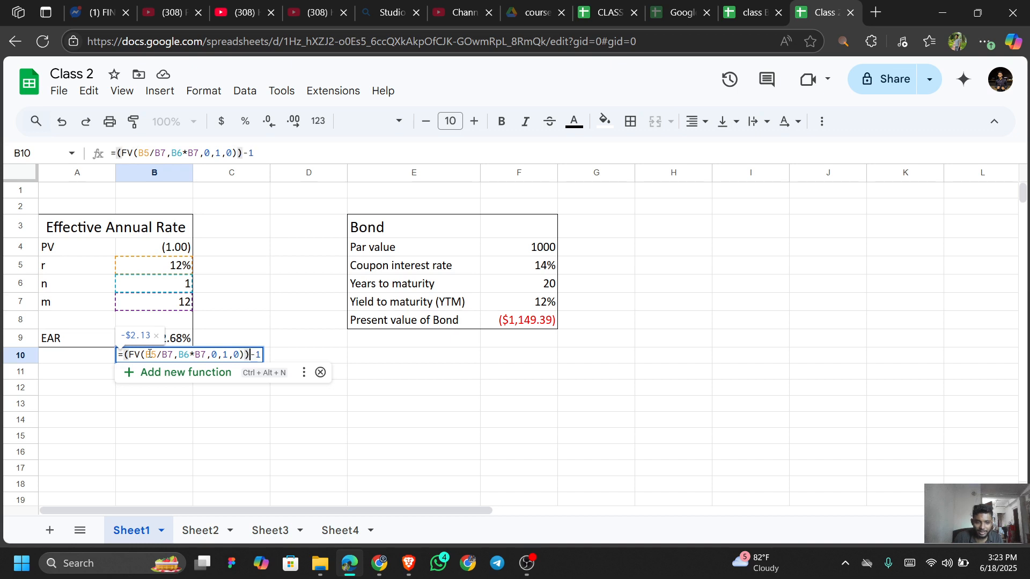
pyautogui.press('Return')
pyautogui.click(149, 355)
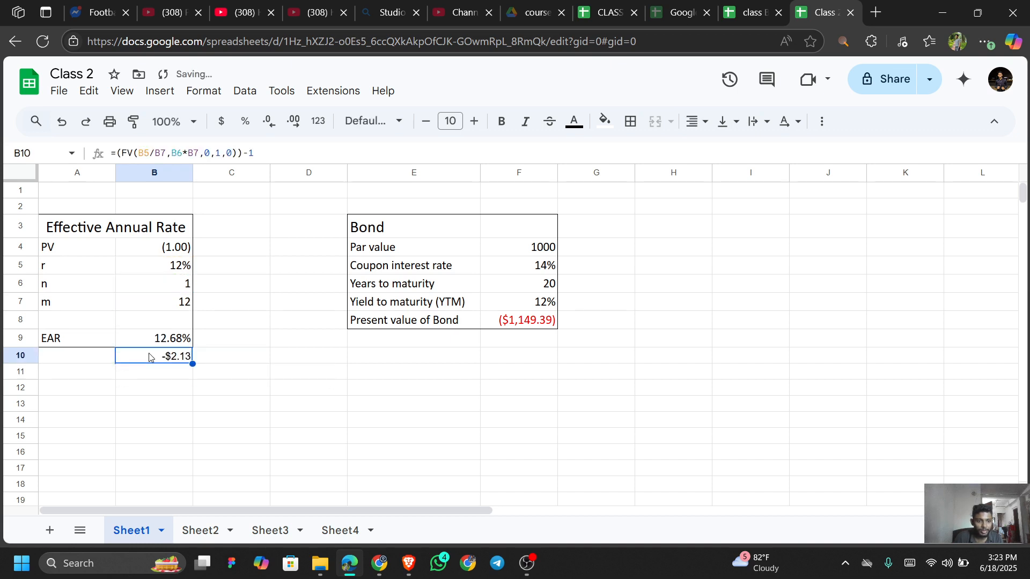
# Step: Replace the present value argument 1 in the B10 FV formula with a reference to the PV in B4
pyautogui.doubleClick(149, 356)
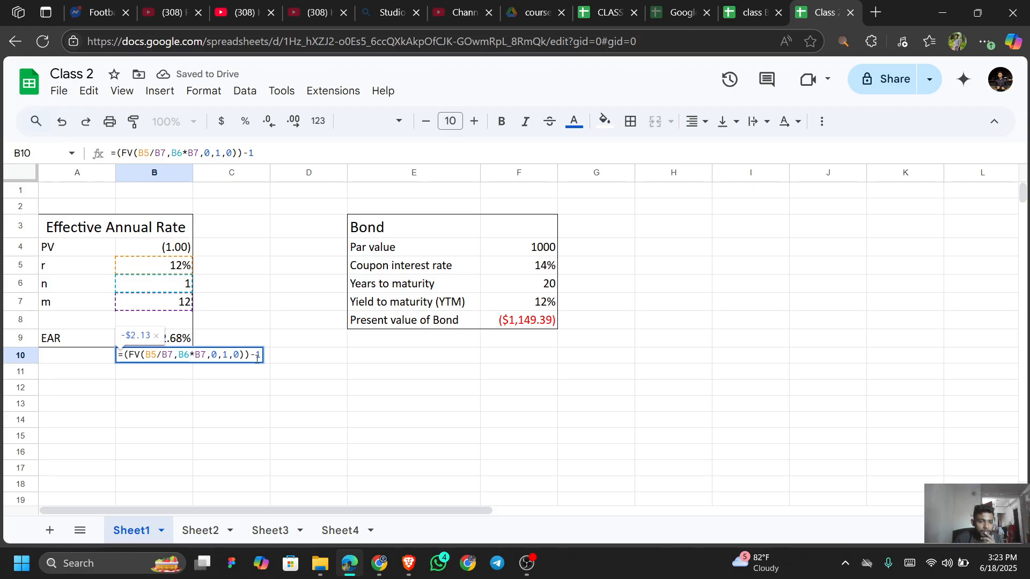
pyautogui.click(179, 342)
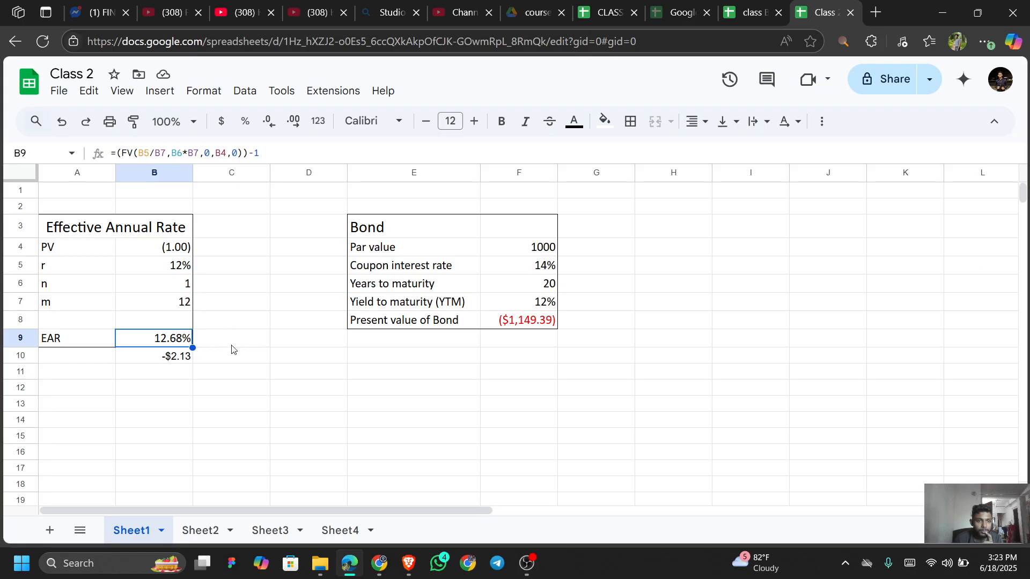
pyautogui.click(180, 360)
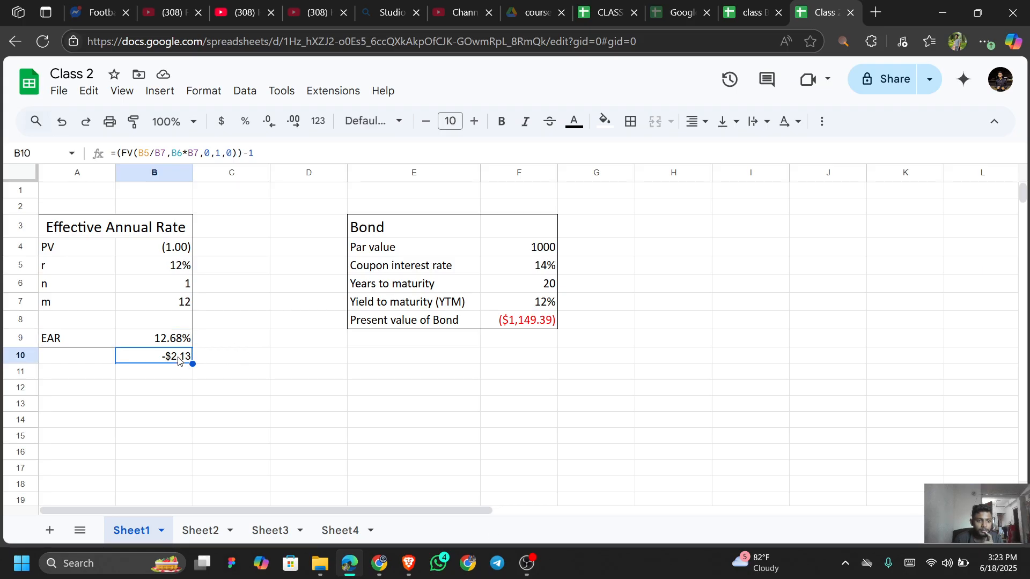
pyautogui.doubleClick(182, 357)
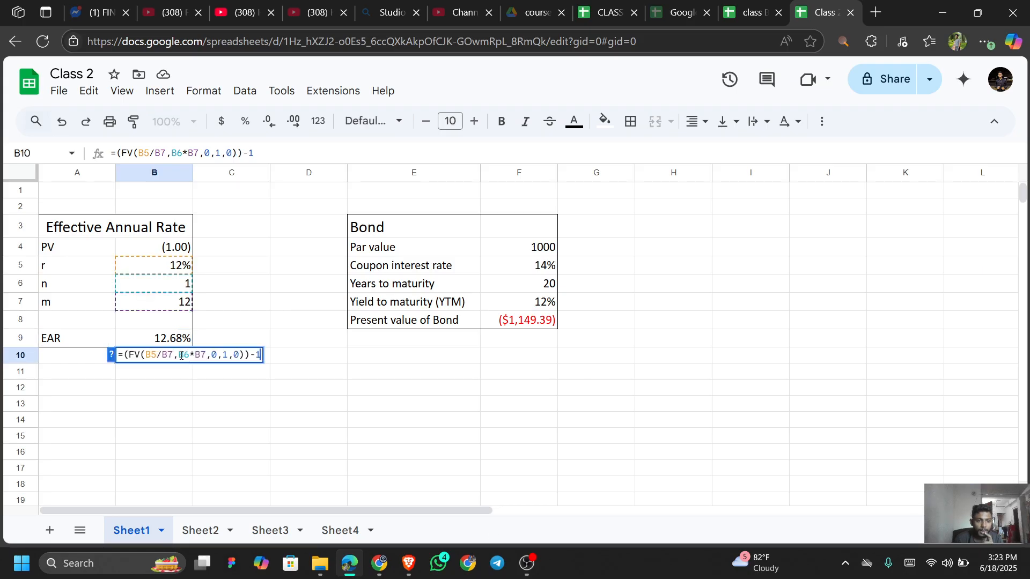
pyautogui.click(224, 354)
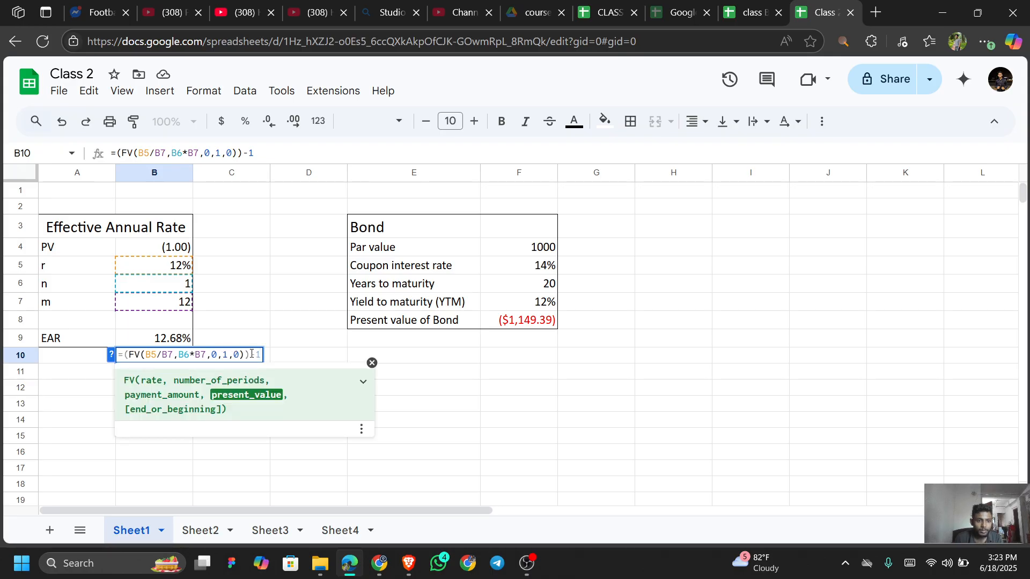
pyautogui.press('BackSpace')
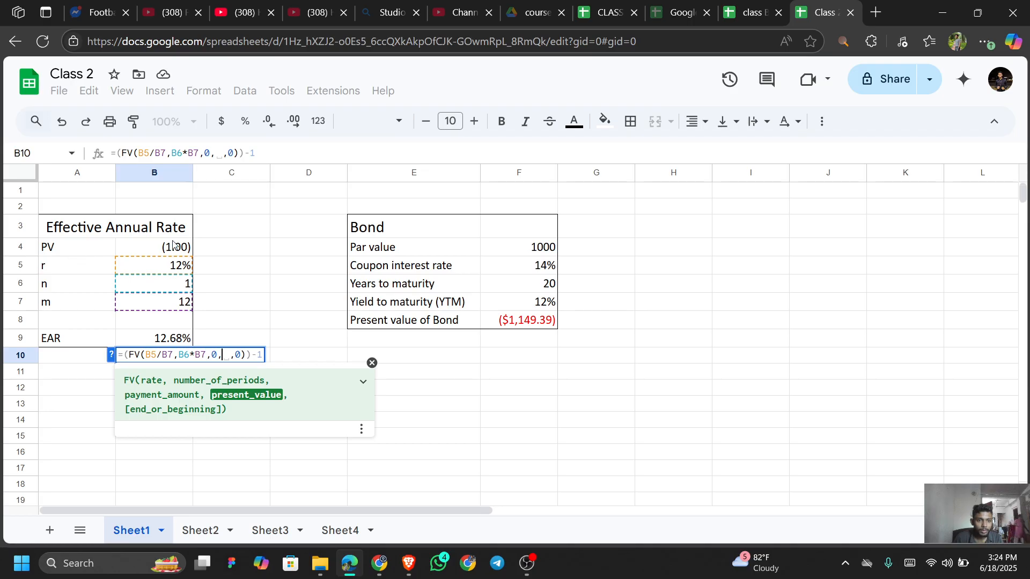
pyautogui.click(155, 247)
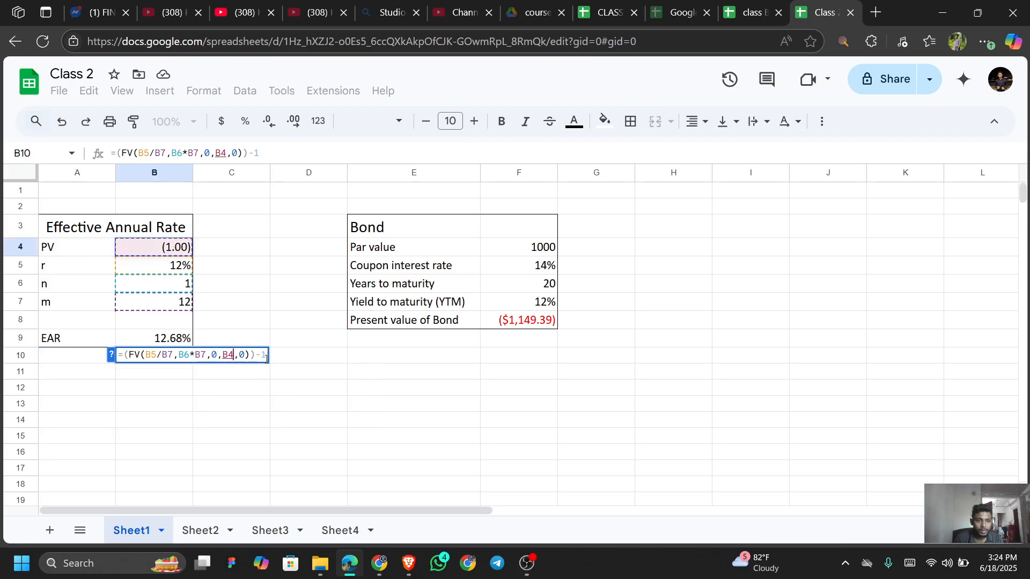
pyautogui.press('Return')
# Step: Add two decimal places to the B10 result and format it as a percentage
pyautogui.click(191, 361)
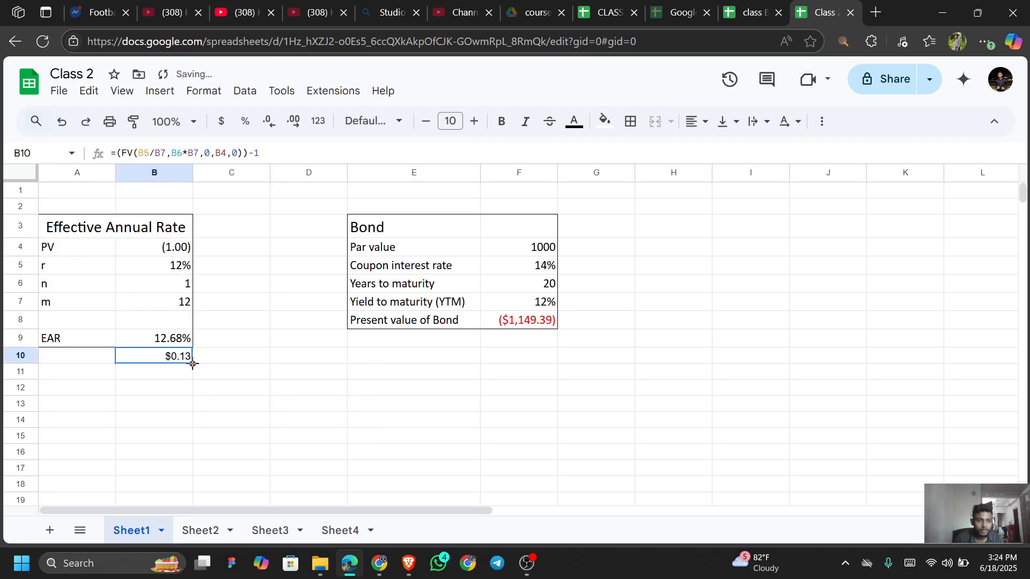
pyautogui.click(300, 124)
pyautogui.click(302, 124)
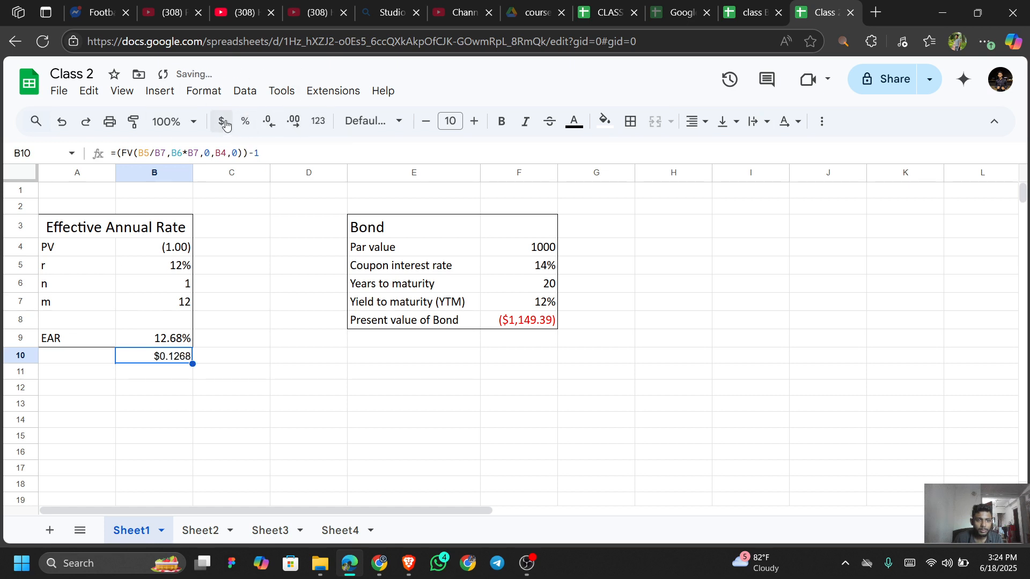
pyautogui.click(244, 122)
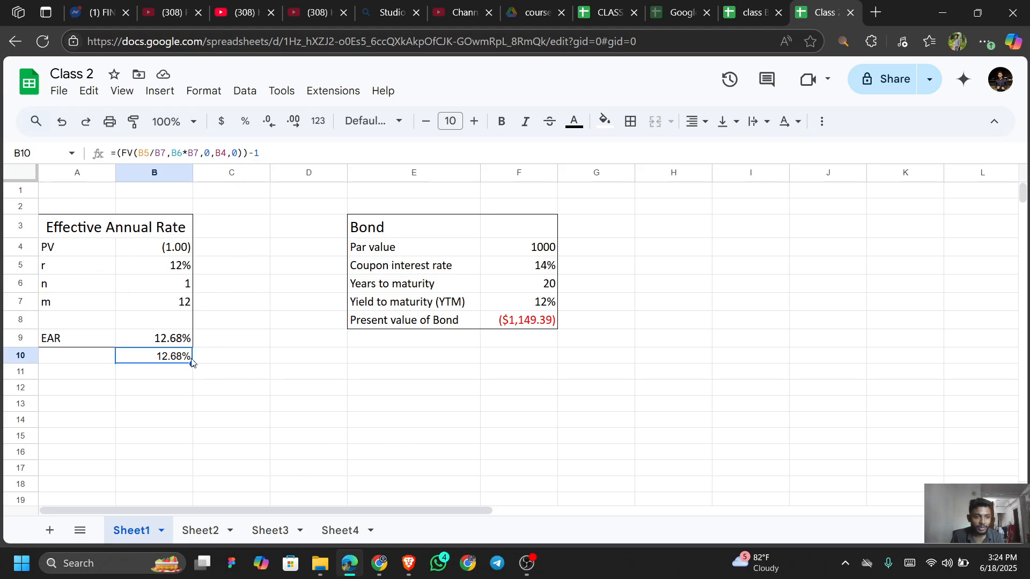
pyautogui.click(518, 345)
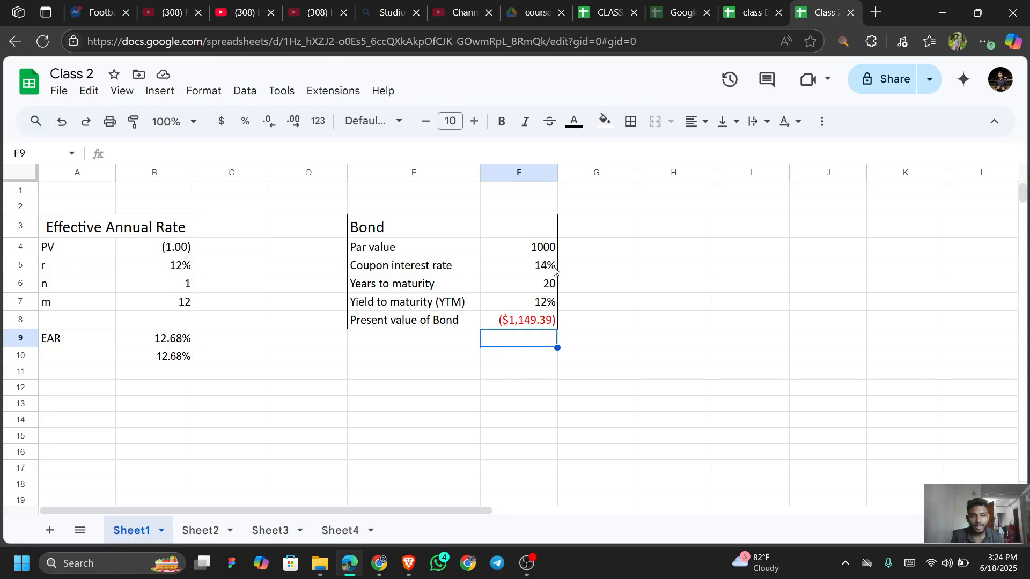
pyautogui.click(533, 323)
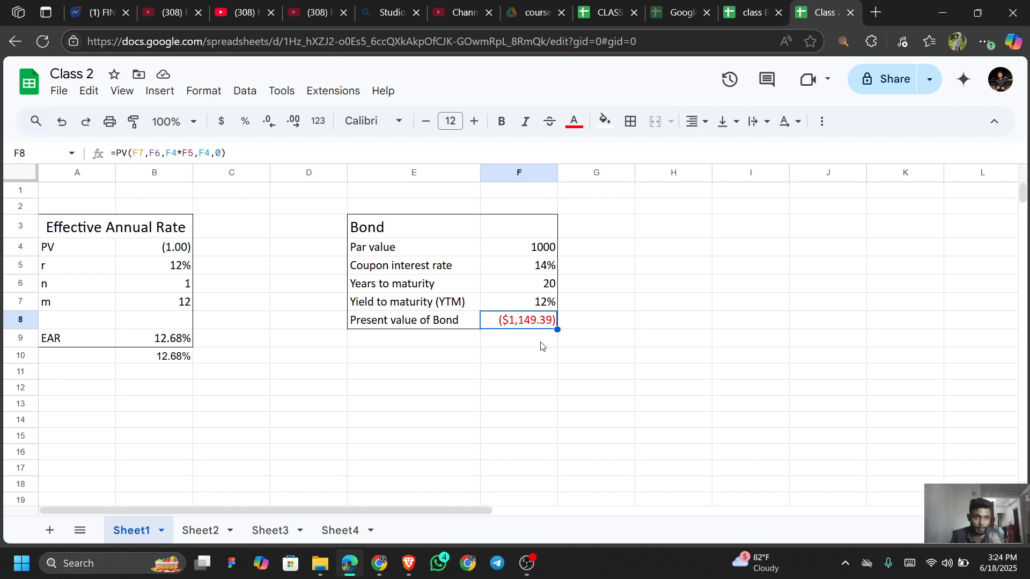
pyautogui.click(540, 346)
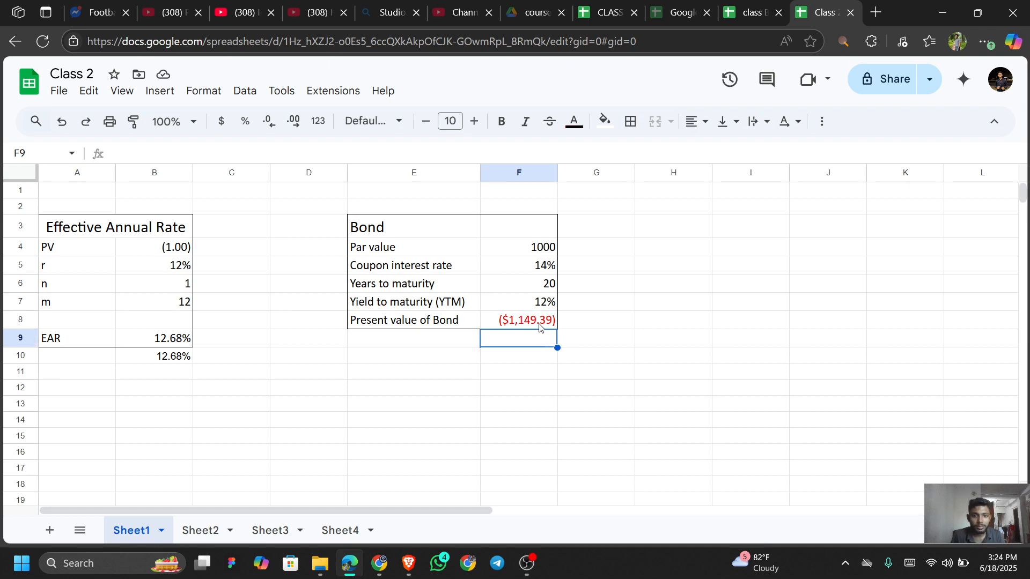
pyautogui.click(540, 324)
pyautogui.click(542, 350)
pyautogui.write('=PV')
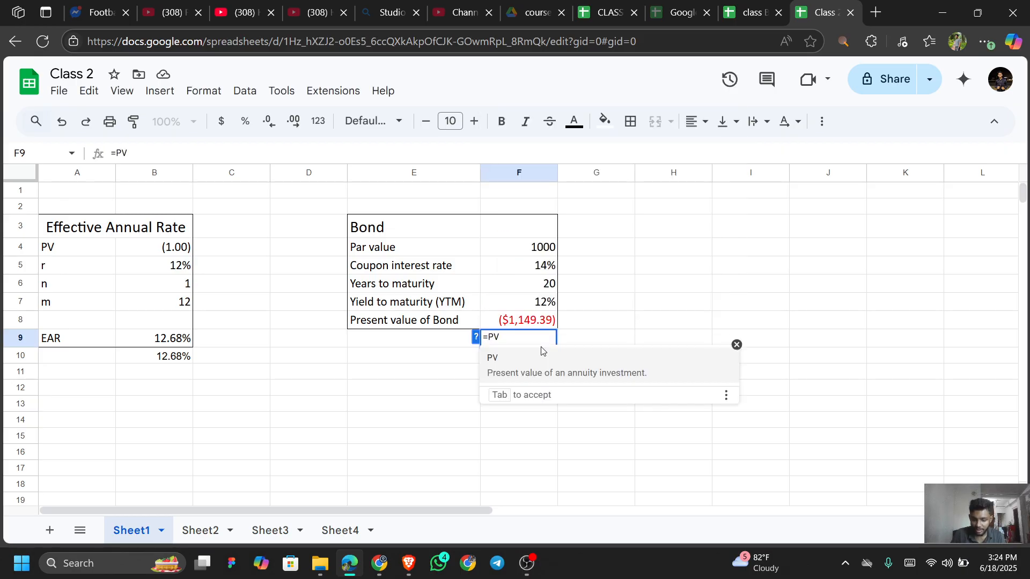
pyautogui.write('(')
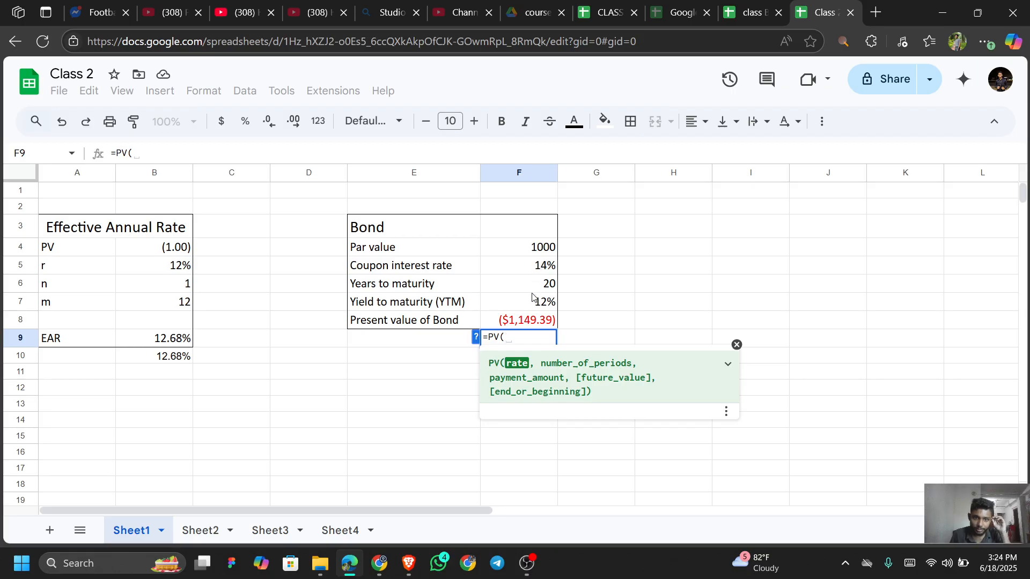
pyautogui.click(535, 305)
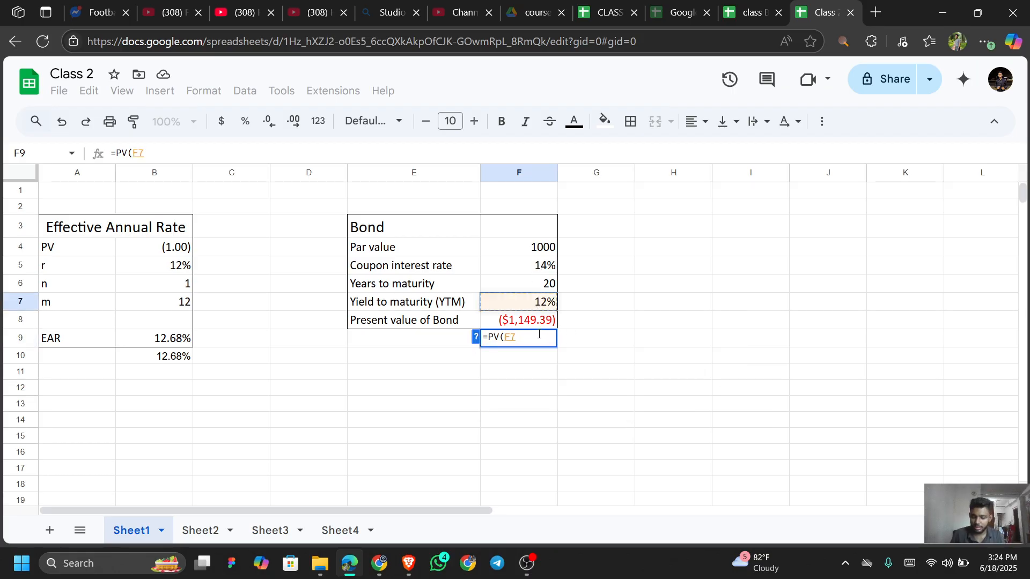
pyautogui.press('BackSpace')
pyautogui.press('BackSpace')
pyautogui.press('BackSpace')
pyautogui.press('BackSpace')
pyautogui.press('BackSpace')
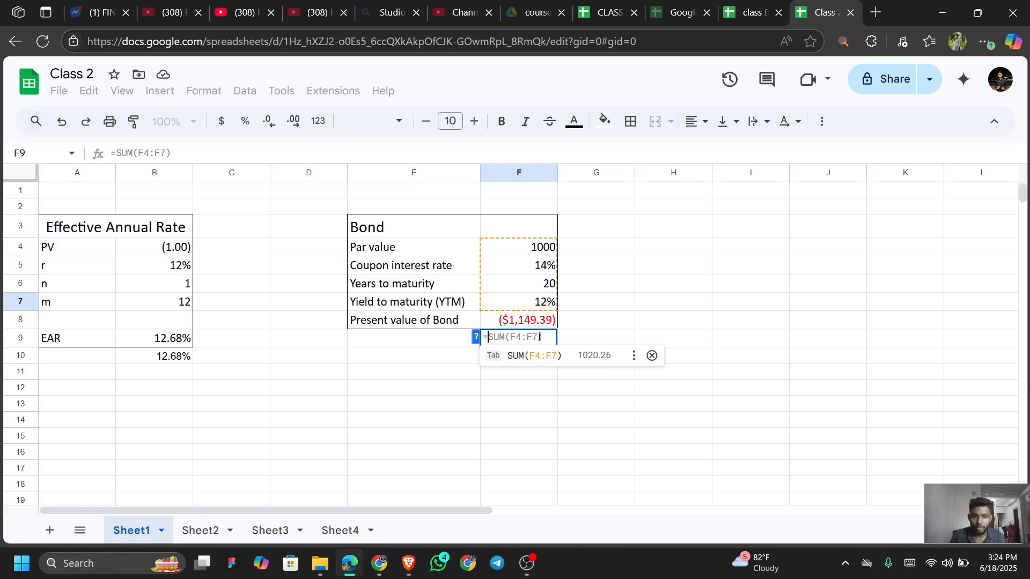
pyautogui.press('BackSpace')
# Step: Review the existing bond PV formula in F8 and start a PV formula in F9 with the yield to maturity in F7 as rate
pyautogui.click(530, 320)
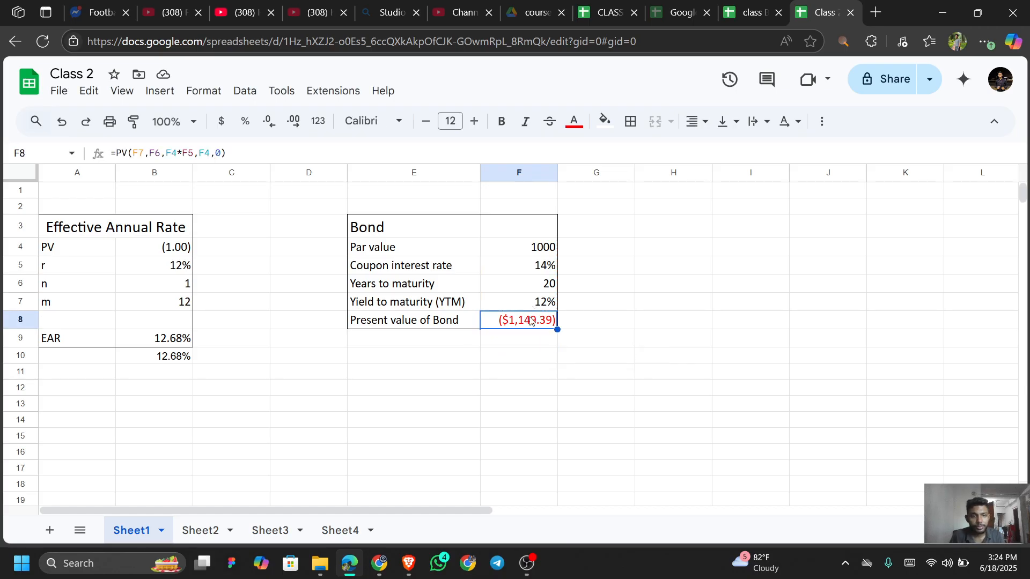
pyautogui.moveTo(128, 154); pyautogui.dragTo(247, 157)
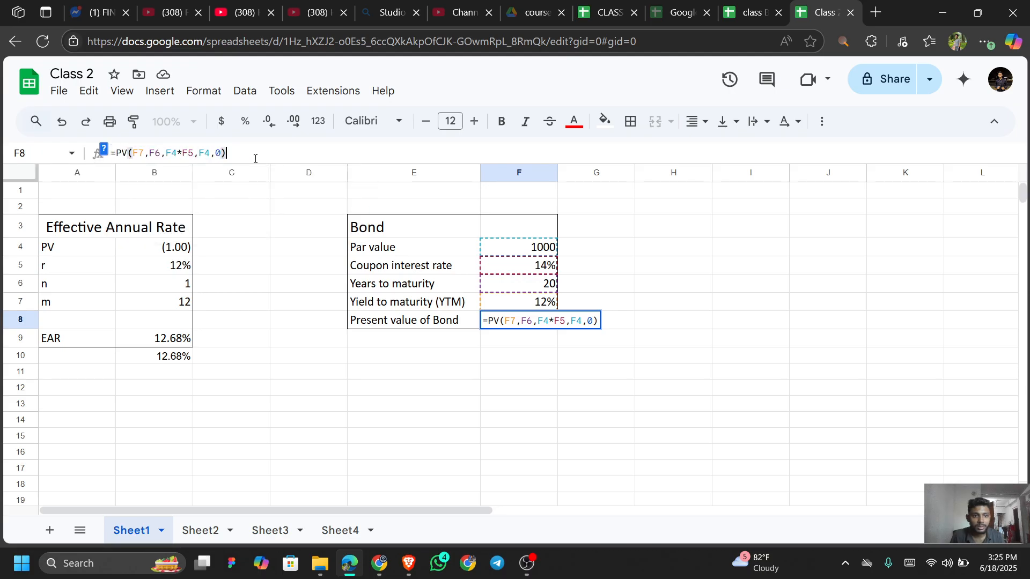
pyautogui.press('Return')
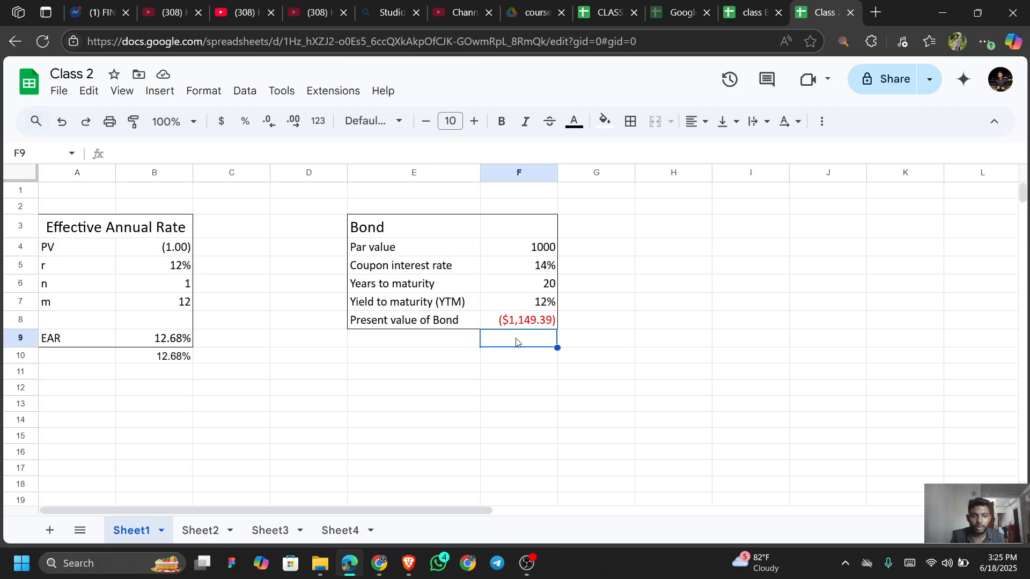
pyautogui.write('=PCV(')
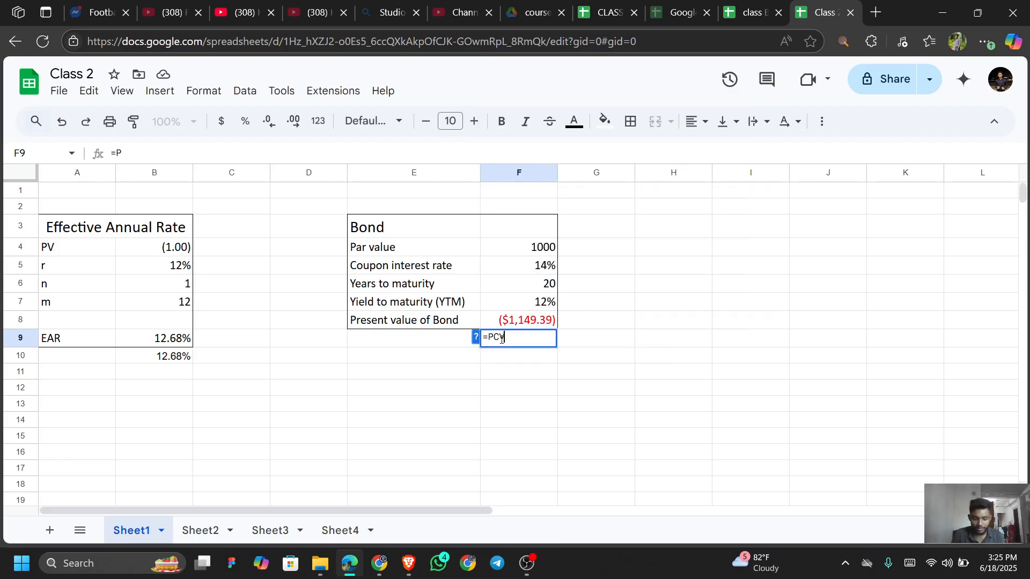
pyautogui.press('BackSpace')
pyautogui.press('BackSpace')
pyautogui.press('BackSpace')
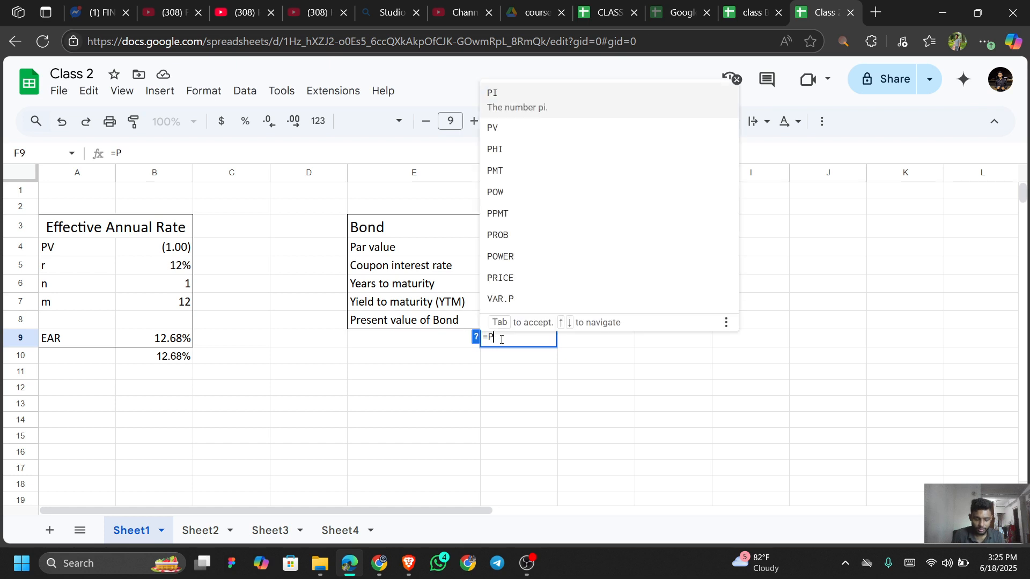
pyautogui.write('v(')
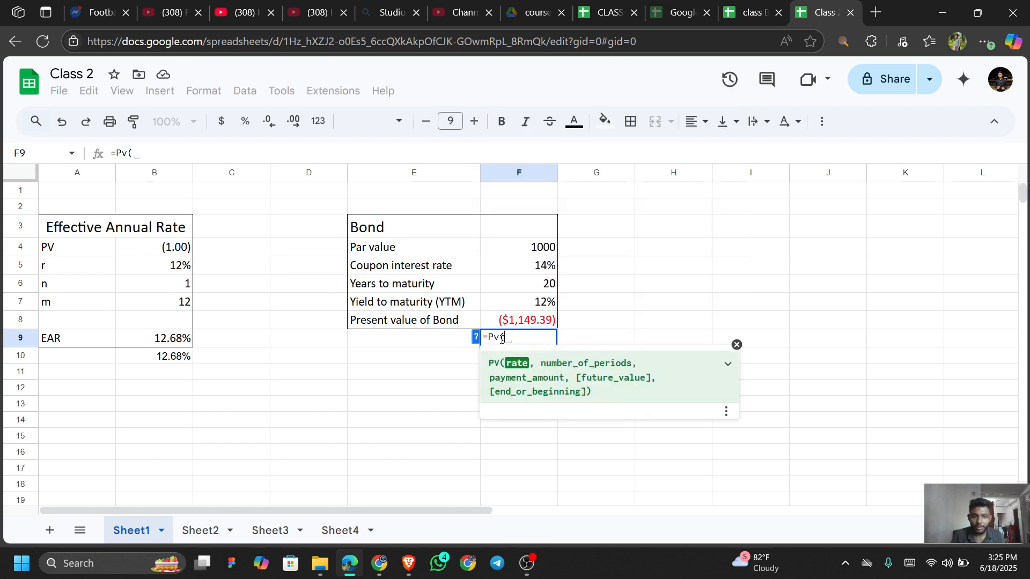
pyautogui.press('Up')
pyautogui.press('Up')
pyautogui.write(',')
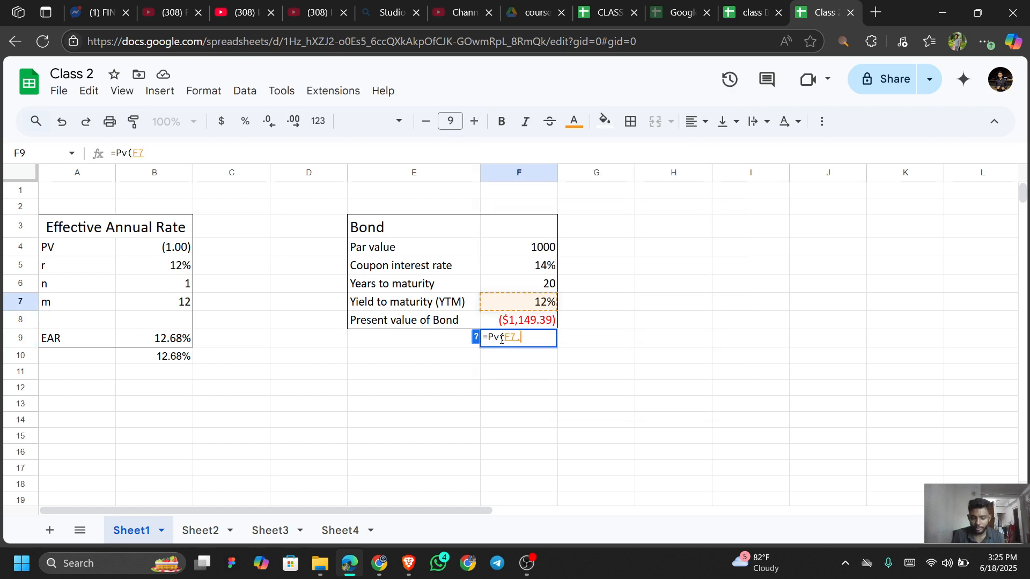
# Step: Set the number of periods in the F9 PV formula to the years to maturity in F6
pyautogui.press('Up')
pyautogui.press('Up')
pyautogui.press('Up')
pyautogui.press('Up')
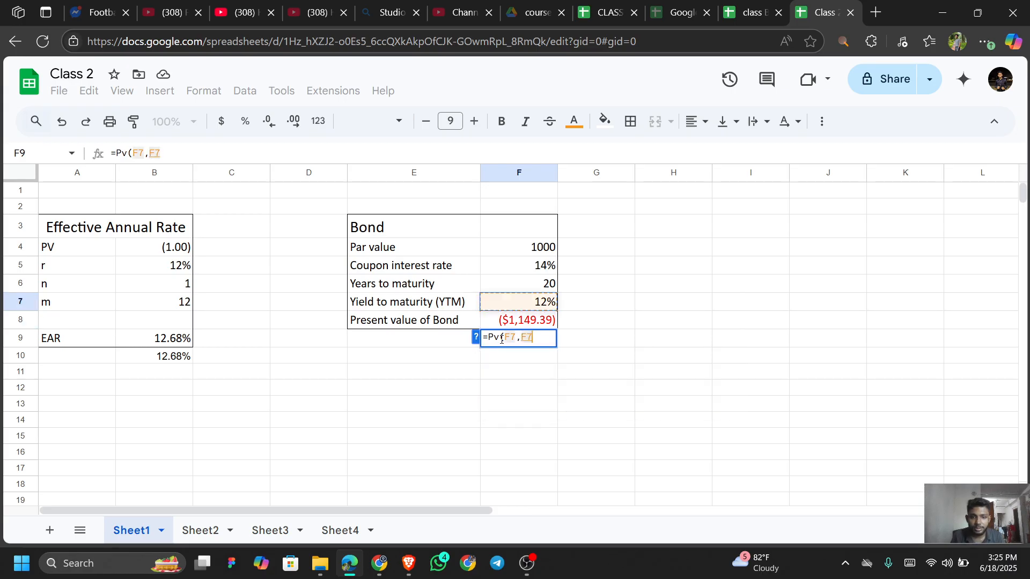
pyautogui.press('Down')
pyautogui.press('Down')
pyautogui.press('Down')
pyautogui.press('Down')
pyautogui.press('BackSpace')
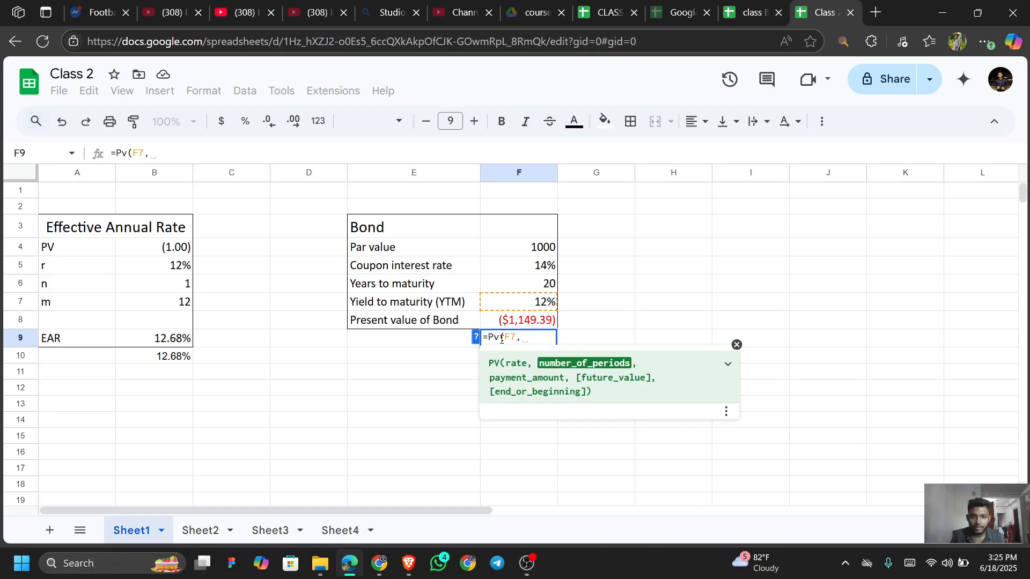
pyautogui.click(530, 284)
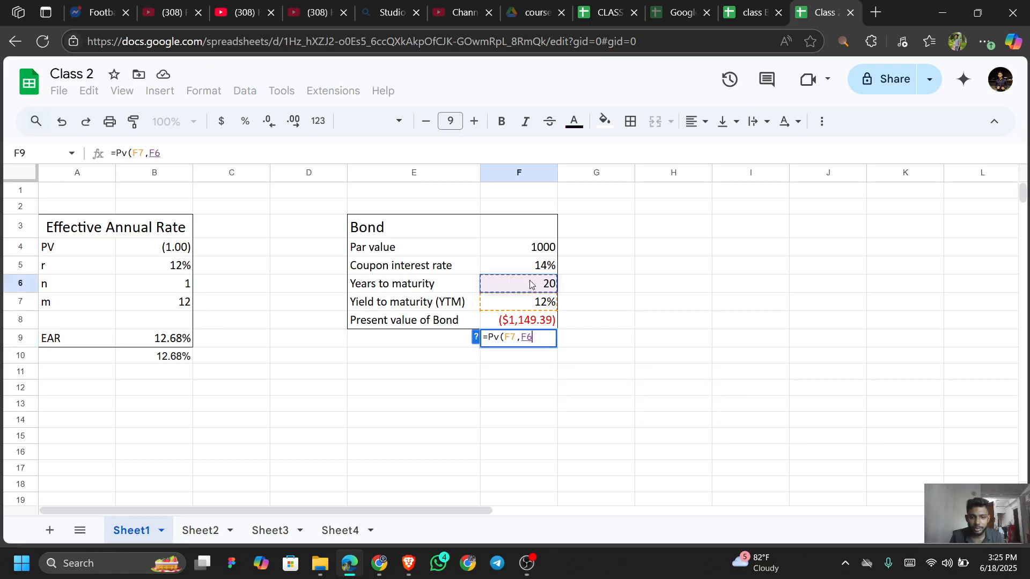
pyautogui.write(',')
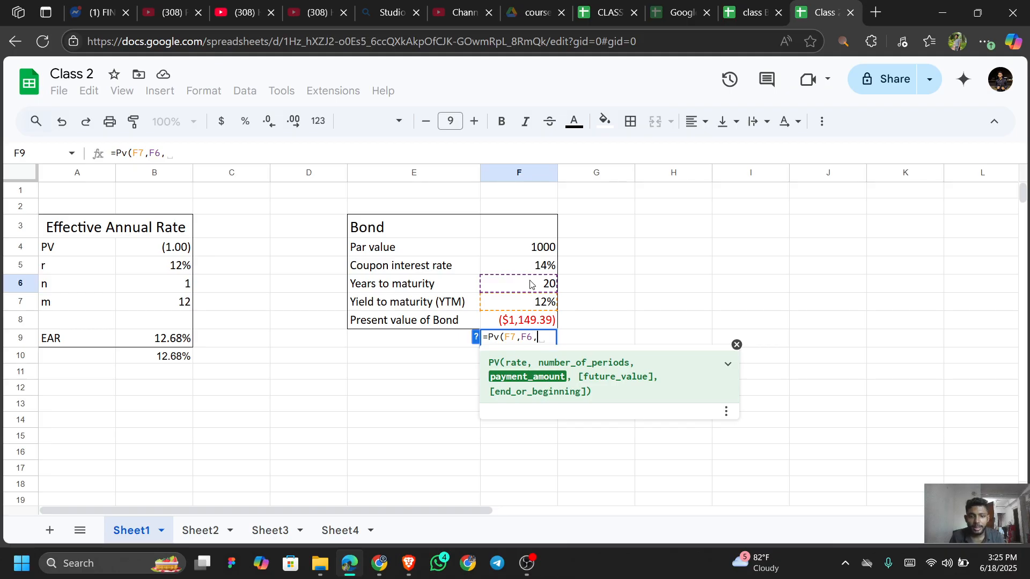
# Step: Set the payment amount in the F9 PV formula to par value times coupon interest rate, F4*F5, and enter the formula
pyautogui.click(540, 252)
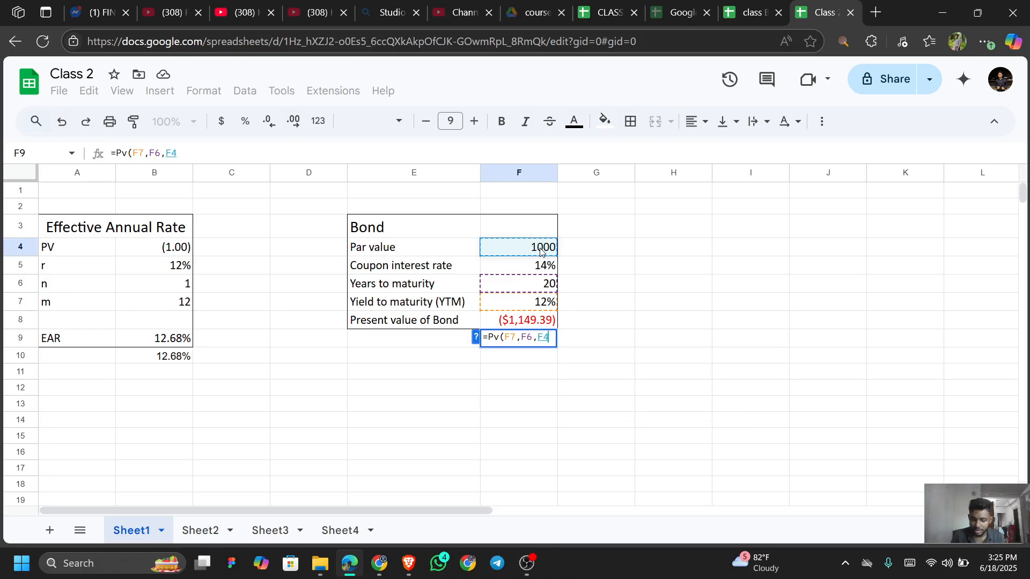
pyautogui.write('*')
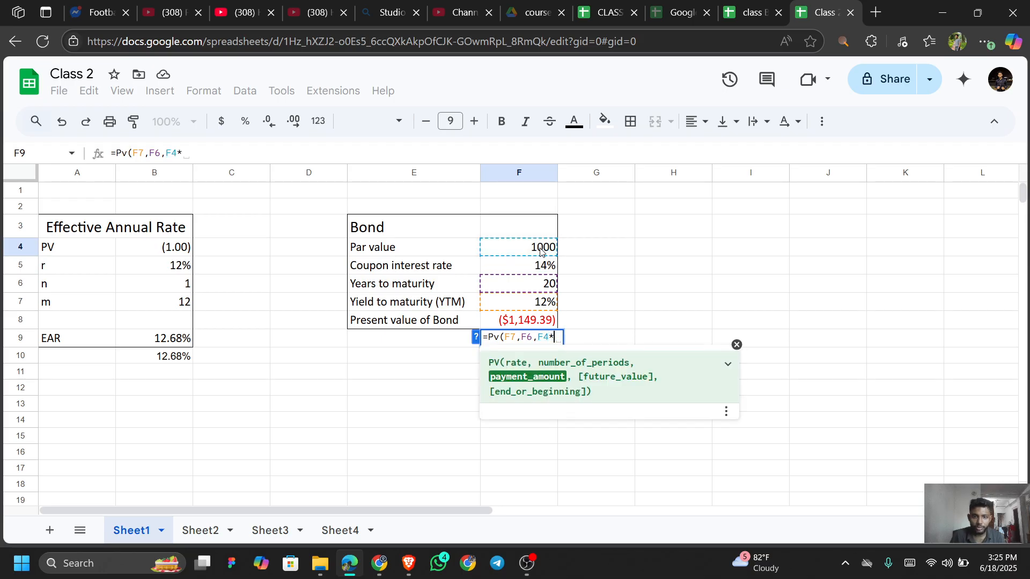
pyautogui.press('Up')
pyautogui.press('Up')
pyautogui.press('Up')
pyautogui.press('Up')
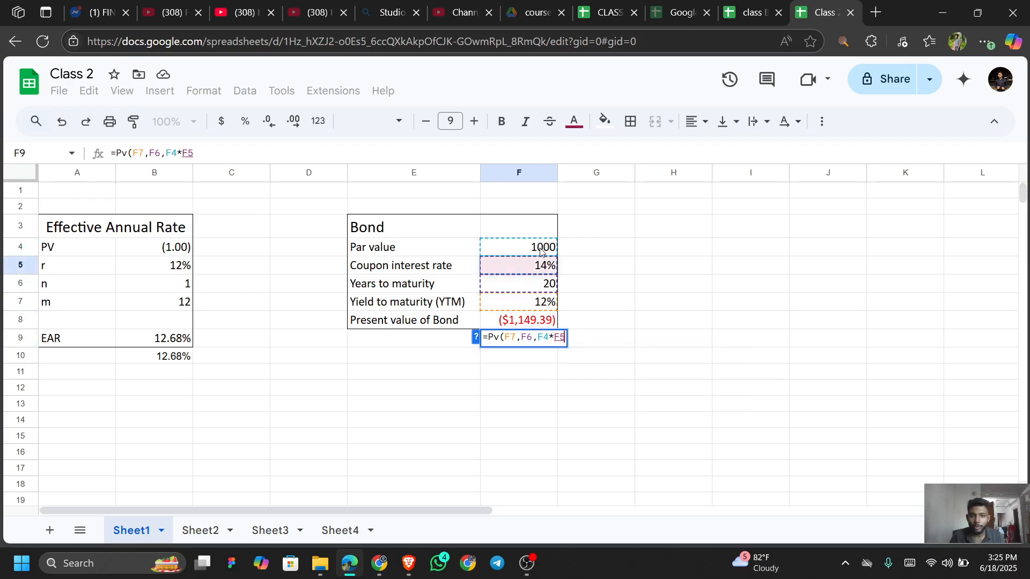
pyautogui.press('Return')
# Step: Extend the F9 PV formula with the par value in F4 as future value and 0 as the end-or-beginning argument
pyautogui.press('Up')
pyautogui.press('F2')
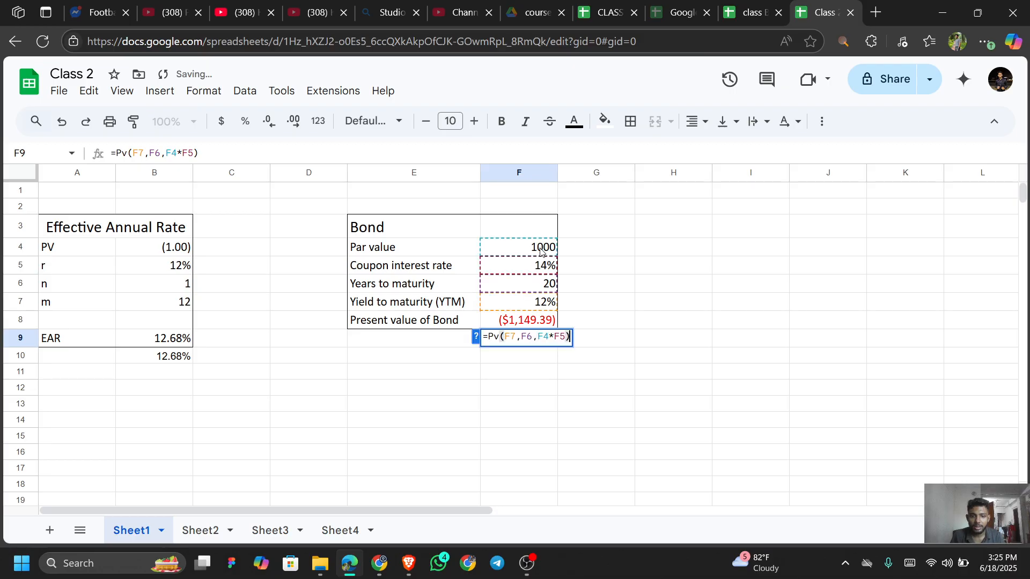
pyautogui.press('Left')
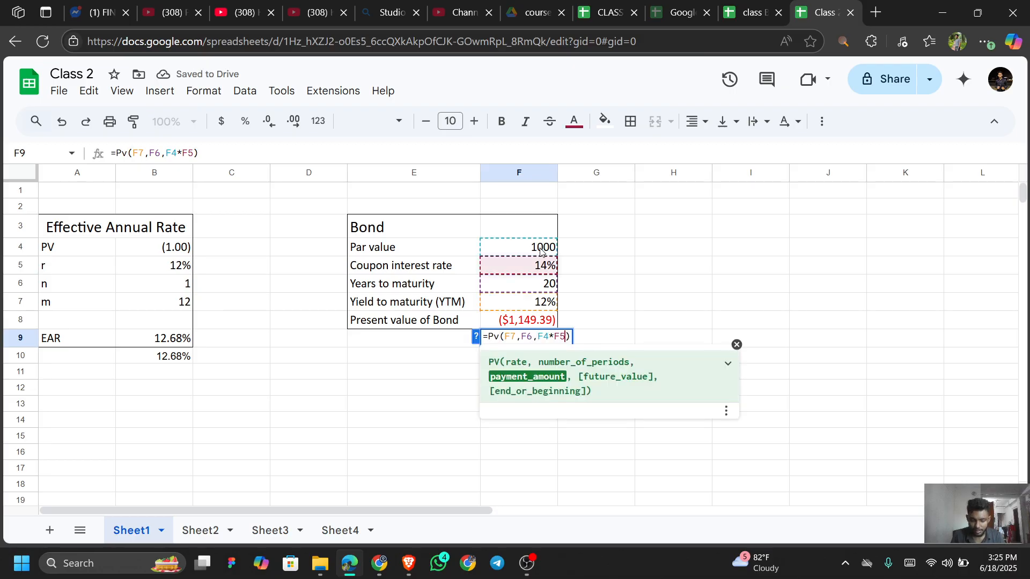
pyautogui.write(',')
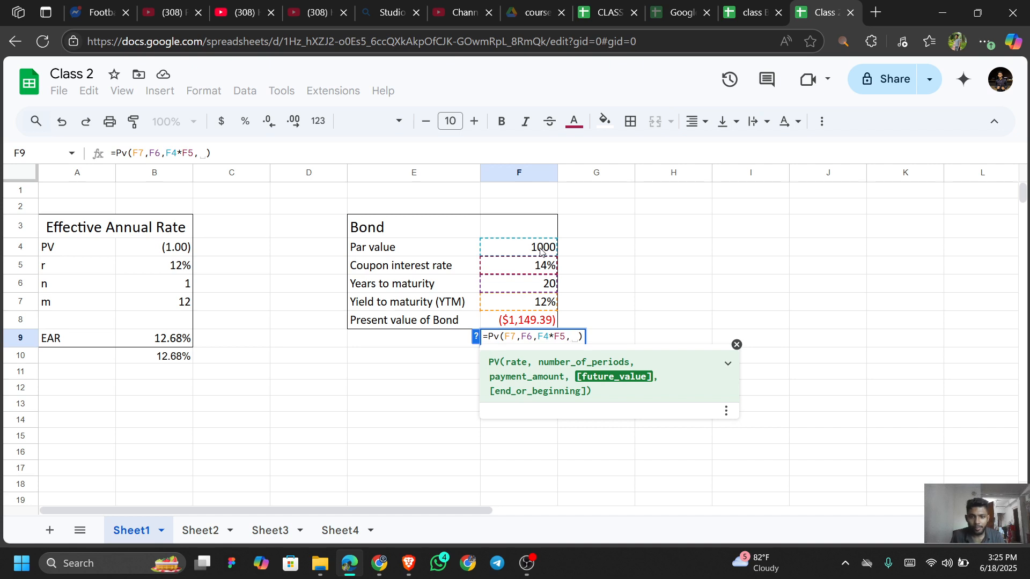
pyautogui.click(541, 251)
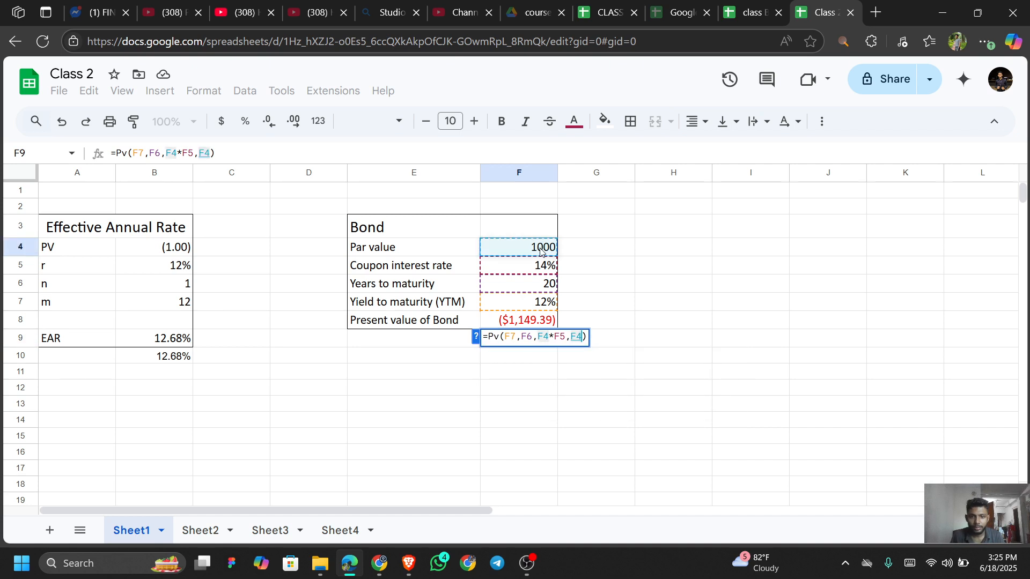
pyautogui.write(',0')
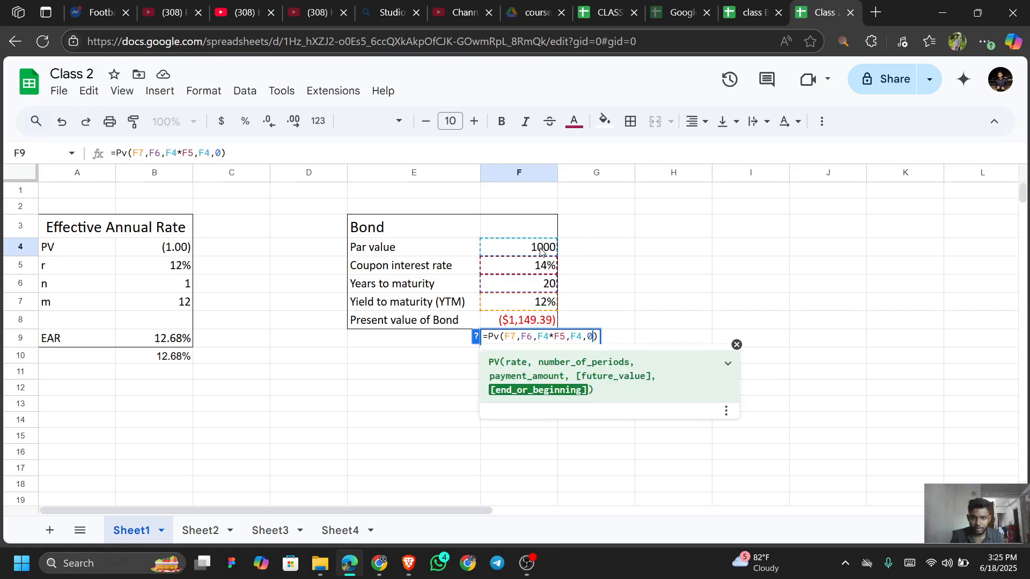
pyautogui.press('Return')
pyautogui.press('Up')
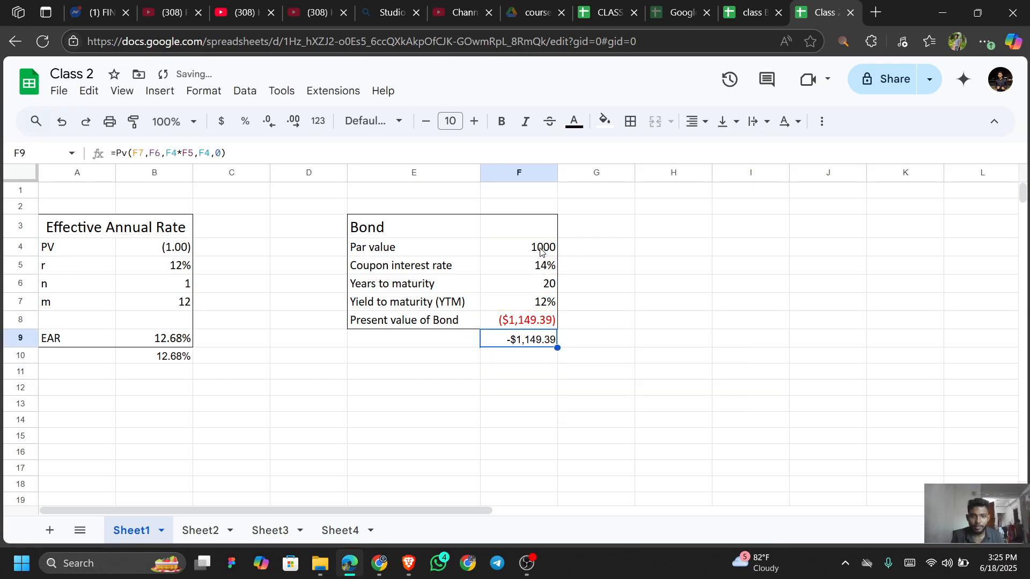
pyautogui.press('Down')
pyautogui.press('Up')
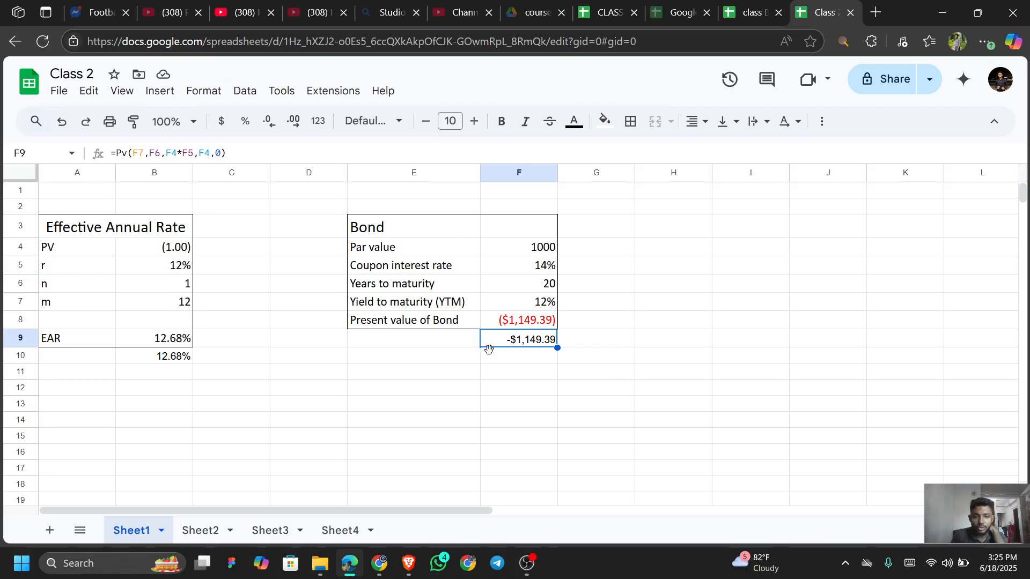
pyautogui.click(501, 354)
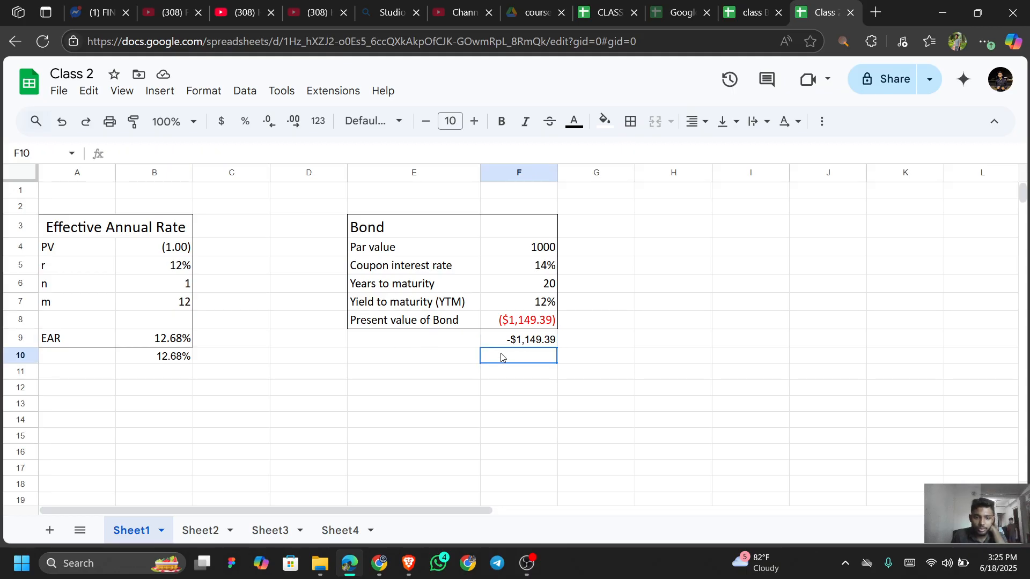
pyautogui.write('=PV(')
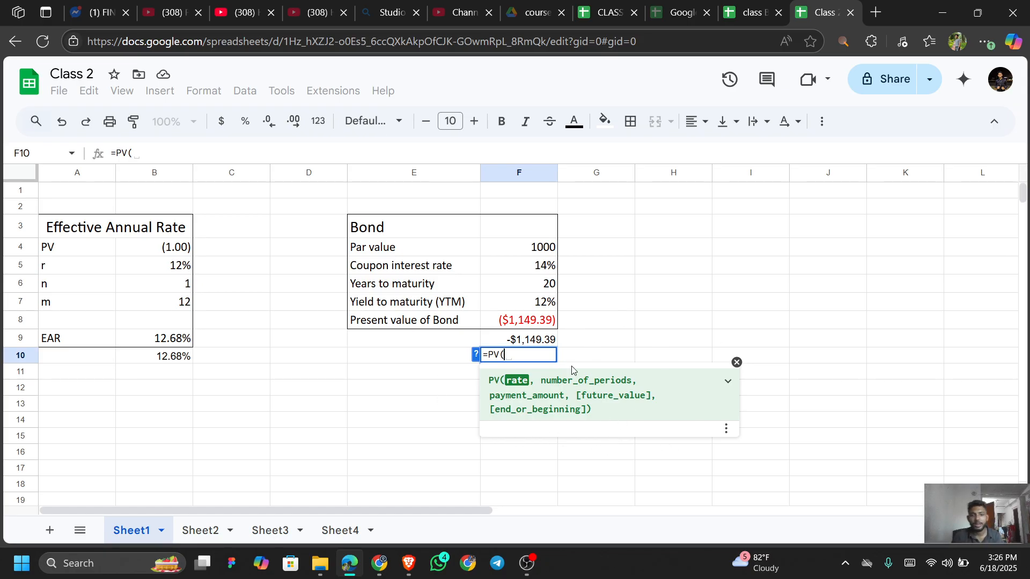
pyautogui.press('BackSpace')
pyautogui.press('BackSpace')
pyautogui.press('BackSpace')
pyautogui.press('BackSpace')
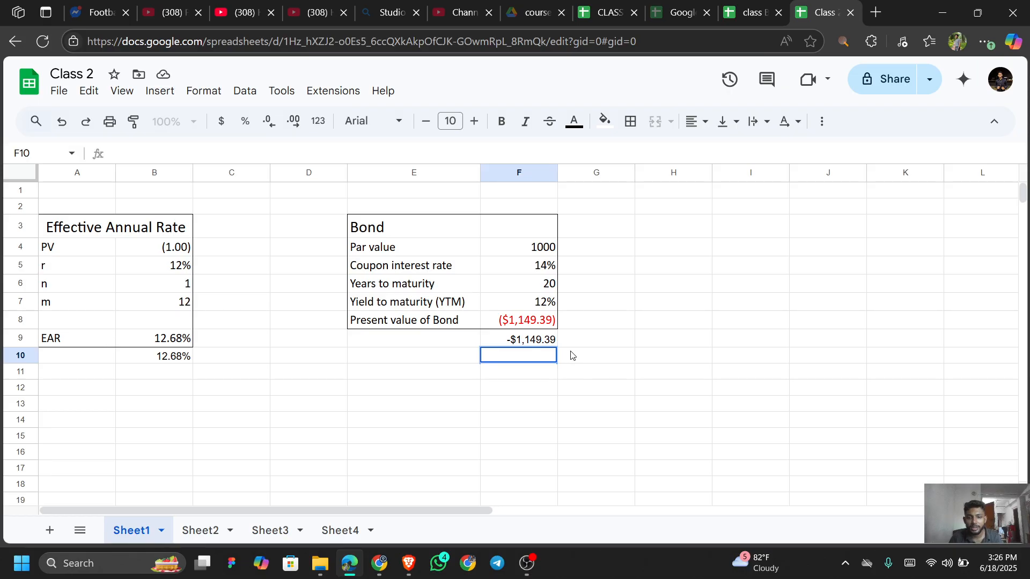
pyautogui.click(571, 355)
pyautogui.click(526, 343)
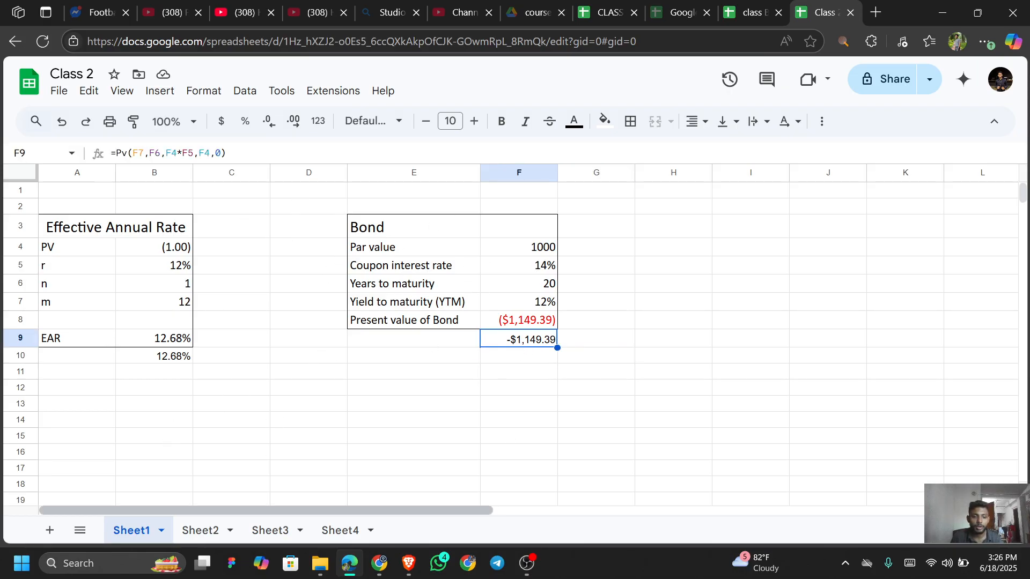
# Step: On Sheet2, start an NPV formula in D13 with the discount rate in B11 as the discount argument
pyautogui.click(201, 530)
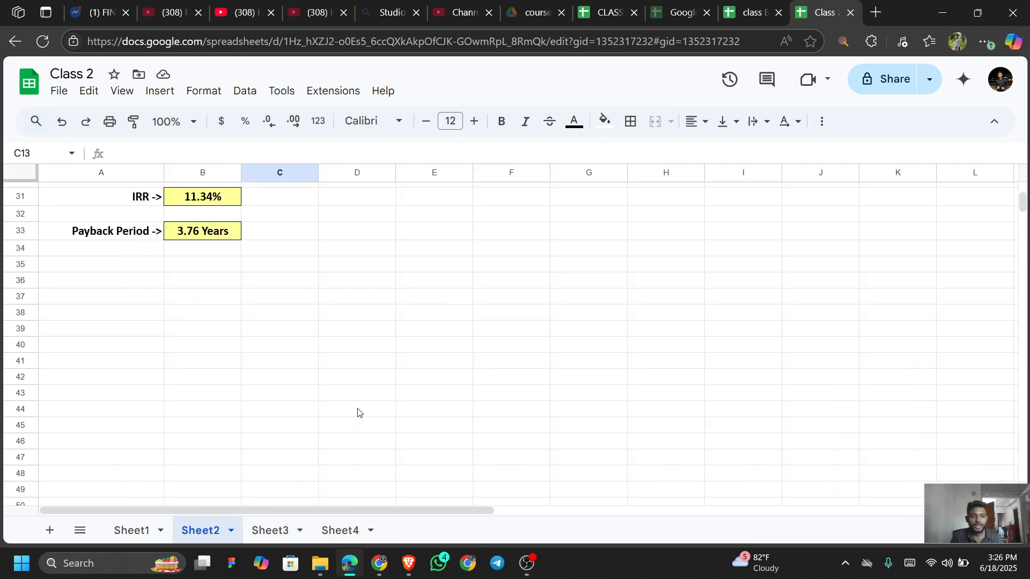
pyautogui.scroll(10, 266, 361)
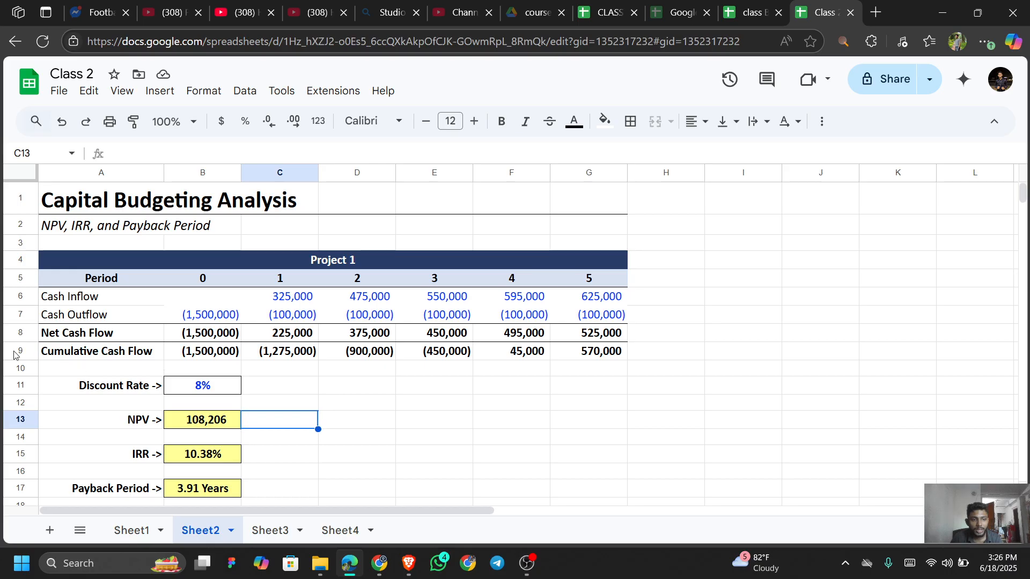
pyautogui.click(331, 428)
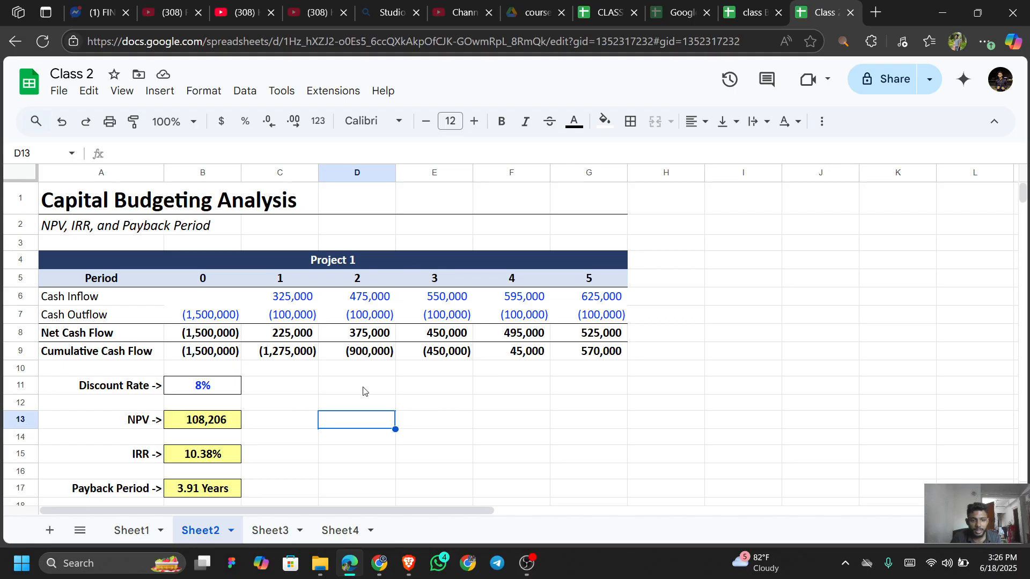
pyautogui.write('=')
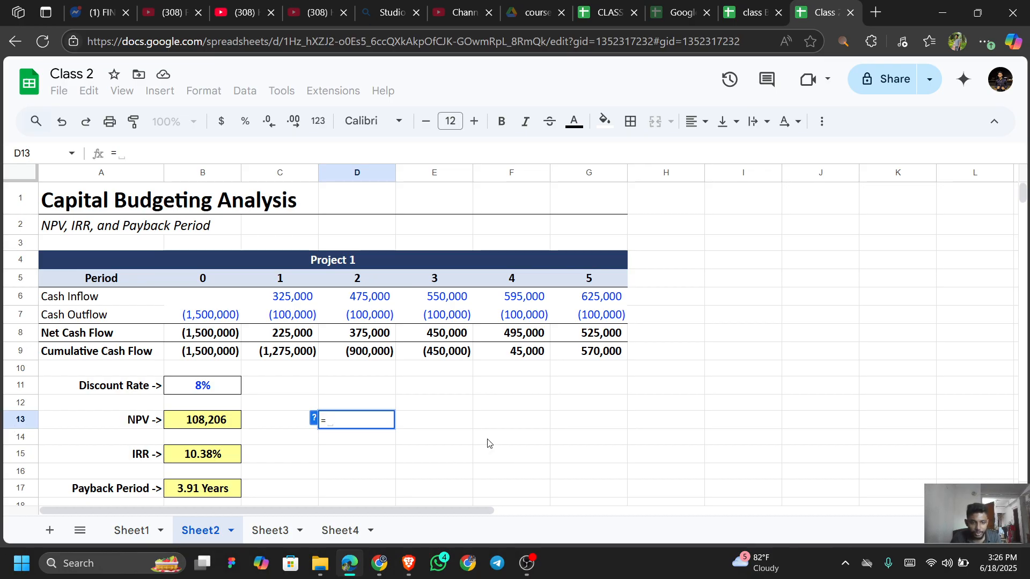
pyautogui.press('BackSpace')
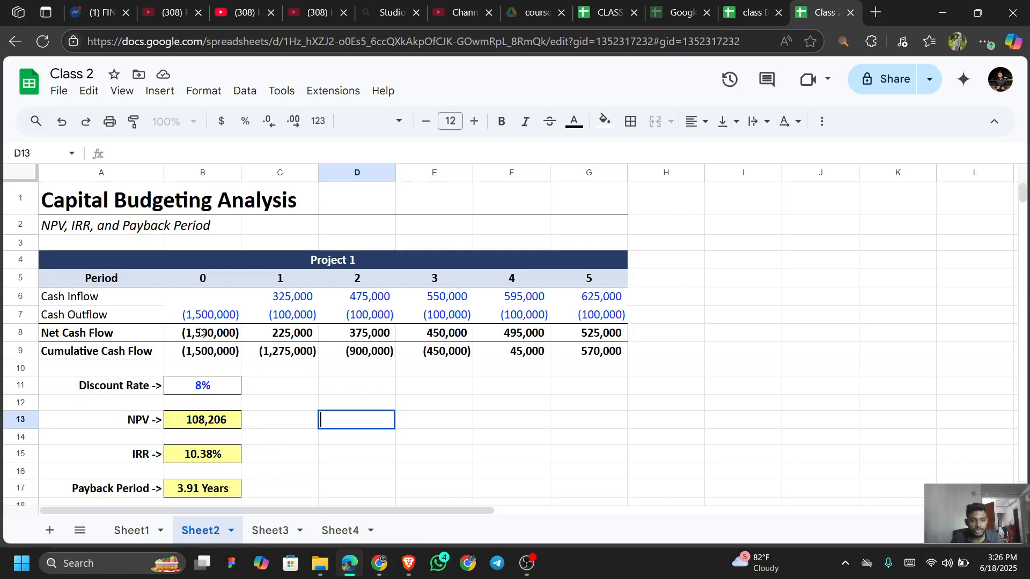
pyautogui.click(239, 426)
pyautogui.click(369, 421)
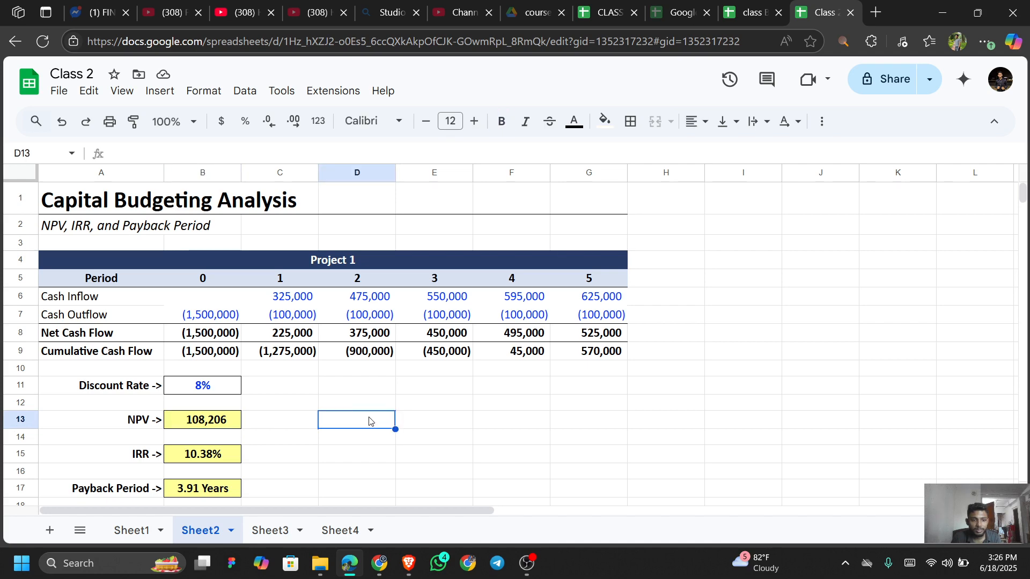
pyautogui.write('=NPV(')
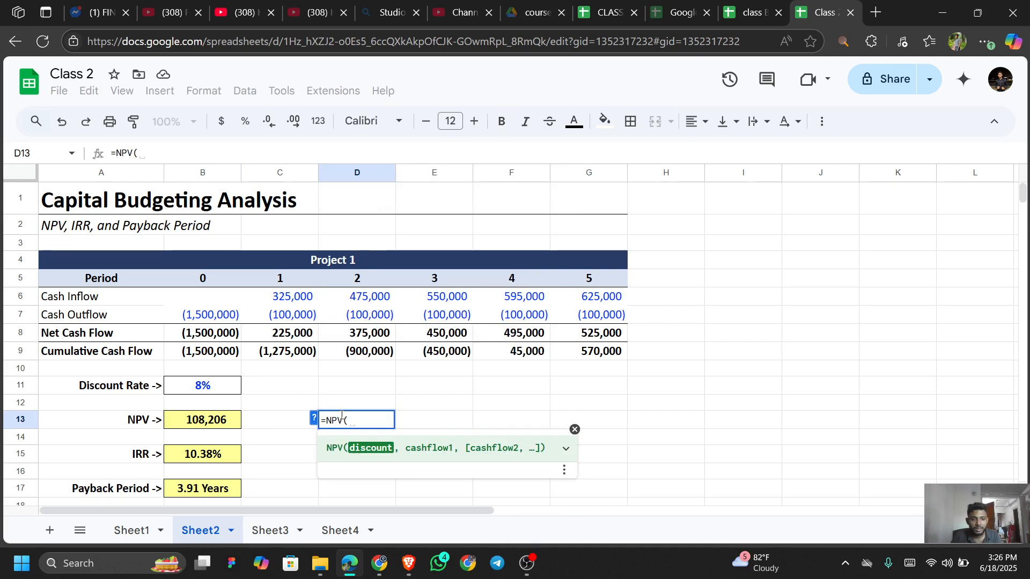
pyautogui.click(188, 389)
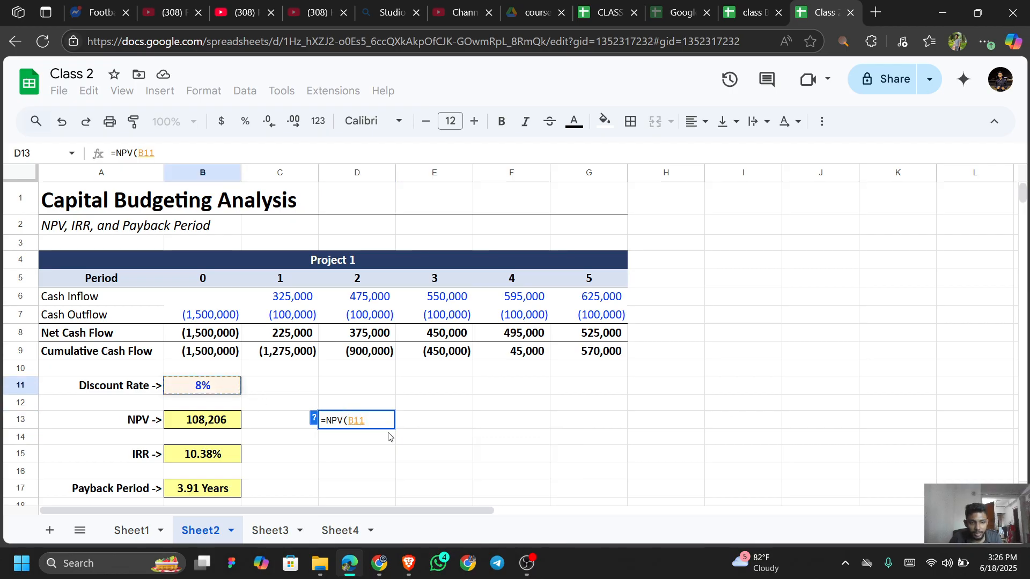
pyautogui.write(',')
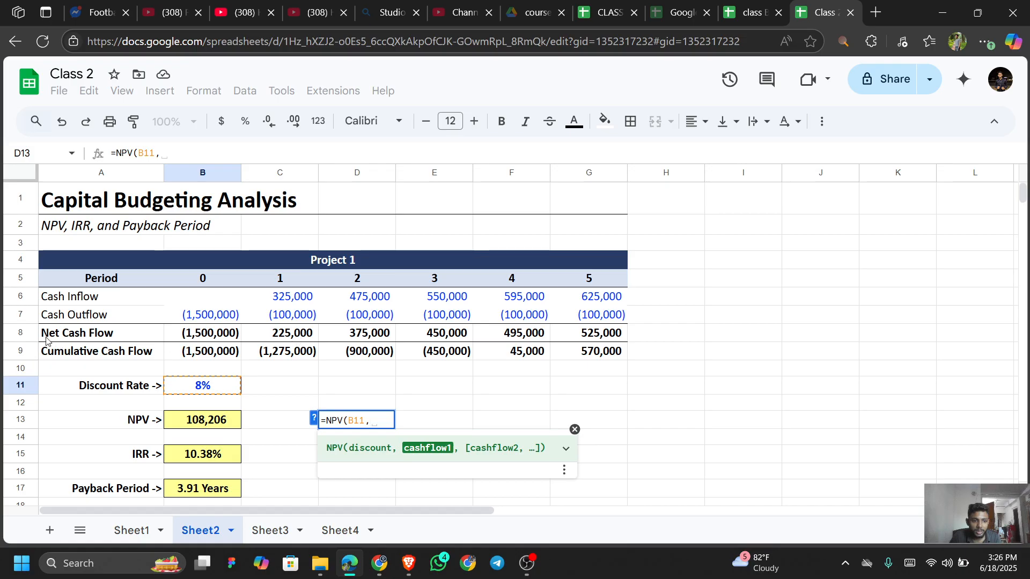
# Step: Use the net cash flows for periods 1 to 5, C8:G8, as the cash flows in the D13 NPV formula
pyautogui.click(293, 334)
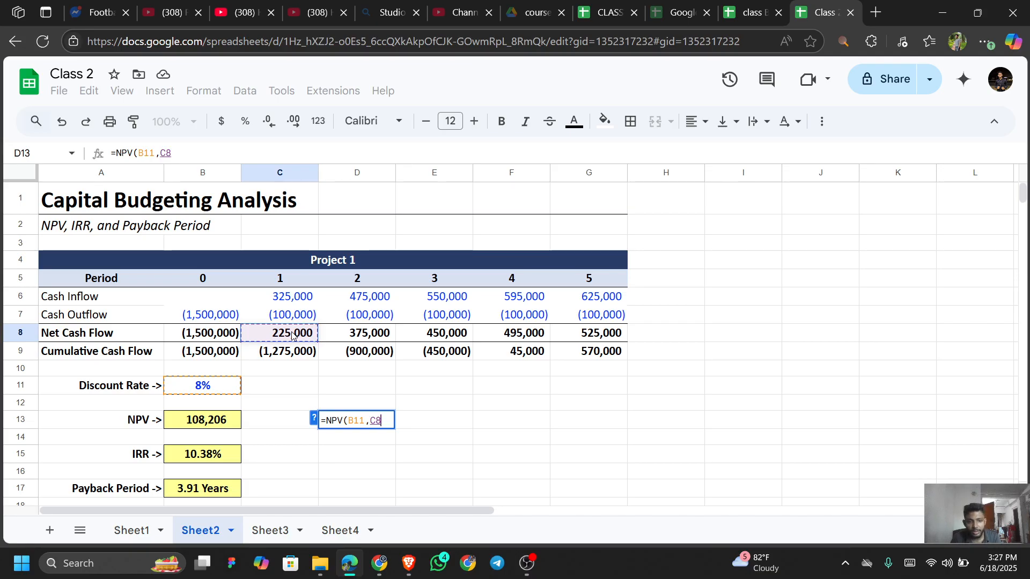
pyautogui.hotkey('ctrl', 'shift', 'Right')
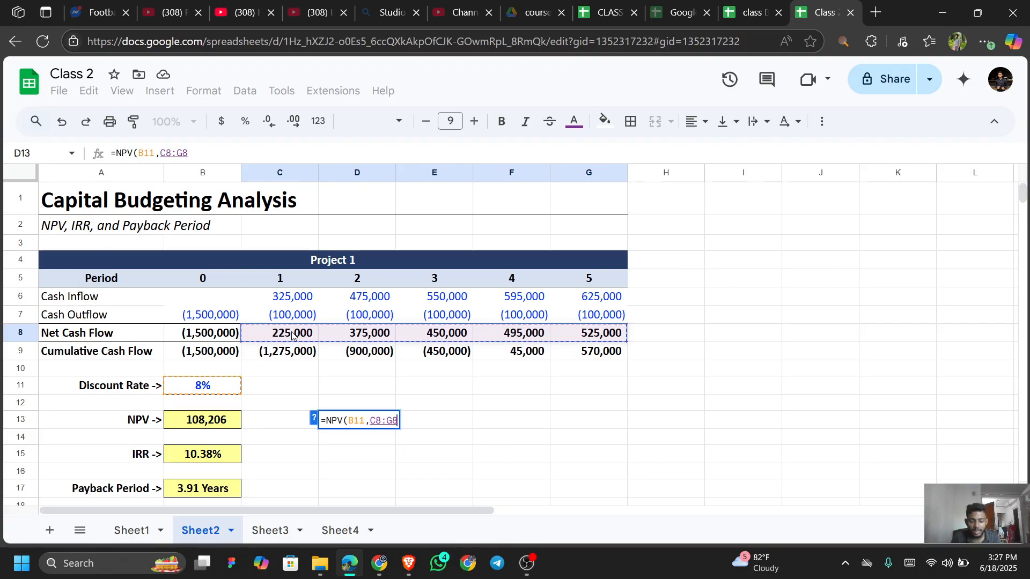
pyautogui.write(')')
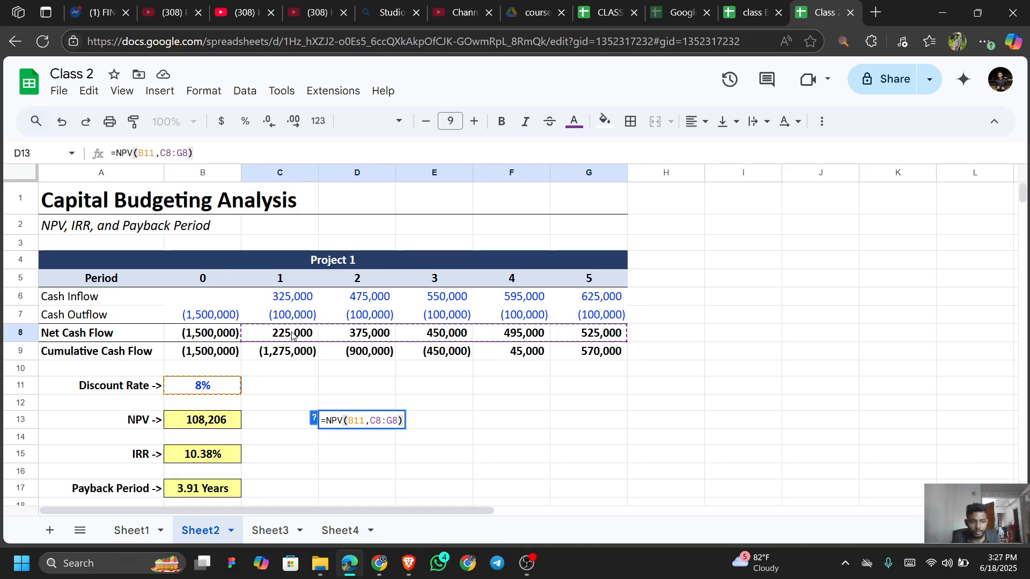
pyautogui.press('Return')
pyautogui.press('Up')
pyautogui.press('F2')
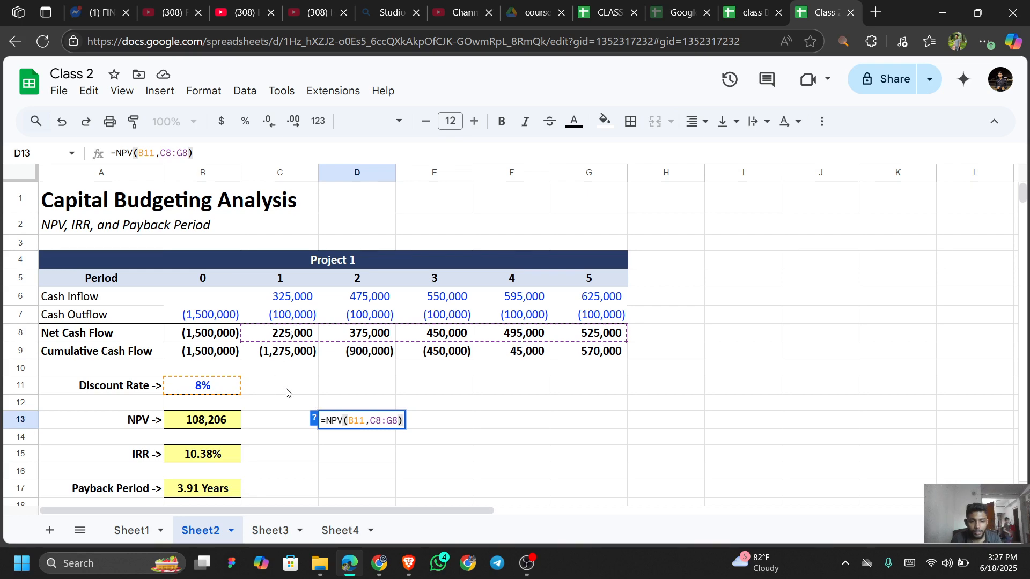
pyautogui.press('Return')
# Step: Check the existing NPV formula in B13 and add the period 0 cash outflow in B7 to the D13 formula
pyautogui.click(223, 427)
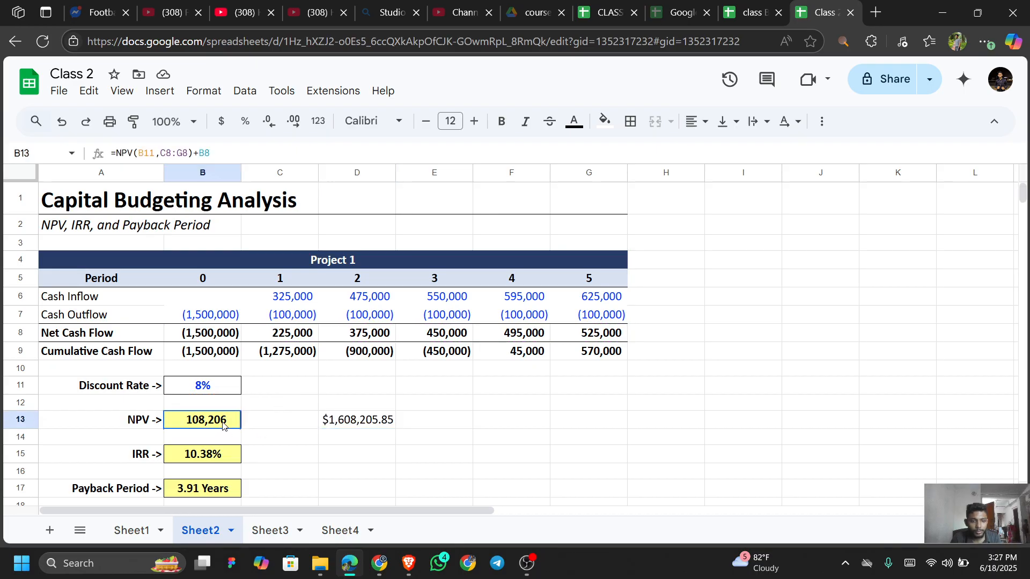
pyautogui.click(367, 426)
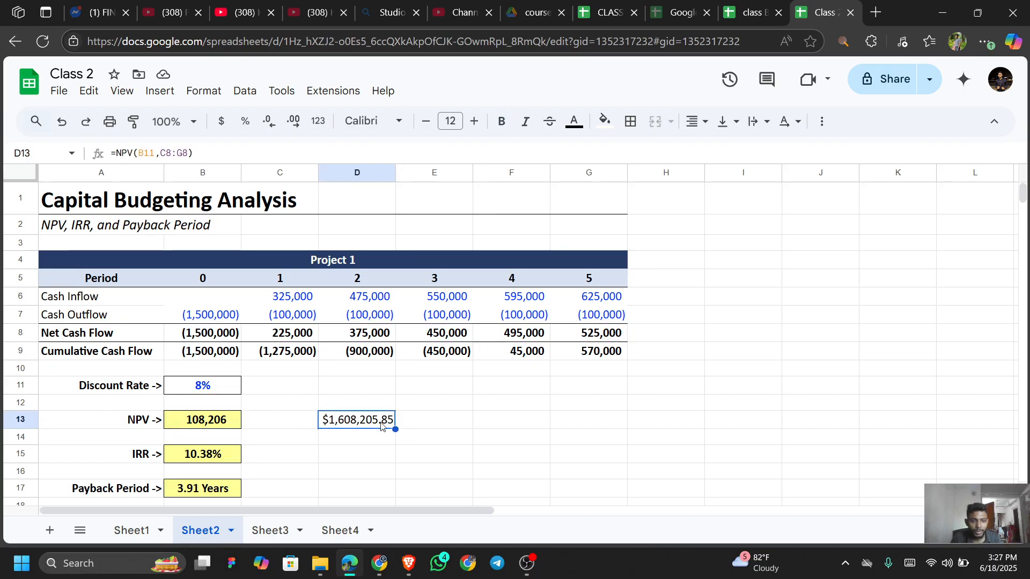
pyautogui.doubleClick(394, 424)
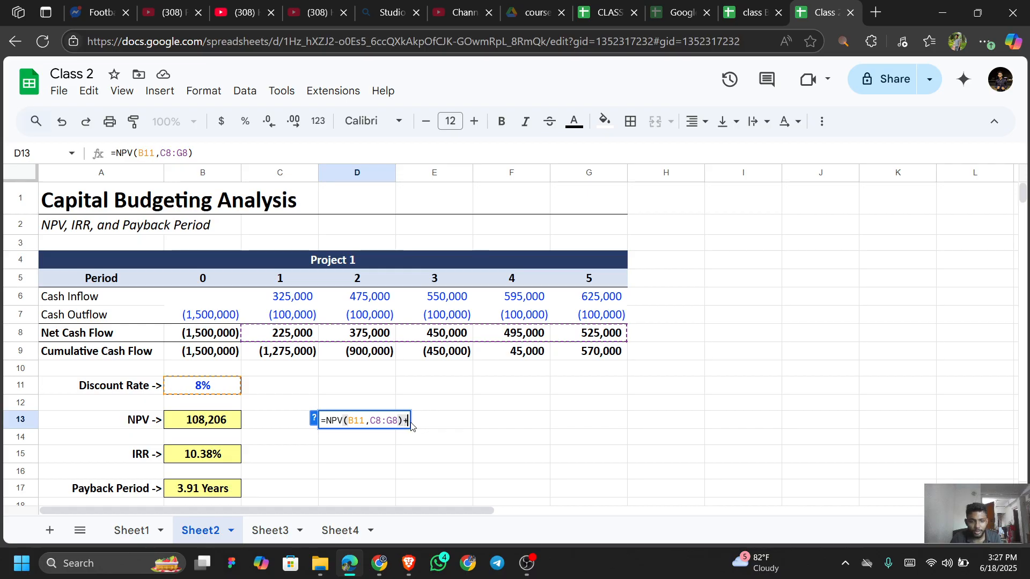
pyautogui.write('+')
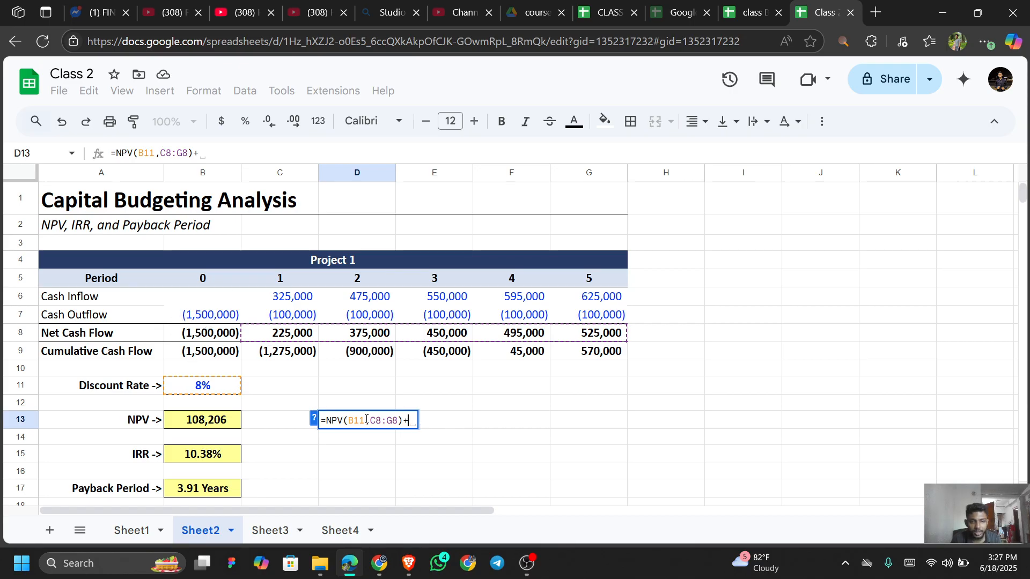
pyautogui.click(217, 317)
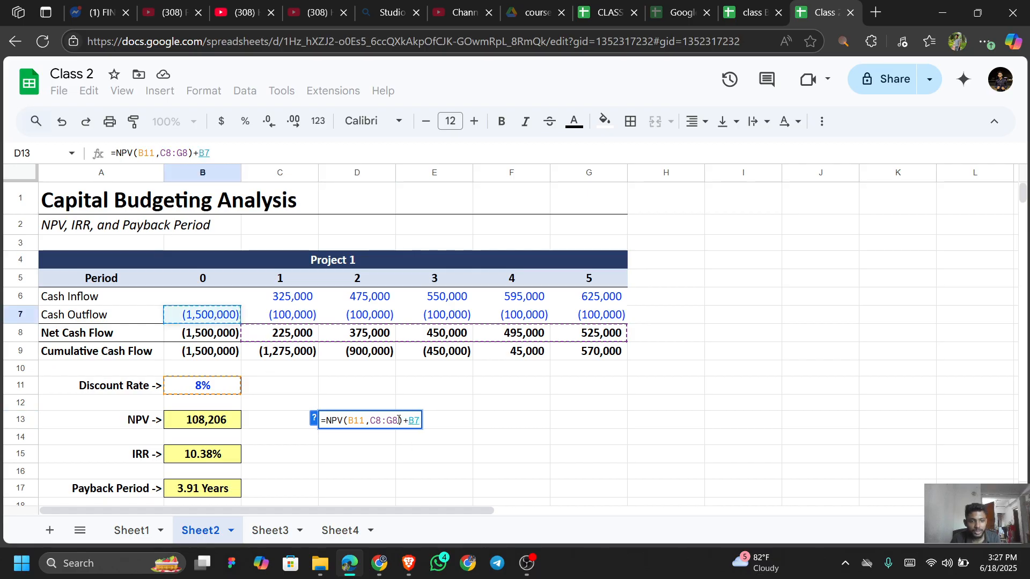
pyautogui.write('\\')
pyautogui.press('BackSpace')
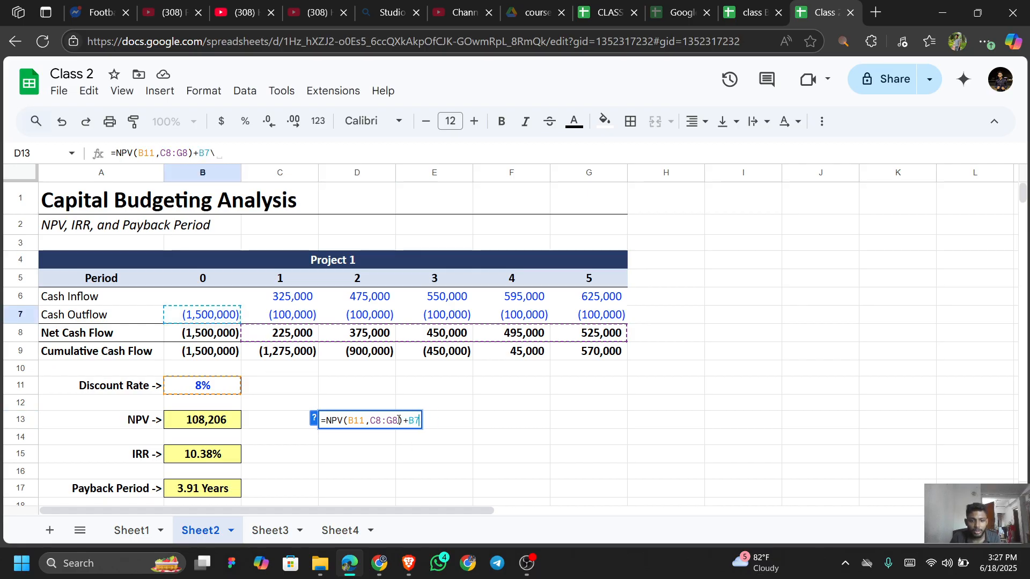
pyautogui.press('Return')
pyautogui.press('Left')
pyautogui.press('Left')
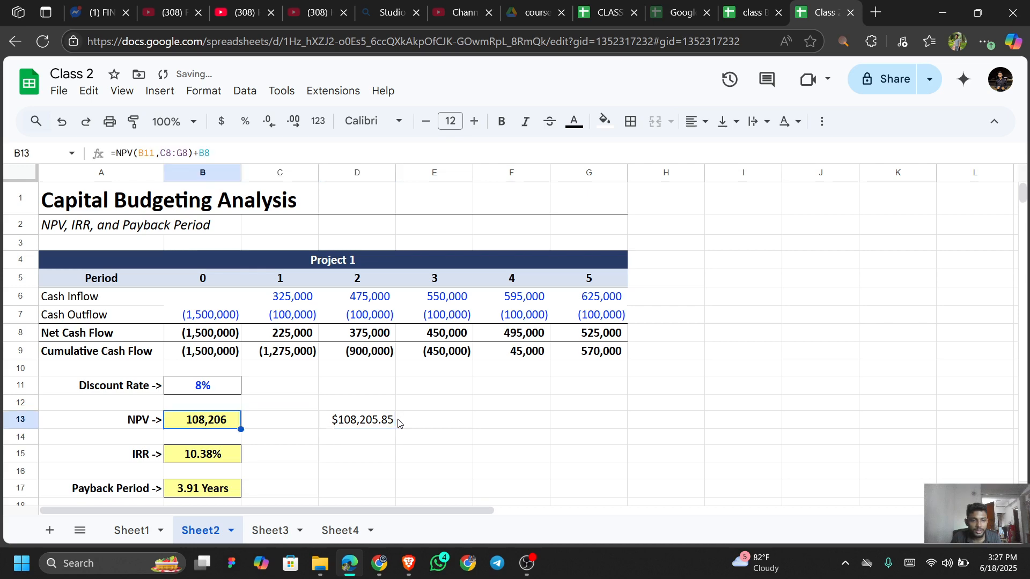
# Step: Start an IRR formula in D15, level with the existing IRR result for Project 1
pyautogui.press('Right')
pyautogui.press('Right')
pyautogui.press('Right')
pyautogui.press('Left')
pyautogui.press('Down')
pyautogui.press('Down')
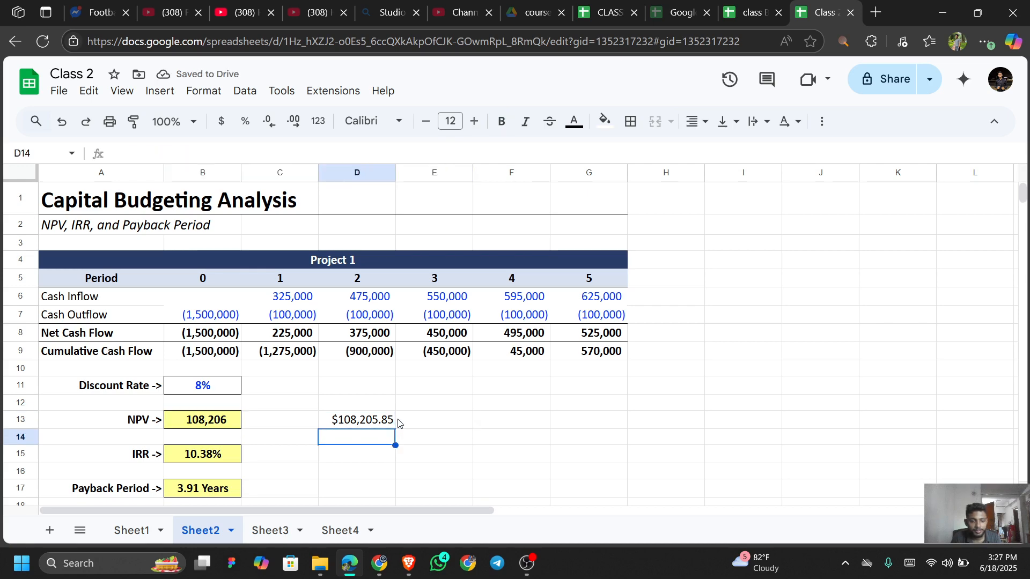
pyautogui.write('IRR')
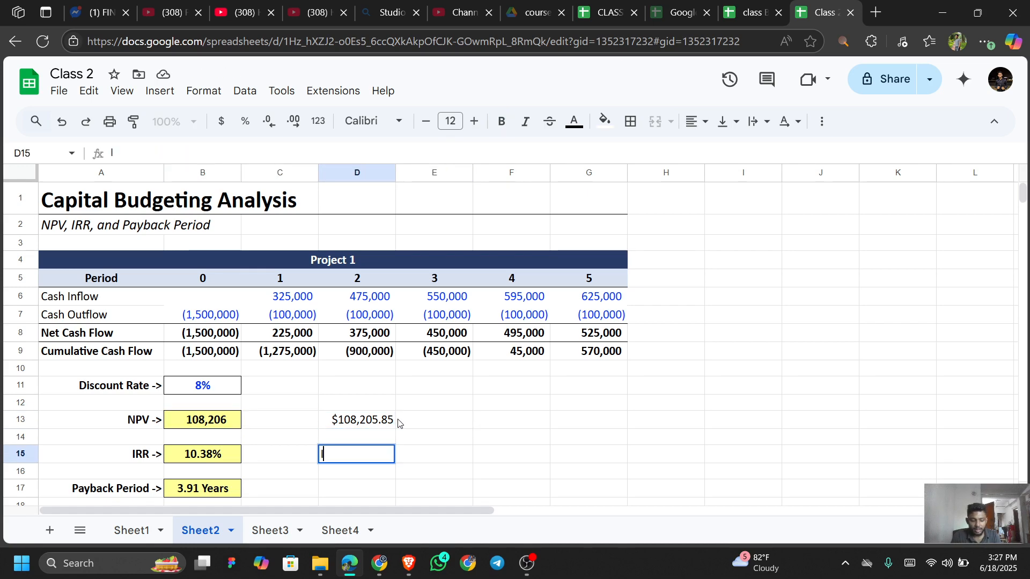
pyautogui.press('BackSpace')
pyautogui.press('BackSpace')
pyautogui.press('BackSpace')
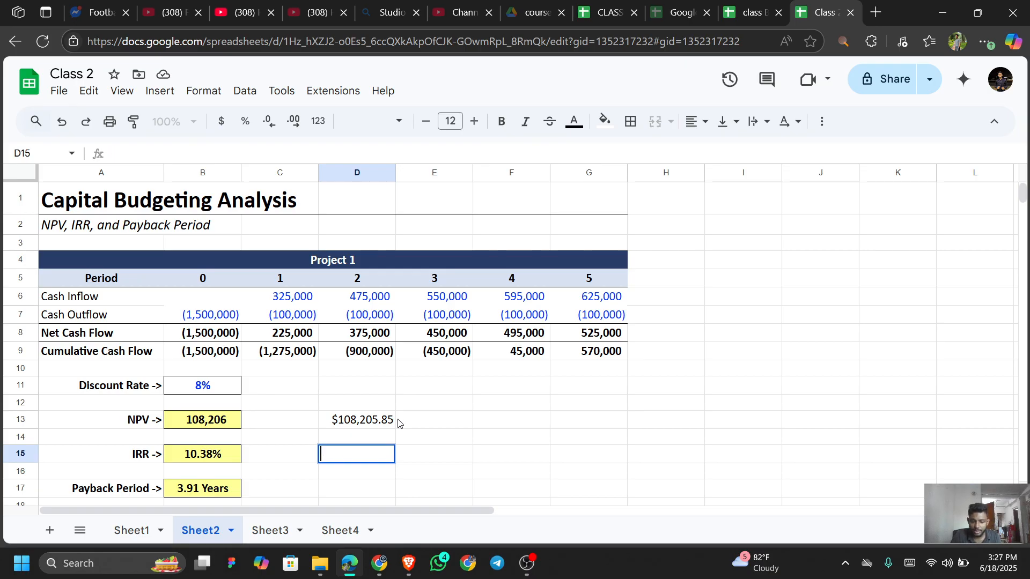
pyautogui.write('=IRR')
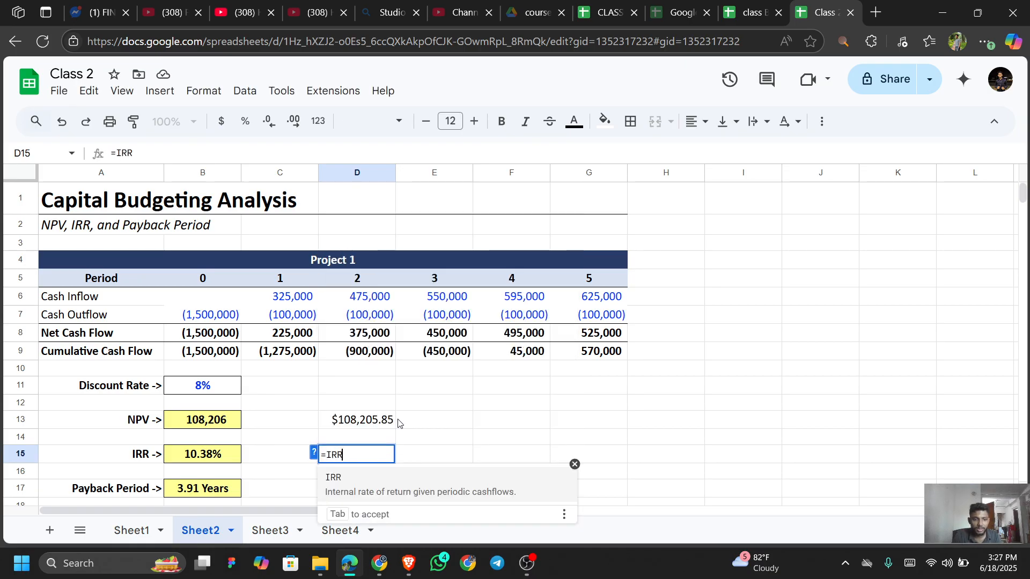
pyautogui.write('(')
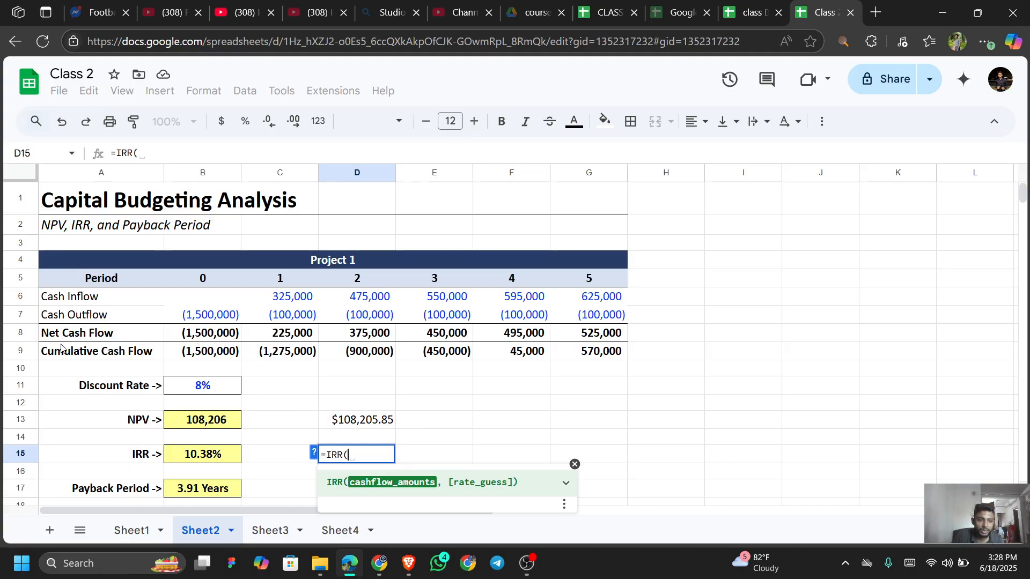
# Step: Use the net cash flows for periods 0 to 5, B8:G8, in the D15 IRR formula and show the percentage with two decimals
pyautogui.click(197, 334)
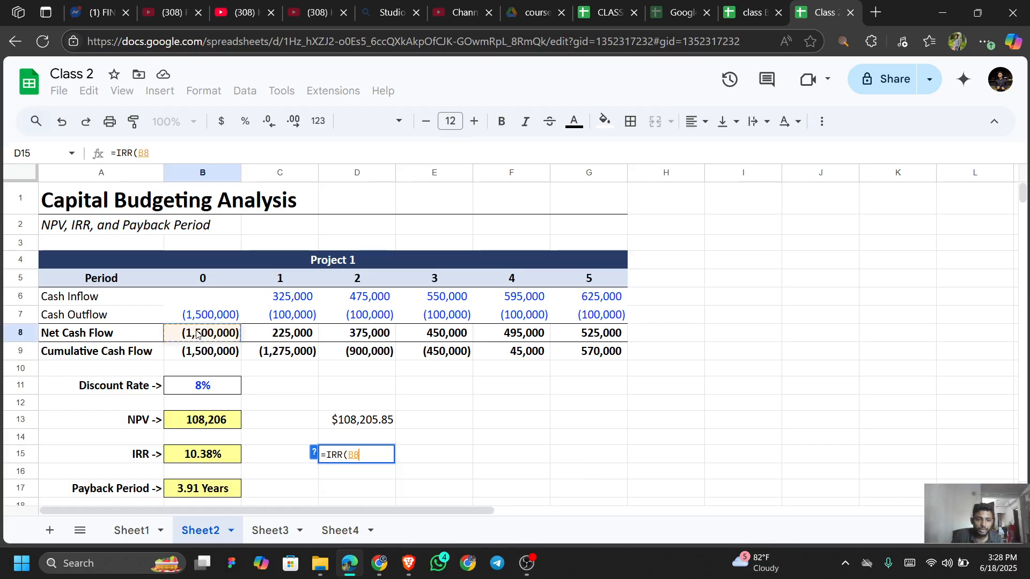
pyautogui.hotkey('ctrl', 'shift', 'Right')
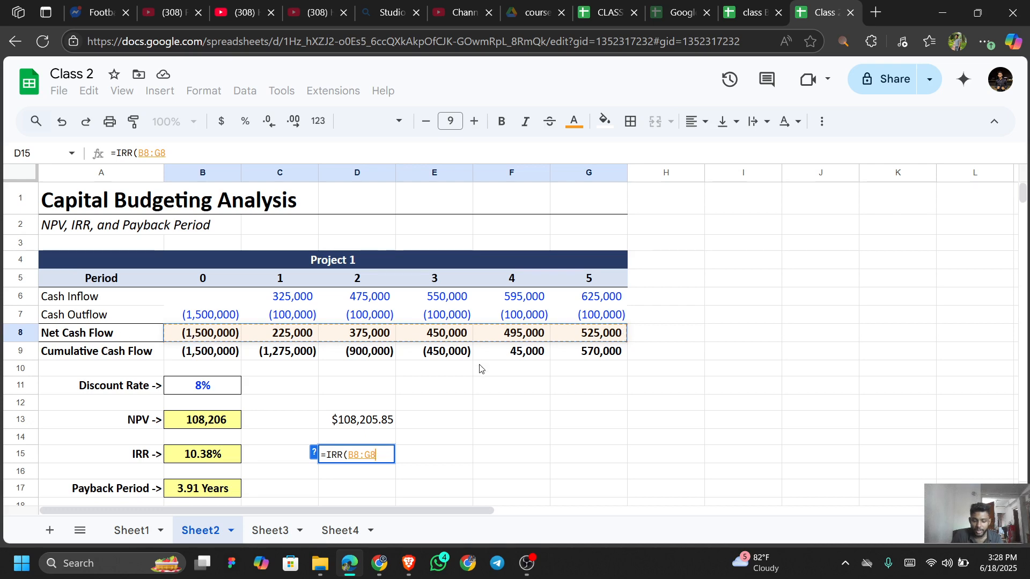
pyautogui.press('Return')
pyautogui.press('Up')
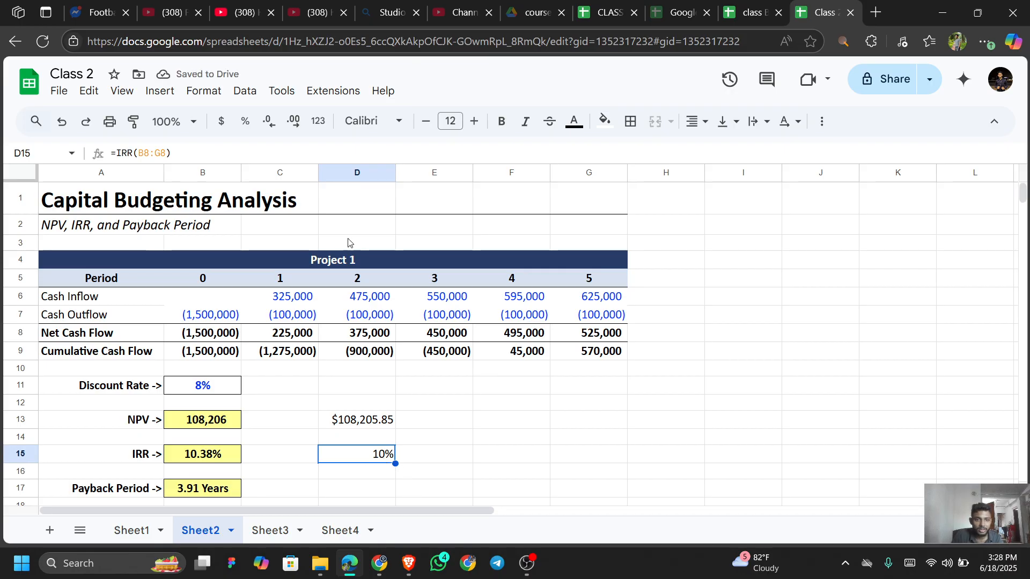
pyautogui.click(292, 122)
pyautogui.click(292, 121)
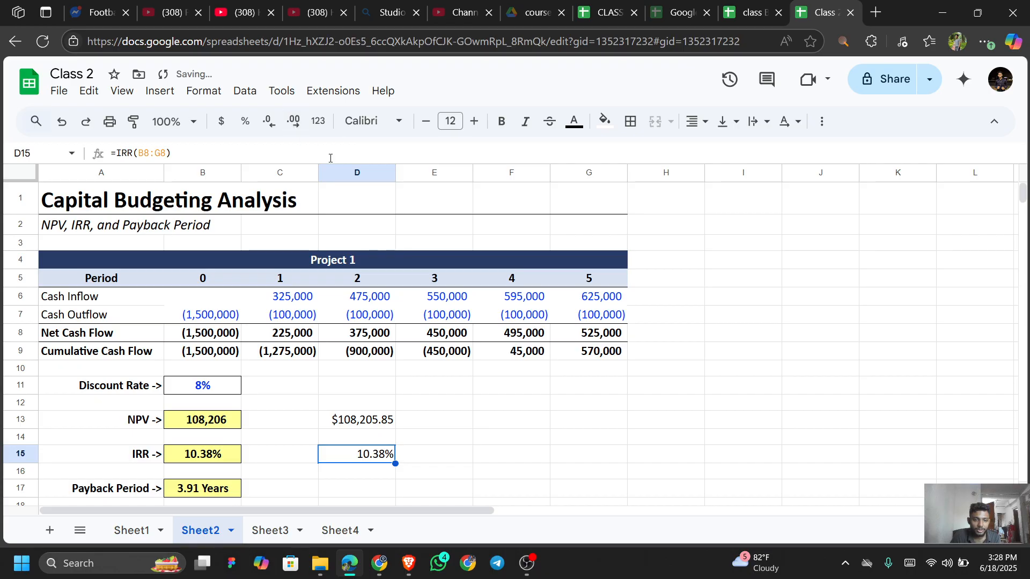
# Step: Show the recalculated NPV in D13 without decimal places
pyautogui.click(375, 423)
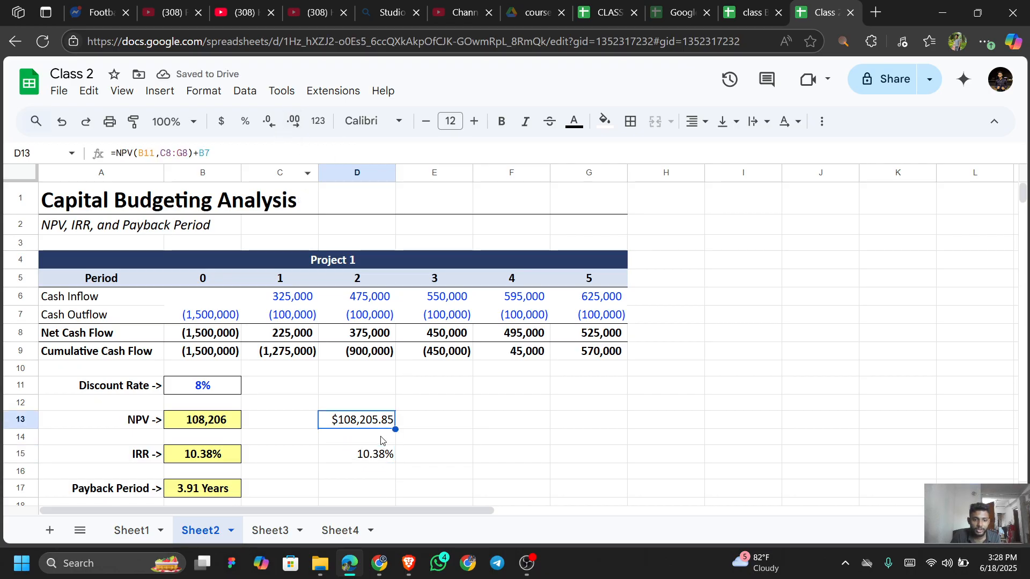
pyautogui.click(268, 122)
pyautogui.click(269, 122)
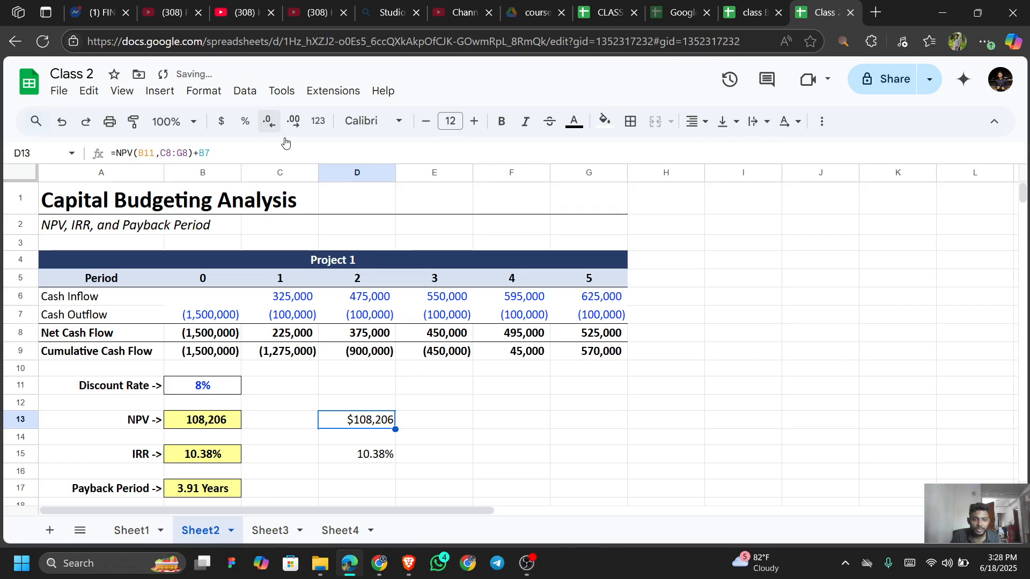
# Step: Start the payback period formula in D17 with 3 full years plus a fraction of a year
pyautogui.click(357, 494)
pyautogui.write('=')
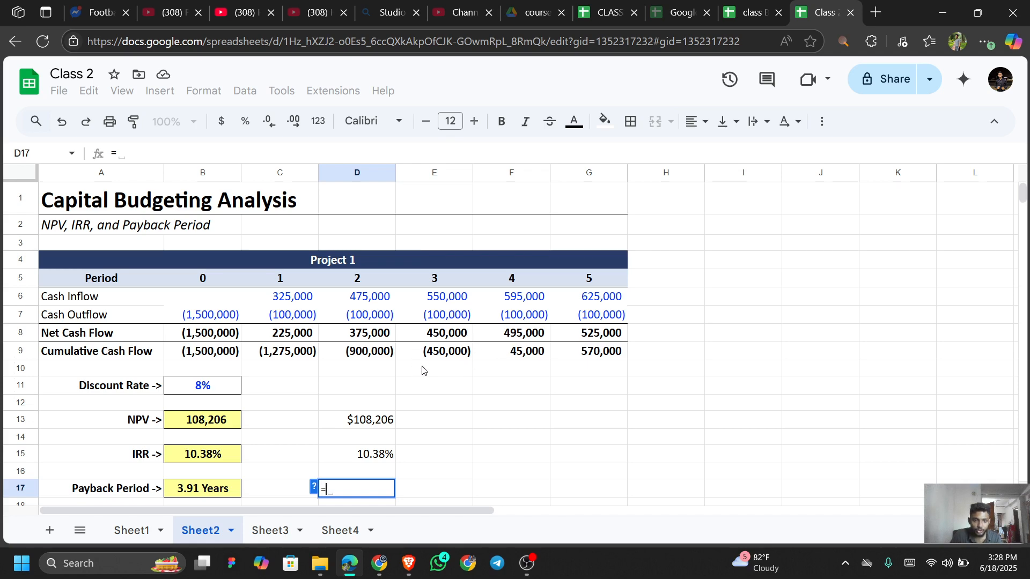
pyautogui.click(442, 358)
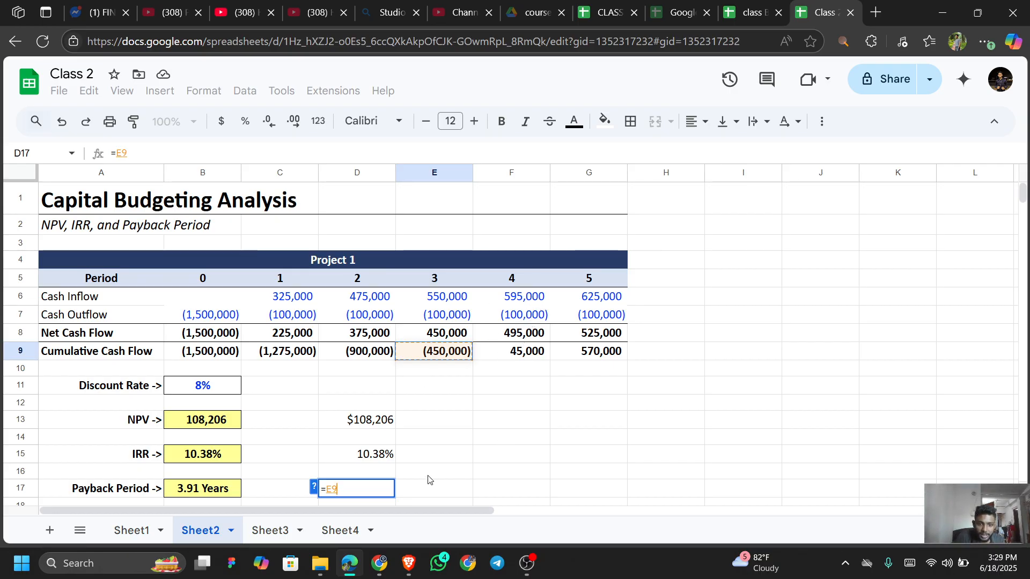
pyautogui.press('BackSpace')
pyautogui.press('BackSpace')
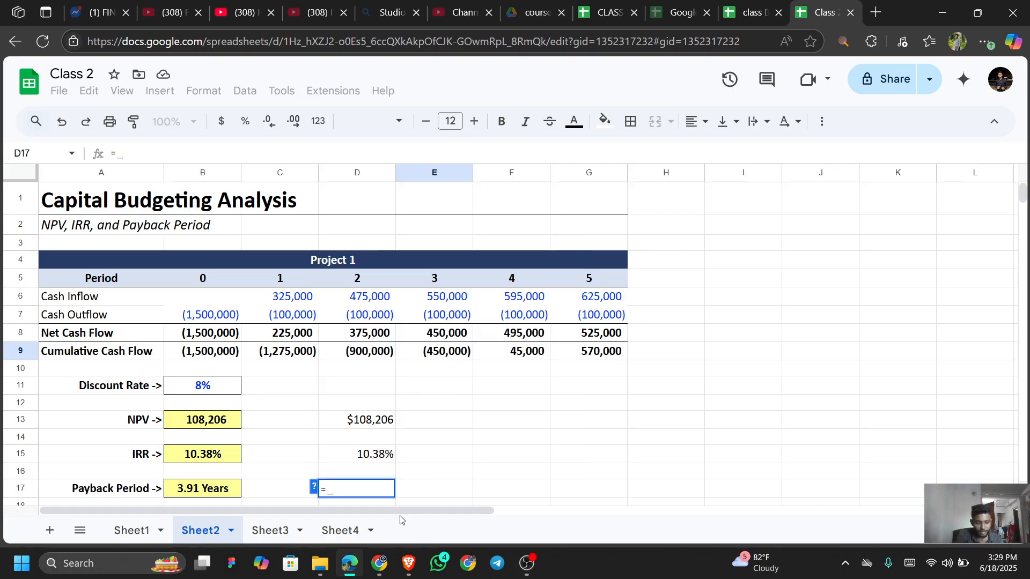
pyautogui.write('3')
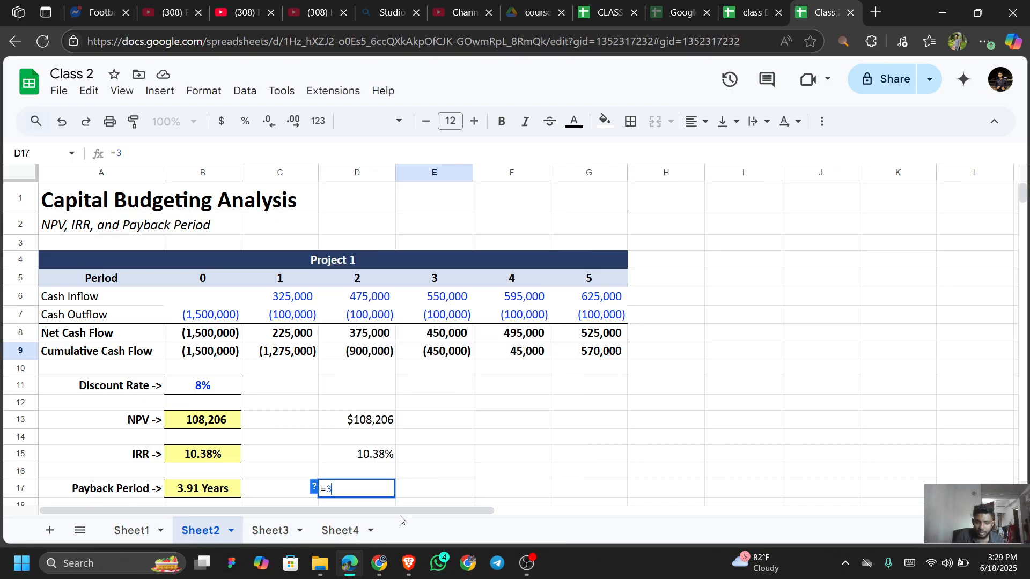
pyautogui.write('+')
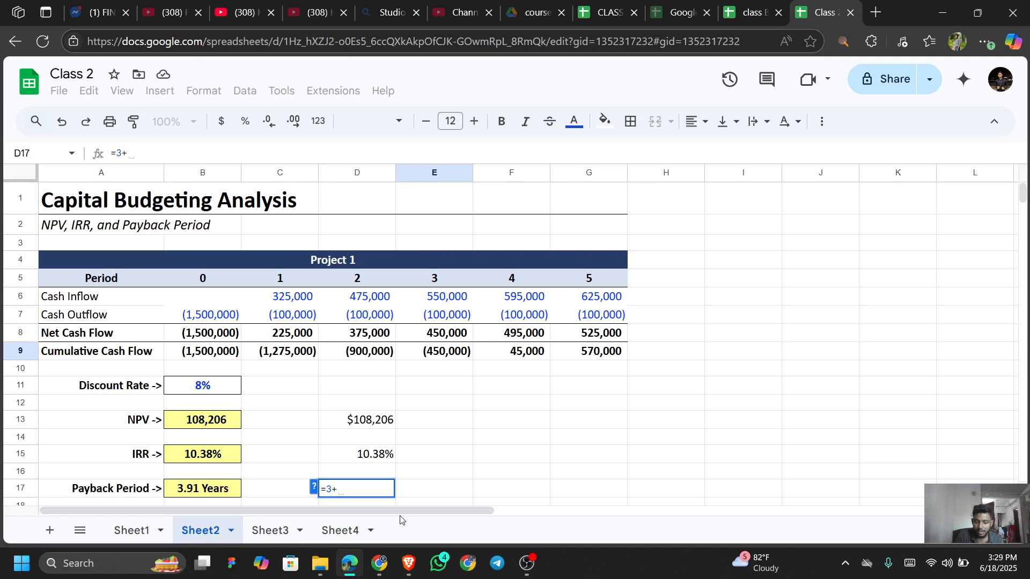
pyautogui.write('9')
pyautogui.press('BackSpace')
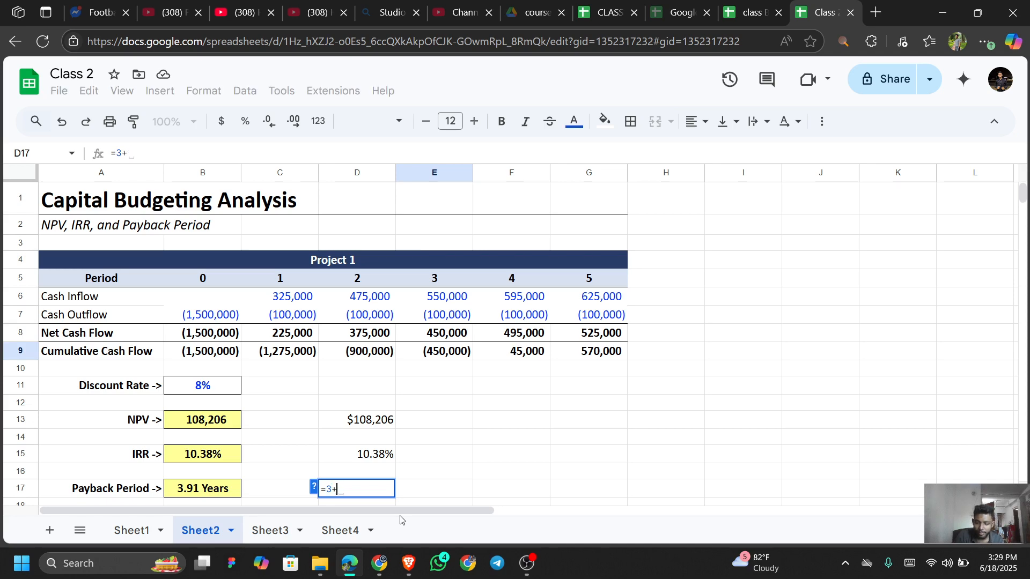
# Step: Complete the D17 payback formula with the bracketed fraction of negated cumulative cash flow E9 divided by period 4 net cash flow F8
pyautogui.write('(')
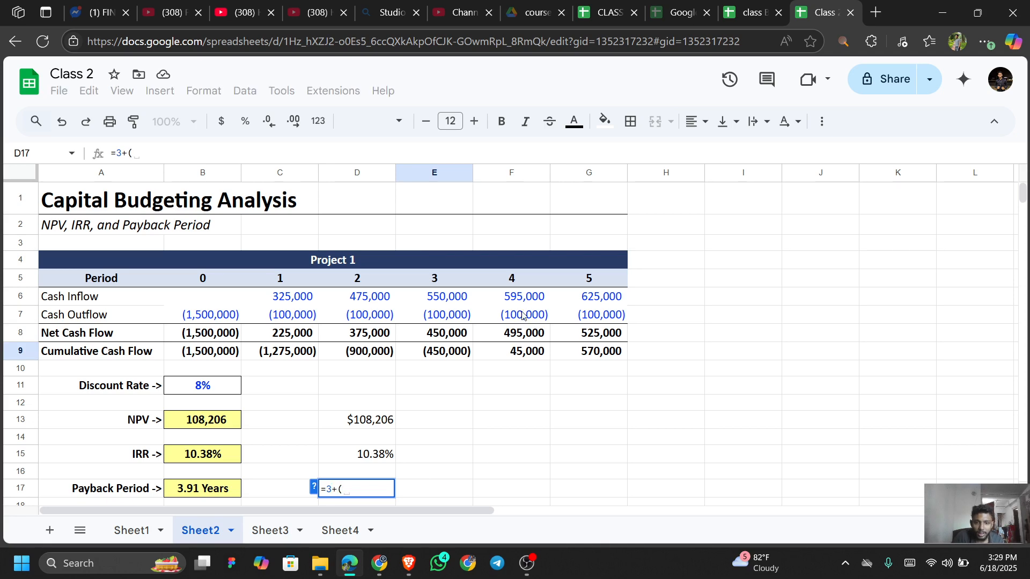
pyautogui.click(439, 352)
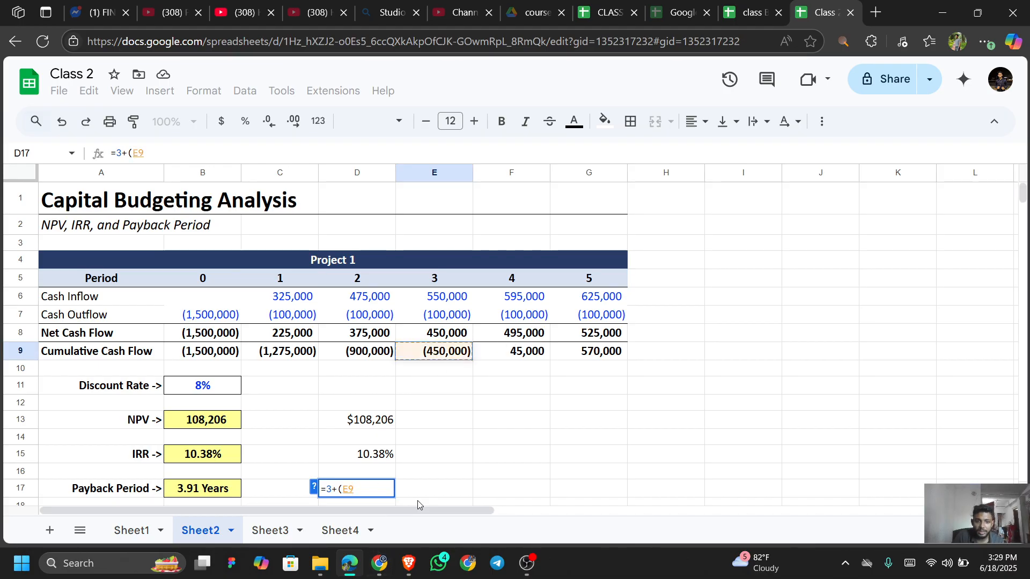
pyautogui.press('BackSpace')
pyautogui.press('BackSpace')
pyautogui.write('-')
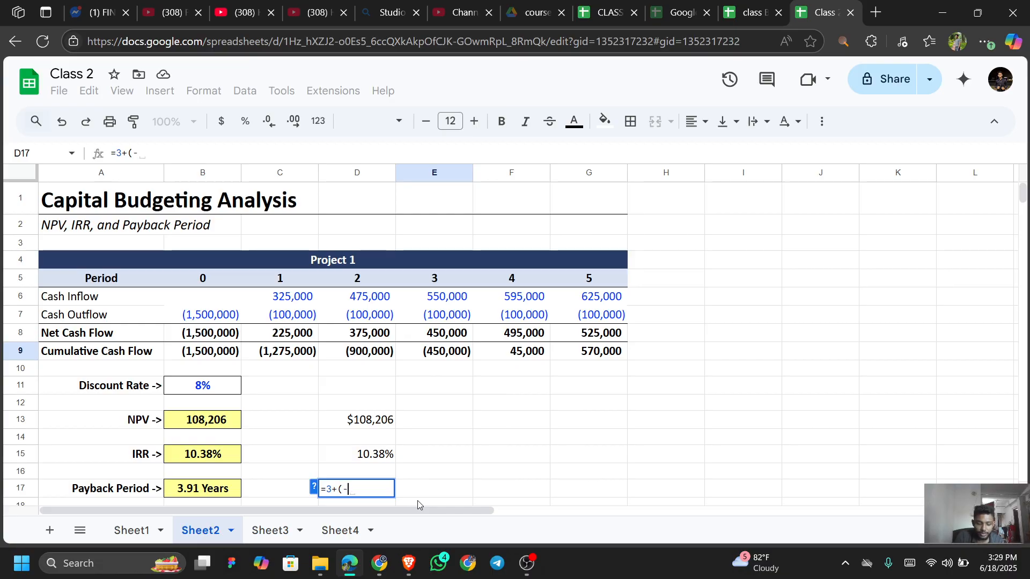
pyautogui.click(456, 352)
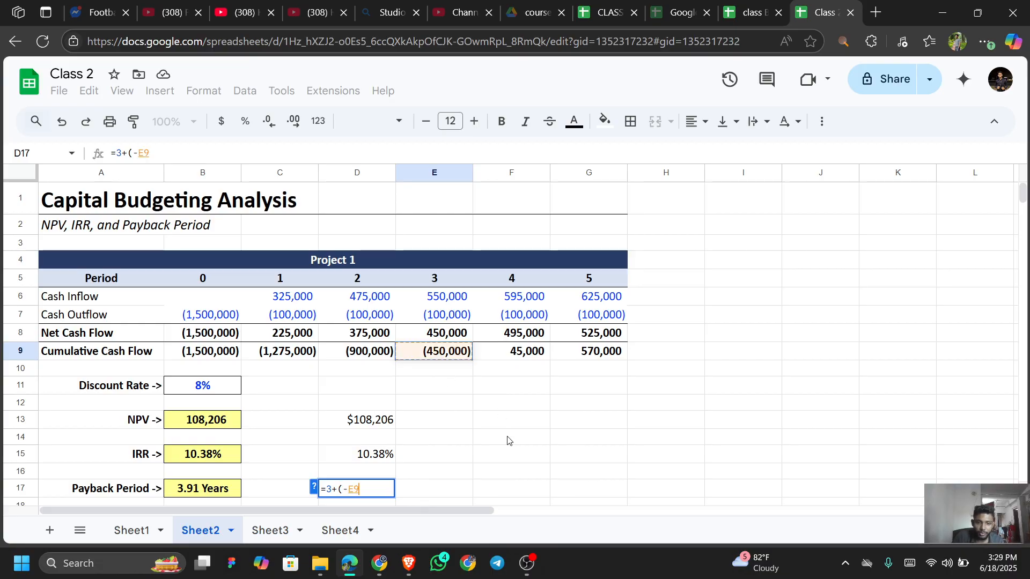
pyautogui.write('/')
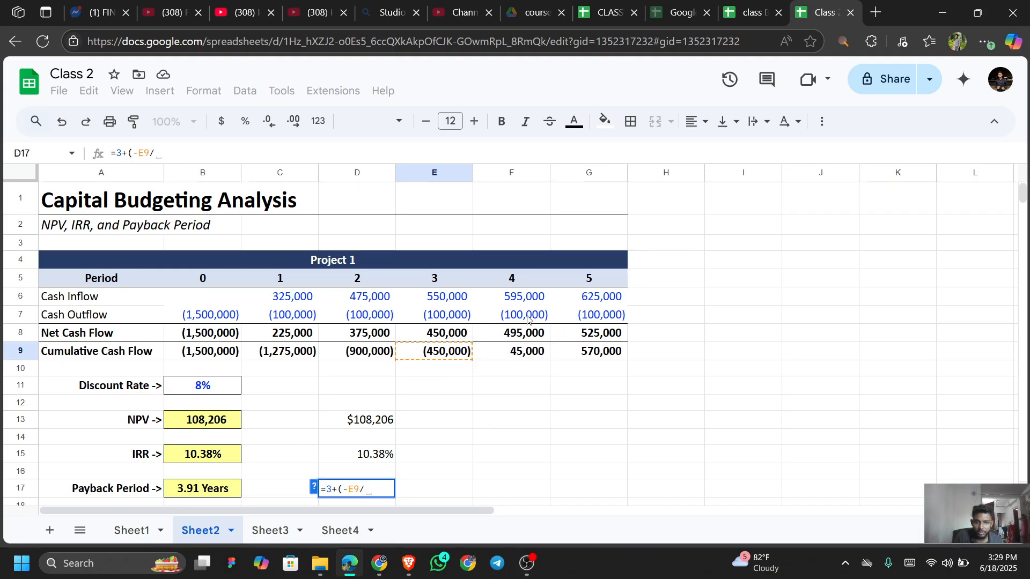
pyautogui.click(534, 335)
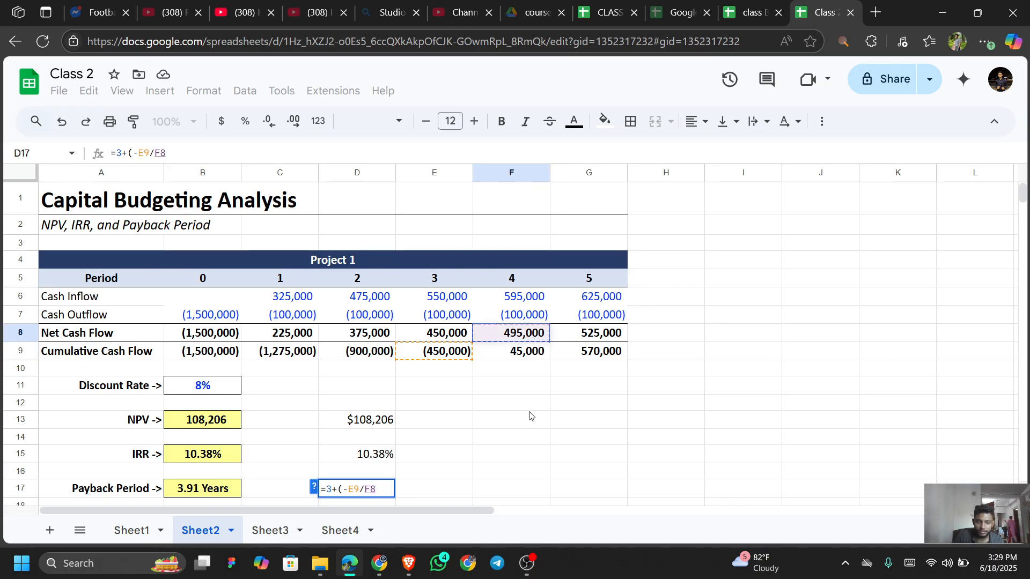
pyautogui.write(')')
pyautogui.press('Return')
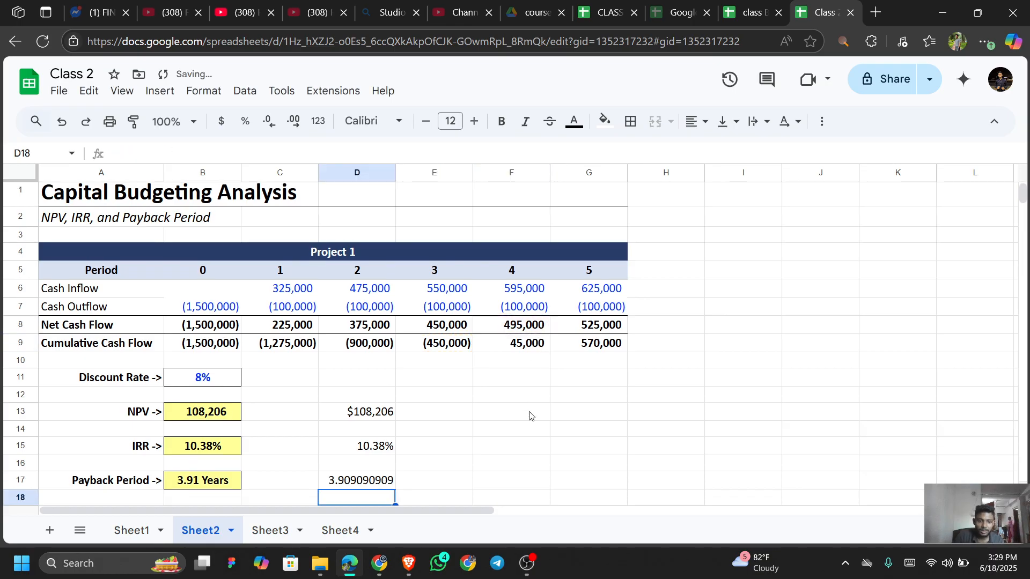
pyautogui.press('Up')
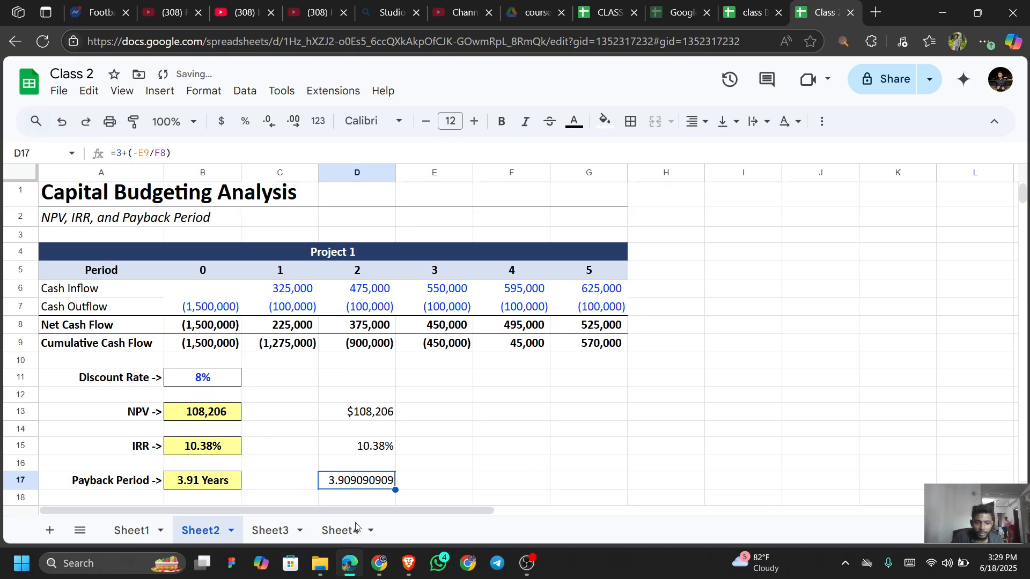
pyautogui.scroll(-3, 345, 437)
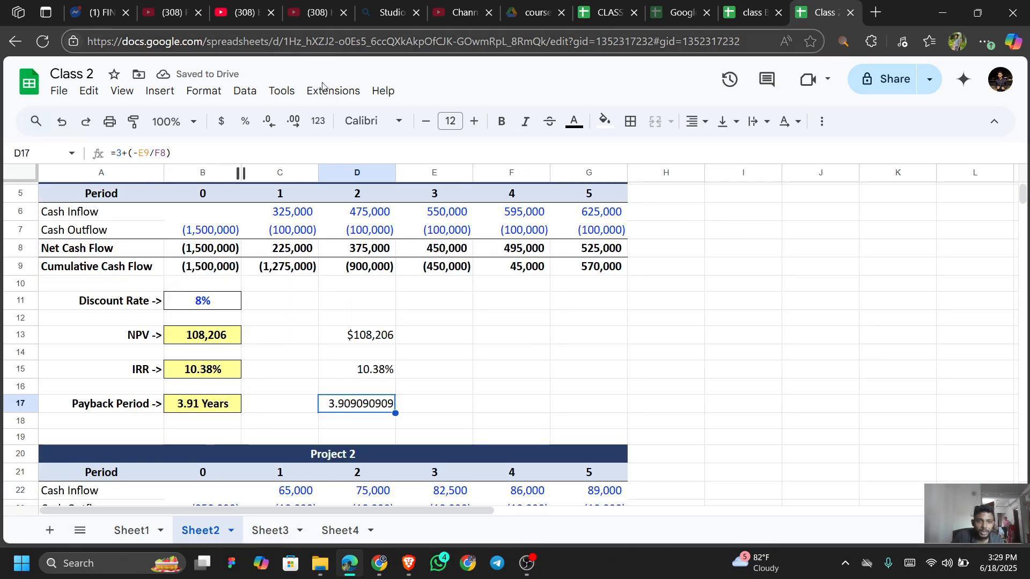
pyautogui.click(295, 121)
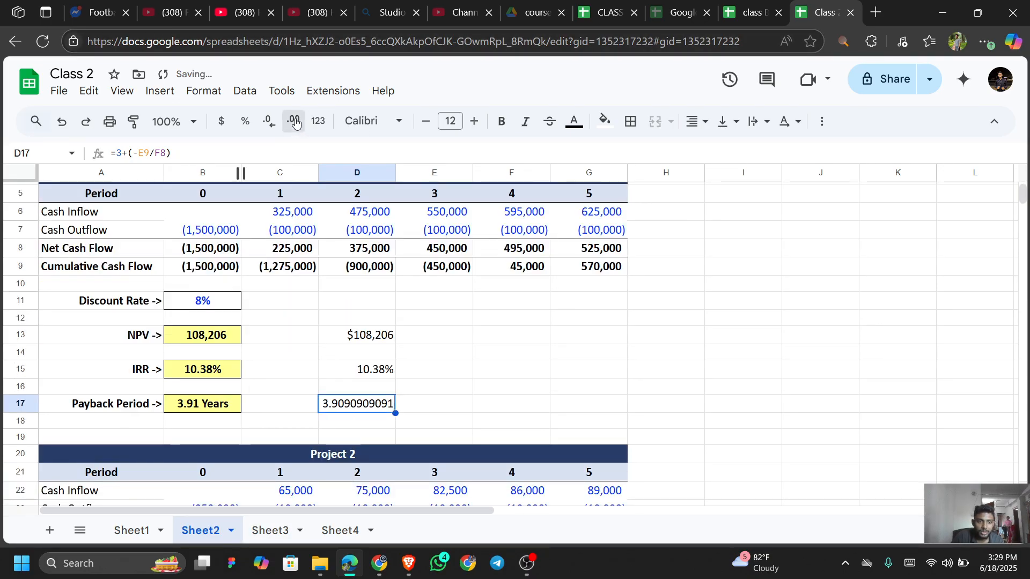
pyautogui.click(295, 121)
pyautogui.click(295, 121)
pyautogui.click(295, 121)
pyautogui.click(295, 122)
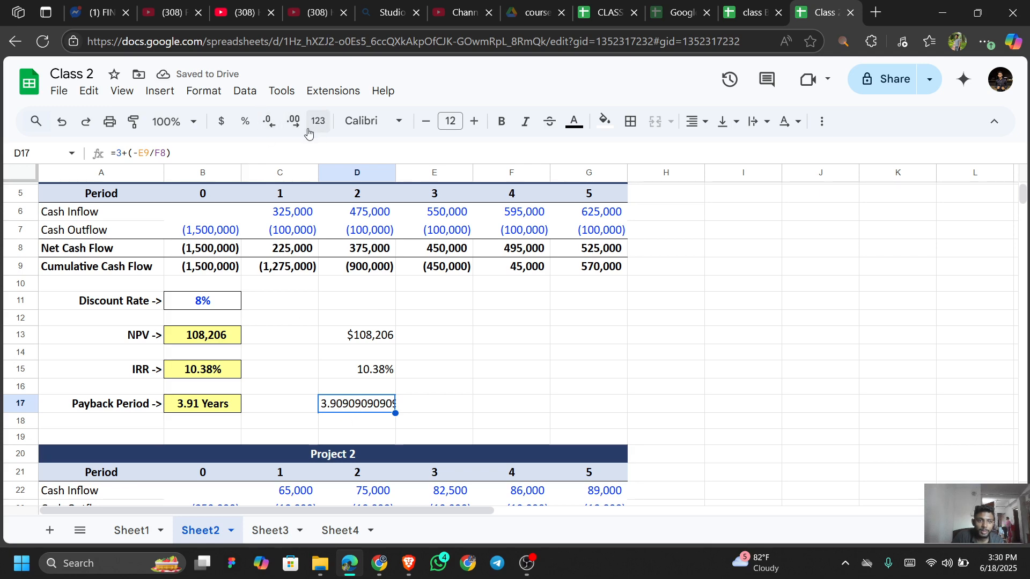
# Step: Reduce the payback period in D17 to two decimal places
pyautogui.click(271, 124)
pyautogui.click(271, 123)
pyautogui.click(271, 124)
pyautogui.click(271, 124)
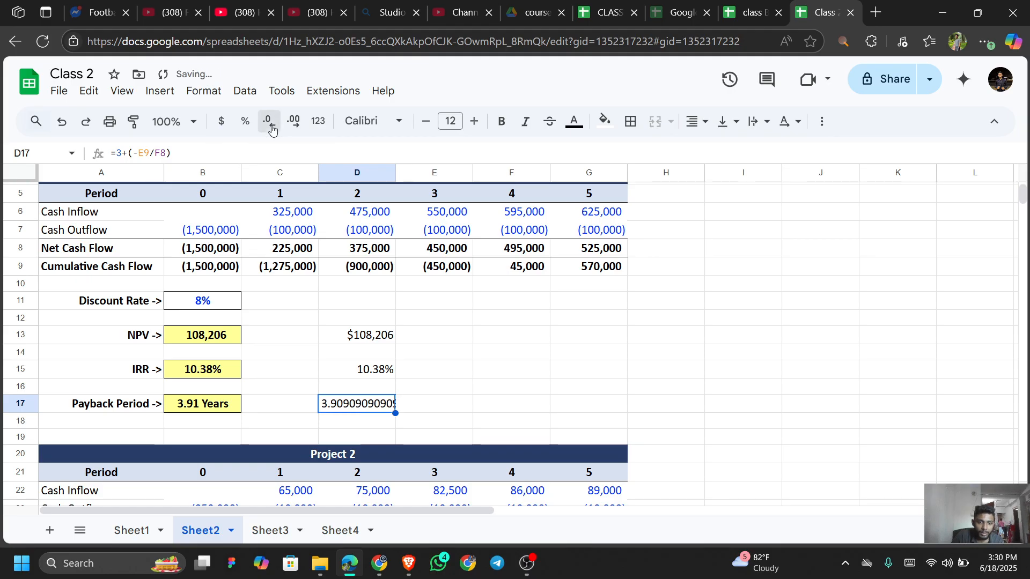
pyautogui.click(271, 123)
pyautogui.click(271, 123)
pyautogui.click(270, 123)
pyautogui.click(271, 123)
pyautogui.click(271, 123)
pyautogui.click(270, 124)
pyautogui.click(270, 123)
pyautogui.click(271, 123)
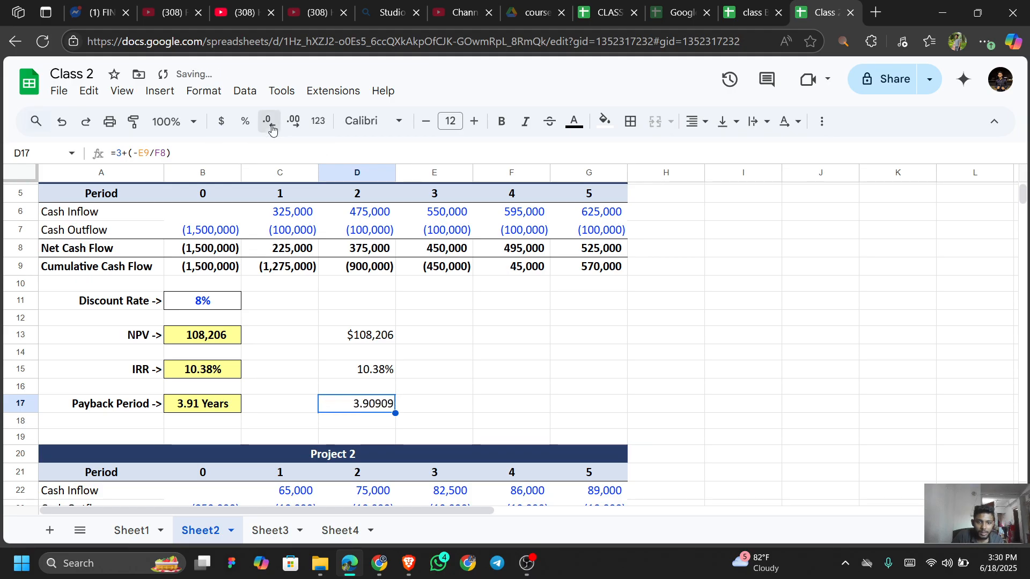
pyautogui.click(271, 123)
pyautogui.click(271, 124)
pyautogui.click(271, 123)
pyautogui.click(271, 124)
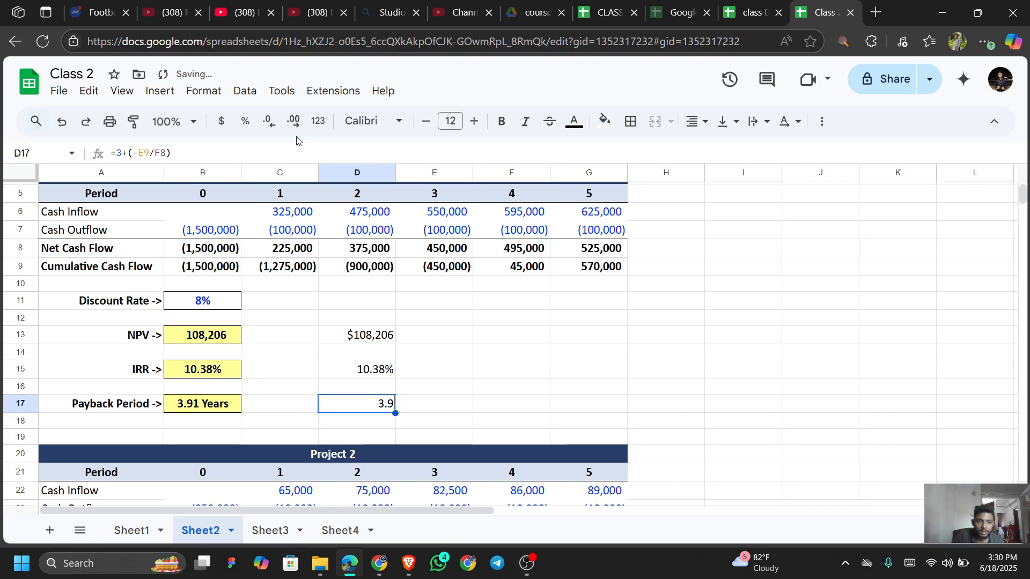
pyautogui.click(294, 122)
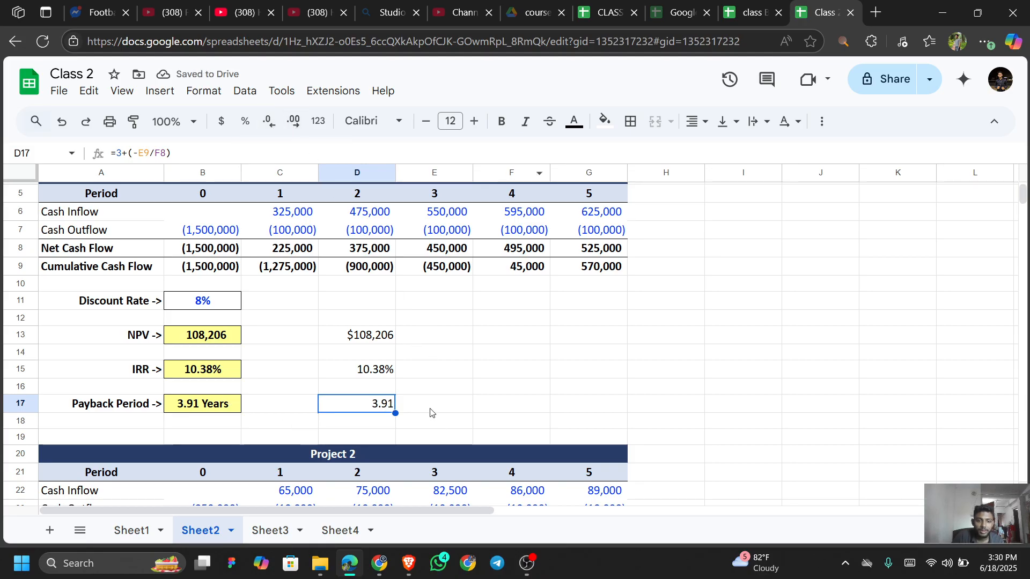
# Step: Look over Project 2, then open Sheet3 and view its internal rate of return table and blank practice rows
pyautogui.scroll(-5, 383, 397)
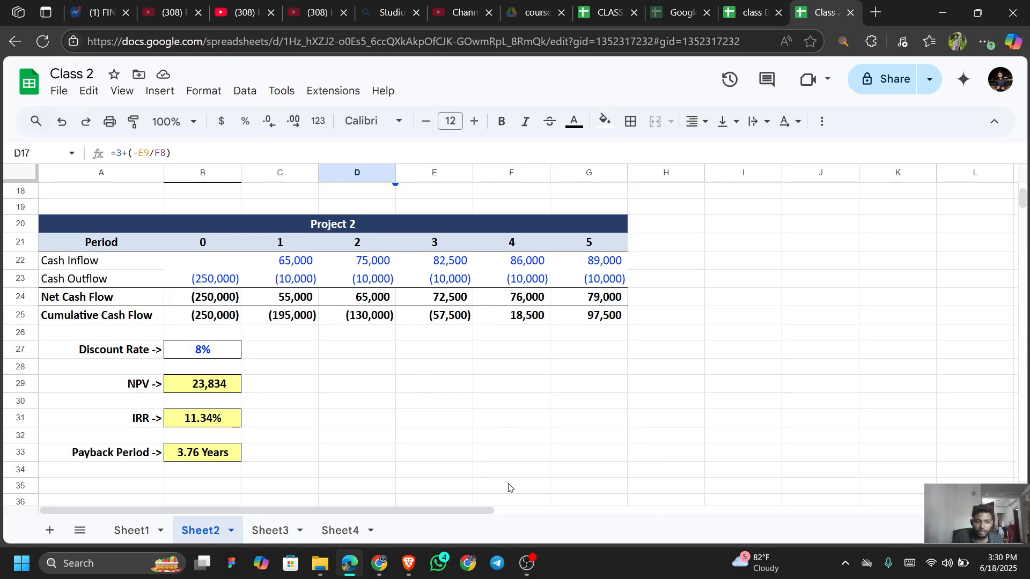
pyautogui.click(270, 530)
pyautogui.scroll(5, 317, 480)
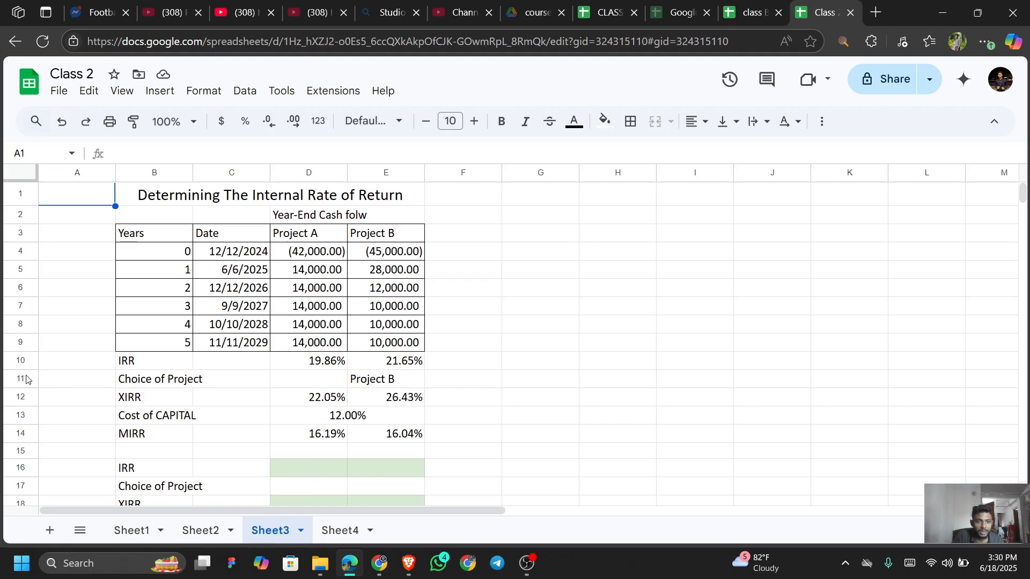
pyautogui.scroll(-2, 317, 276)
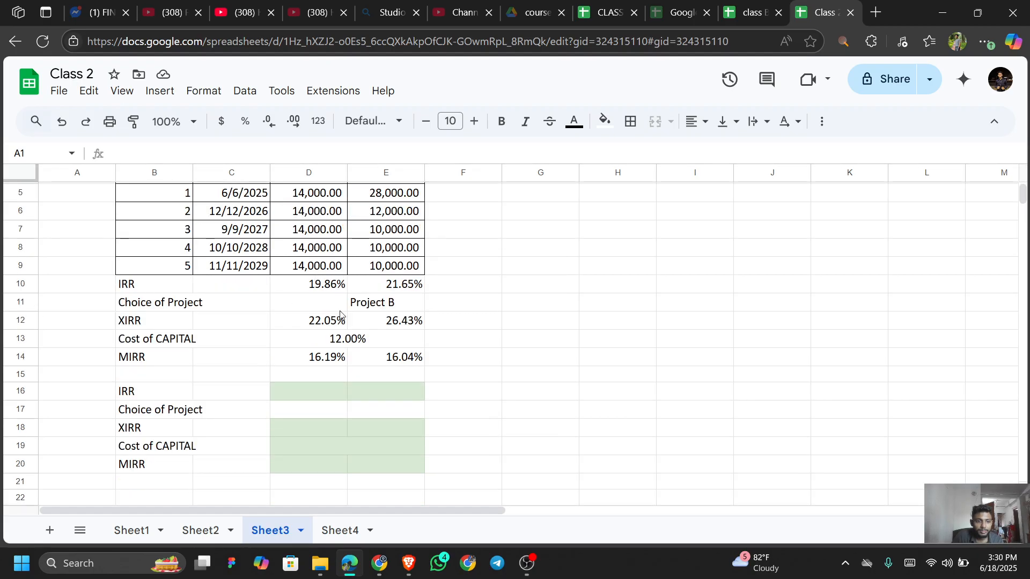
pyautogui.click(310, 387)
pyautogui.click(306, 424)
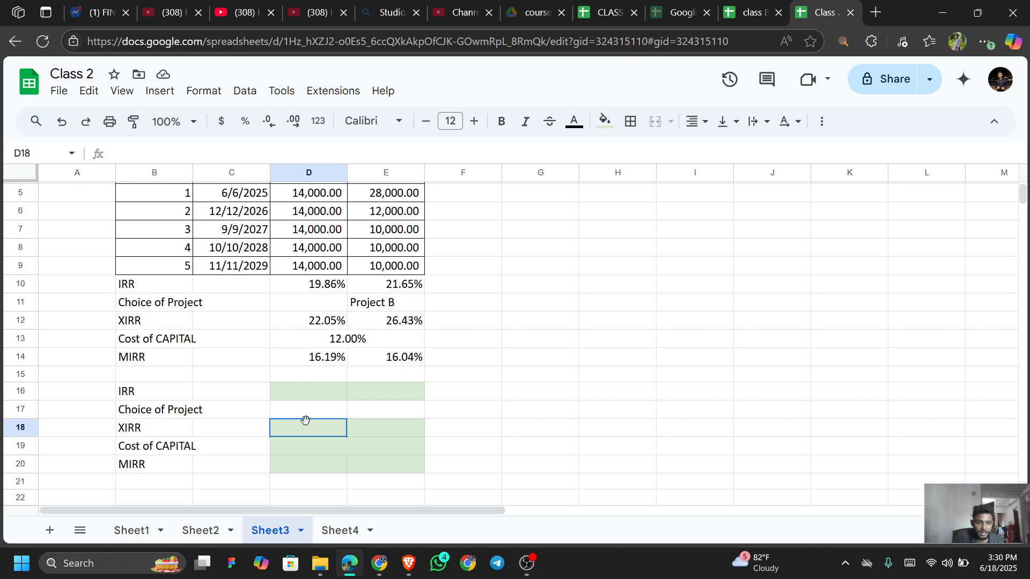
pyautogui.click(303, 461)
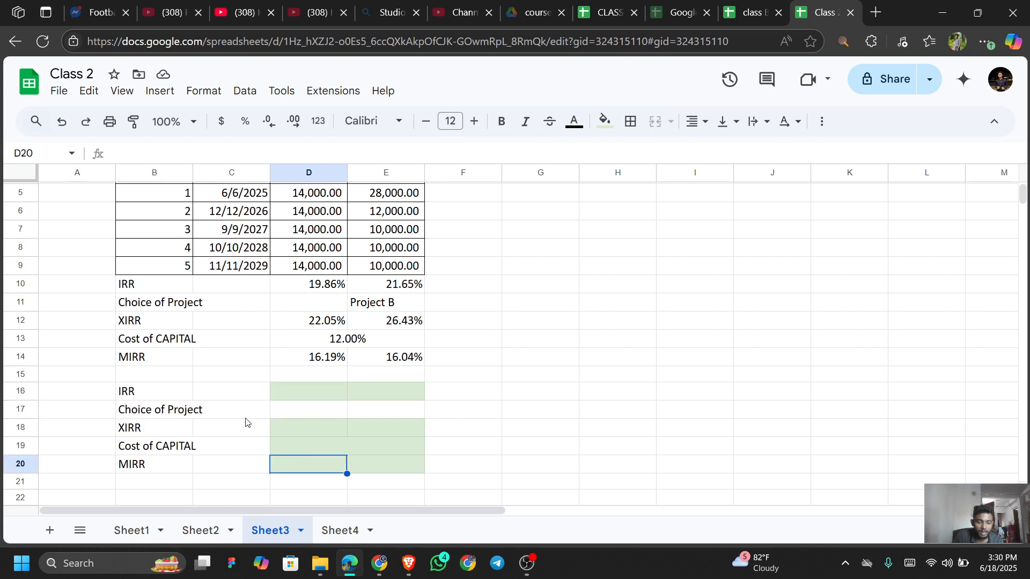
pyautogui.click(288, 428)
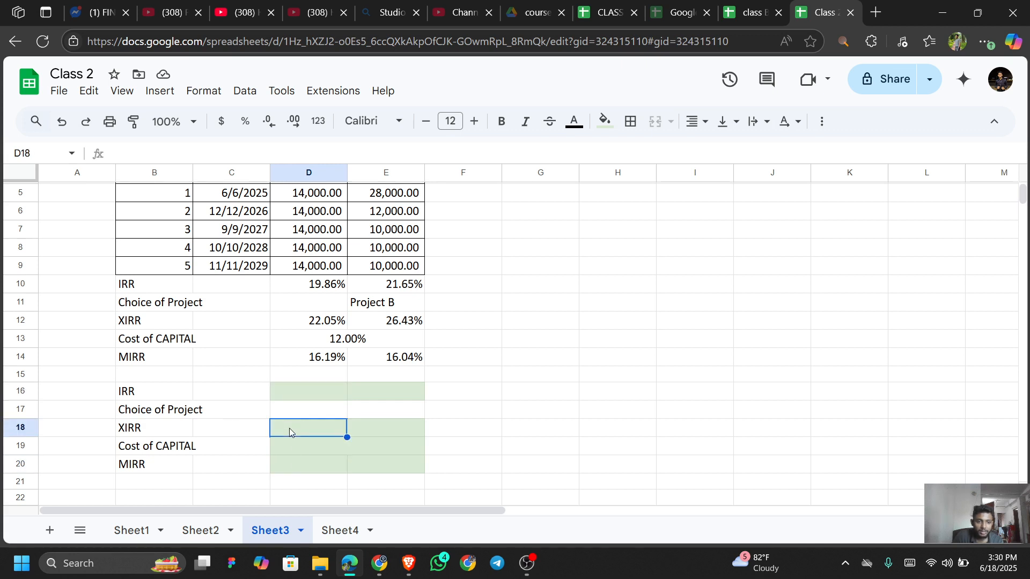
pyautogui.click(304, 391)
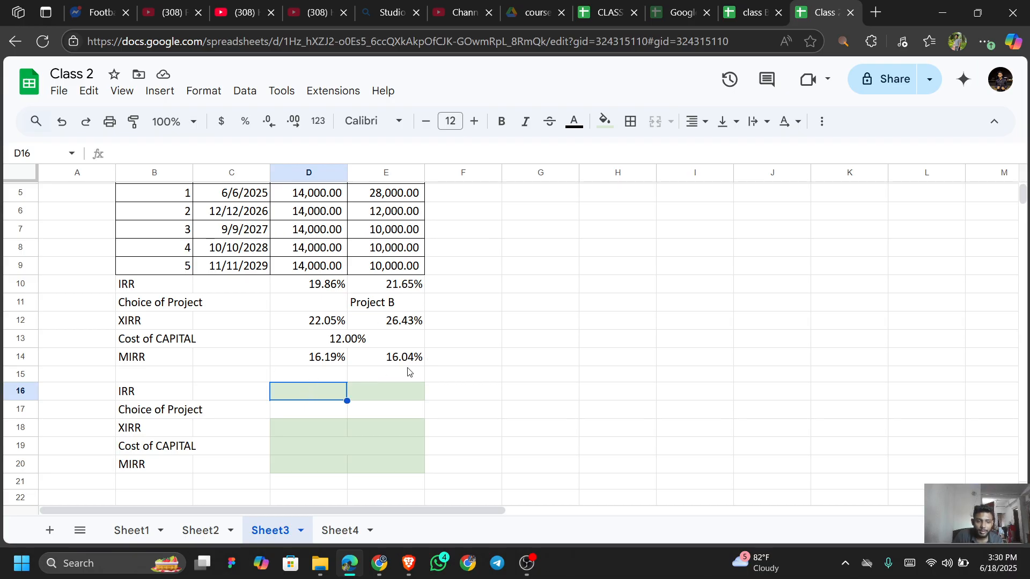
pyautogui.write('IRR')
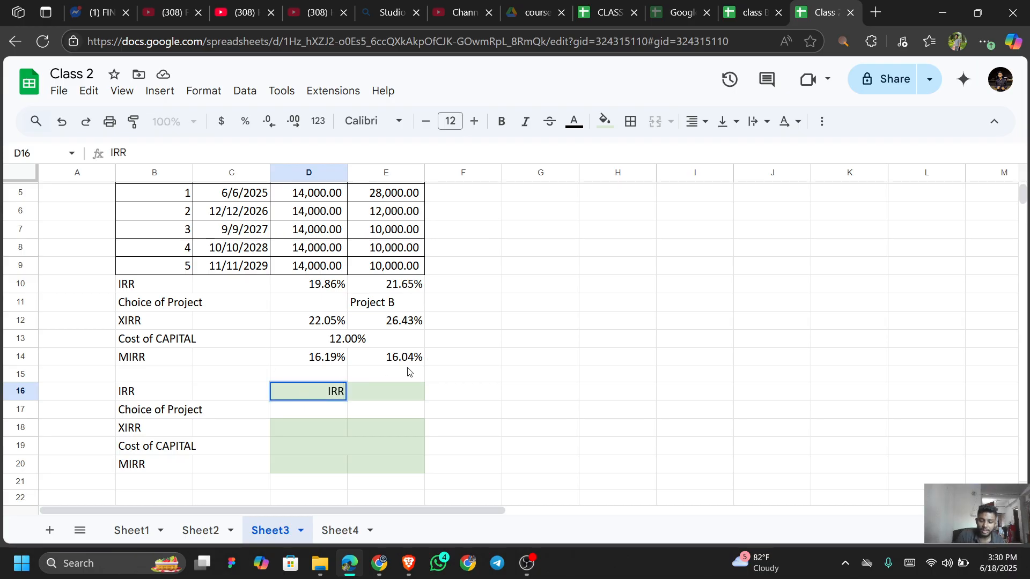
pyautogui.press('Left')
pyautogui.press('Left')
pyautogui.press('Right')
pyautogui.press('Right')
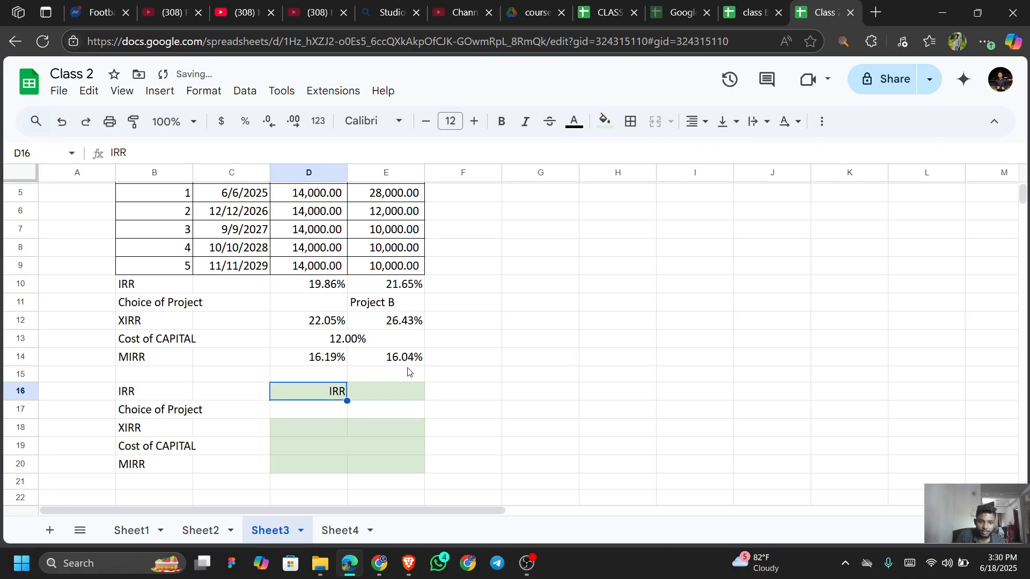
# Step: Calculate Project A's internal rate of return in D16 with an IRR formula over its cash flows D4:D9
pyautogui.write('=IR')
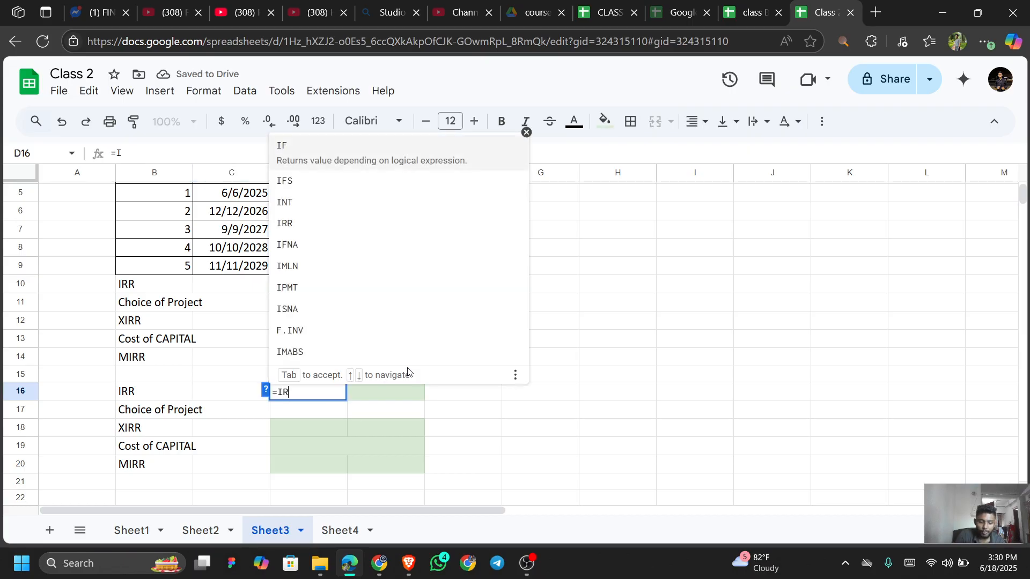
pyautogui.write('R(')
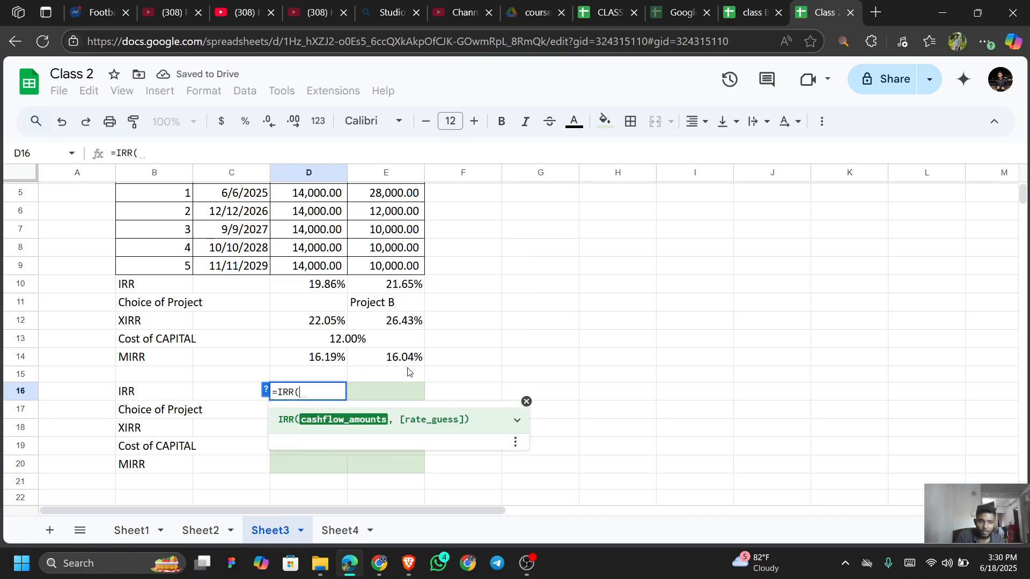
pyautogui.scroll(3, 386, 314)
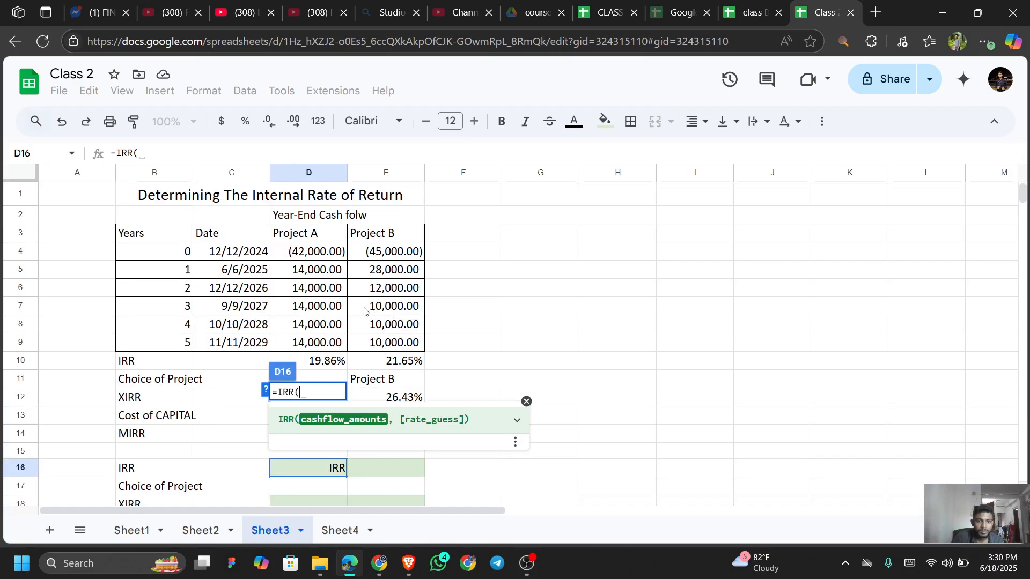
pyautogui.click(326, 252)
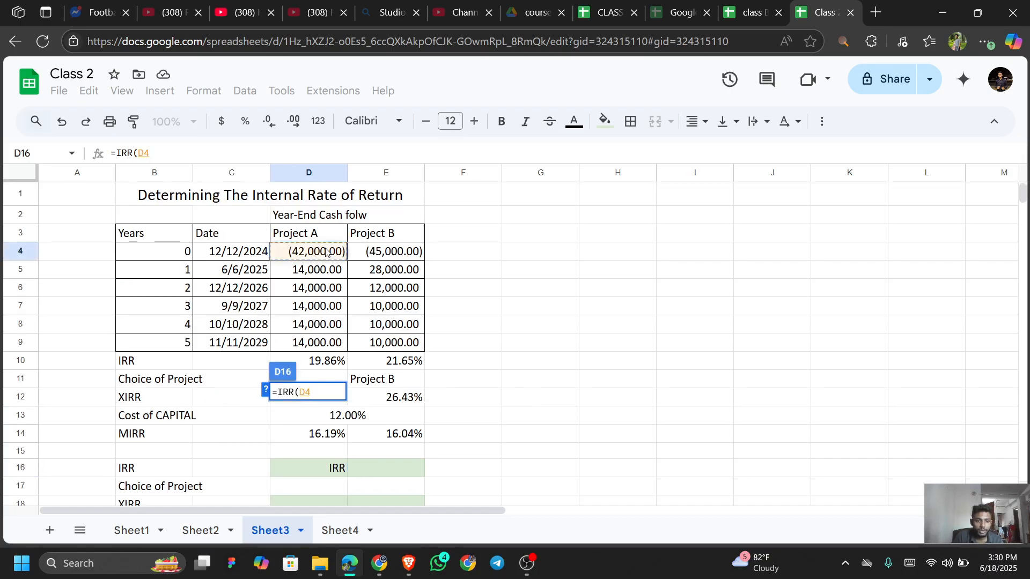
pyautogui.hotkey('ctrl', 'shift', 'Down')
pyautogui.hotkey('shift', 'Up')
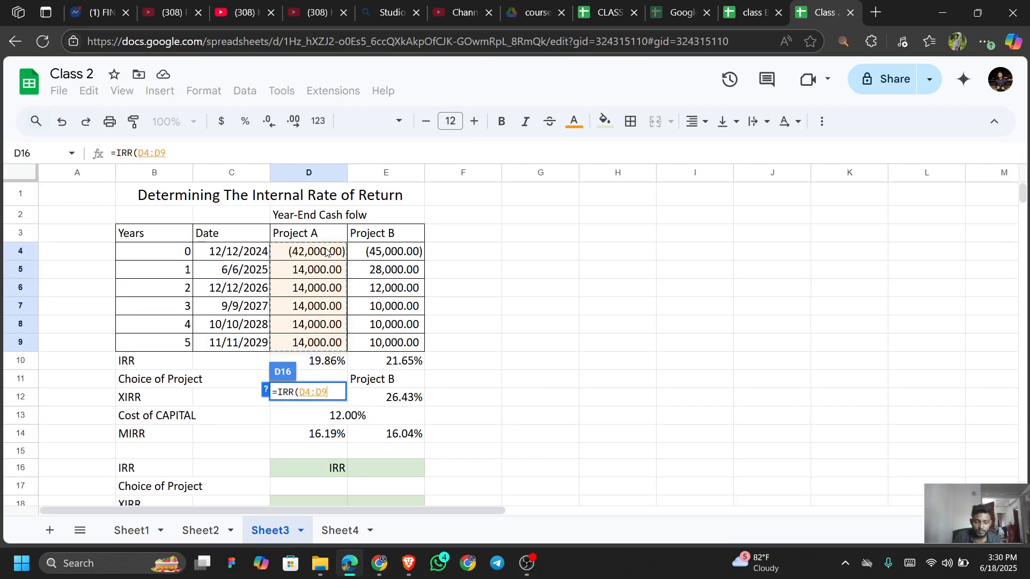
pyautogui.write(')')
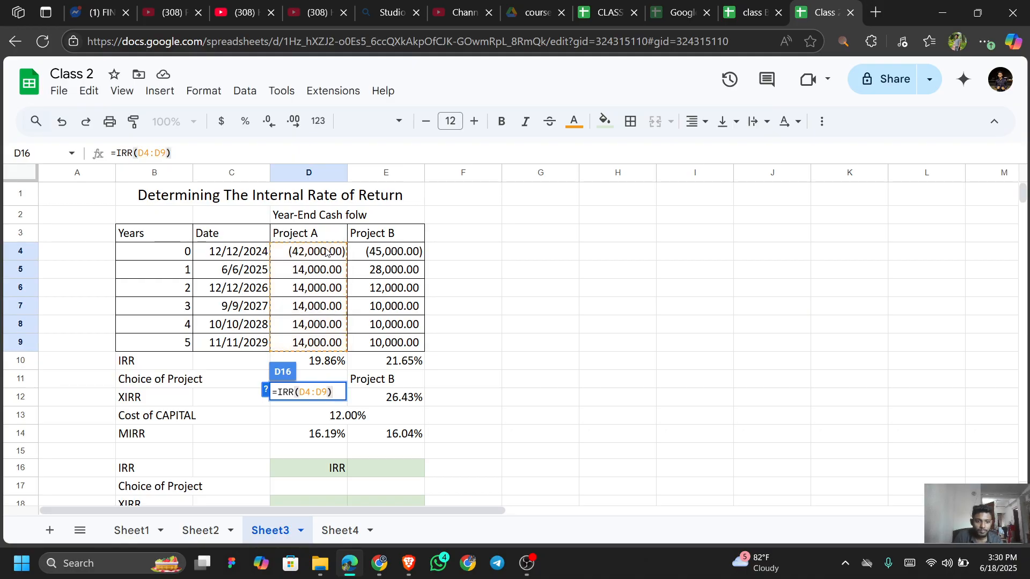
pyautogui.press('Return')
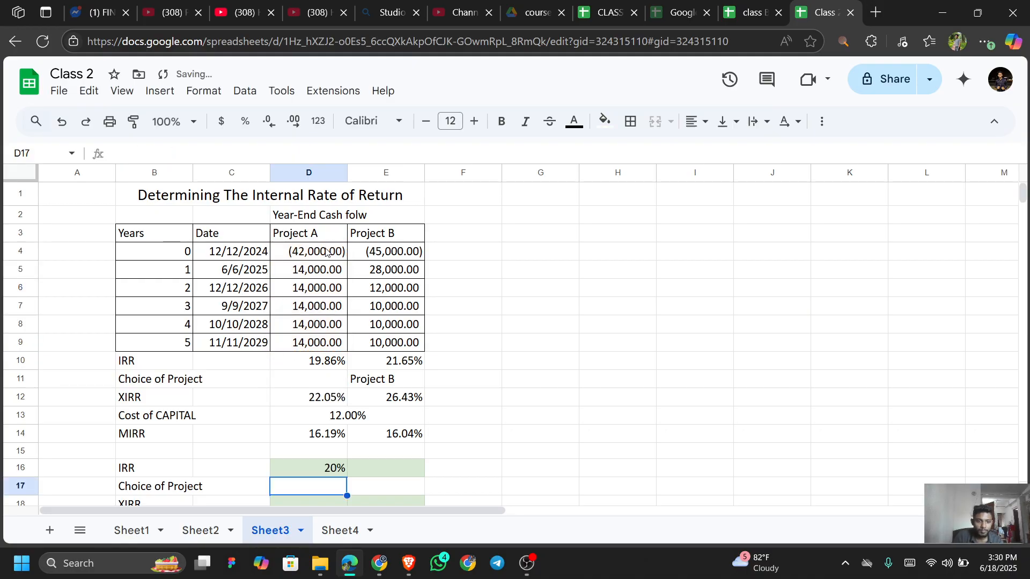
# Step: Show Project A's IRR in D16 with two decimal places
pyautogui.click(329, 474)
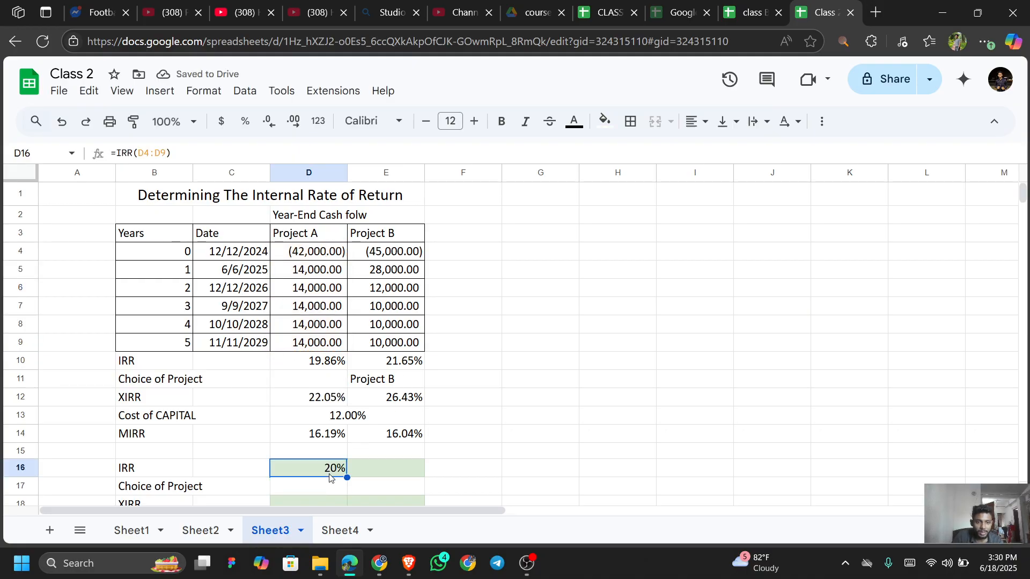
pyautogui.click(292, 122)
pyautogui.click(292, 122)
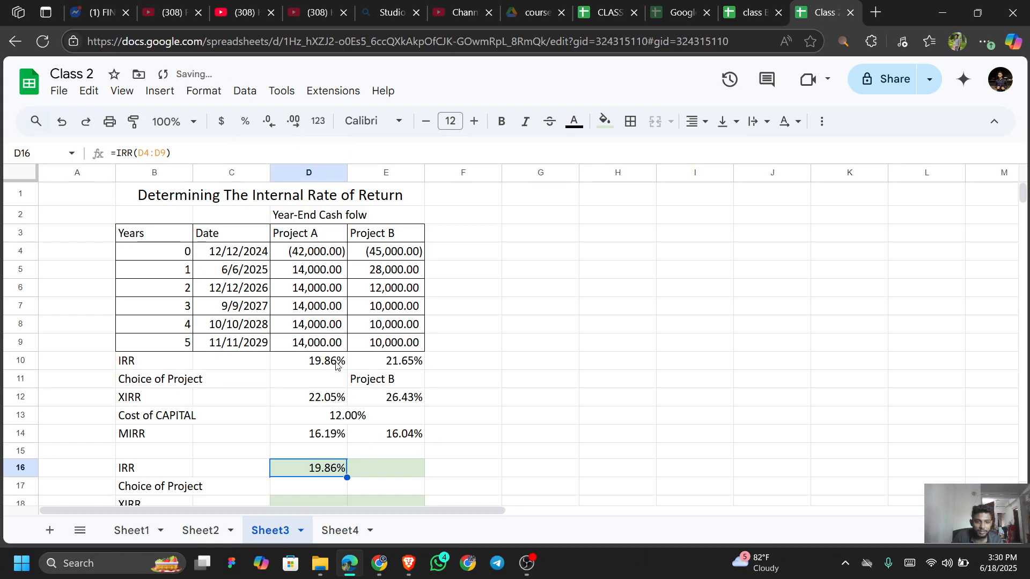
# Step: Start an IRR formula in E16 for Project B, look over the function's argument help, and dismiss it
pyautogui.click(408, 472)
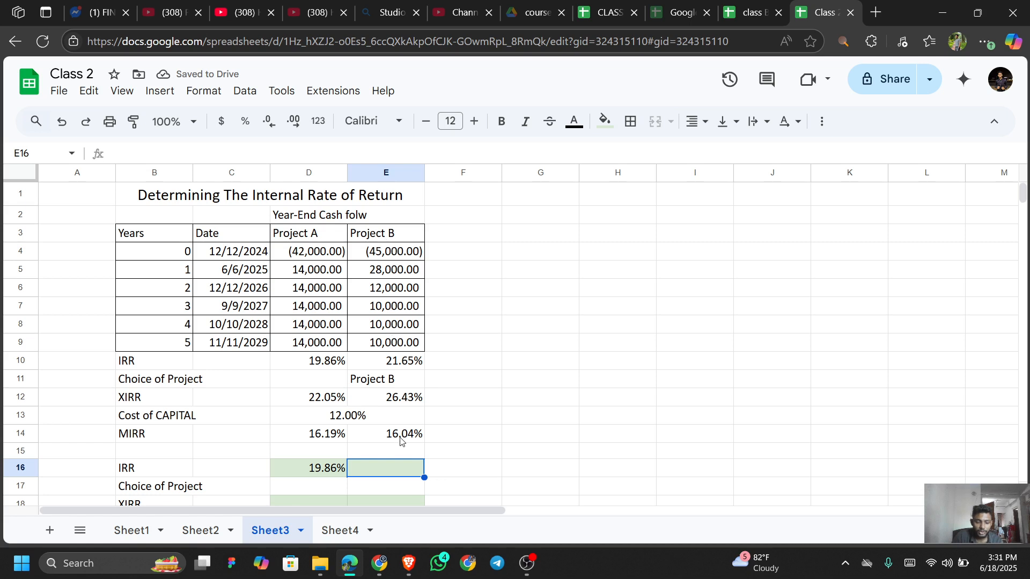
pyautogui.write('O')
pyautogui.press('Escape')
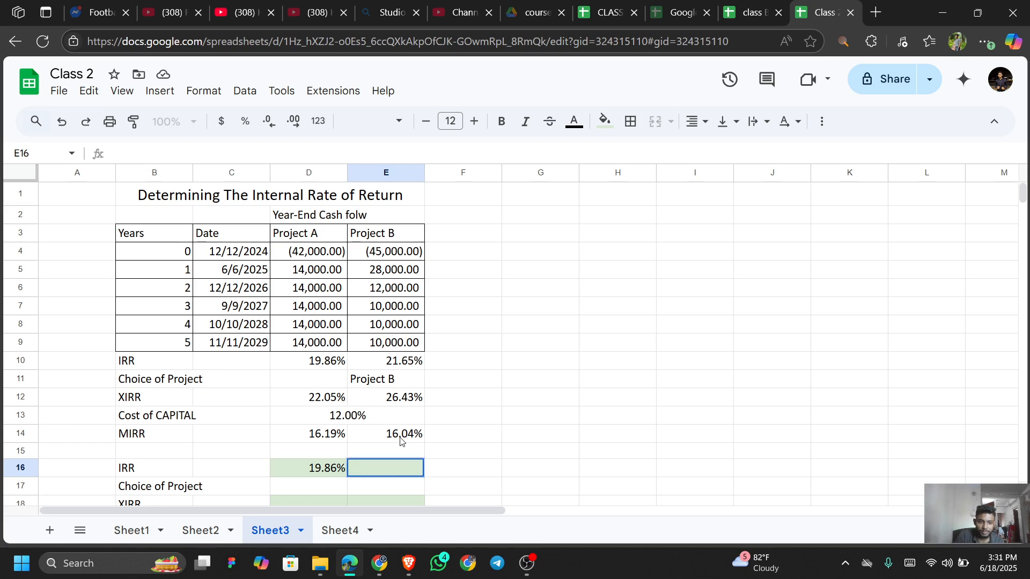
pyautogui.write('I=')
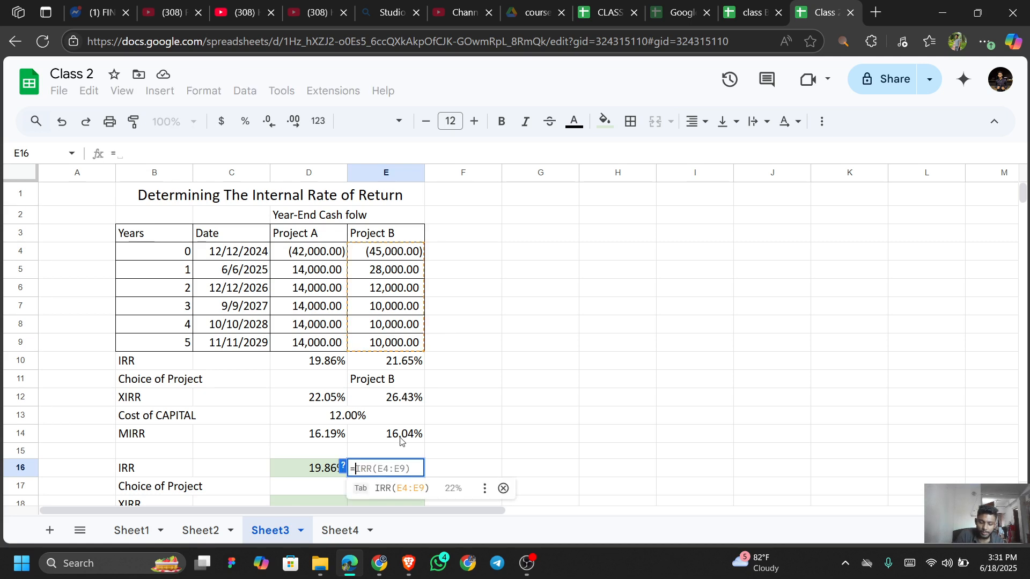
pyautogui.write('IRR(')
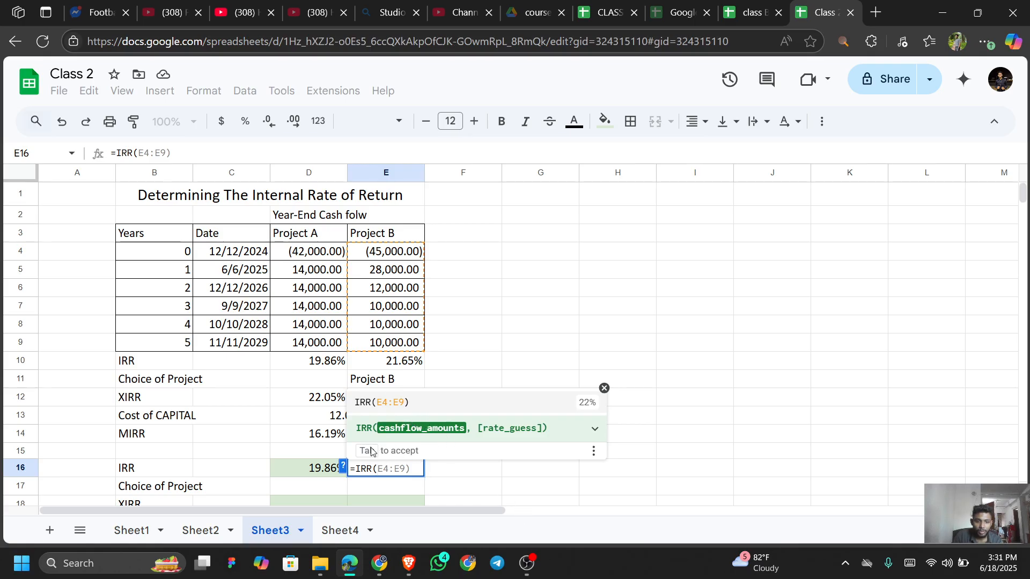
pyautogui.click(538, 428)
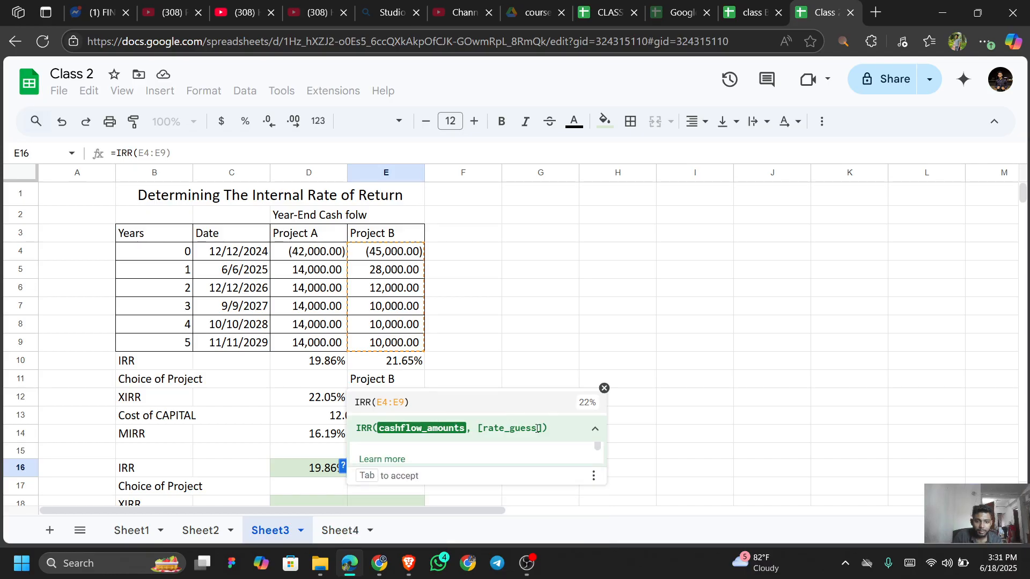
pyautogui.click(537, 428)
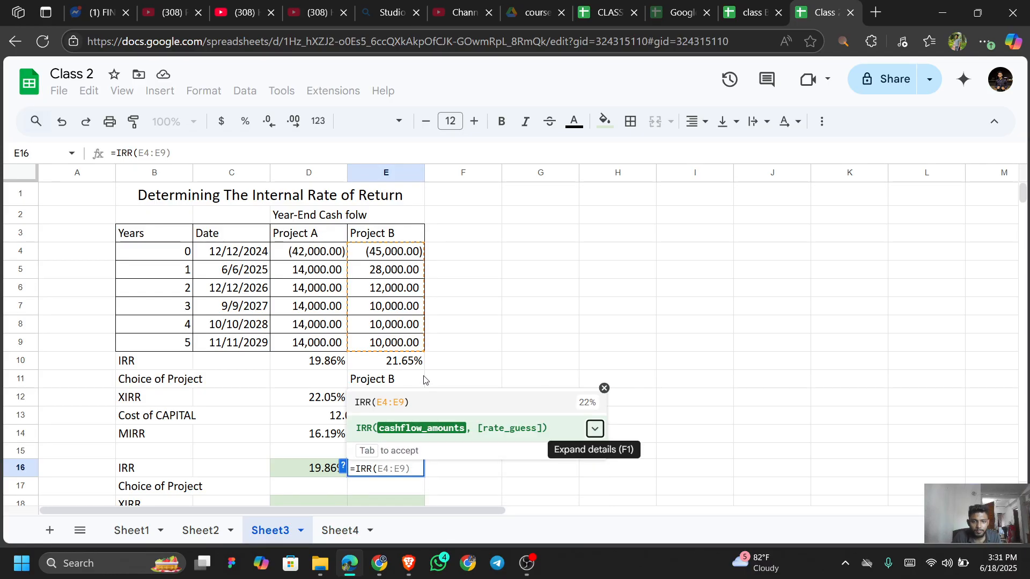
pyautogui.press('F1')
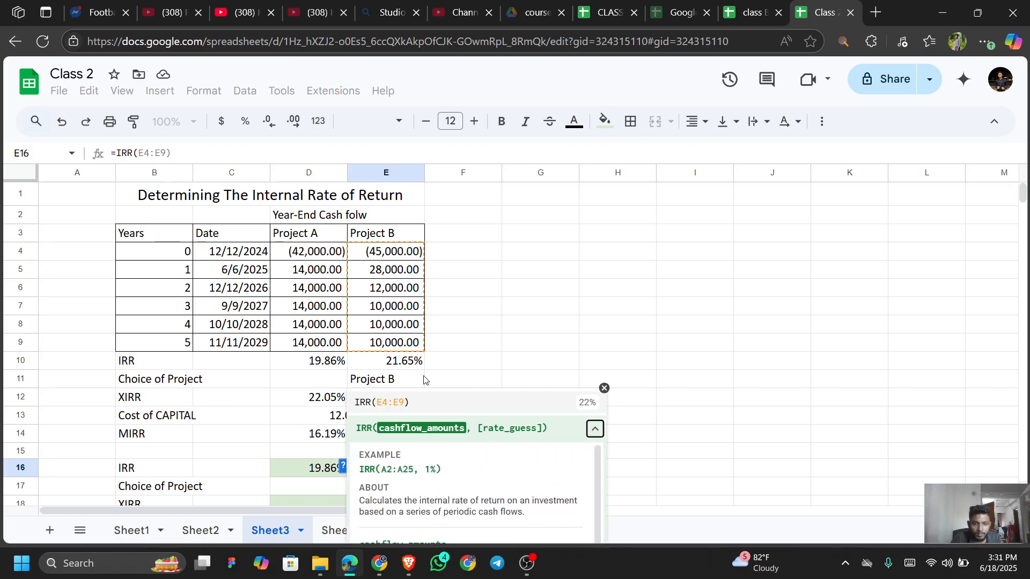
pyautogui.scroll(-1, 457, 491)
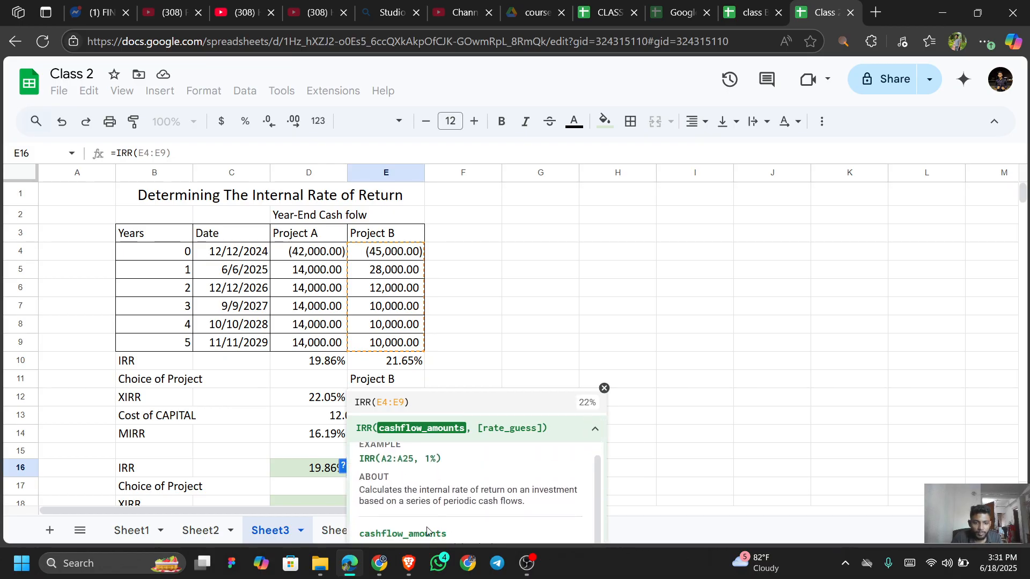
pyautogui.click(603, 389)
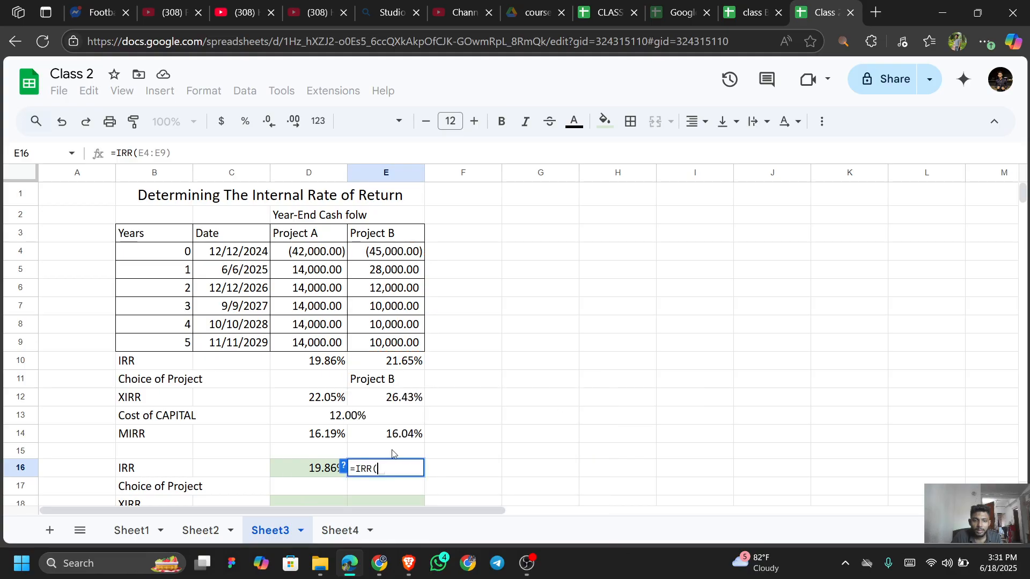
# Step: Complete the E16 IRR formula with Project B's cash flows E4:E9
pyautogui.click(371, 252)
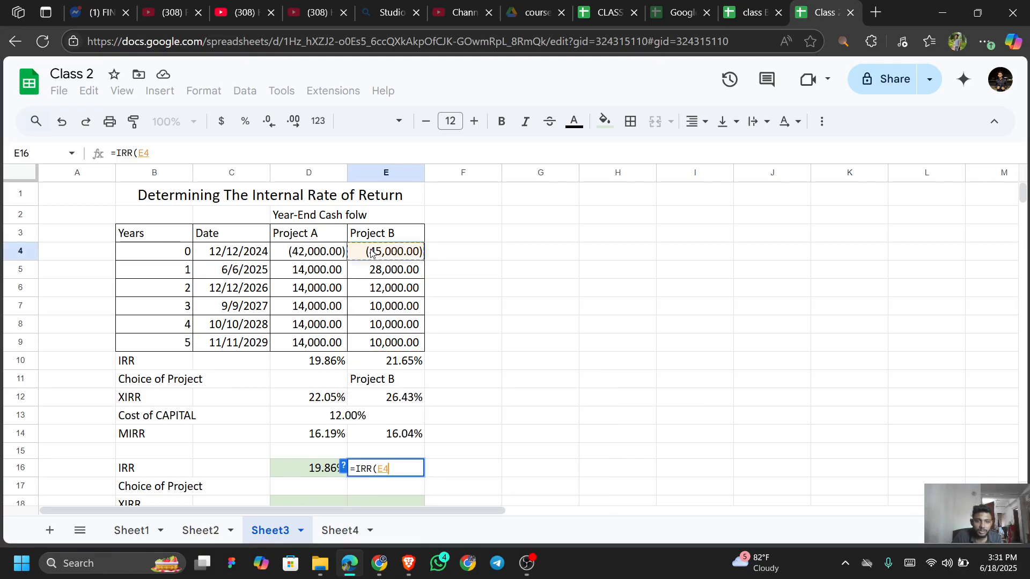
pyautogui.hotkey('shift', 'Down')
pyautogui.hotkey('shift', 'Down')
pyautogui.hotkey('shift', 'Down')
pyautogui.hotkey('shift', 'Down')
pyautogui.hotkey('shift', 'Down')
pyautogui.hotkey('shift', 'Down')
pyautogui.hotkey('shift', 'Down')
pyautogui.hotkey('shift', 'Down')
pyautogui.hotkey('shift', 'Left')
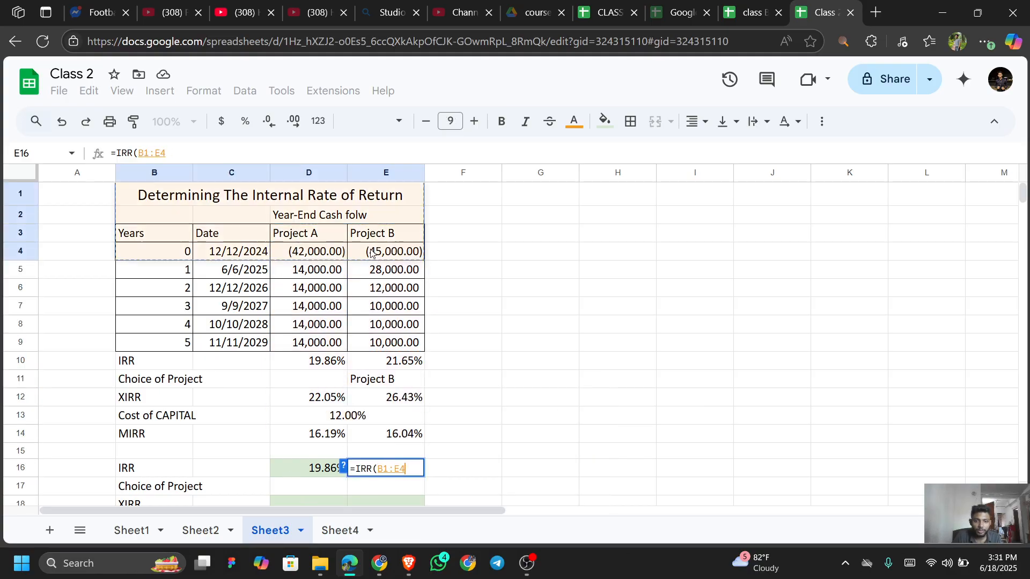
pyautogui.hotkey('shift', 'Right')
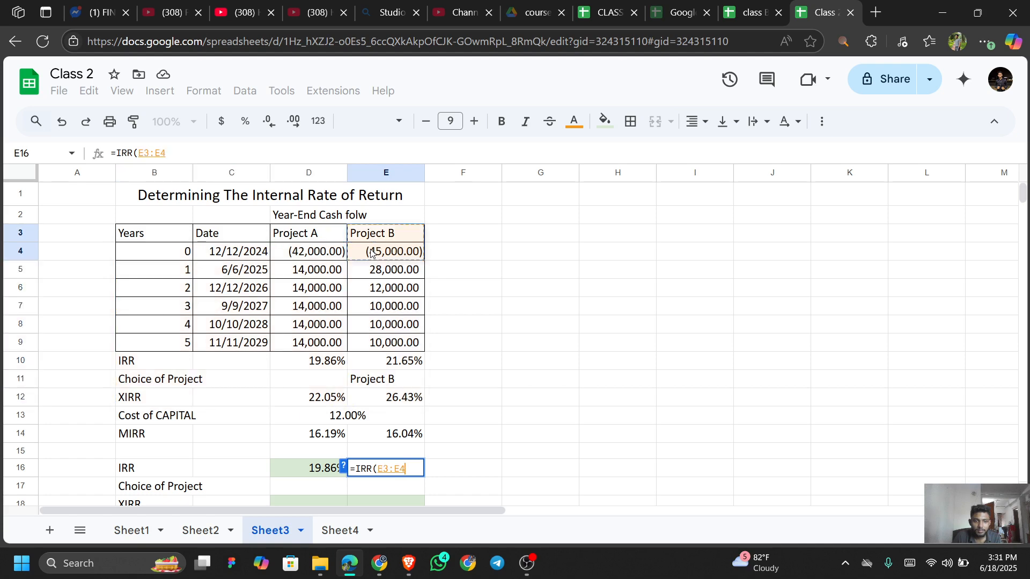
pyautogui.hotkey('shift', 'Up')
pyautogui.hotkey('shift', 'Up')
pyautogui.hotkey('shift', 'Up')
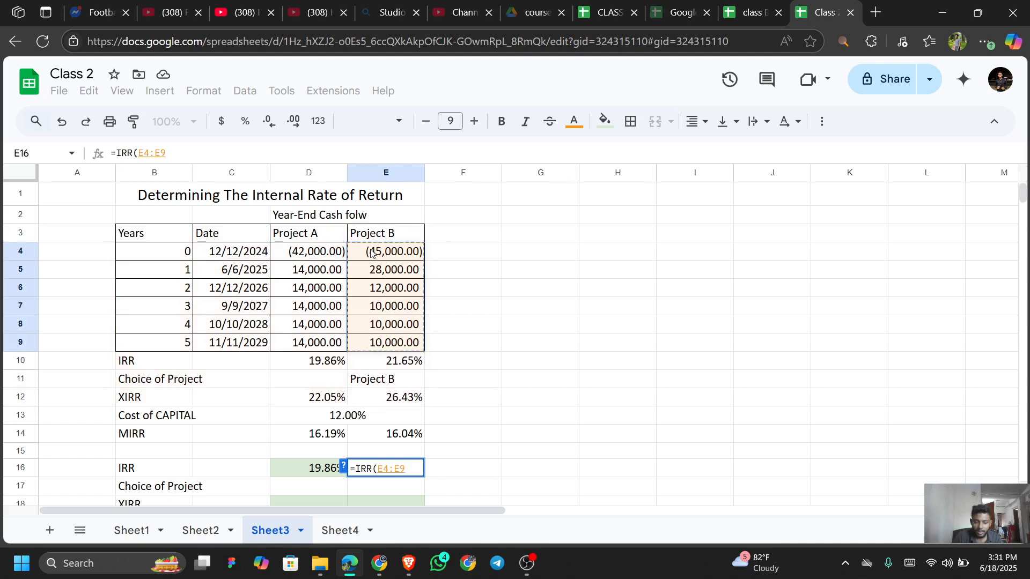
pyautogui.press('Return')
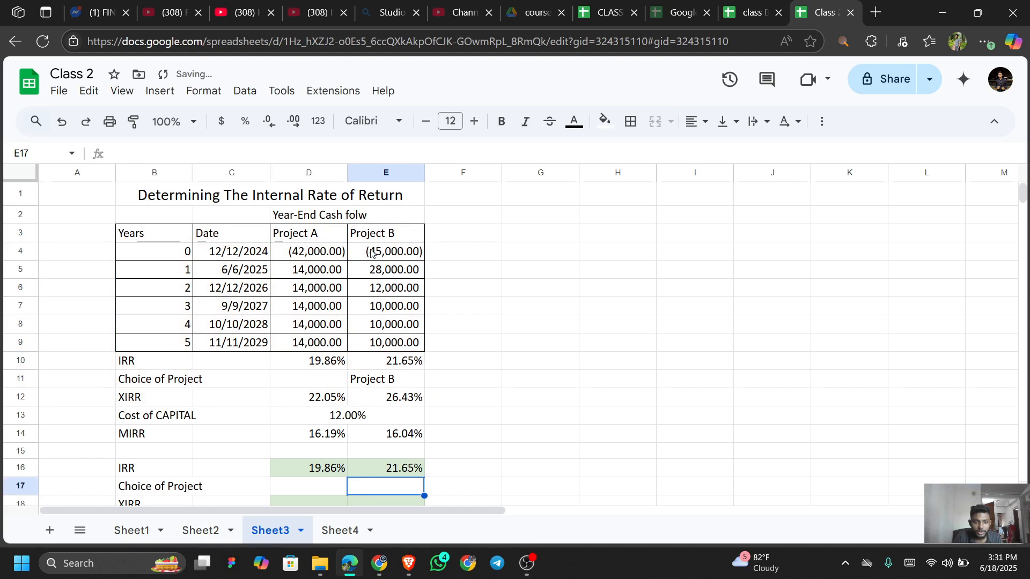
pyautogui.press('Down')
pyautogui.press('Left')
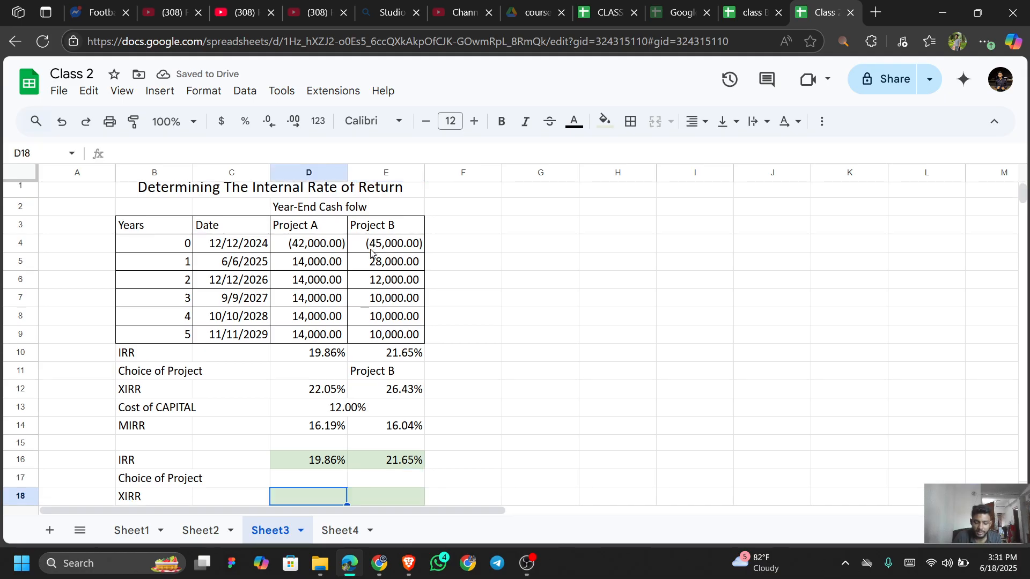
pyautogui.write('XIRR')
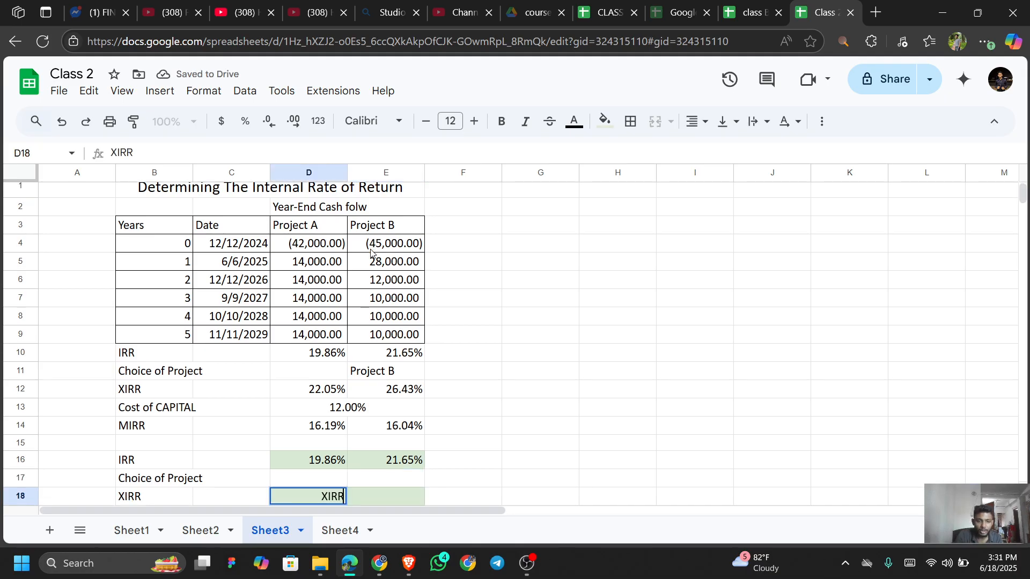
pyautogui.press('Left')
pyautogui.press('Left')
pyautogui.press('Right')
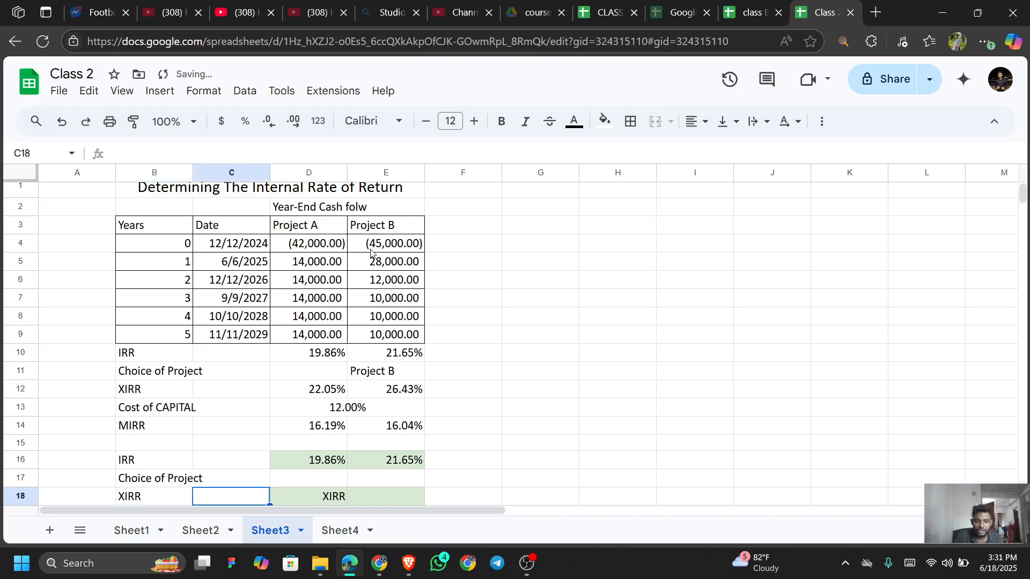
pyautogui.press('Right')
# Step: Start an XIRR formula in D18 for Project A and look over the function's argument help
pyautogui.write('=')
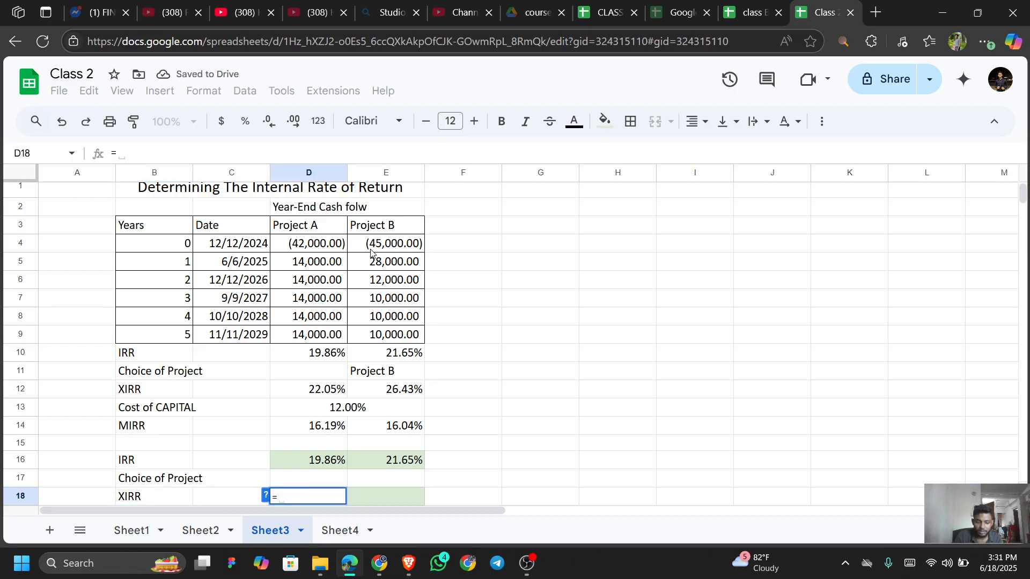
pyautogui.write('XIRR')
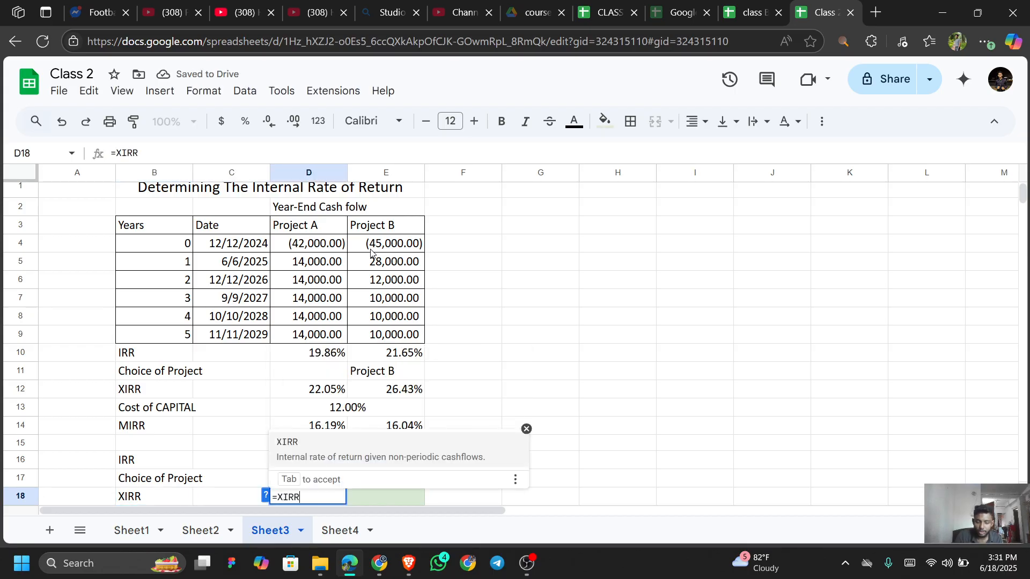
pyautogui.write('(')
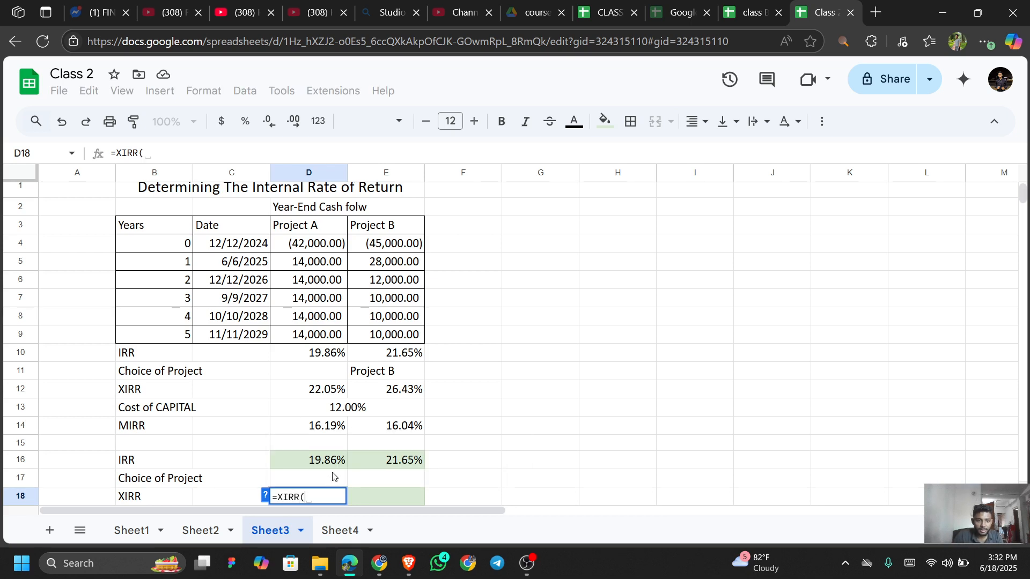
pyautogui.scroll(-2, 300, 477)
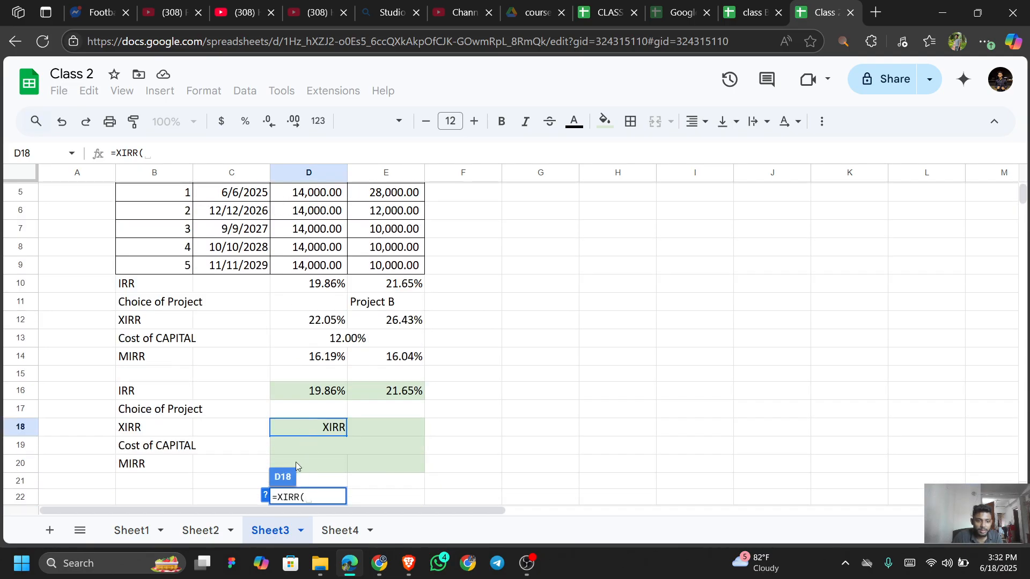
pyautogui.click(264, 495)
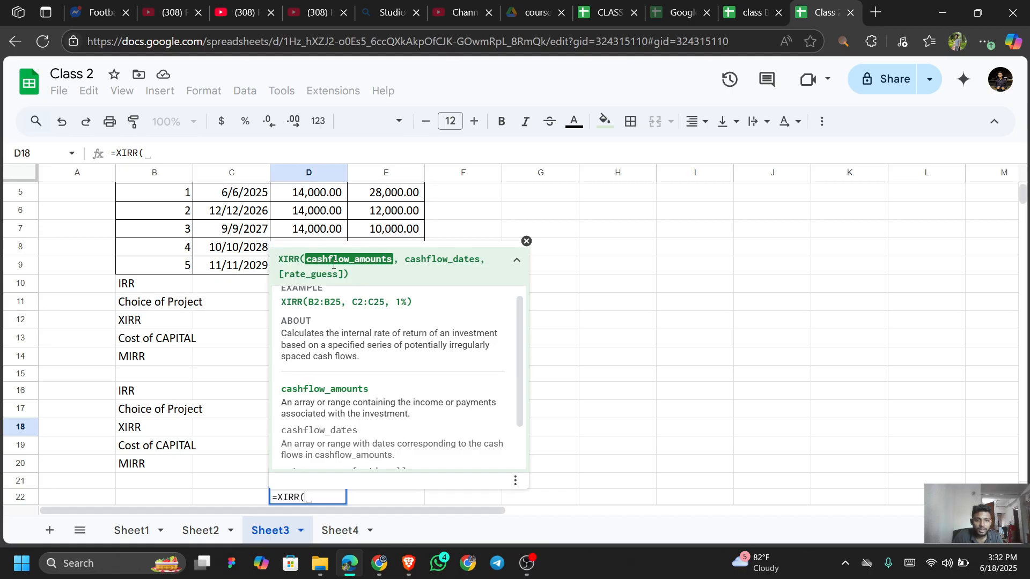
pyautogui.scroll(2, 336, 231)
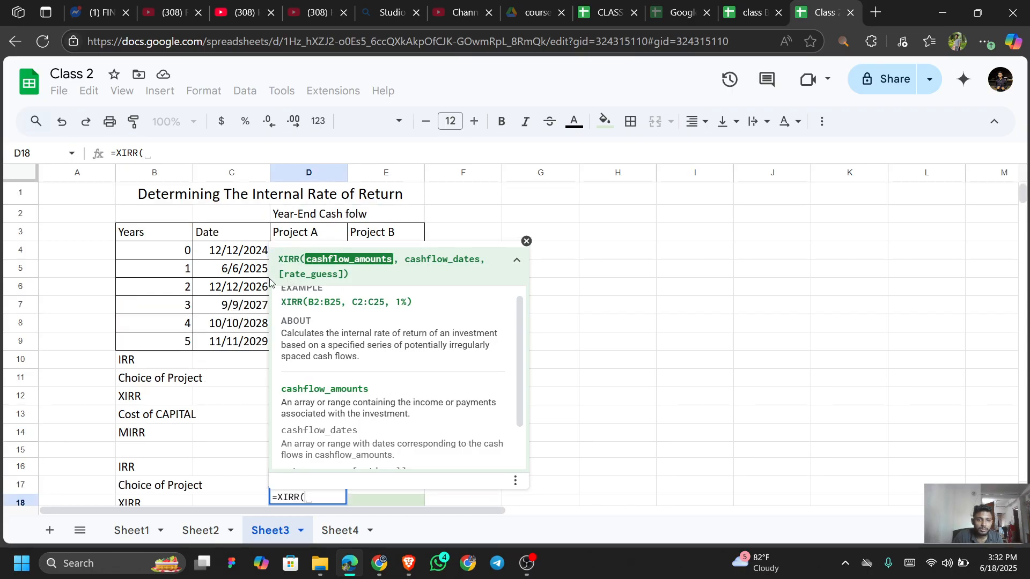
# Step: Enter the D18 XIRR formula with only Project A's cash flows D4:D9 as its argument
pyautogui.click(311, 239)
pyautogui.scroll(-2, 312, 256)
pyautogui.click(313, 254)
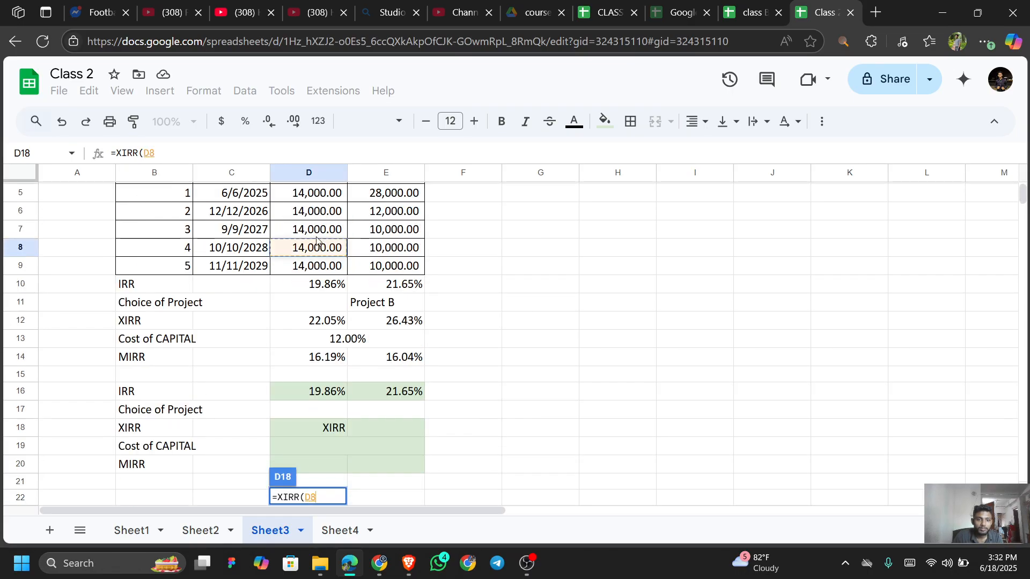
pyautogui.scroll(2, 319, 255)
pyautogui.click(324, 252)
pyautogui.hotkey('ctrl', 'shift', 'Down')
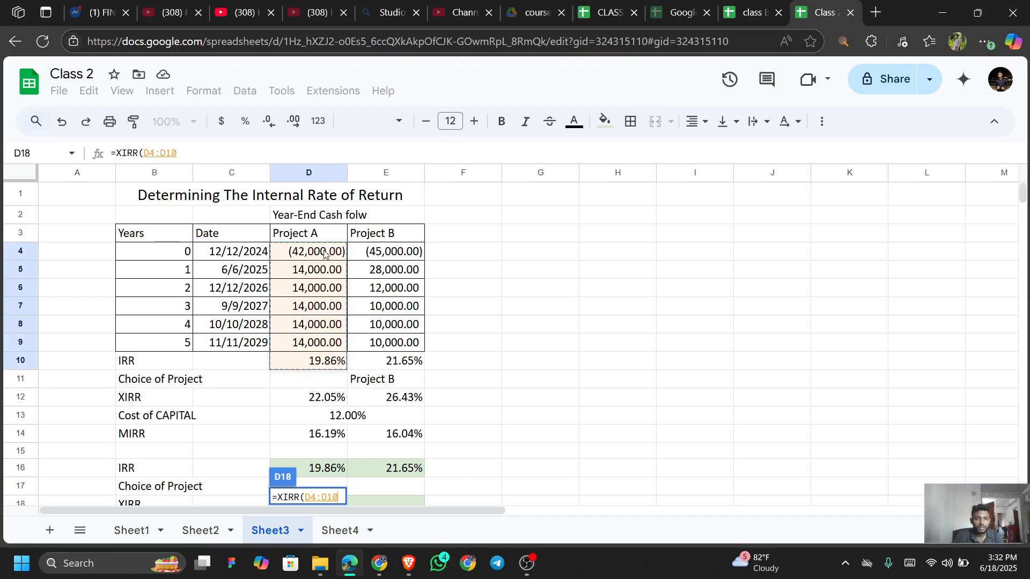
pyautogui.hotkey('shift', 'Up')
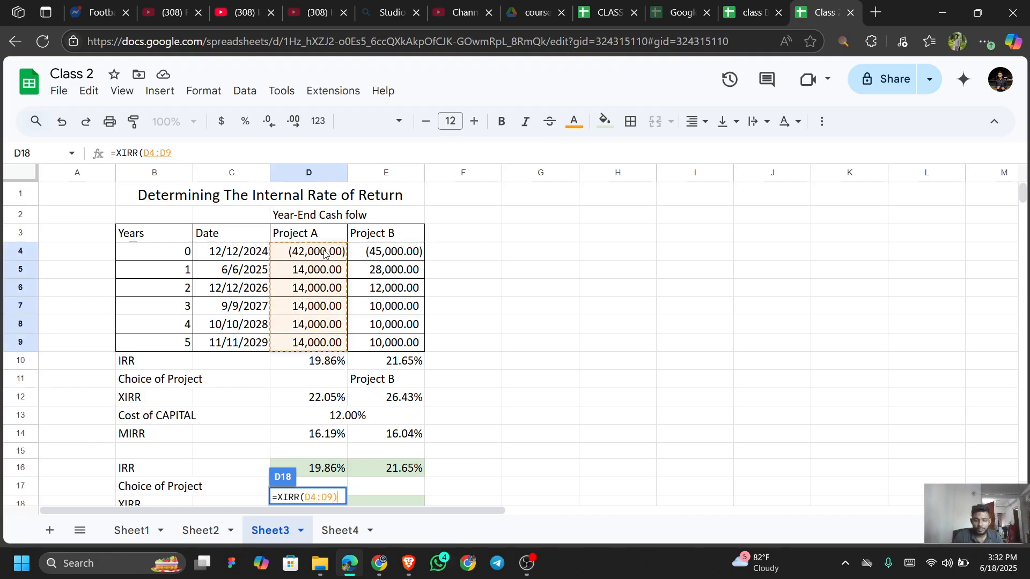
pyautogui.press('Return')
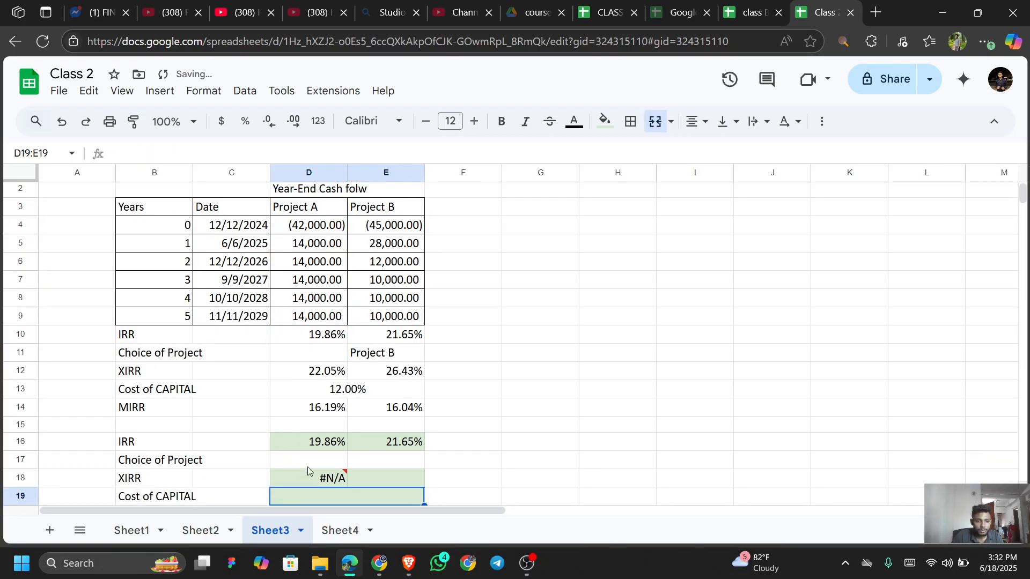
# Step: Check the error details on D18 and compare its formula with the reference XIRR formula in D12
pyautogui.click(323, 483)
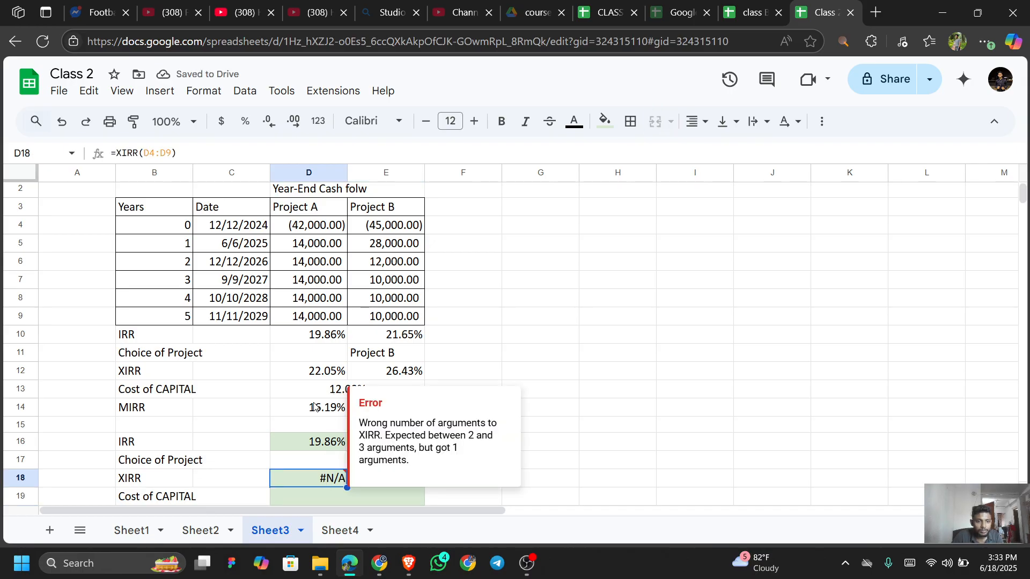
pyautogui.click(320, 380)
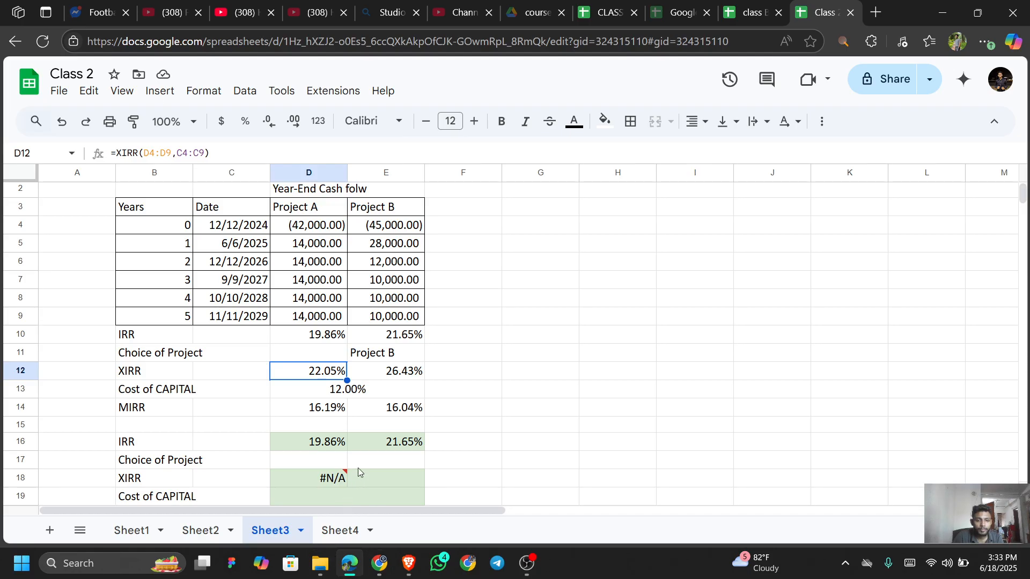
pyautogui.click(339, 475)
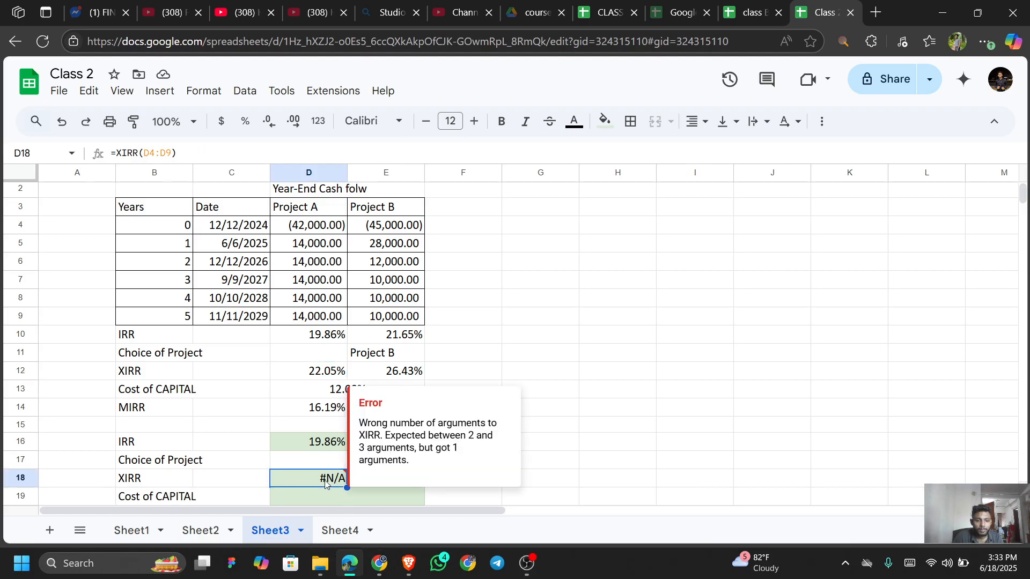
# Step: Reopen D18's XIRR formula and begin a second argument after D4:D9, dismissing the function help
pyautogui.doubleClick(338, 478)
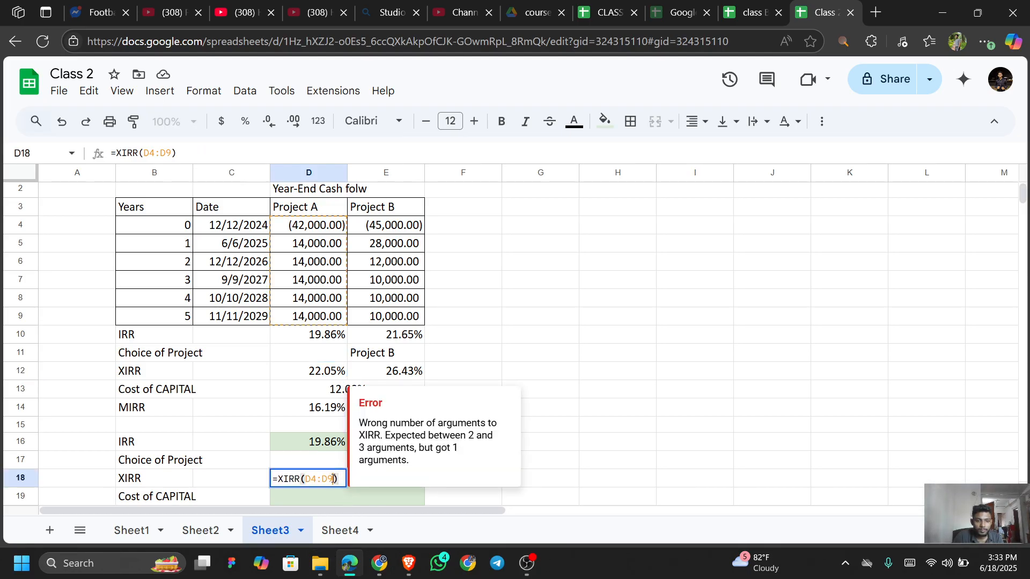
pyautogui.click(333, 478)
pyautogui.write(',')
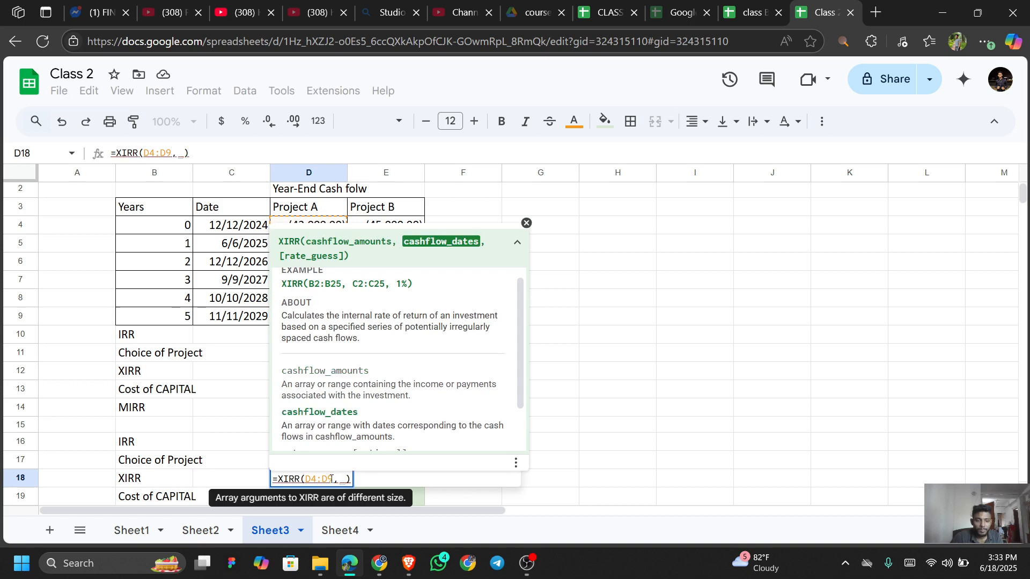
pyautogui.click(526, 222)
pyautogui.press('Right')
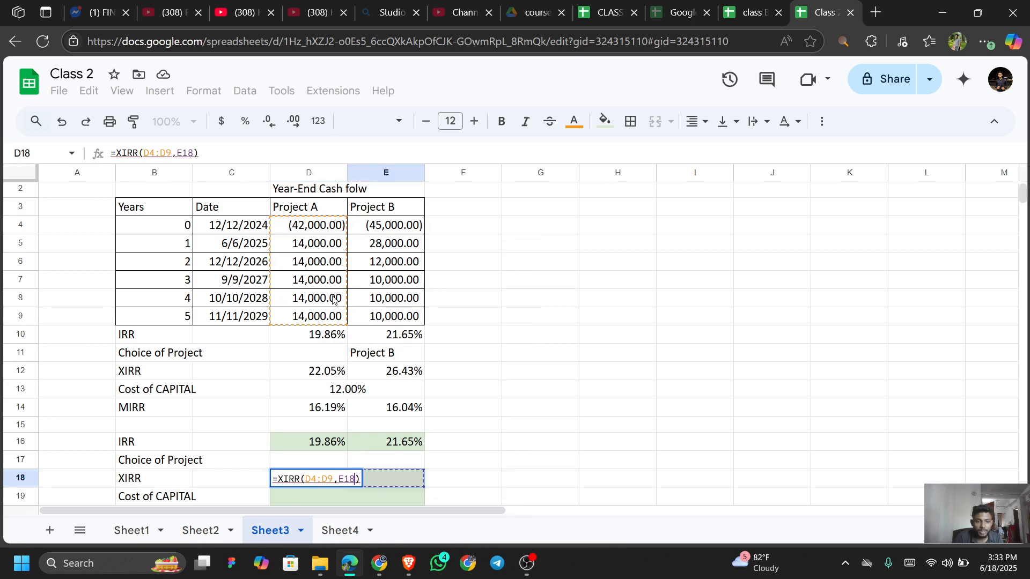
pyautogui.press('Left')
pyautogui.press('Left')
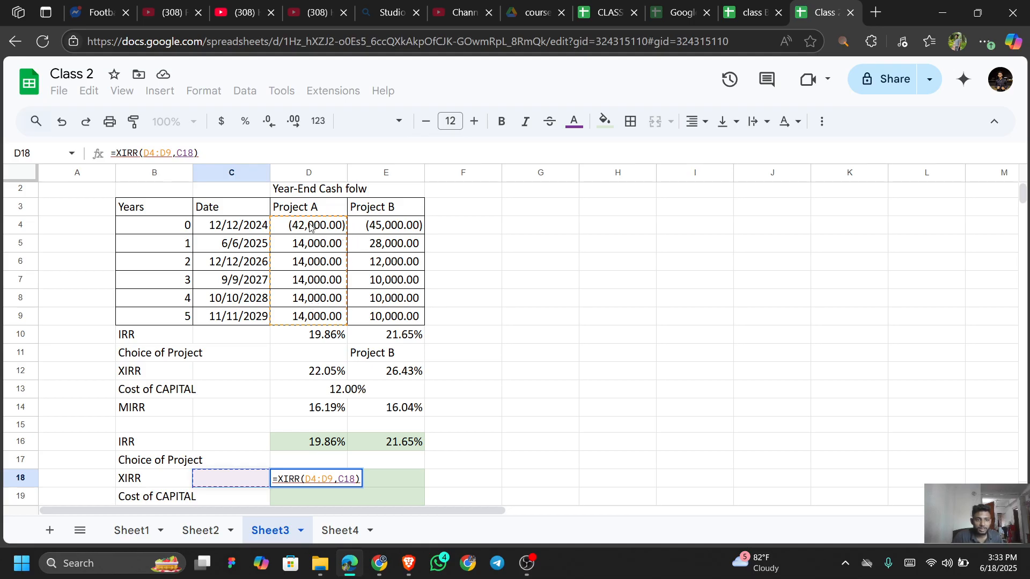
# Step: Try Project B's cash flows E4:E9 as the second argument of D18's XIRR formula
pyautogui.click(391, 226)
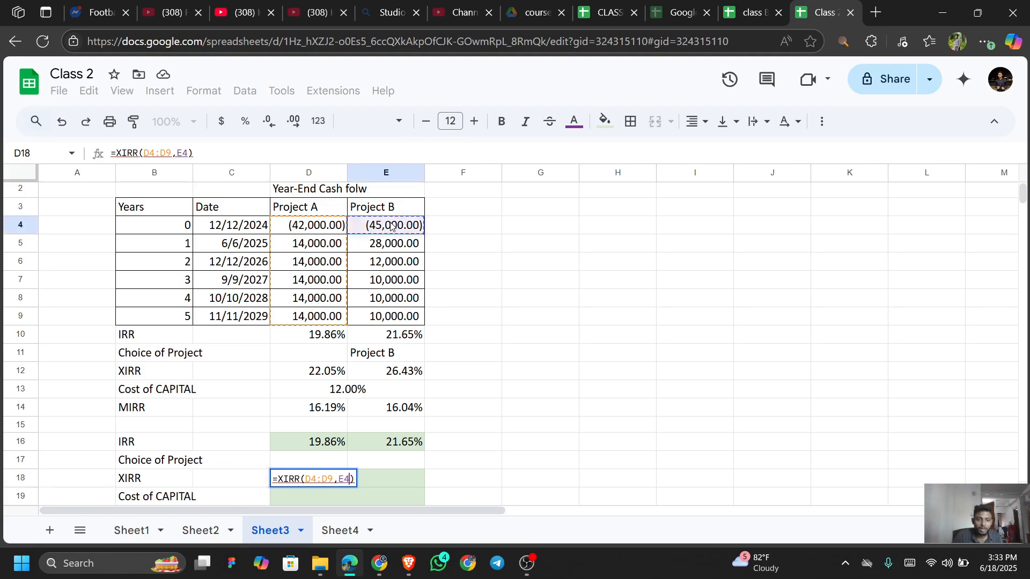
pyautogui.hotkey('shift', 'Down')
pyautogui.hotkey('shift', 'Down')
pyautogui.hotkey('shift', 'Down')
pyautogui.hotkey('shift', 'Down')
pyautogui.hotkey('shift', 'Down')
pyautogui.hotkey('shift', 'Down')
pyautogui.hotkey('shift', 'Down')
pyautogui.hotkey('shift', 'Down')
pyautogui.hotkey('shift', 'Up')
pyautogui.hotkey('shift', 'Up')
pyautogui.hotkey('shift', 'Up')
pyautogui.hotkey('shift', 'Up')
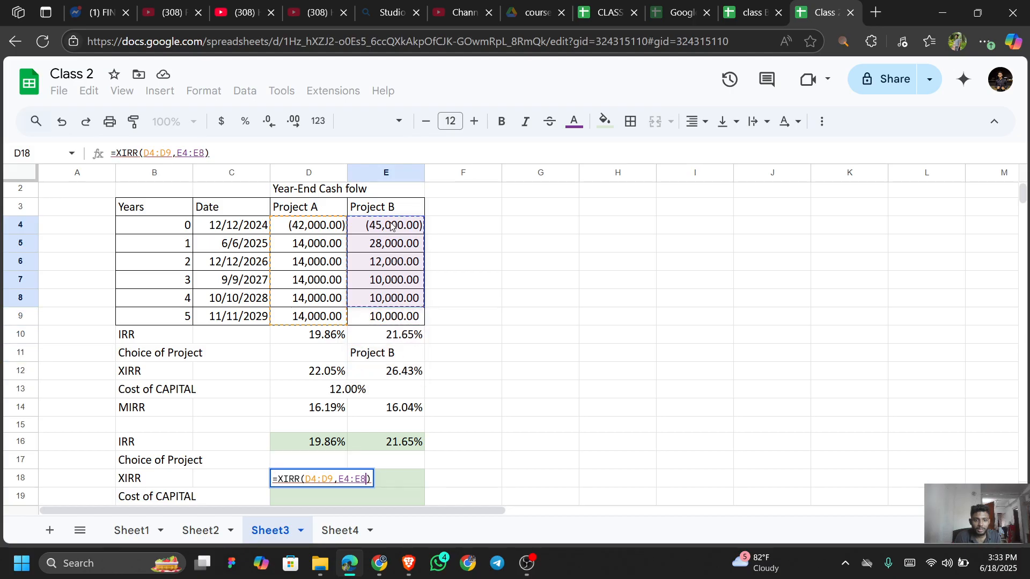
pyautogui.hotkey('shift', 'Down')
pyautogui.press('Return')
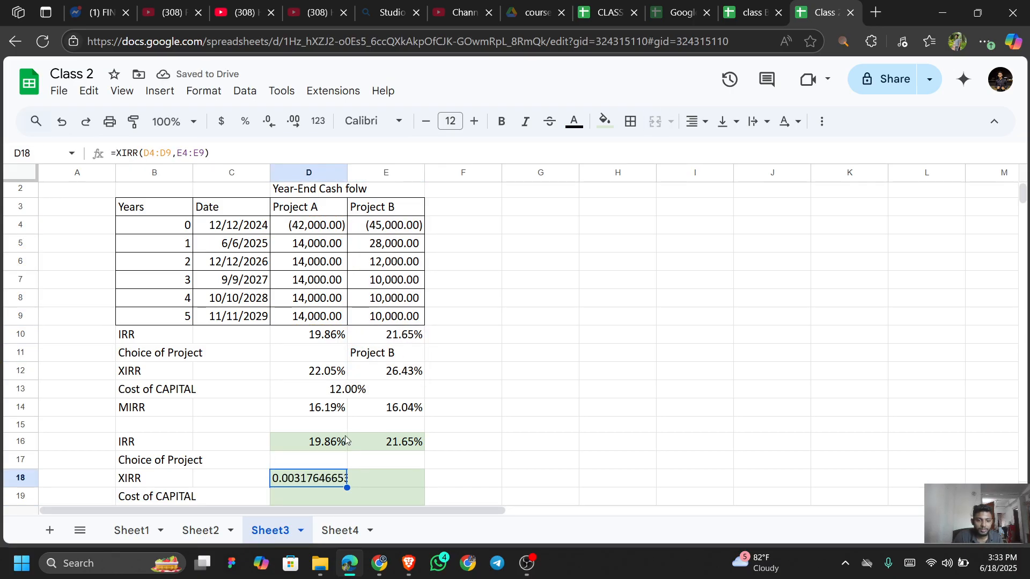
# Step: Check the reference XIRR formula in D12 and format D18 as a percentage with two decimal places
pyautogui.click(319, 374)
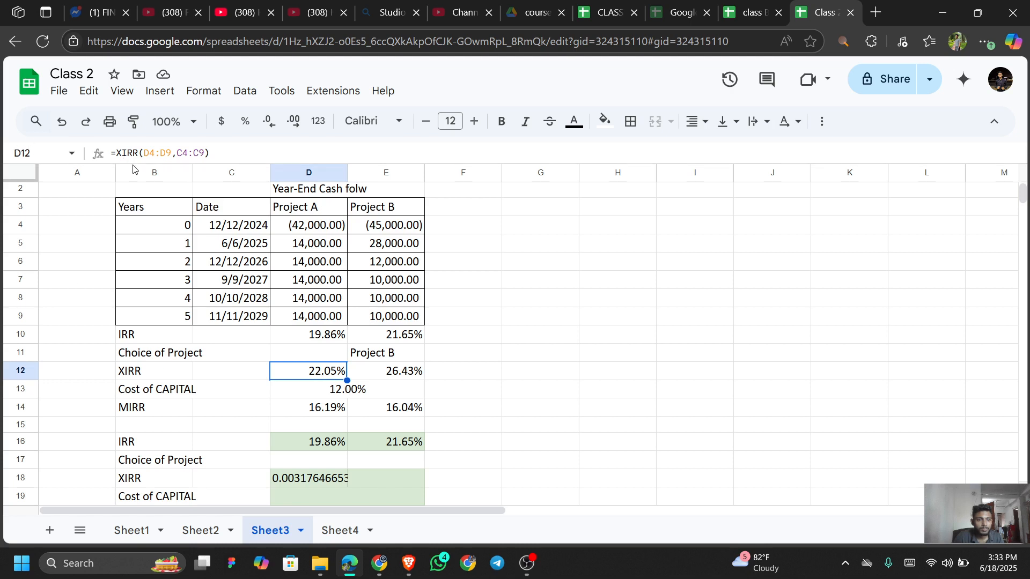
pyautogui.click(308, 480)
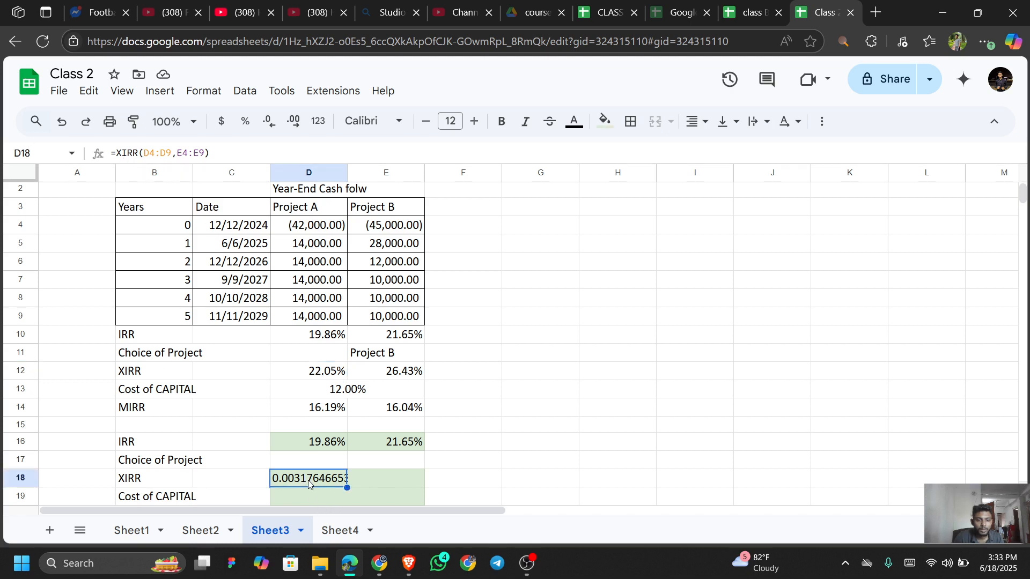
pyautogui.click(294, 121)
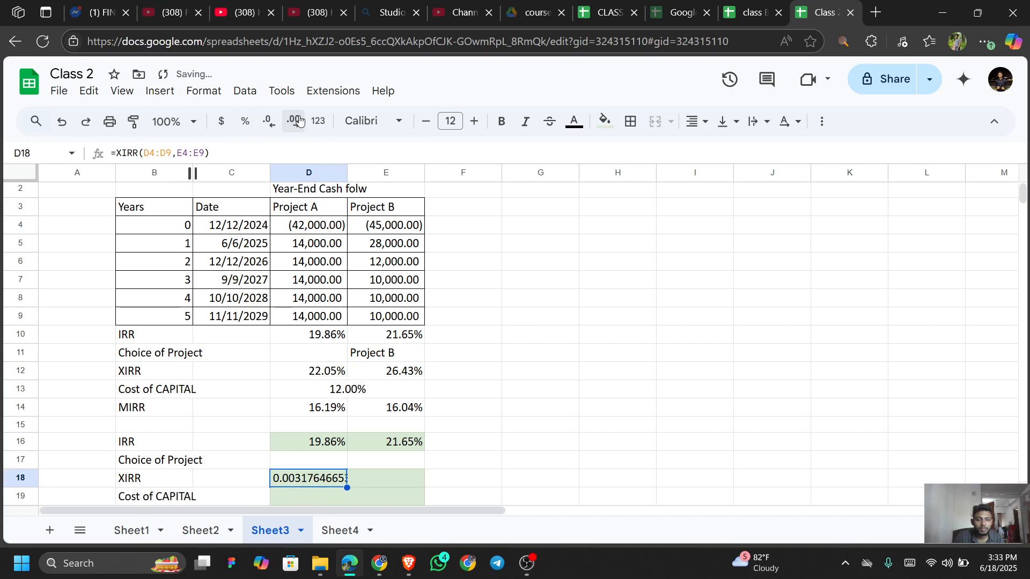
pyautogui.click(266, 121)
pyautogui.click(267, 121)
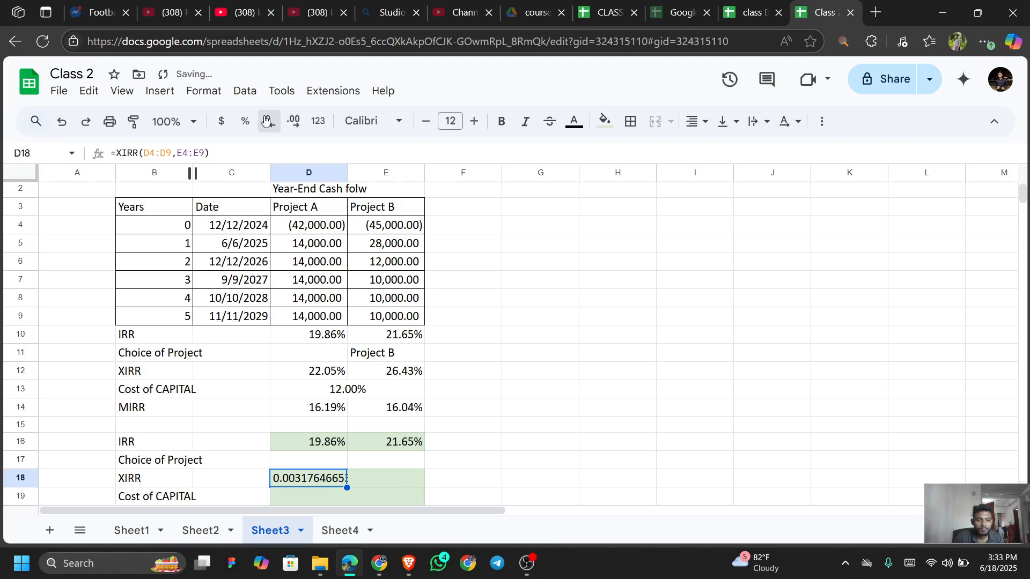
pyautogui.click(267, 121)
pyautogui.click(267, 121)
pyautogui.click(267, 121)
pyautogui.click(266, 121)
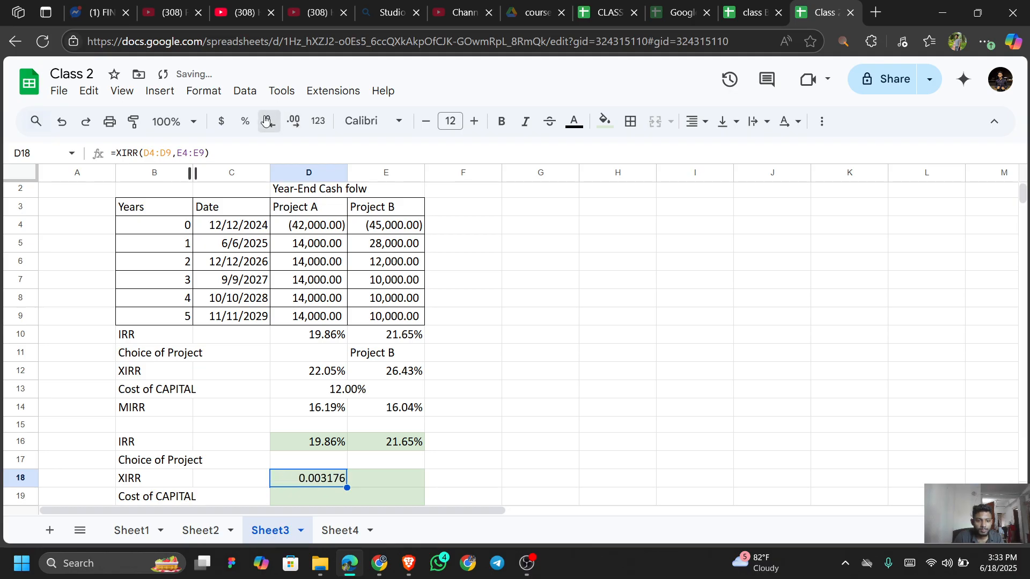
pyautogui.click(267, 121)
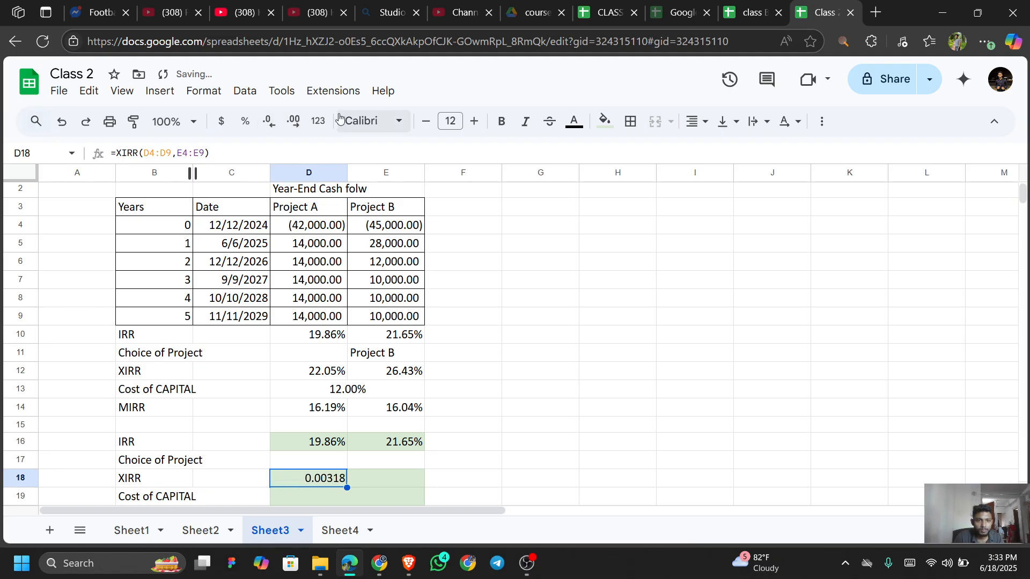
pyautogui.click(243, 122)
# Step: Recheck D12's formula and restart the XIRR formula in D18, reviewing its argument help and beginning the cash-flow range at D4
pyautogui.click(329, 376)
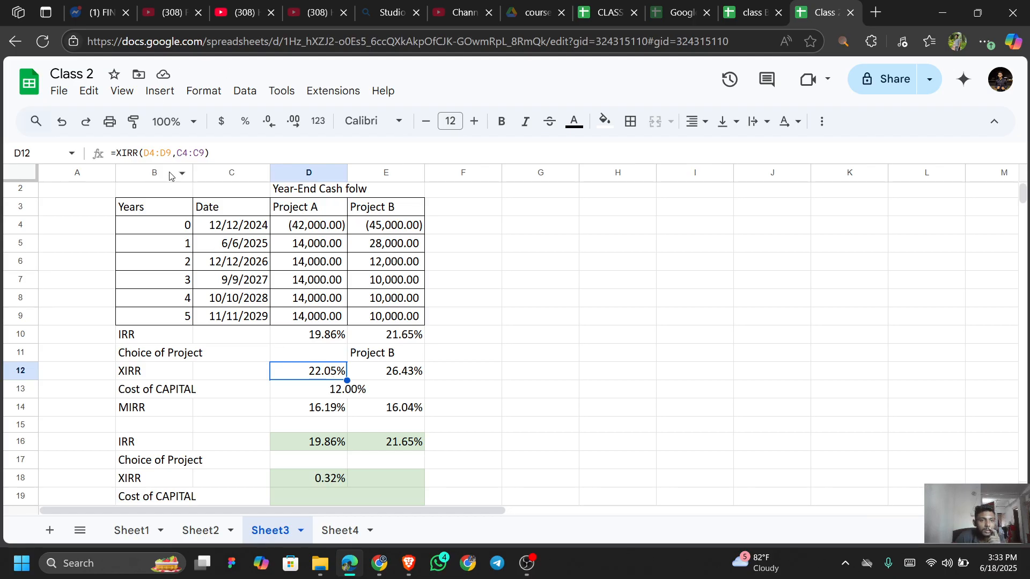
pyautogui.click(319, 230)
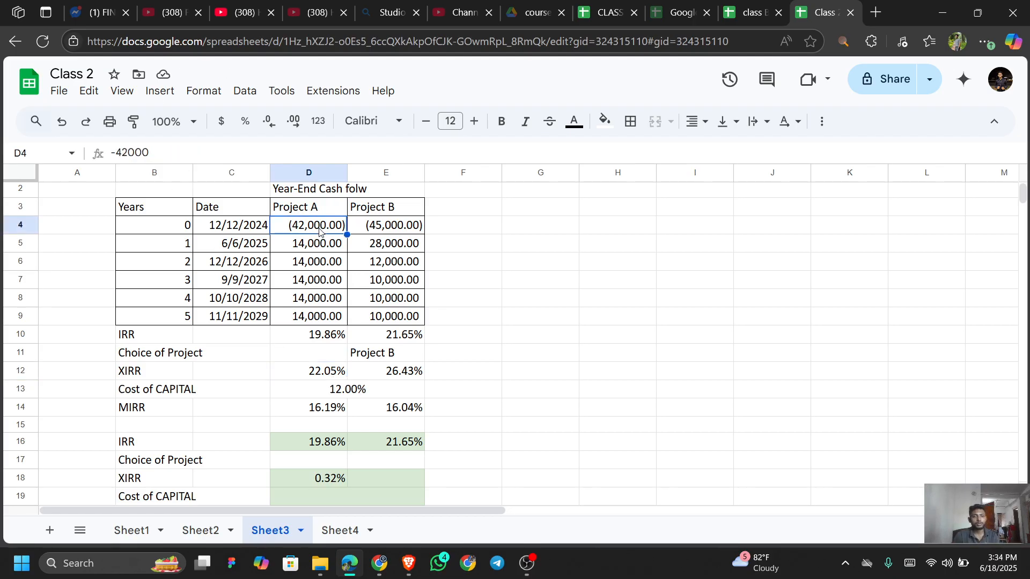
pyautogui.click(324, 478)
pyautogui.write('=')
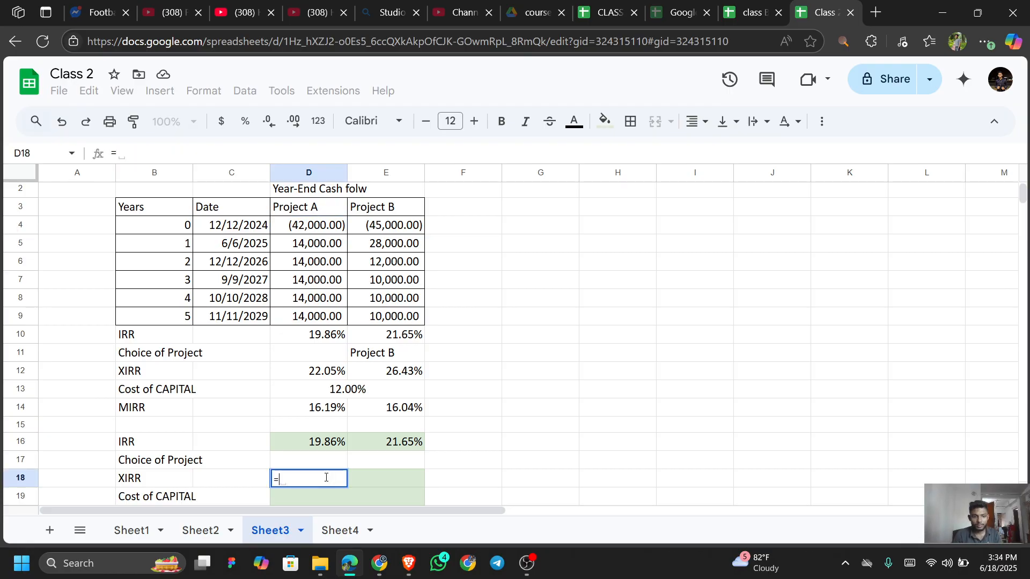
pyautogui.write('XIR')
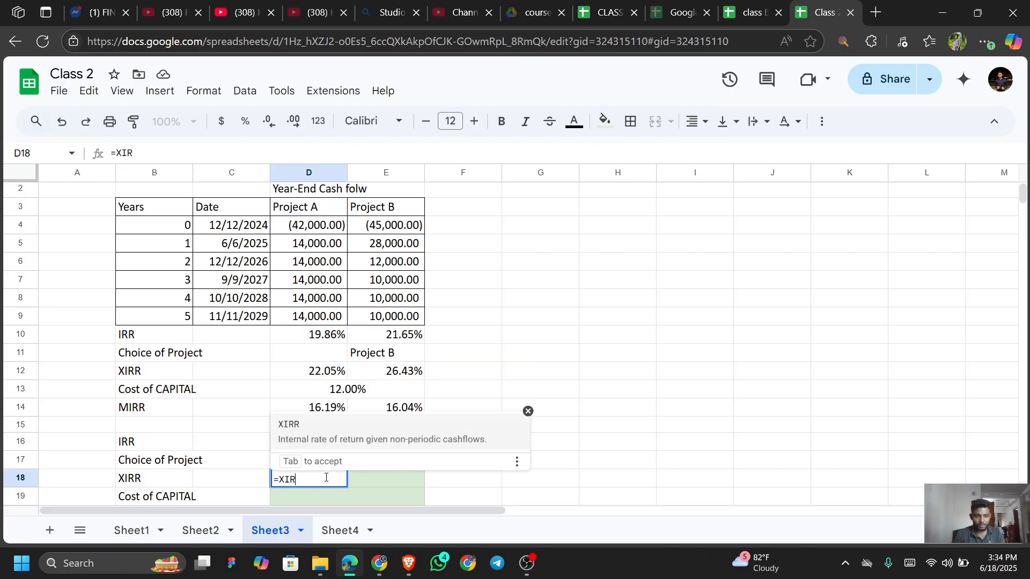
pyautogui.write('R(')
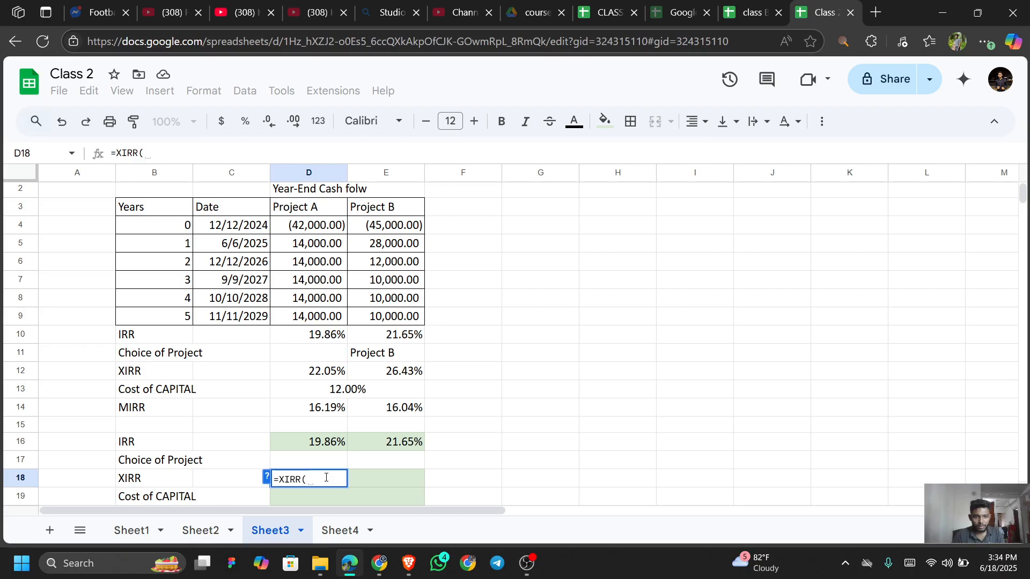
pyautogui.click(267, 477)
pyautogui.scroll(1, 346, 376)
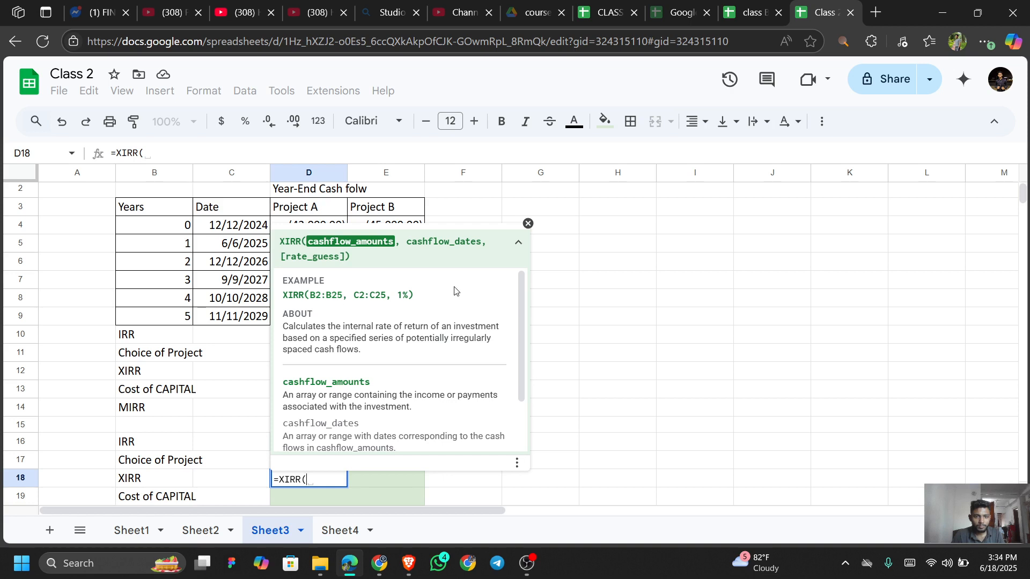
pyautogui.click(527, 225)
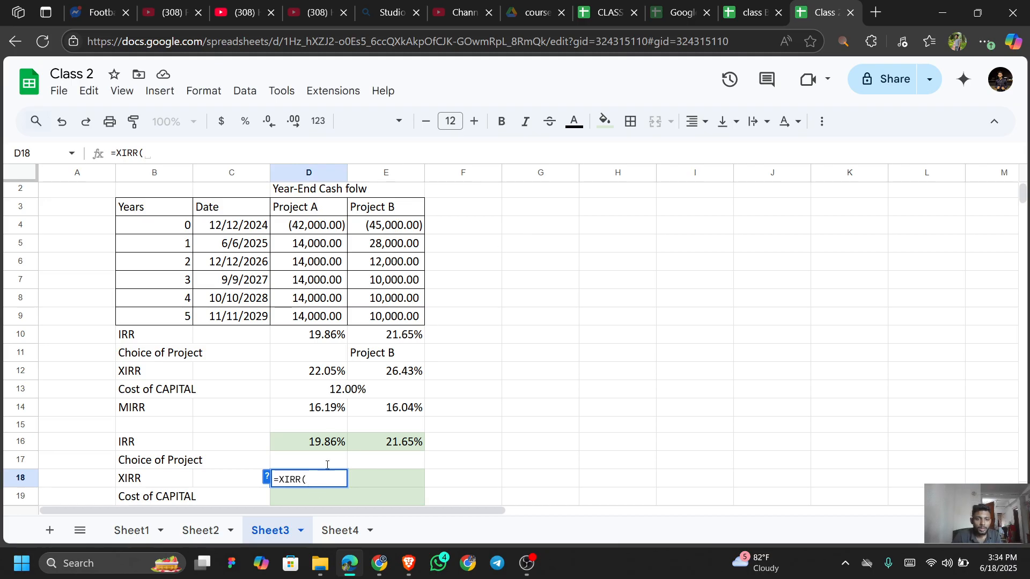
pyautogui.click(321, 231)
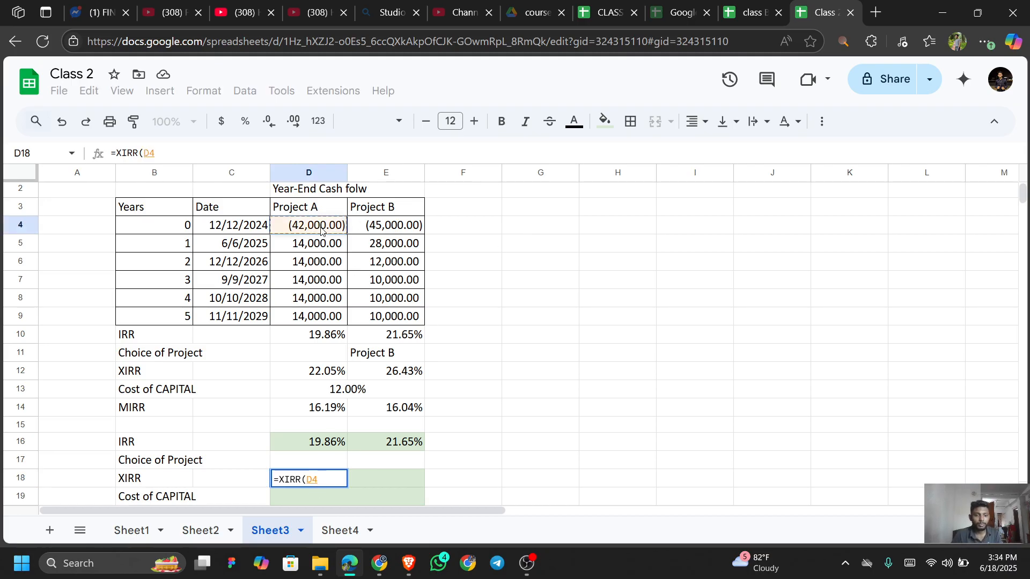
# Step: Set Project A's cash flows D4:D9 as the first range of the XIRR formula in D18
pyautogui.hotkey('ctrl', 'shift', 'Down')
pyautogui.hotkey('ctrl', 'shift', 'Up')
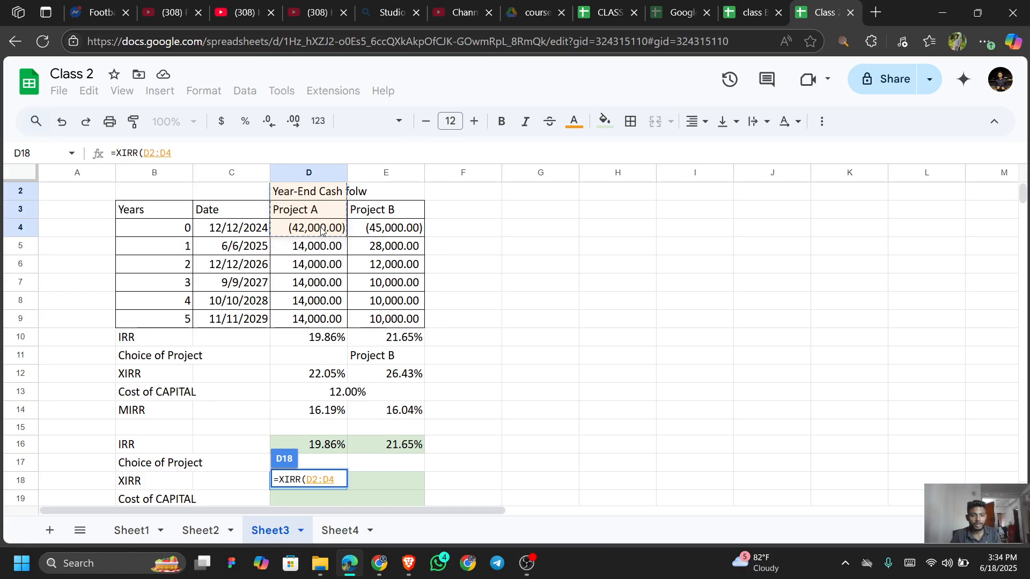
pyautogui.hotkey('ctrl', 'shift', 'Down')
pyautogui.hotkey('shift', 'Up')
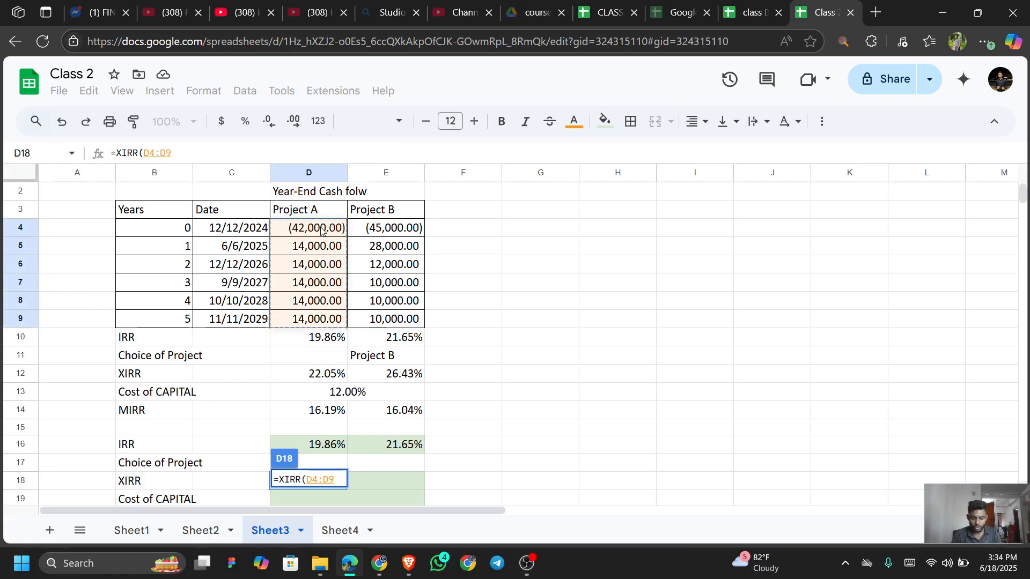
# Step: Add E4:E9 as the second range of the XIRR formula in D18 and enter the completed formula
pyautogui.write(',')
pyautogui.press('Right')
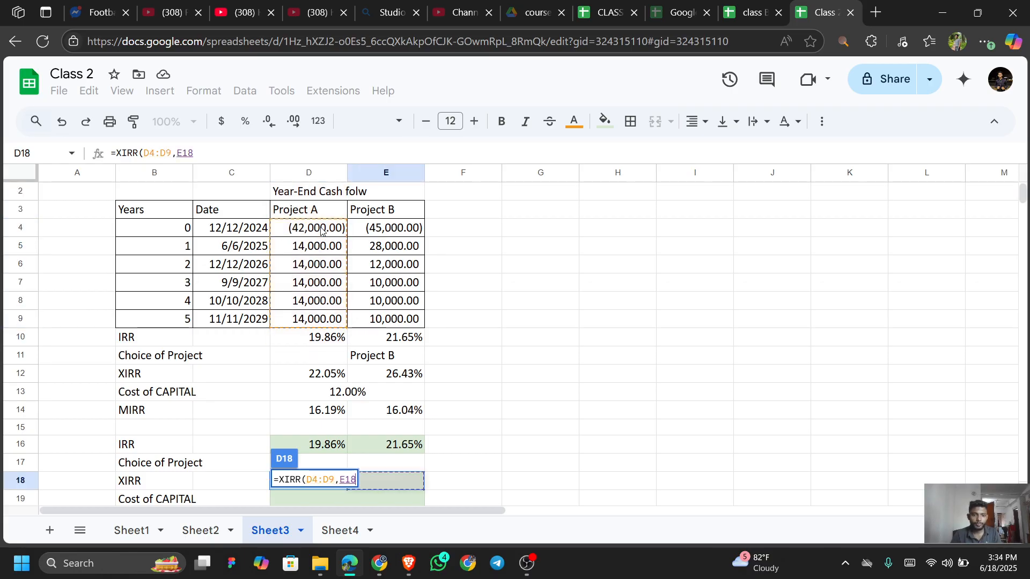
pyautogui.press('Up')
pyautogui.press('Up')
pyautogui.press('Up')
pyautogui.press('Up')
pyautogui.press('Up')
pyautogui.press('Up')
pyautogui.press('Up')
pyautogui.press('Up')
pyautogui.press('Up')
pyautogui.press('Up')
pyautogui.press('Up')
pyautogui.press('Up')
pyautogui.press('Up')
pyautogui.press('Up')
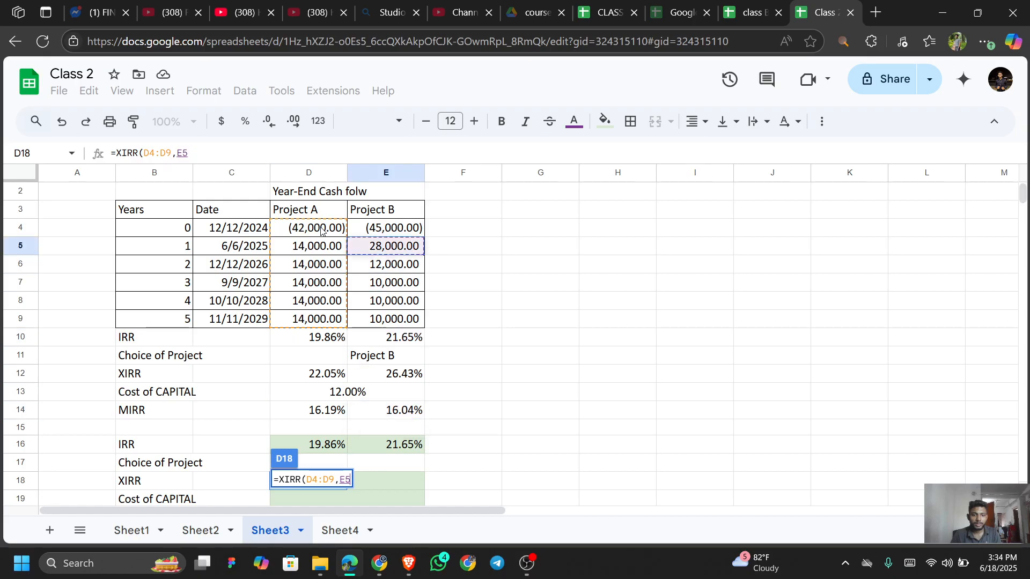
pyautogui.hotkey('ctrl', 'shift', 'Down')
pyautogui.hotkey('shift', 'Up')
pyautogui.hotkey('shift', 'Up')
pyautogui.hotkey('shift', 'Up')
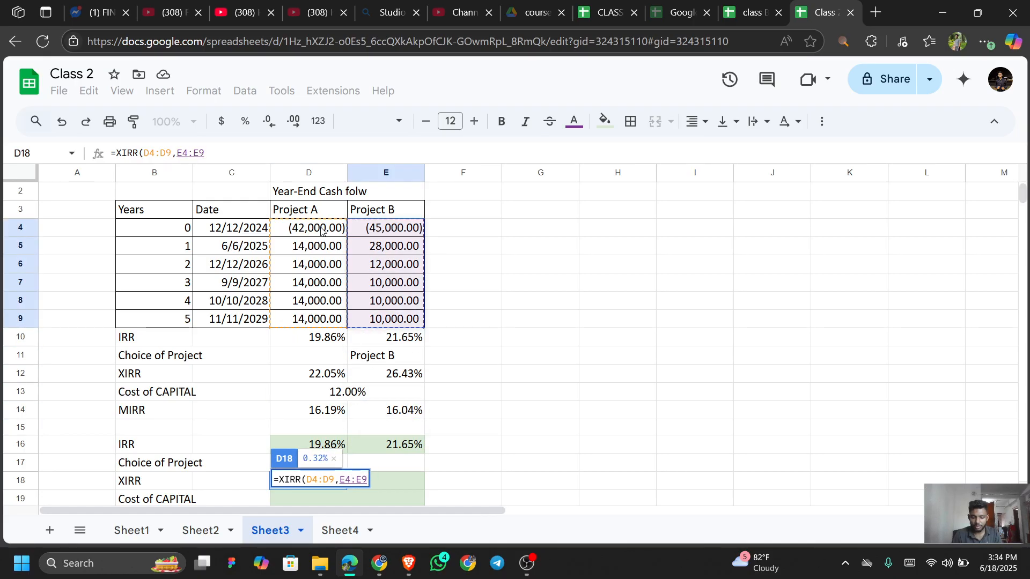
pyautogui.write(')')
pyautogui.press('Return')
pyautogui.press('Up')
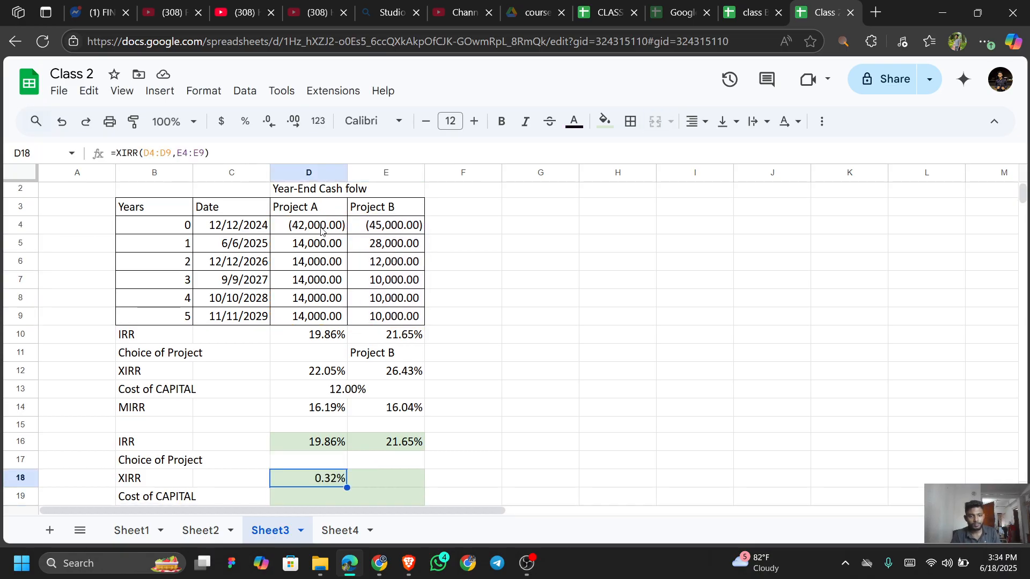
# Step: Add a rate guess of .1 as the third argument of the XIRR formula in D18
pyautogui.press('F2')
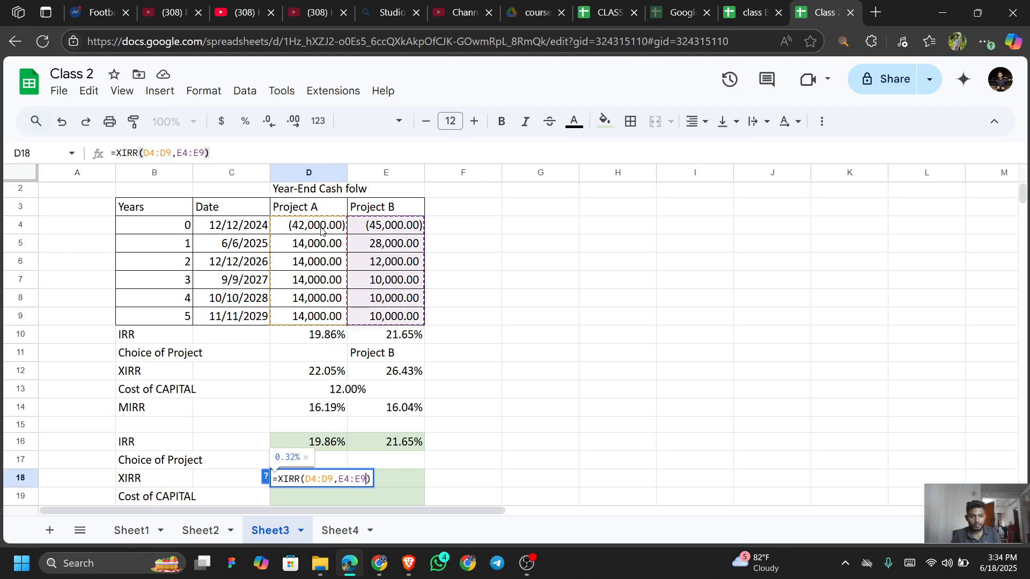
pyautogui.write(',')
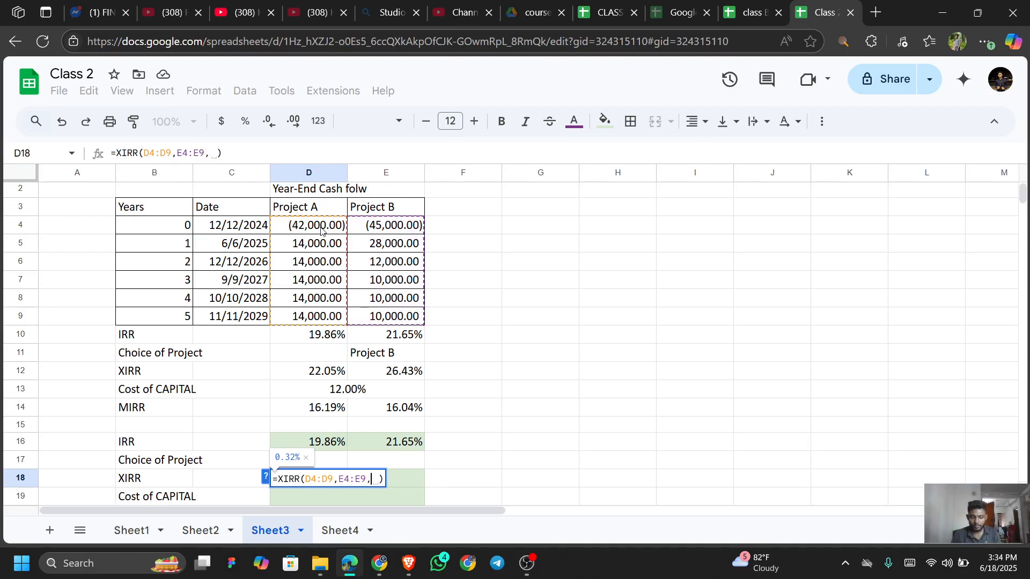
pyautogui.write('.1')
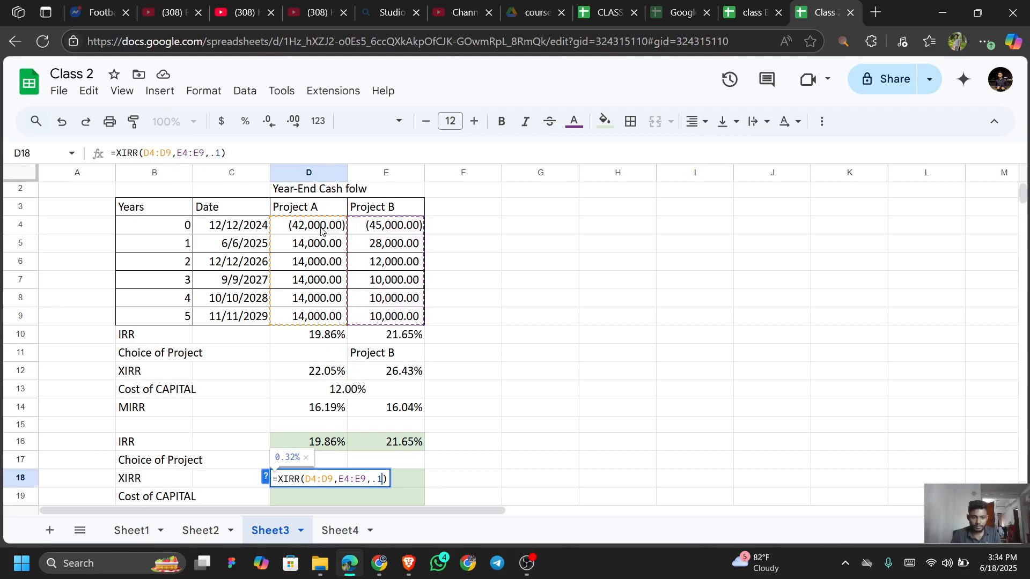
pyautogui.press('Return')
pyautogui.press('Up')
pyautogui.press('Left')
pyautogui.press('Right')
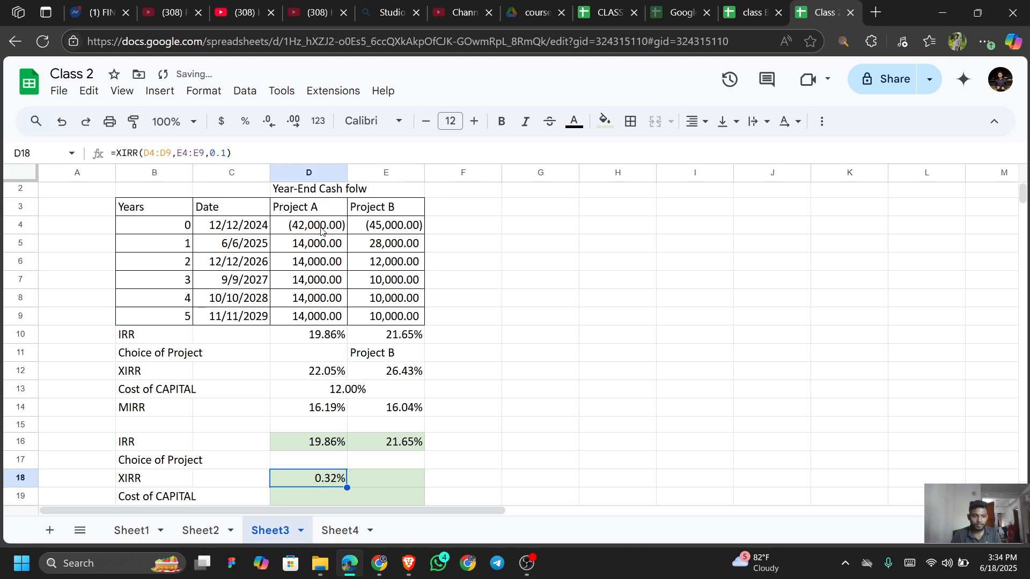
# Step: Remove the rate guess from the XIRR formula in D18, leaving only its two ranges
pyautogui.press('F2')
pyautogui.press('BackSpace')
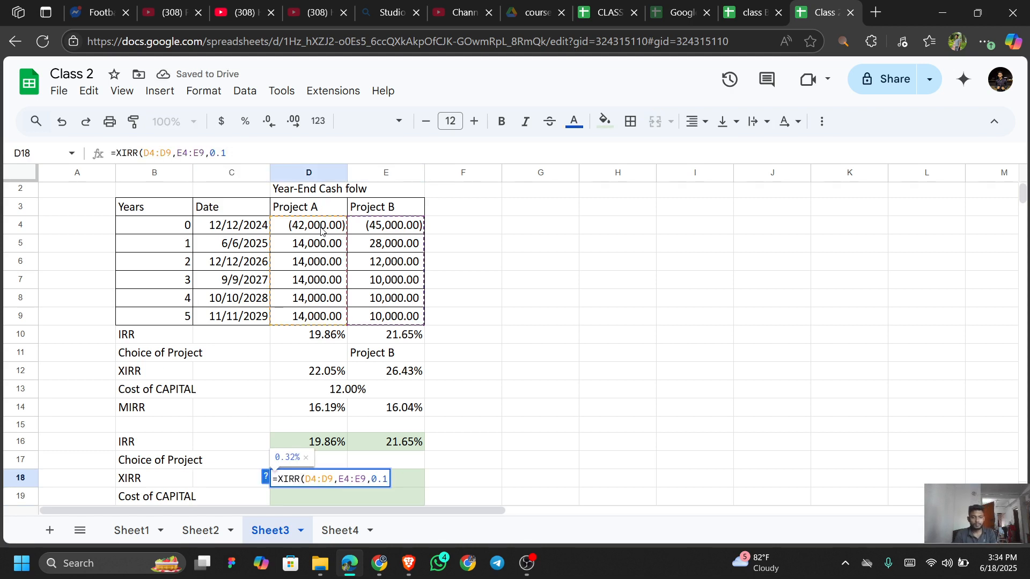
pyautogui.press('BackSpace')
pyautogui.press('BackSpace')
pyautogui.press('BackSpace')
pyautogui.press('BackSpace')
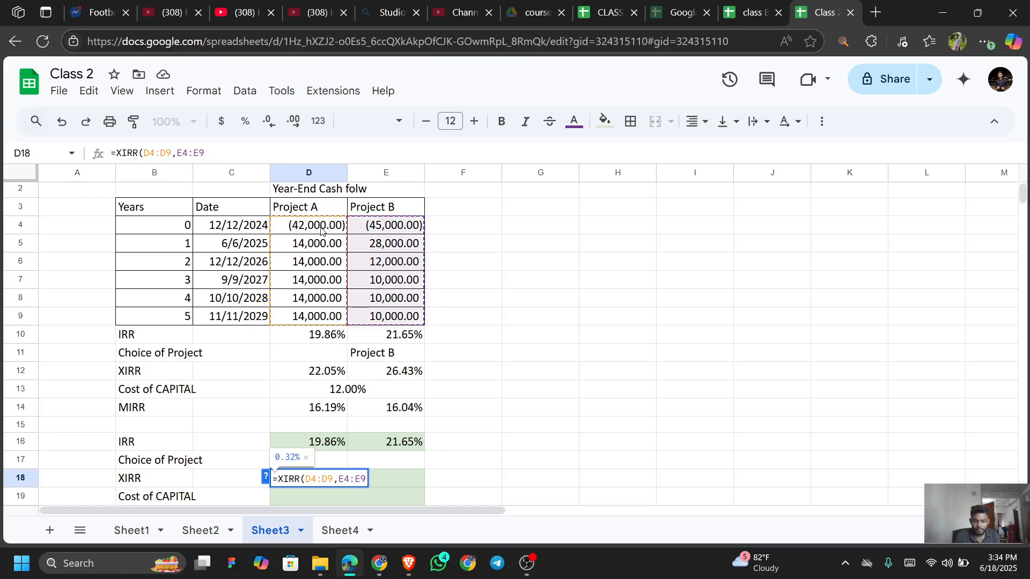
pyautogui.press('Return')
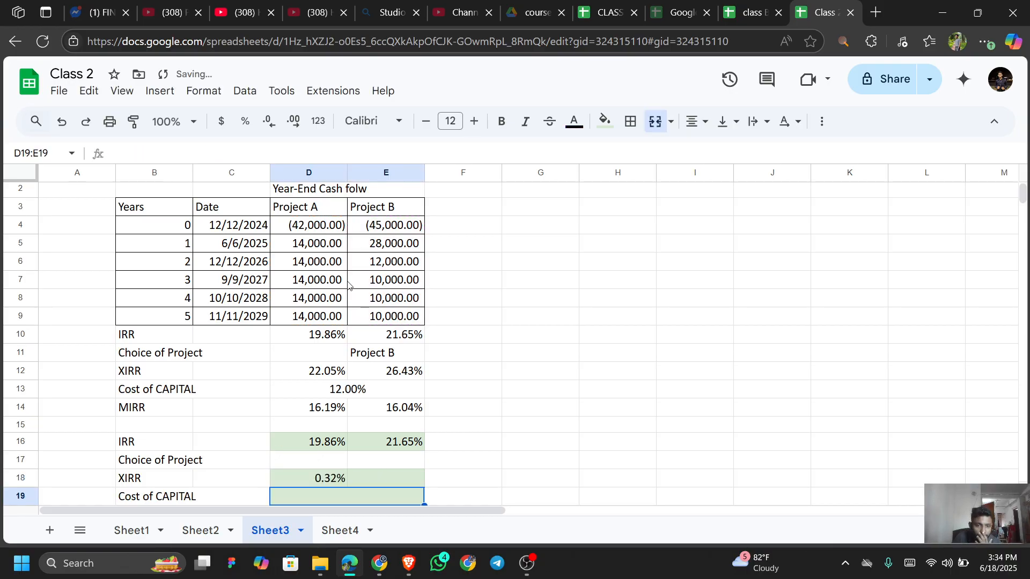
pyautogui.click(335, 370)
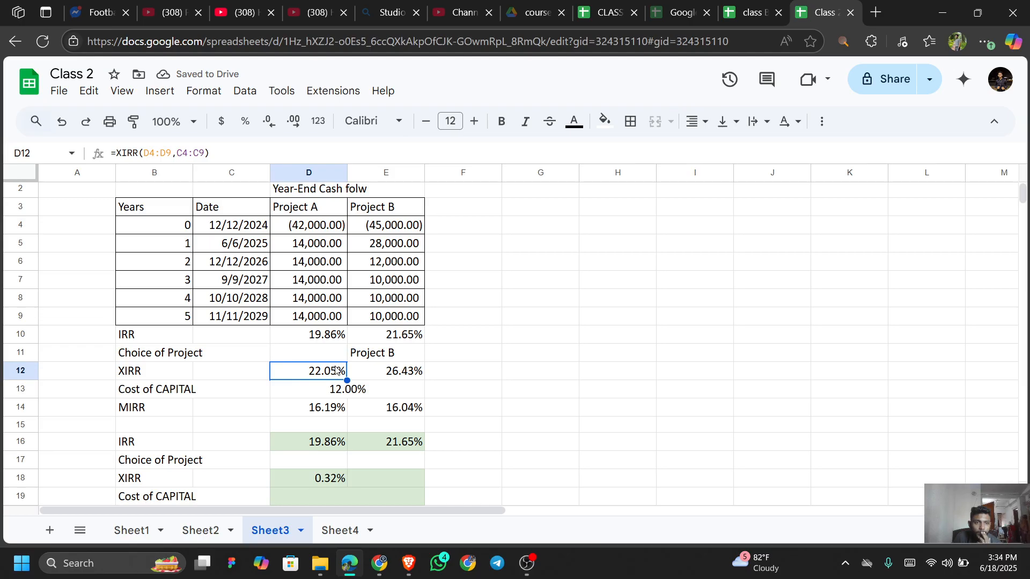
pyautogui.click(367, 480)
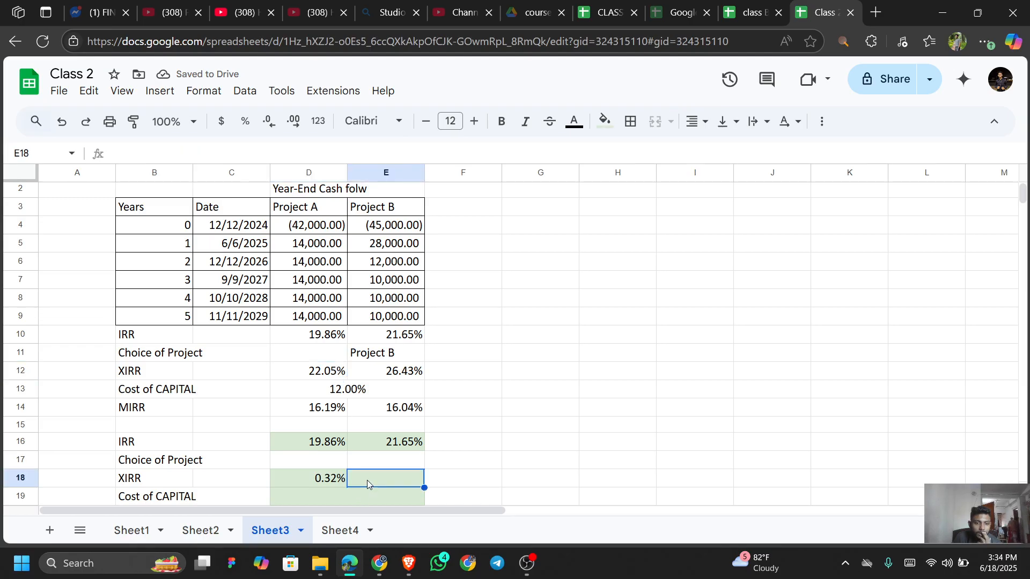
pyautogui.write('=')
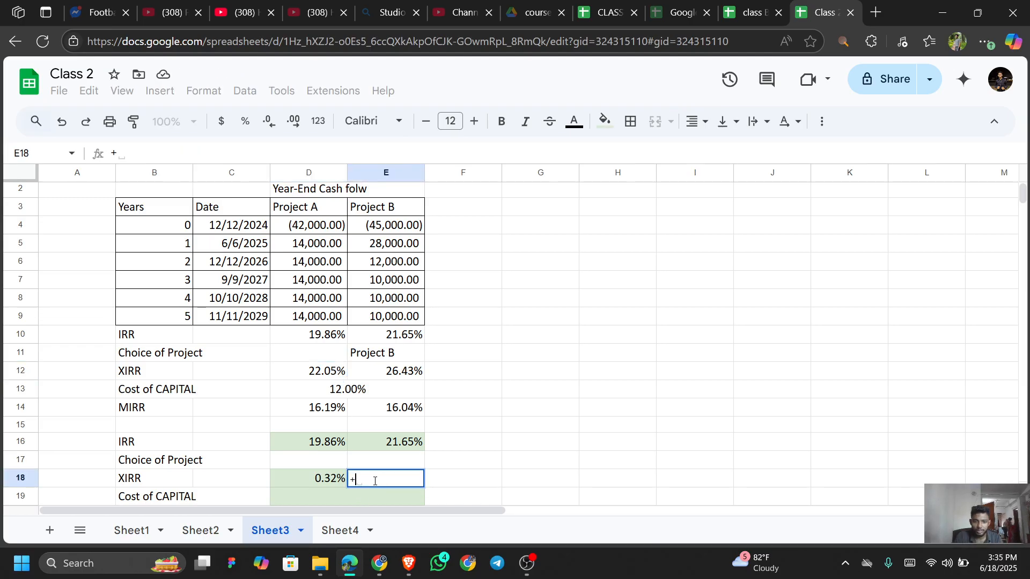
pyautogui.write('XIRR(')
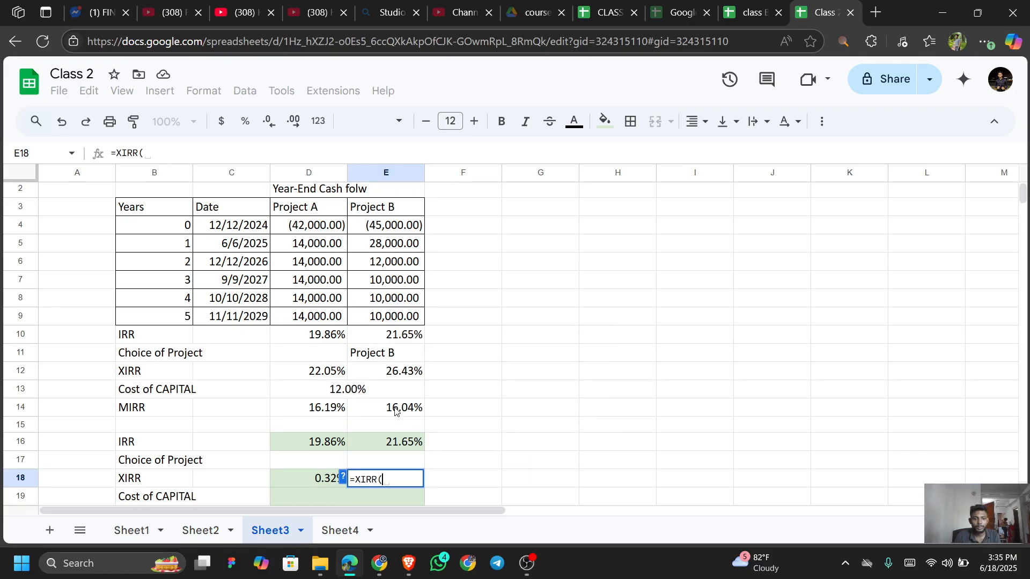
pyautogui.press('BackSpace')
pyautogui.press('BackSpace')
pyautogui.press('BackSpace')
pyautogui.press('BackSpace')
pyautogui.press('BackSpace')
pyautogui.press('BackSpace')
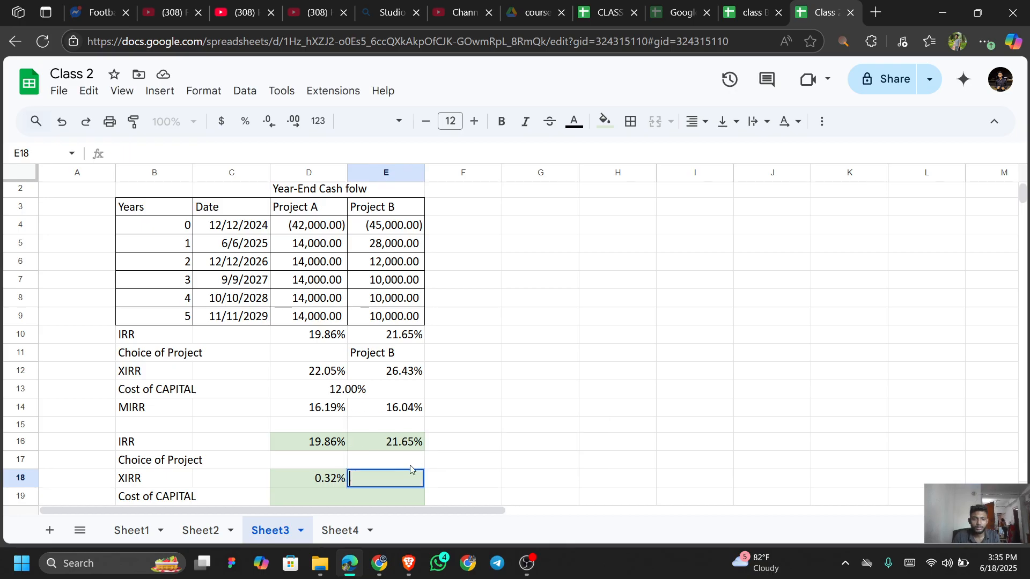
# Step: Compare the reference XIRR formula for Project B in E12 with the formula in D18
pyautogui.click(397, 373)
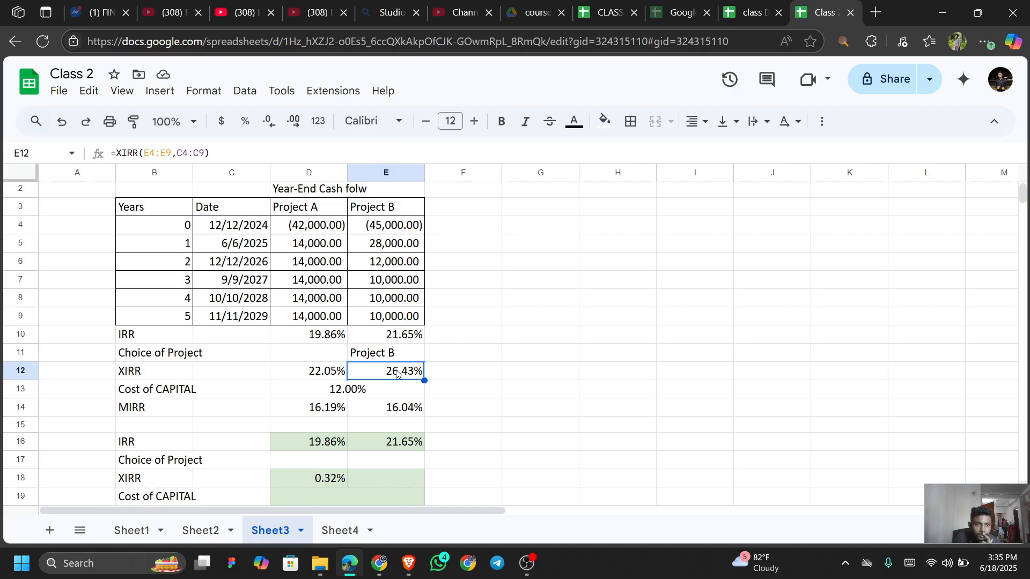
pyautogui.scroll(1, 397, 372)
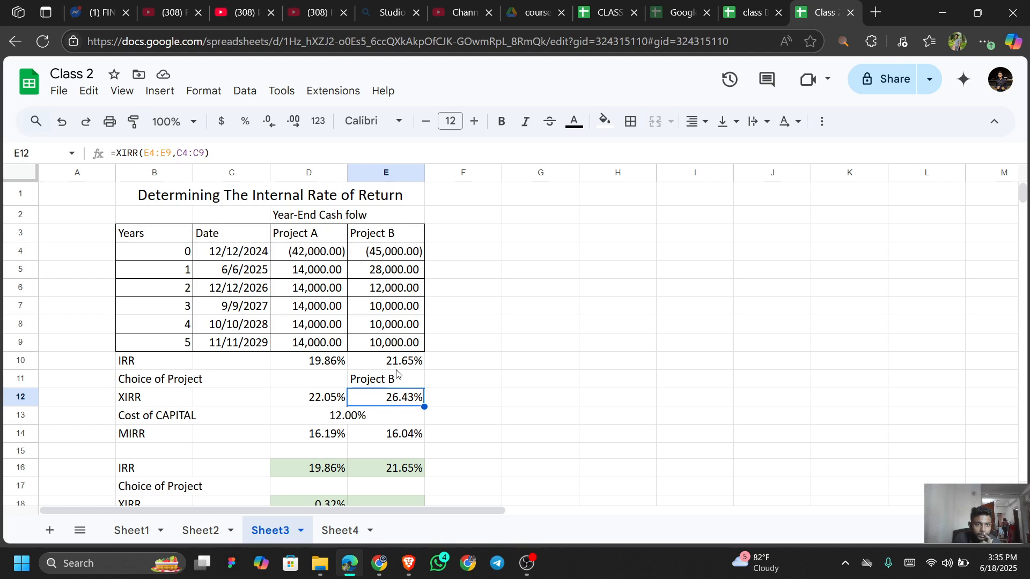
pyautogui.scroll(-2, 397, 374)
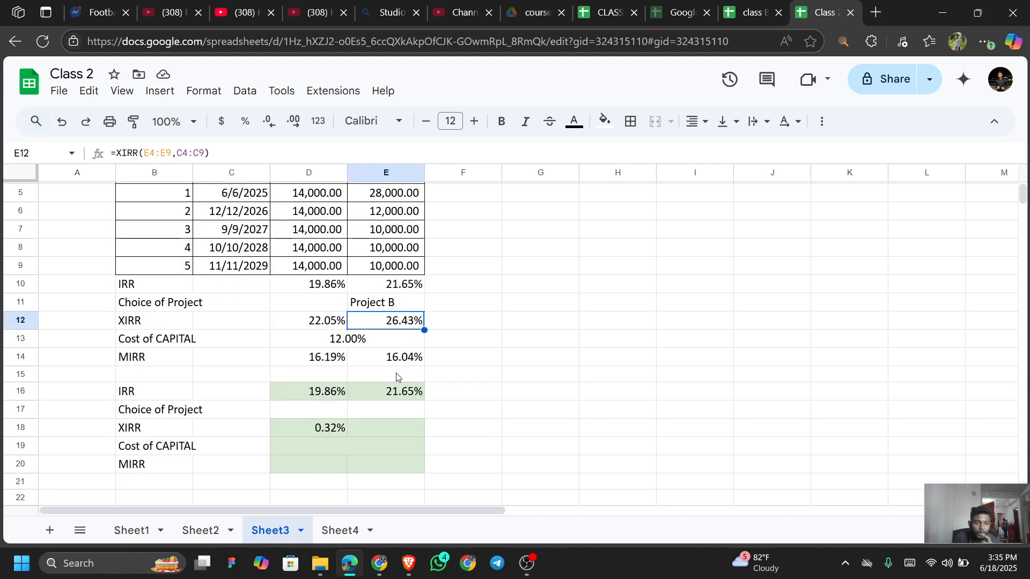
pyautogui.click(325, 432)
pyautogui.scroll(2, 343, 424)
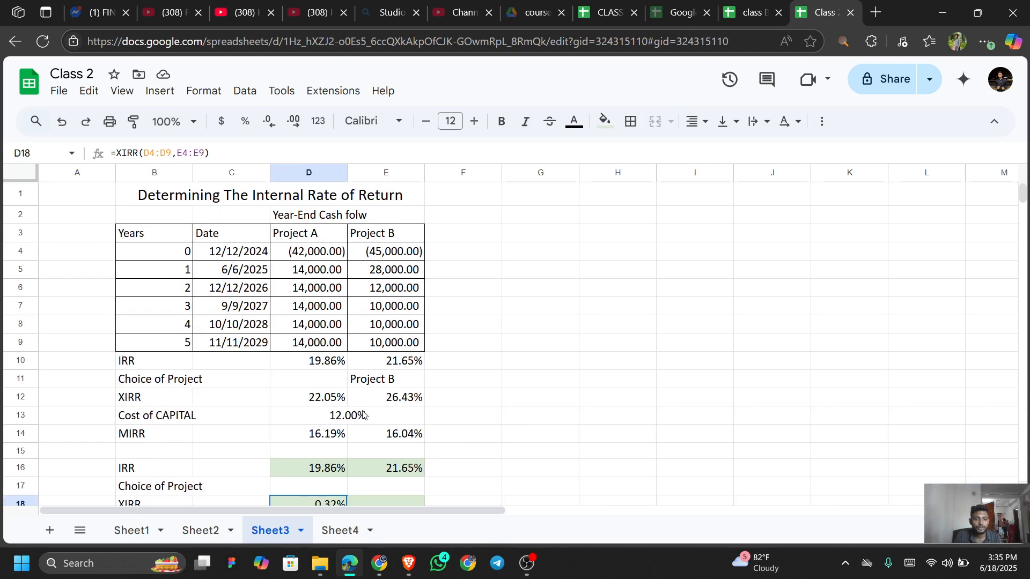
pyautogui.scroll(-4, 364, 408)
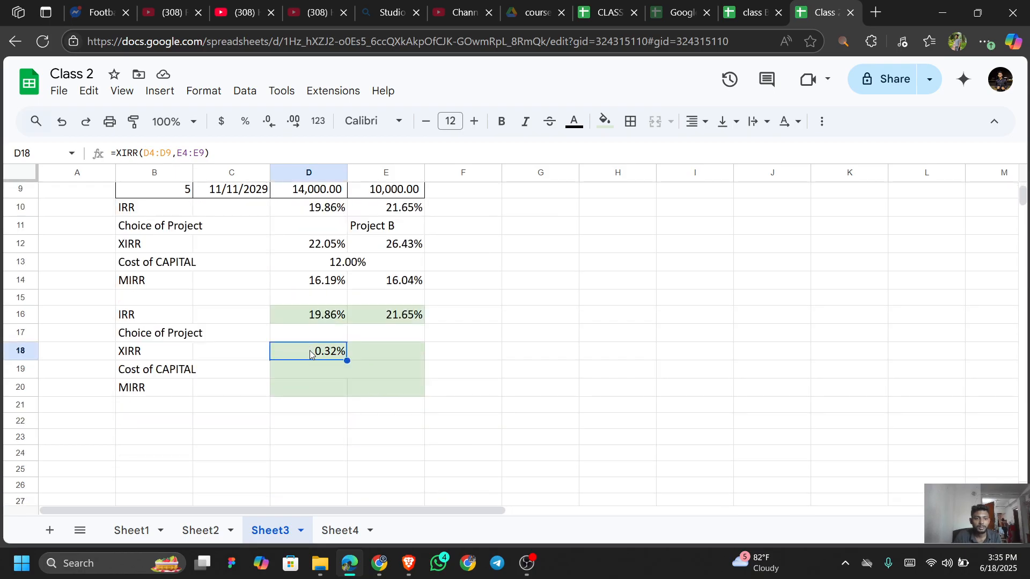
pyautogui.scroll(2, 310, 355)
# Step: Check the second range of D18's XIRR formula against the date cells C4:C9
pyautogui.doubleClick(326, 428)
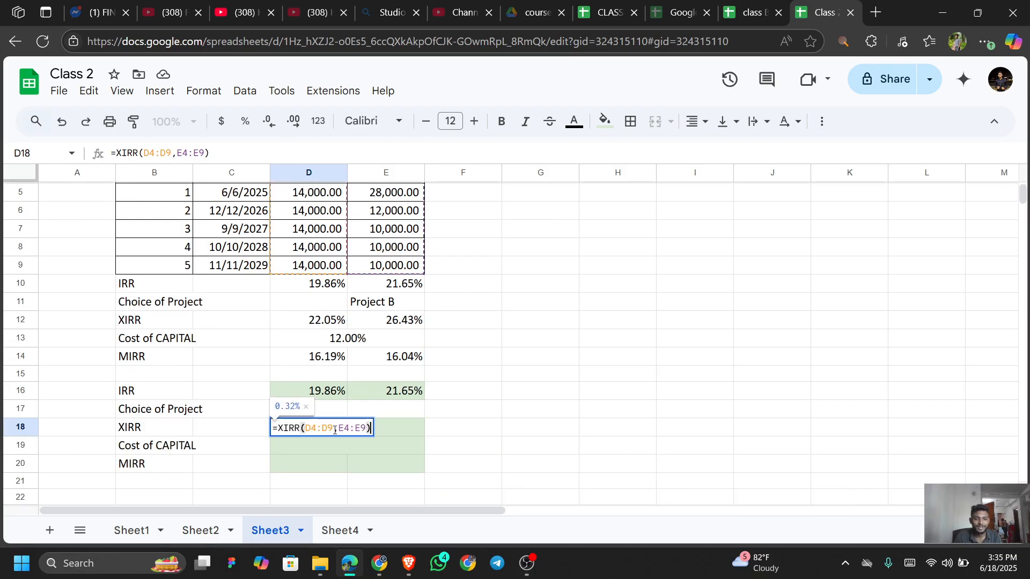
pyautogui.press('Left')
pyautogui.hotkey('shift', 'Left')
pyautogui.hotkey('shift', 'Left')
pyautogui.hotkey('shift', 'Left')
pyautogui.hotkey('shift', 'Left')
pyautogui.hotkey('shift', 'Left')
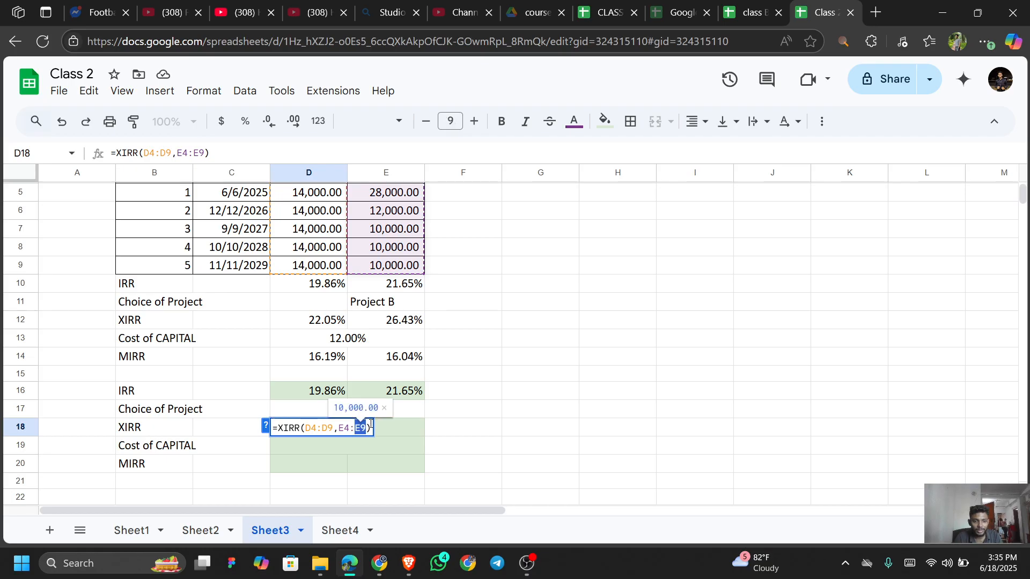
pyautogui.scroll(2, 364, 424)
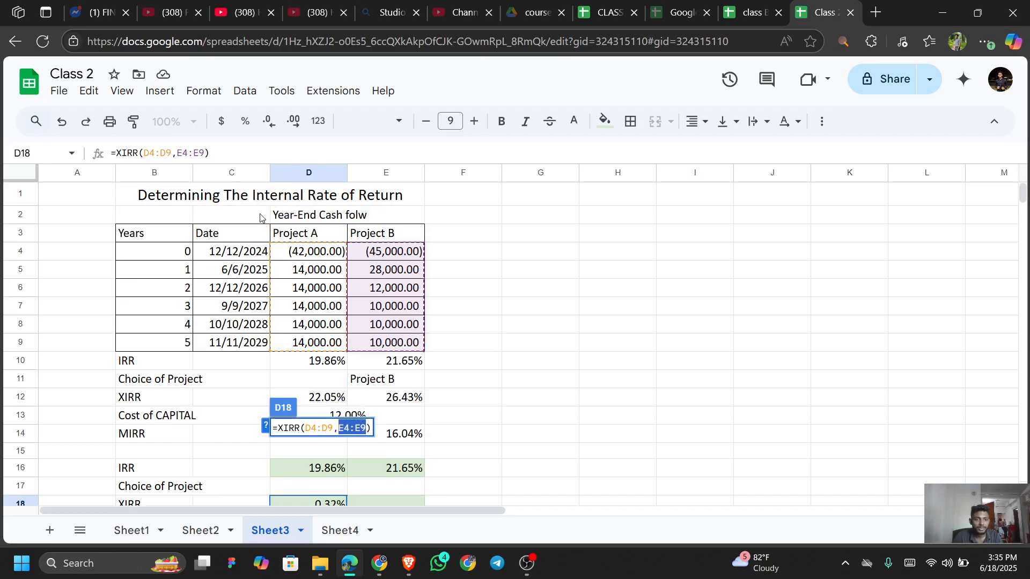
pyautogui.press('Escape')
pyautogui.click(234, 252)
pyautogui.hotkey('ctrl', 'shift', 'Down')
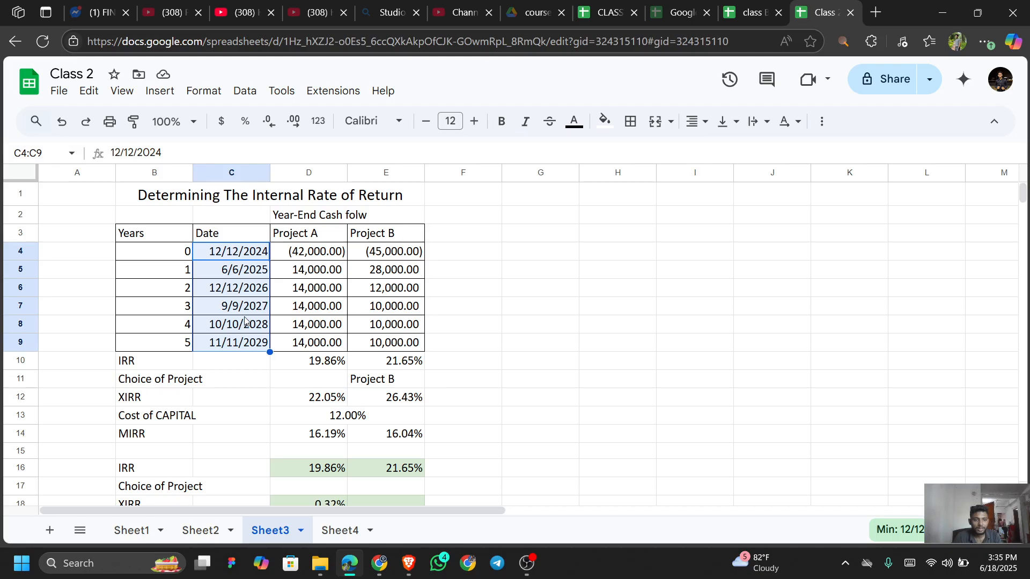
# Step: Replace the second range of the XIRR formula in D18 with the dates C4:C9
pyautogui.scroll(-2, 338, 436)
pyautogui.click(336, 429)
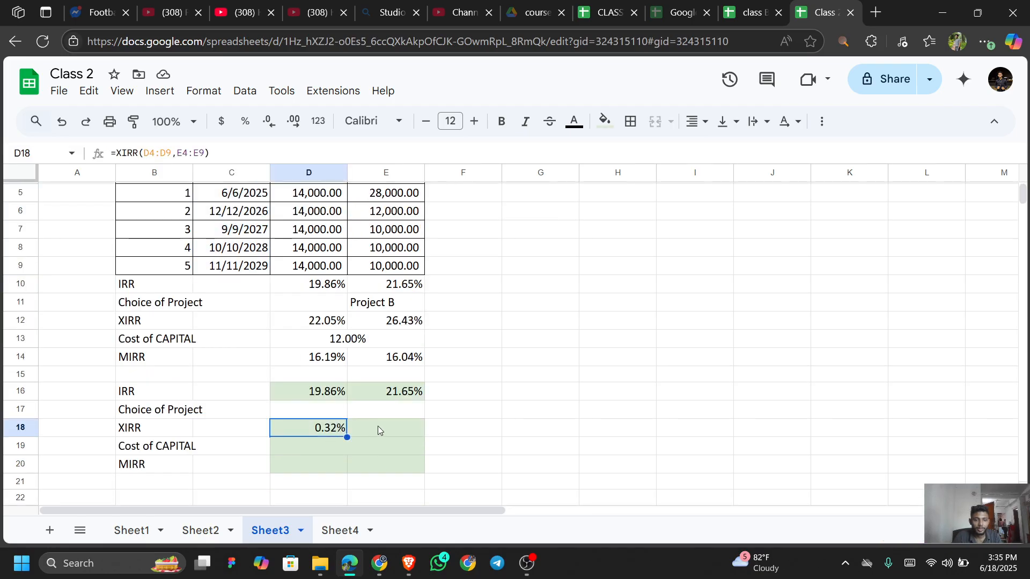
pyautogui.press('F2')
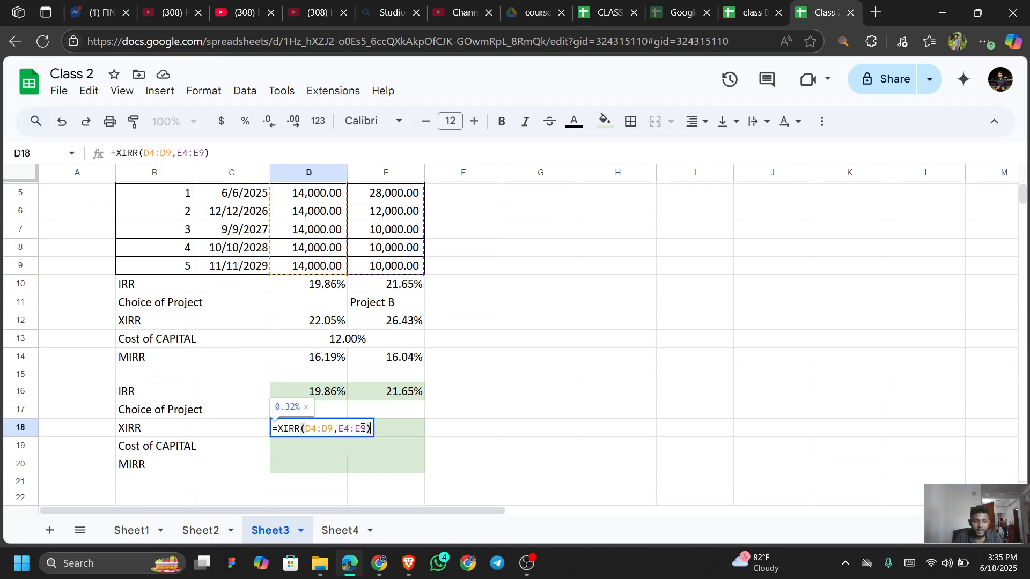
pyautogui.press('BackSpace')
pyautogui.press('BackSpace')
pyautogui.press('BackSpace')
pyautogui.press('BackSpace')
pyautogui.press('BackSpace')
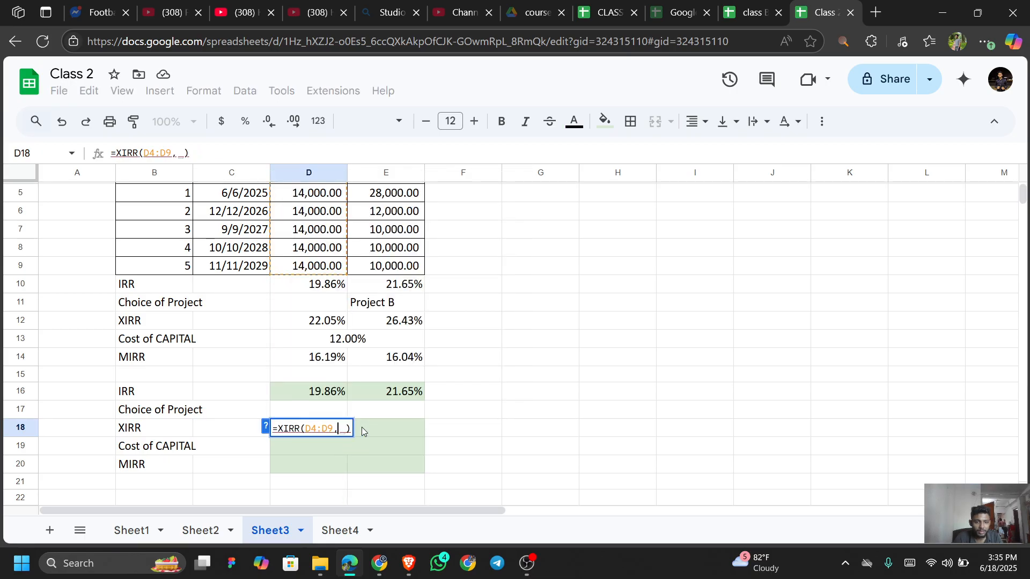
pyautogui.press('Up')
pyautogui.press('Up')
pyautogui.press('Up')
pyautogui.press('Up')
pyautogui.press('Up')
pyautogui.press('Up')
pyautogui.press('Up')
pyautogui.press('Up')
pyautogui.press('Left')
pyautogui.press('Up')
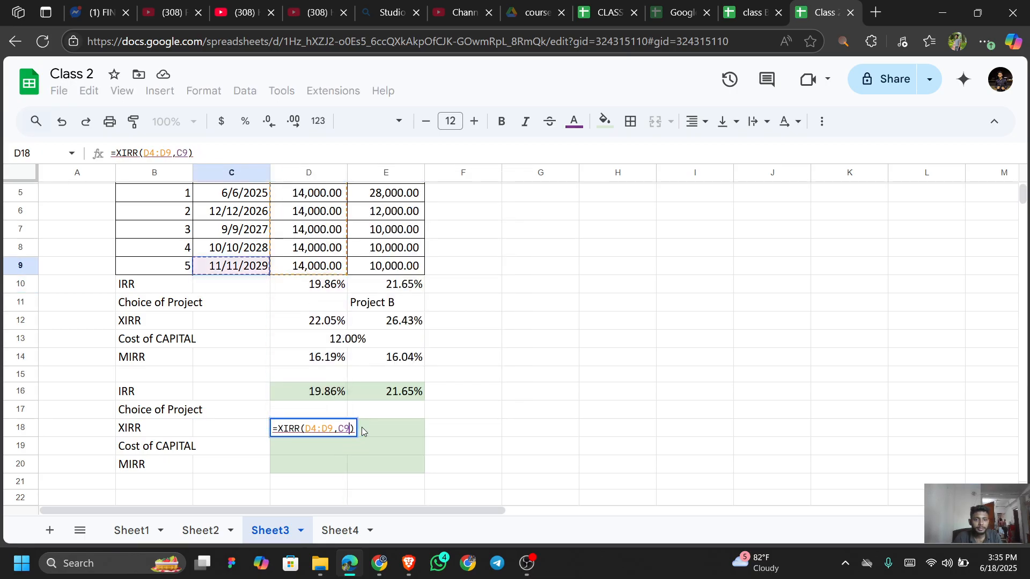
pyautogui.hotkey('shift', 'Up')
pyautogui.hotkey('shift', 'Up')
pyautogui.hotkey('shift', 'Up')
pyautogui.hotkey('shift', 'Up')
pyautogui.hotkey('shift', 'Up')
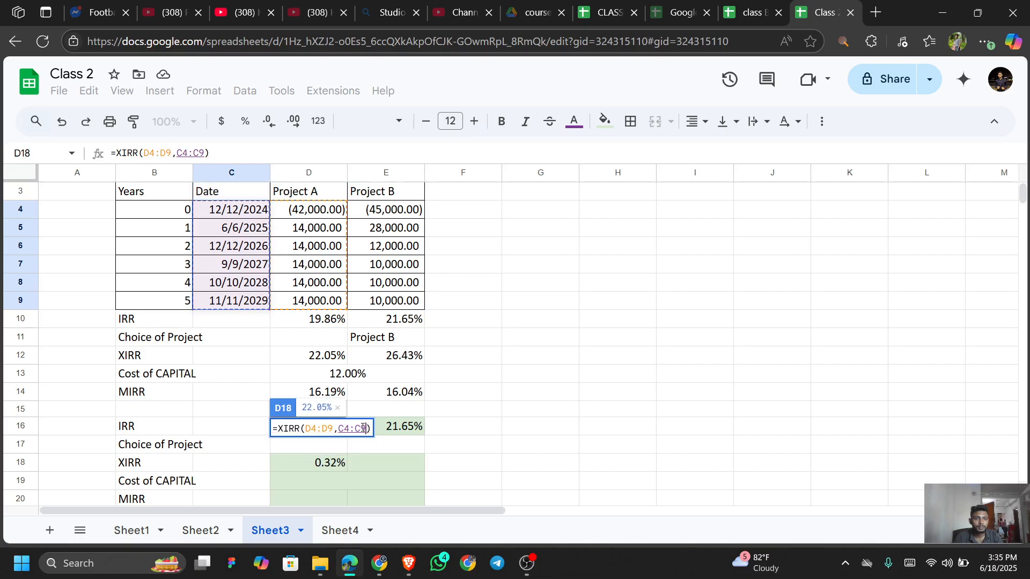
pyautogui.press('Return')
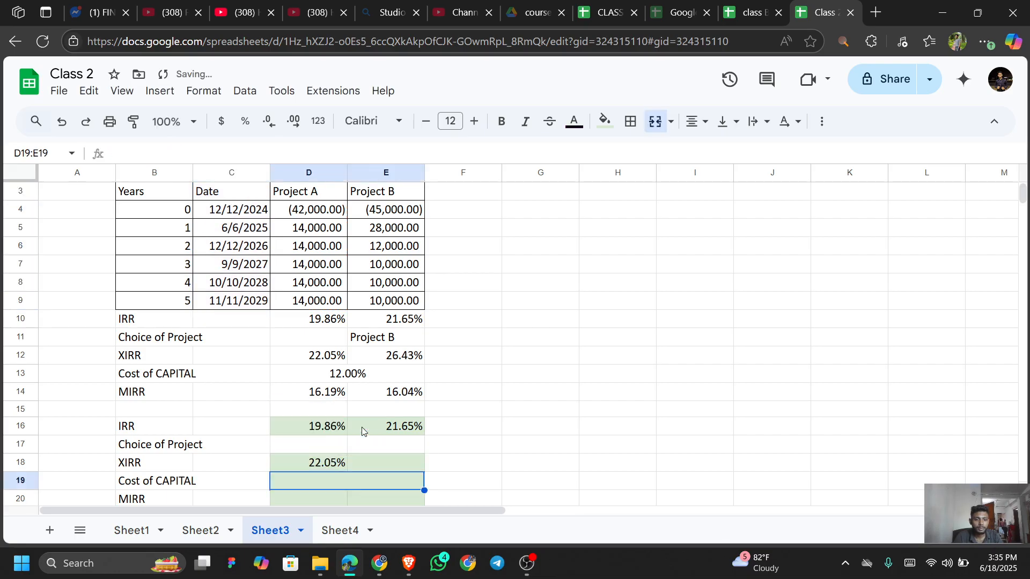
# Step: Start an XIRR formula in E18 with the Project B cash flows E4:E9 as its first range
pyautogui.press('Up')
pyautogui.press('Right')
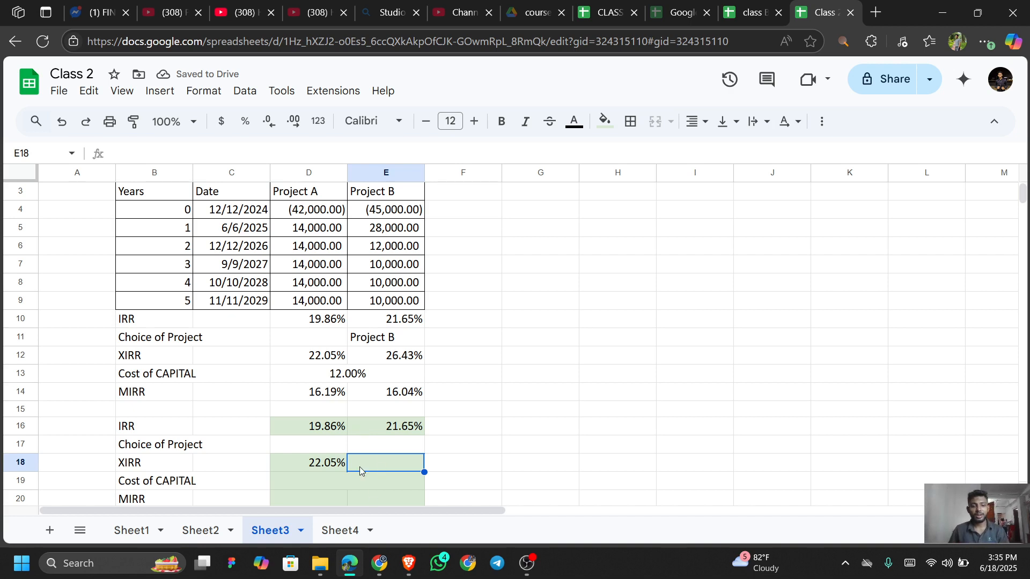
pyautogui.write('=')
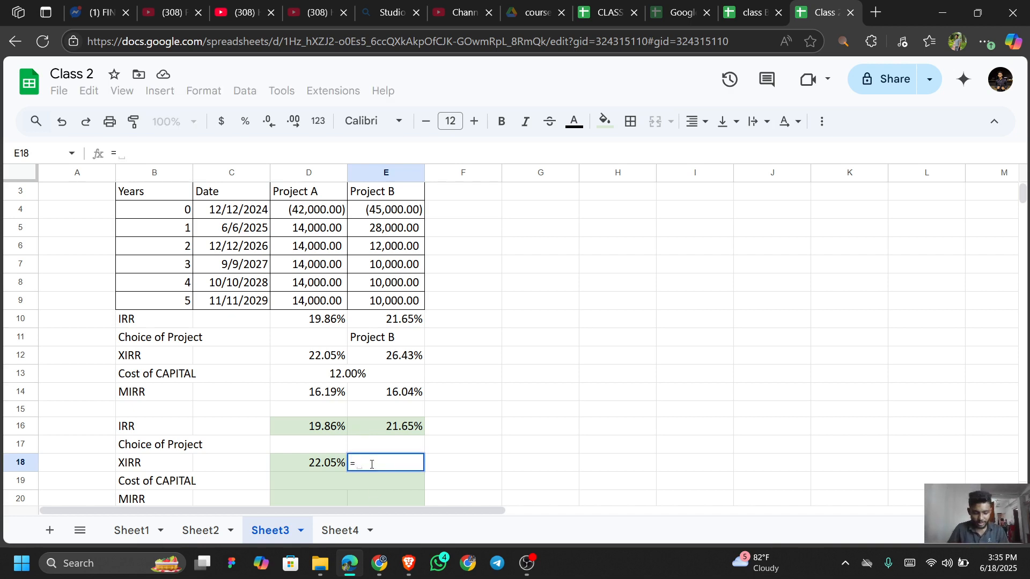
pyautogui.write('XIRR')
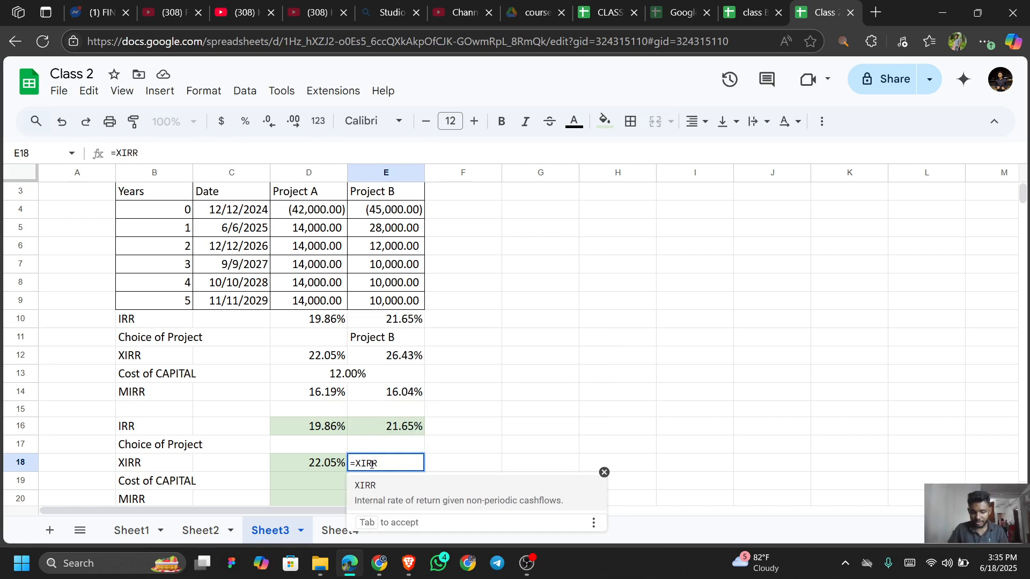
pyautogui.write('(')
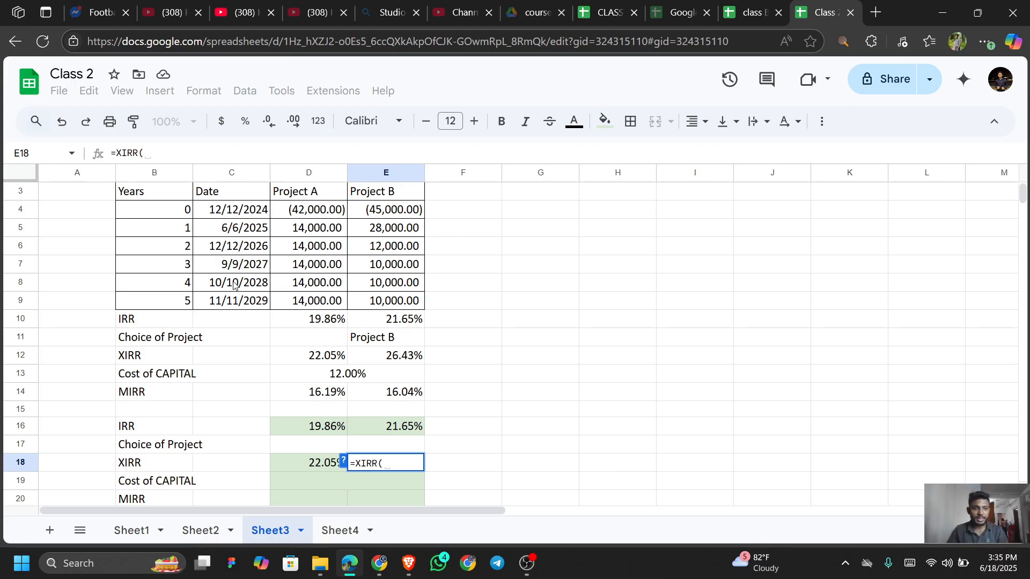
pyautogui.click(393, 213)
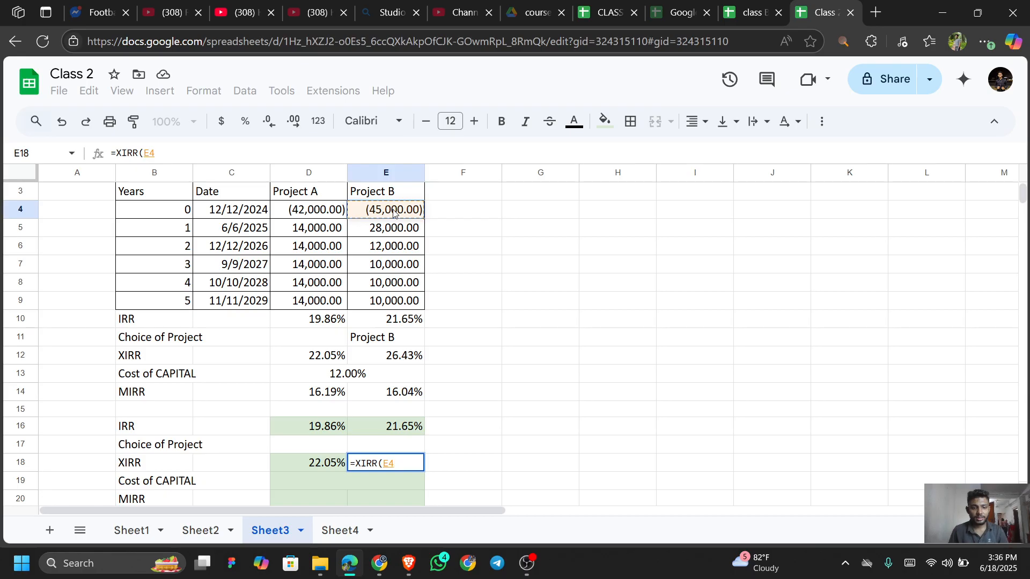
pyautogui.hotkey('ctrl', 'shift', 'Down')
pyautogui.hotkey('shift', 'Up')
pyautogui.hotkey('shift', 'Up')
pyautogui.hotkey('shift', 'Up')
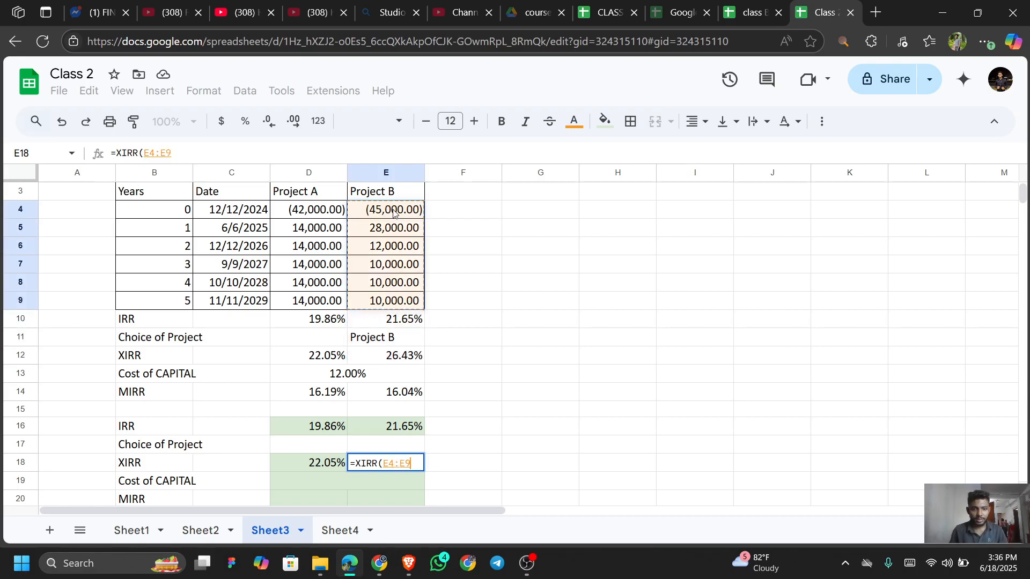
# Step: Complete the XIRR formula in E18 with the dates C4:C9 as its second range
pyautogui.write(',')
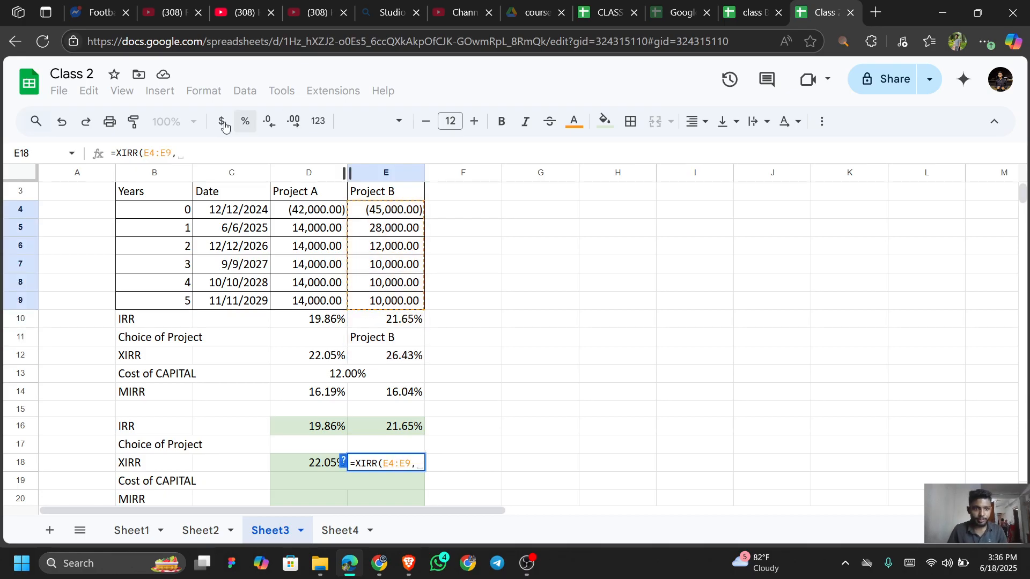
pyautogui.click(232, 209)
pyautogui.hotkey('shift', 'Down')
pyautogui.hotkey('shift', 'Down')
pyautogui.hotkey('shift', 'Down')
pyautogui.hotkey('shift', 'Down')
pyautogui.hotkey('shift', 'Down')
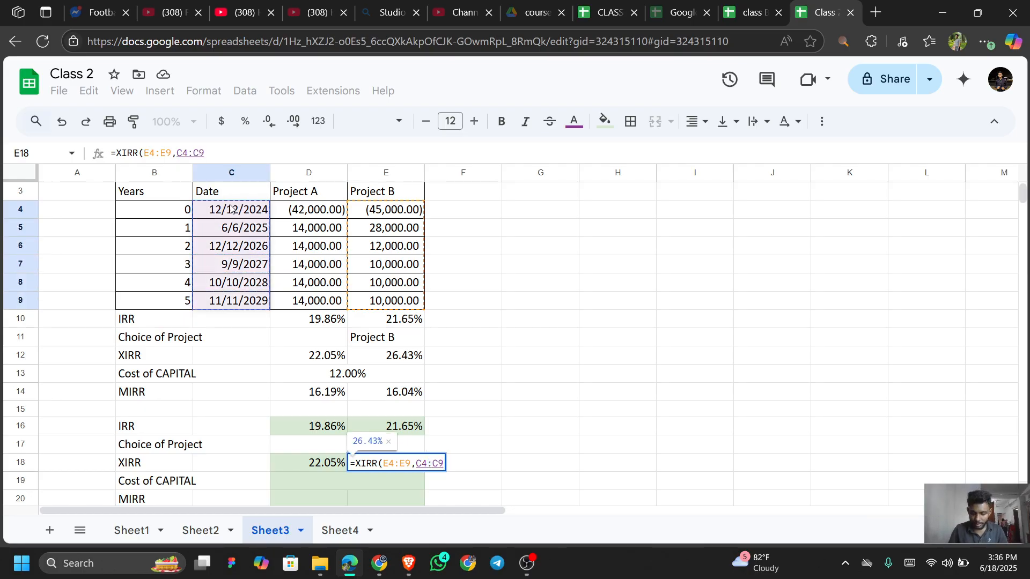
pyautogui.write(')')
pyautogui.press('Return')
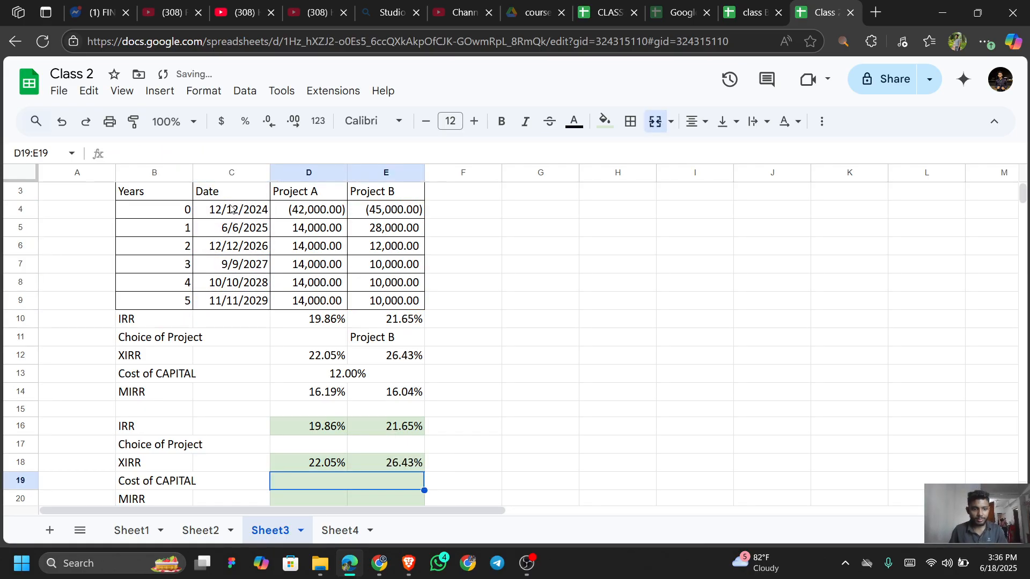
pyautogui.press('Down')
pyautogui.press('Up')
pyautogui.press('Down')
pyautogui.press('Left')
pyautogui.press('Left')
pyautogui.press('Right')
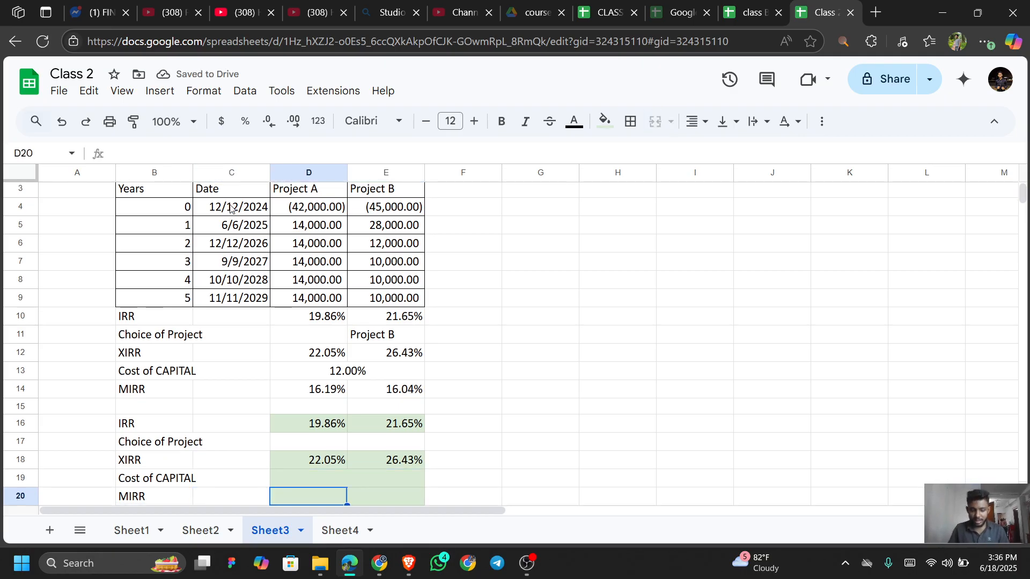
pyautogui.write('=M')
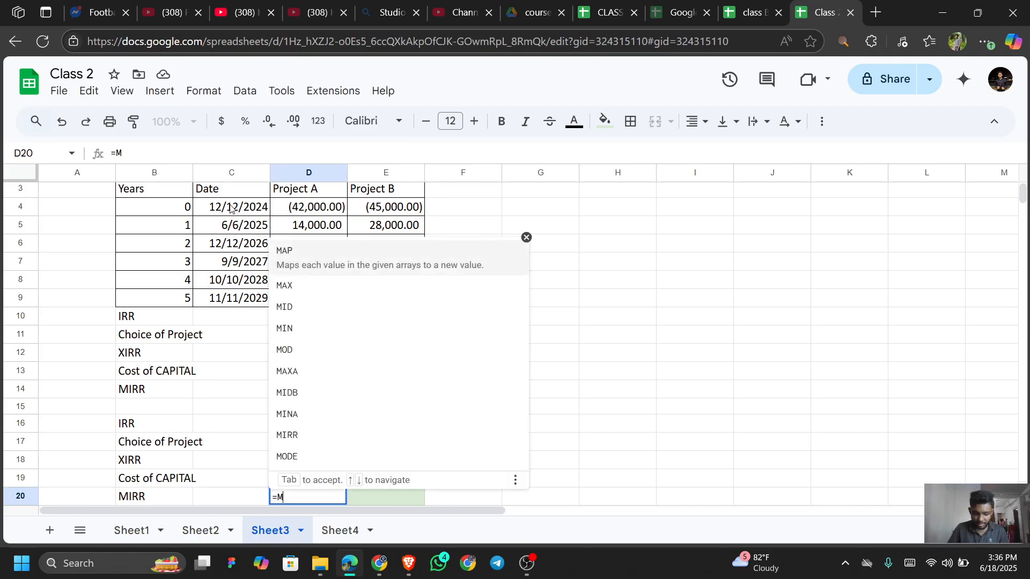
pyautogui.write('IRR(')
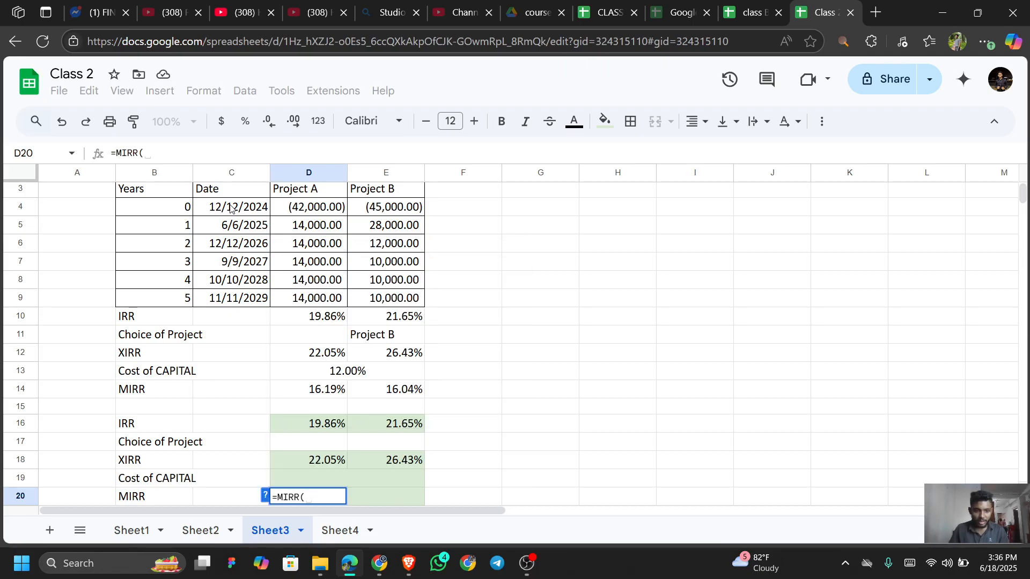
pyautogui.click(328, 210)
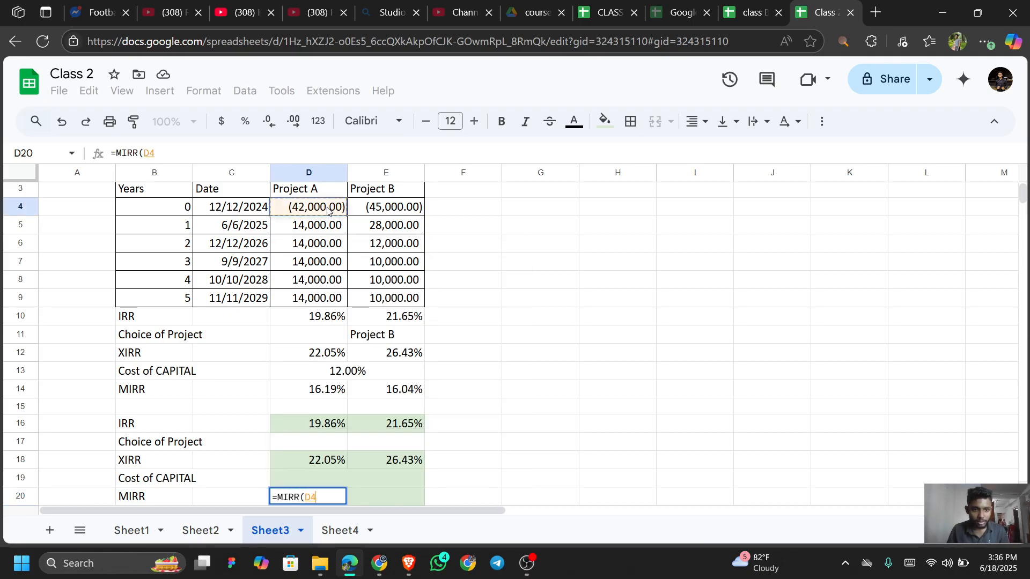
pyautogui.hotkey('shift', 'Down')
pyautogui.hotkey('shift', 'Down')
pyautogui.hotkey('shift', 'Down')
pyautogui.hotkey('shift', 'Down')
pyautogui.hotkey('shift', 'Down')
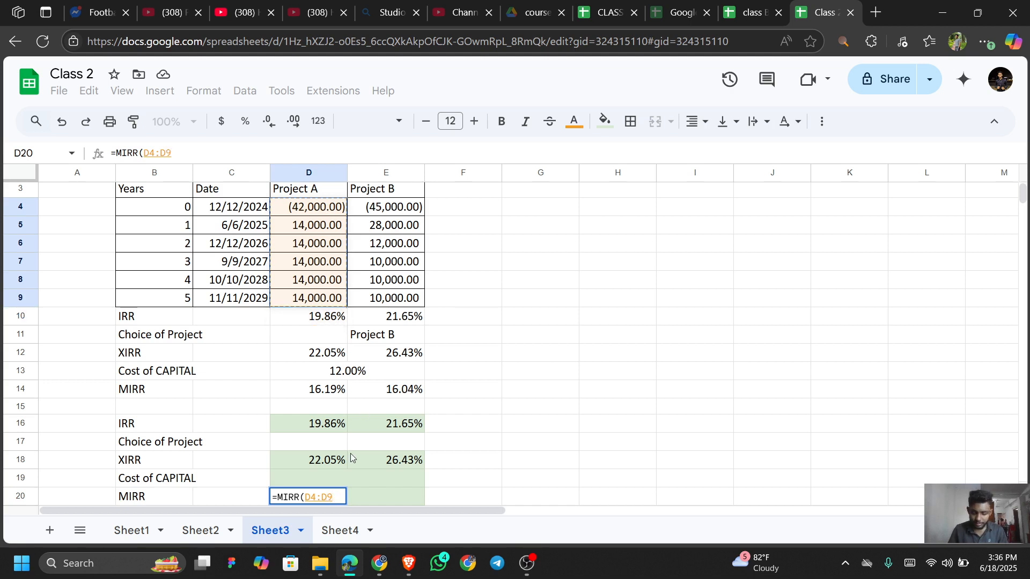
pyautogui.press('BackSpace')
pyautogui.press('BackSpace')
pyautogui.press('BackSpace')
pyautogui.press('BackSpace')
pyautogui.press('BackSpace')
pyautogui.press('BackSpace')
pyautogui.press('BackSpace')
pyautogui.press('BackSpace')
pyautogui.press('BackSpace')
pyautogui.press('BackSpace')
pyautogui.press('BackSpace')
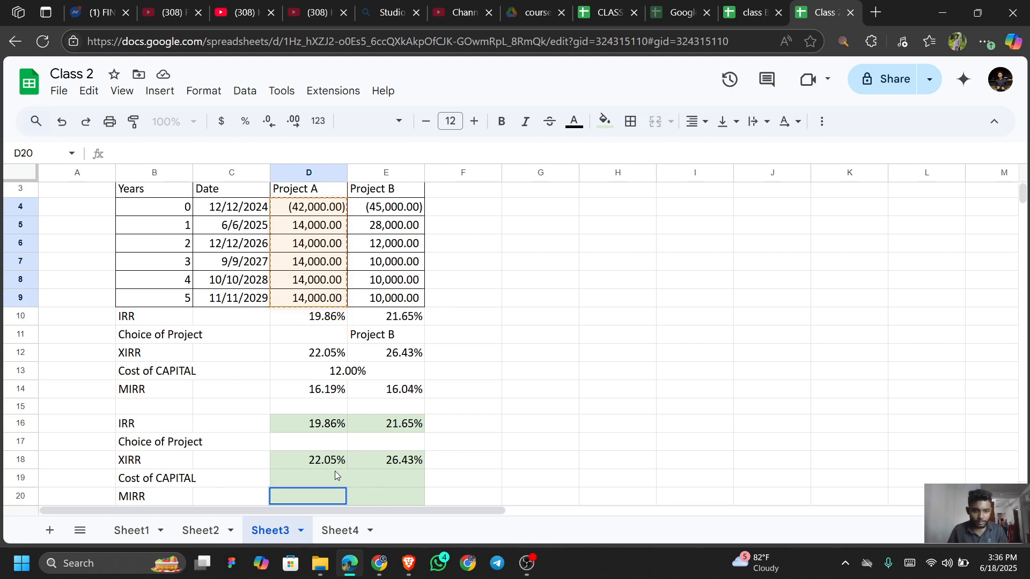
# Step: Examine the reference MIRR formula for Project A in D14
pyautogui.click(318, 427)
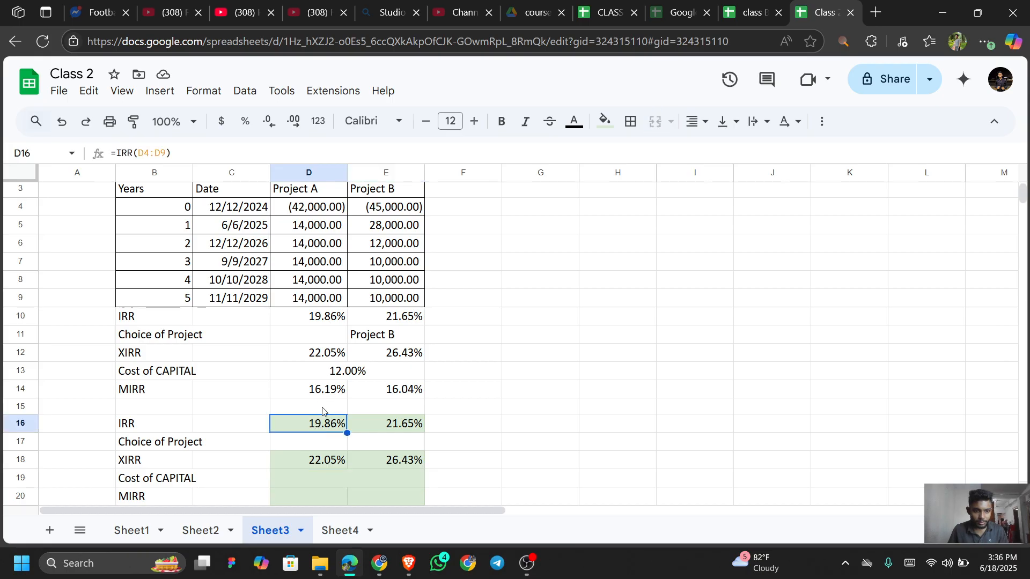
pyautogui.click(324, 398)
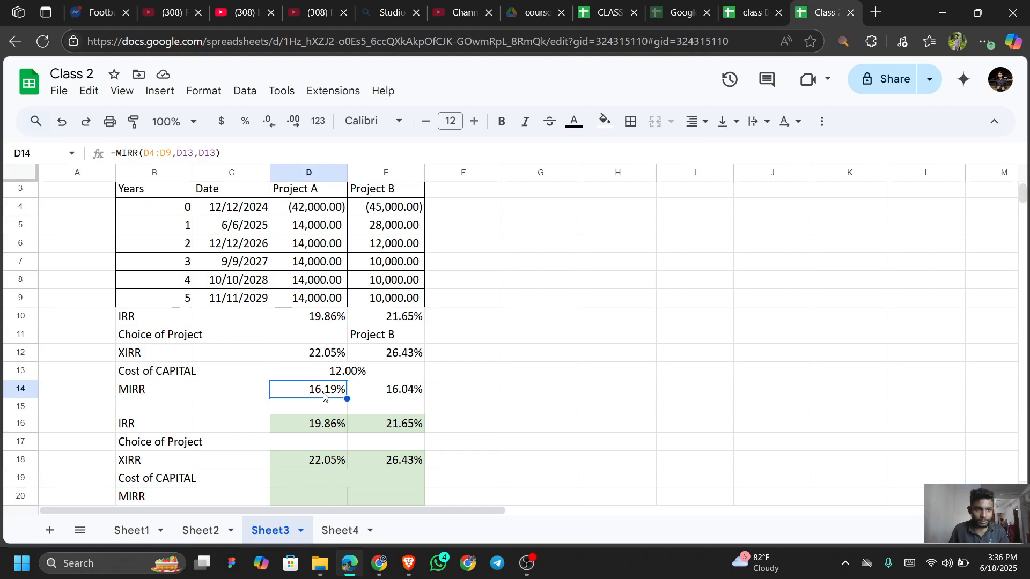
pyautogui.scroll(2, 324, 397)
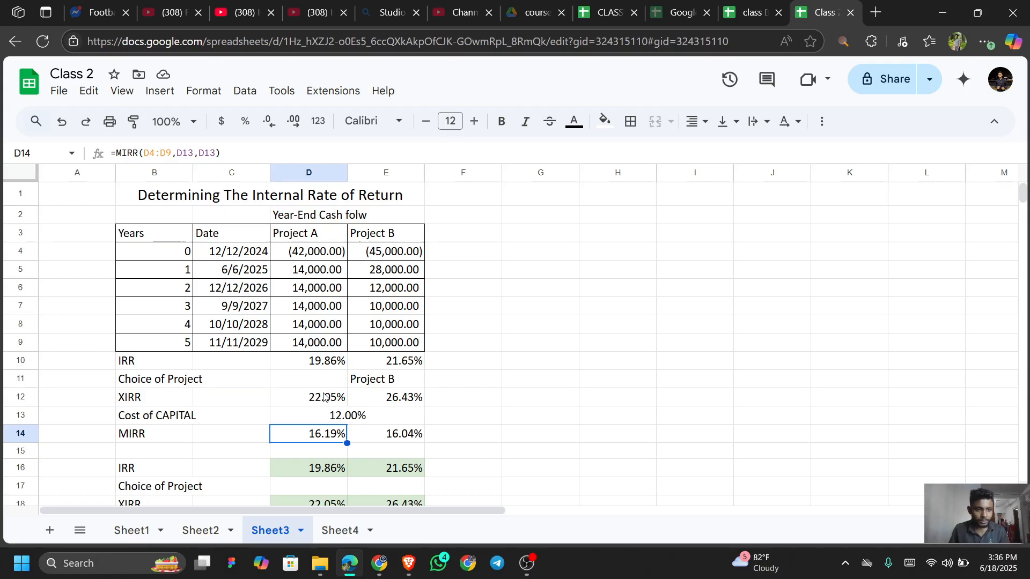
pyautogui.scroll(-2, 324, 397)
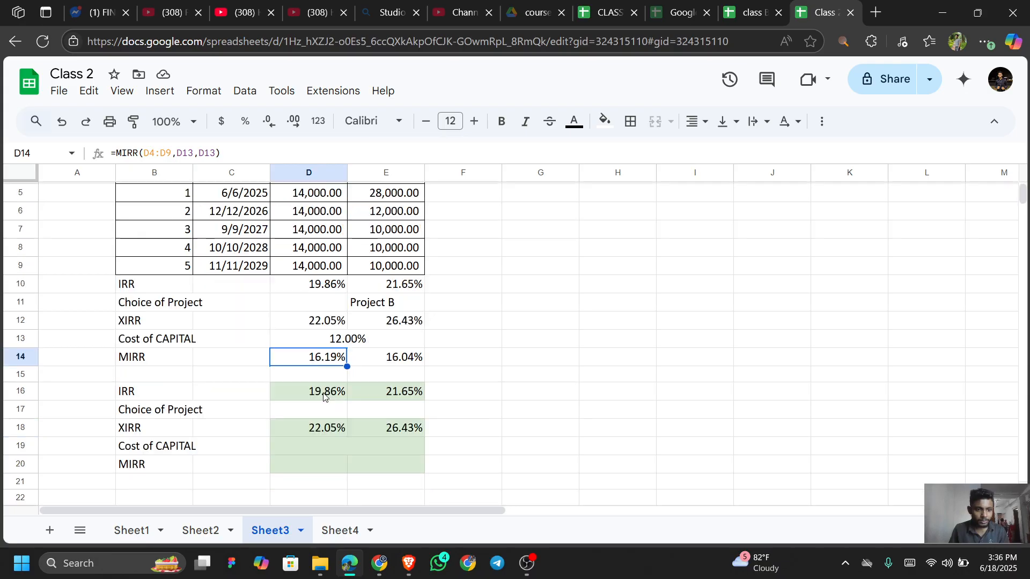
# Step: Begin a MIRR formula in D20 and expand the function's argument help
pyautogui.click(316, 461)
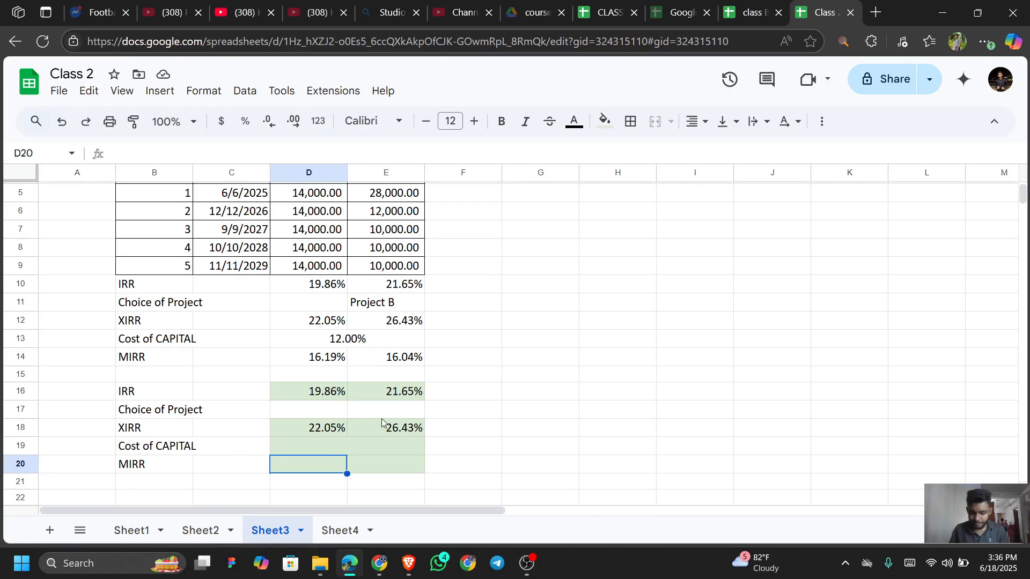
pyautogui.write('MIRR')
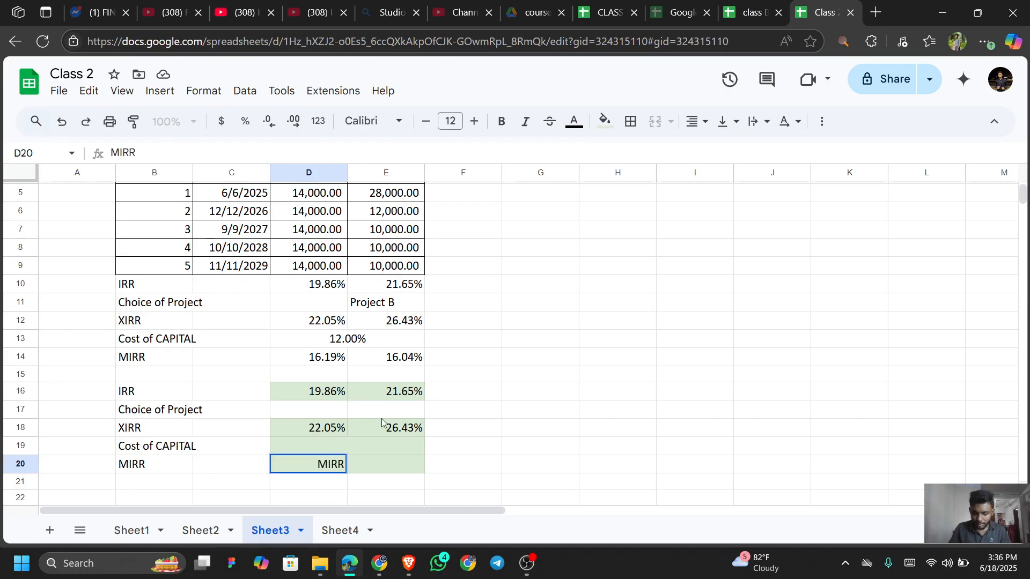
pyautogui.press('BackSpace')
pyautogui.press('BackSpace')
pyautogui.press('BackSpace')
pyautogui.press('BackSpace')
pyautogui.write('=')
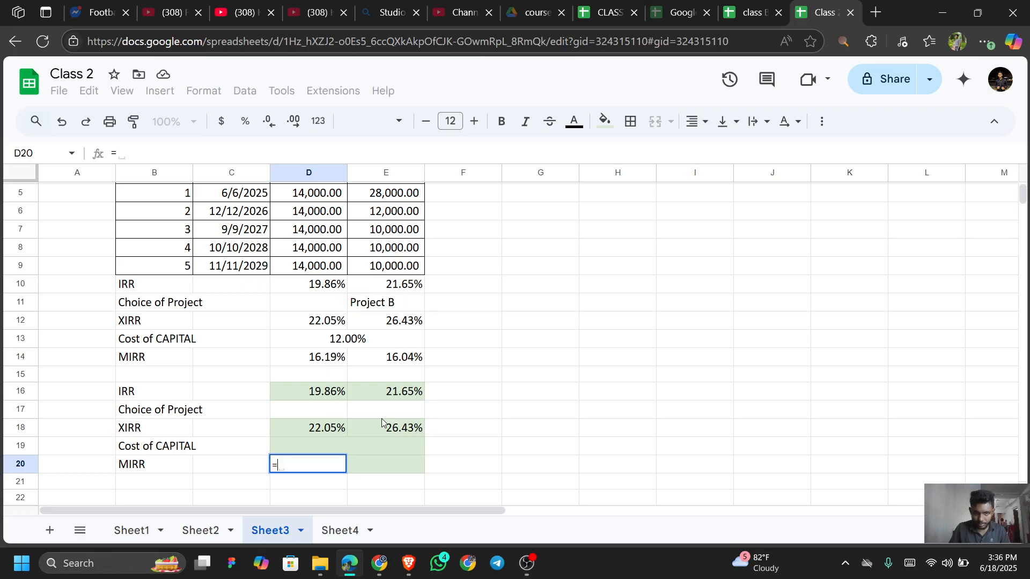
pyautogui.write('MI')
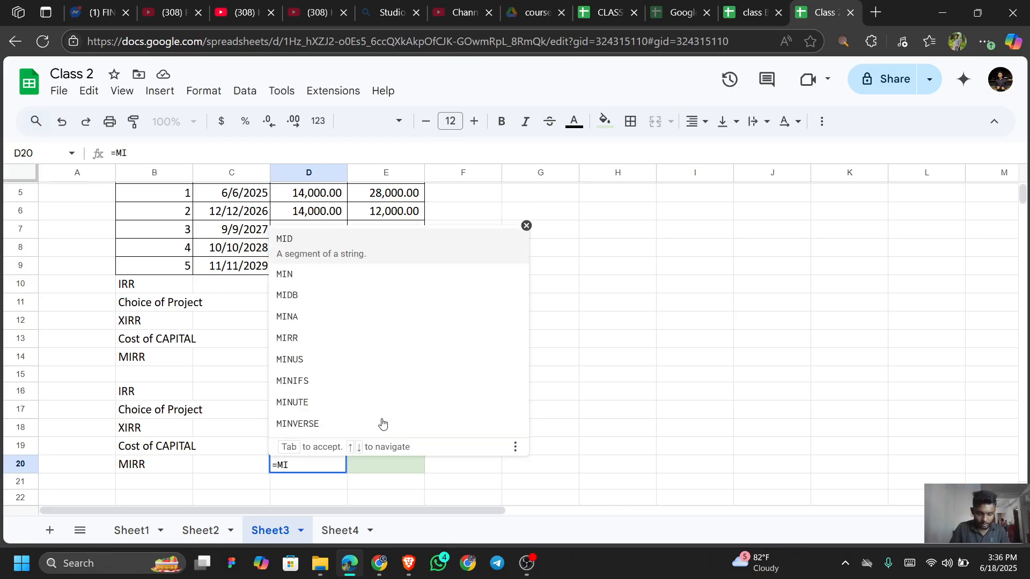
pyautogui.write('RR')
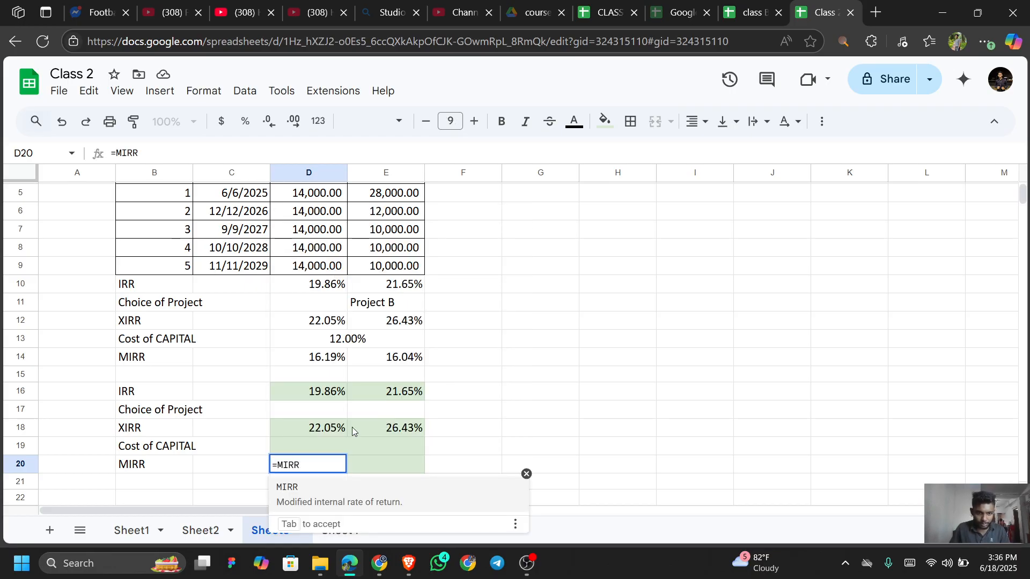
pyautogui.write('(')
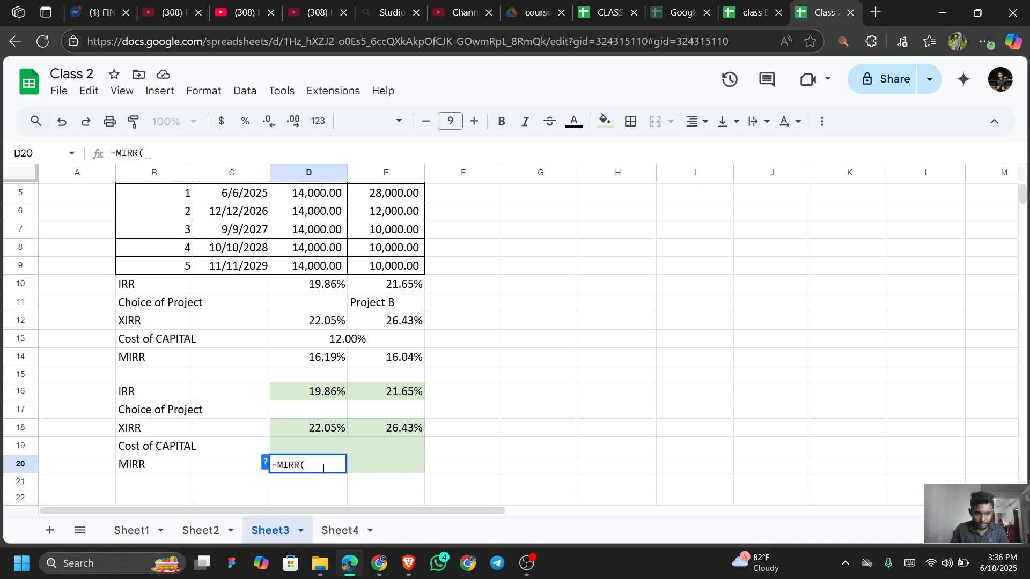
pyautogui.click(264, 462)
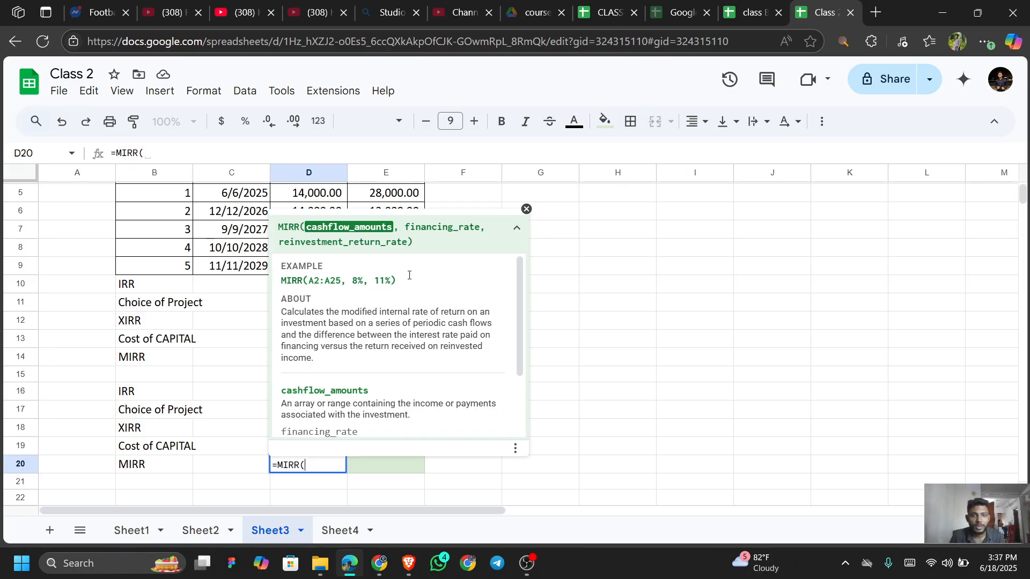
# Step: Enter the Project A cash flows D4:D9 as the first argument of the MIRR formula in D20
pyautogui.scroll(2, 400, 206)
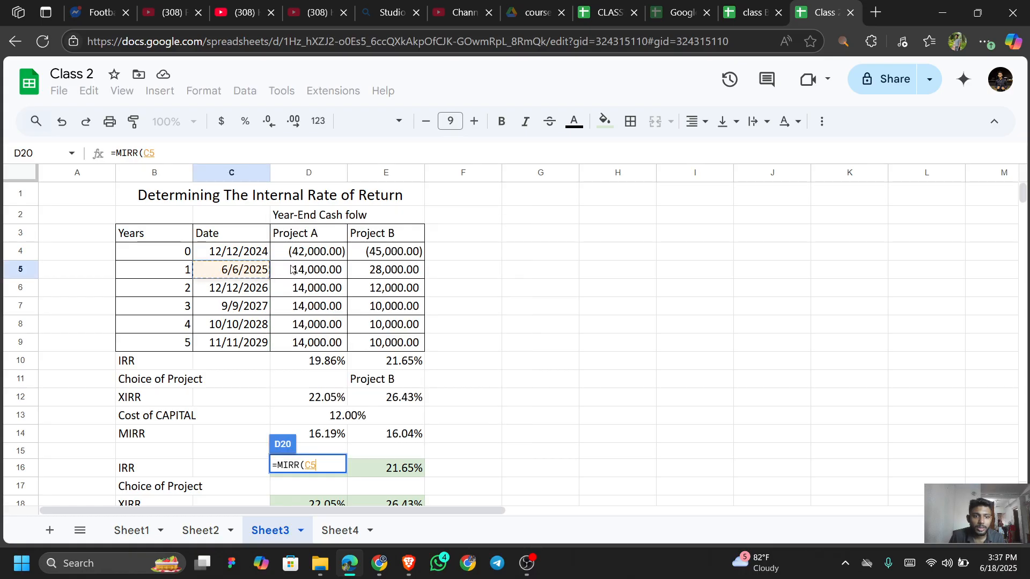
pyautogui.click(371, 251)
pyautogui.press('Left')
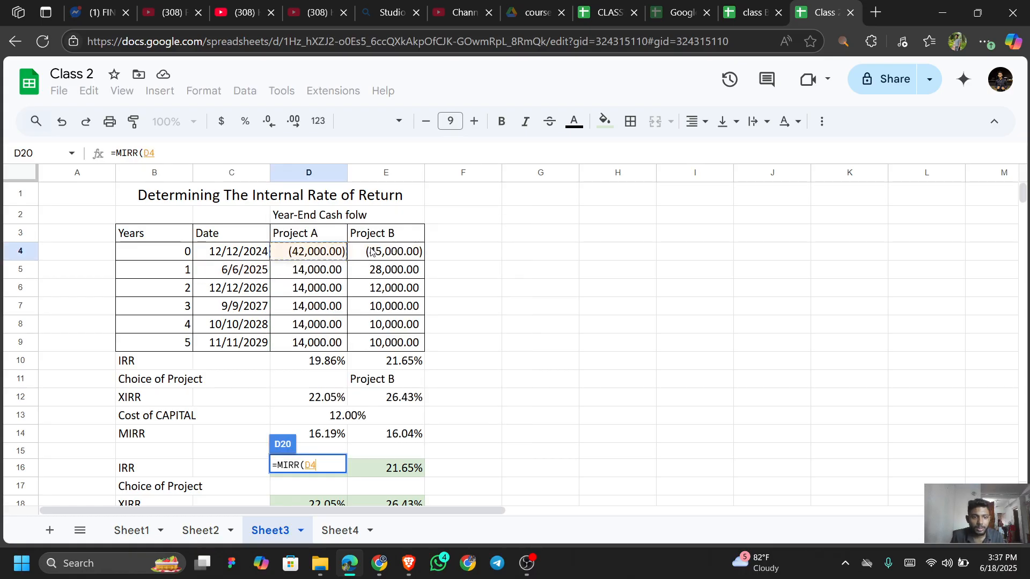
pyautogui.hotkey('ctrl', 'shift', 'Down')
pyautogui.hotkey('shift', 'Up')
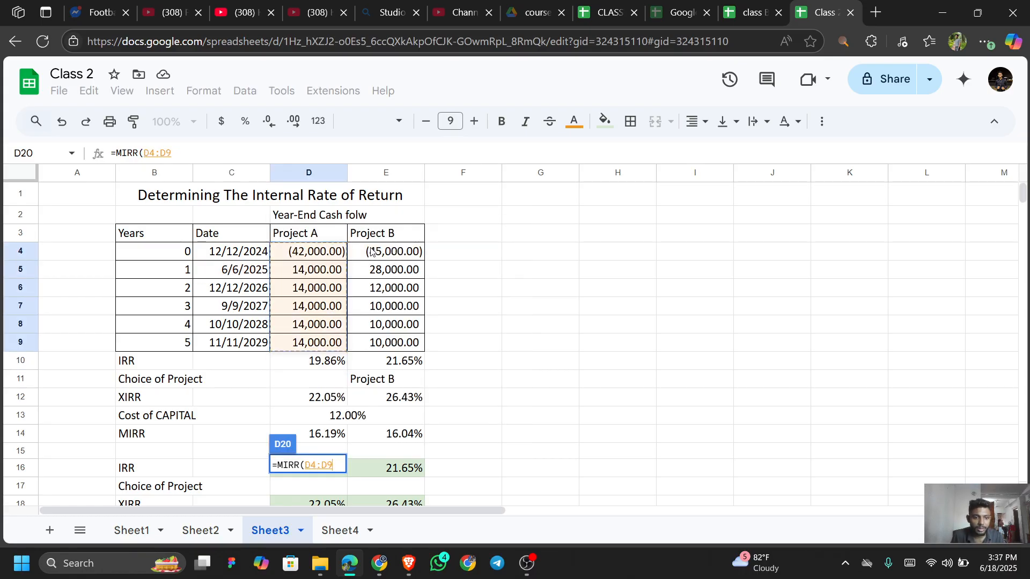
pyautogui.write(',')
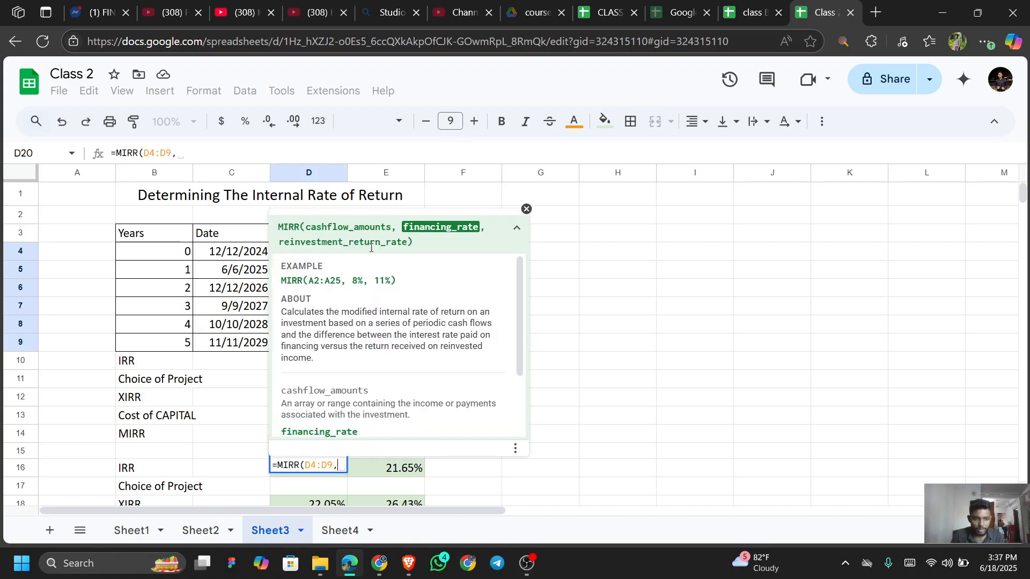
# Step: Collapse the expanded MIRR function help covering the project rows while keeping the D20 formula open
pyautogui.scroll(-4, 437, 468)
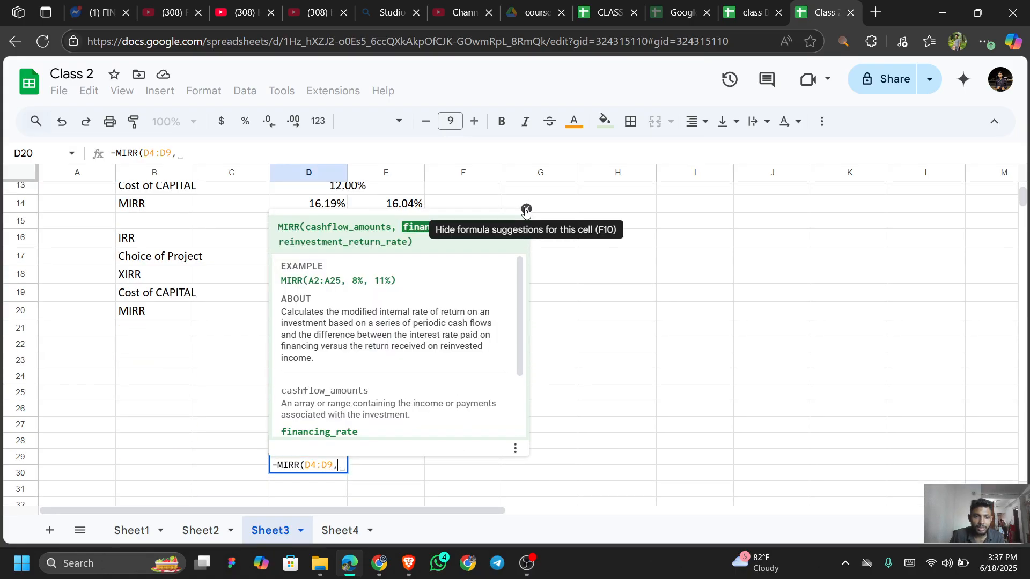
pyautogui.scroll(-4, 567, 368)
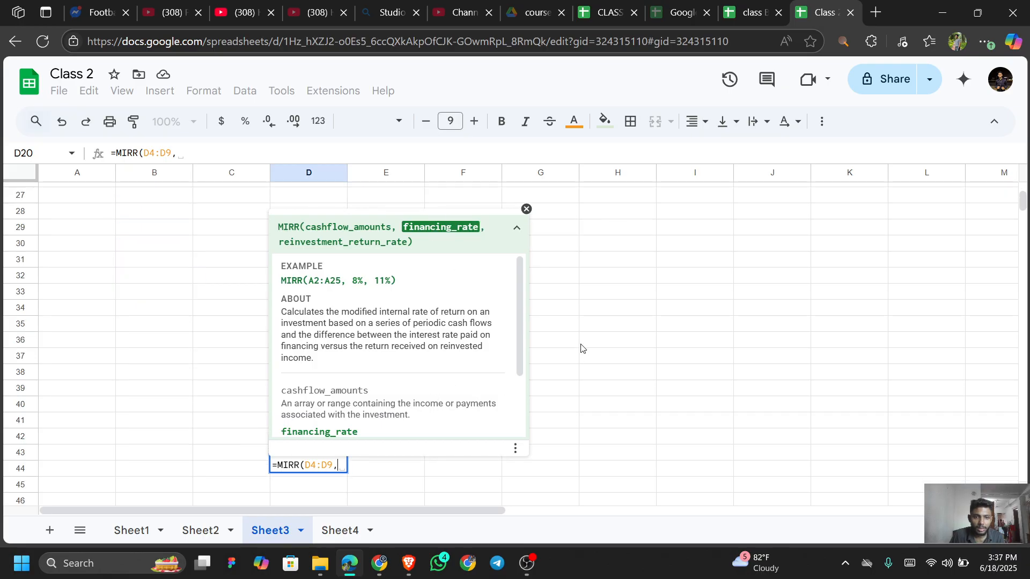
pyautogui.scroll(2, 581, 331)
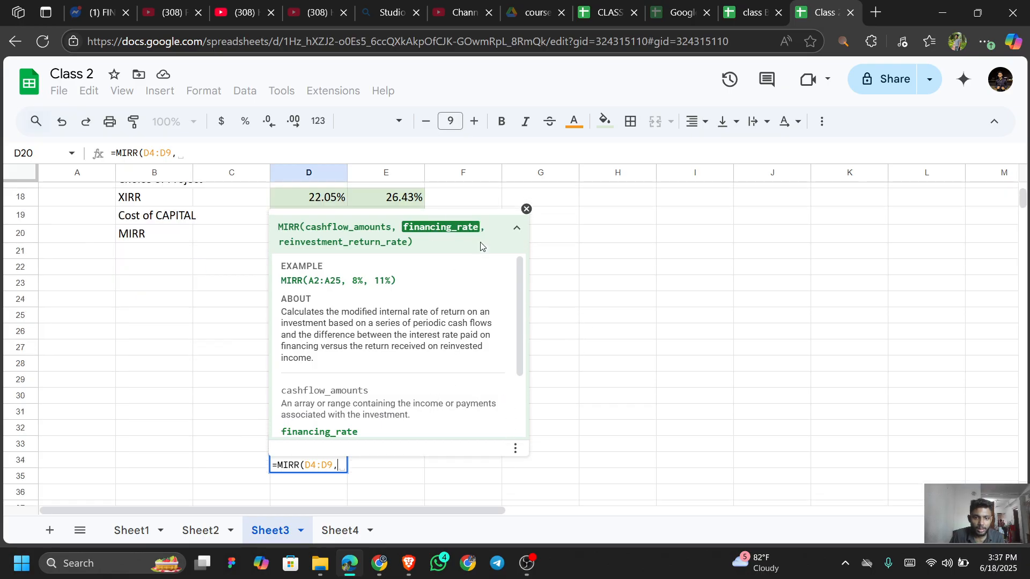
pyautogui.click(518, 231)
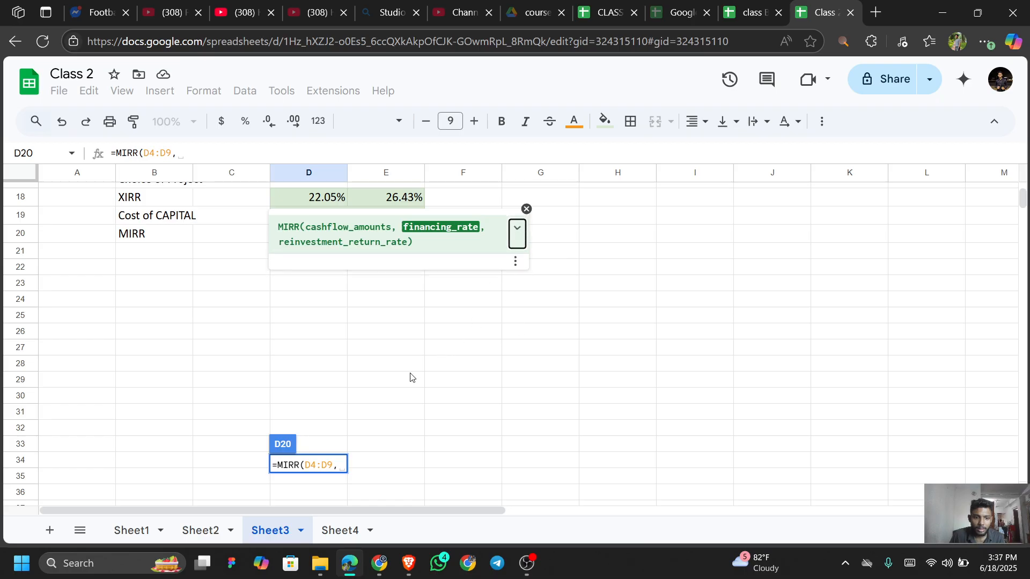
pyautogui.scroll(5, 411, 377)
pyautogui.scroll(-1, 412, 376)
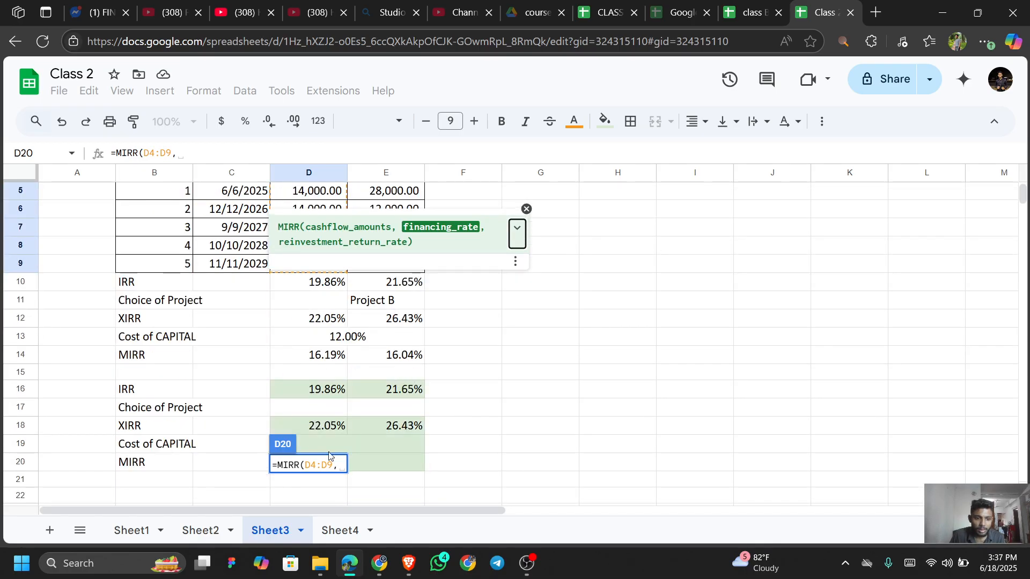
# Step: Complete the Project A MIRR formula in D20, using cost of capital D13 as both the financing and reinvestment rates
pyautogui.click(346, 336)
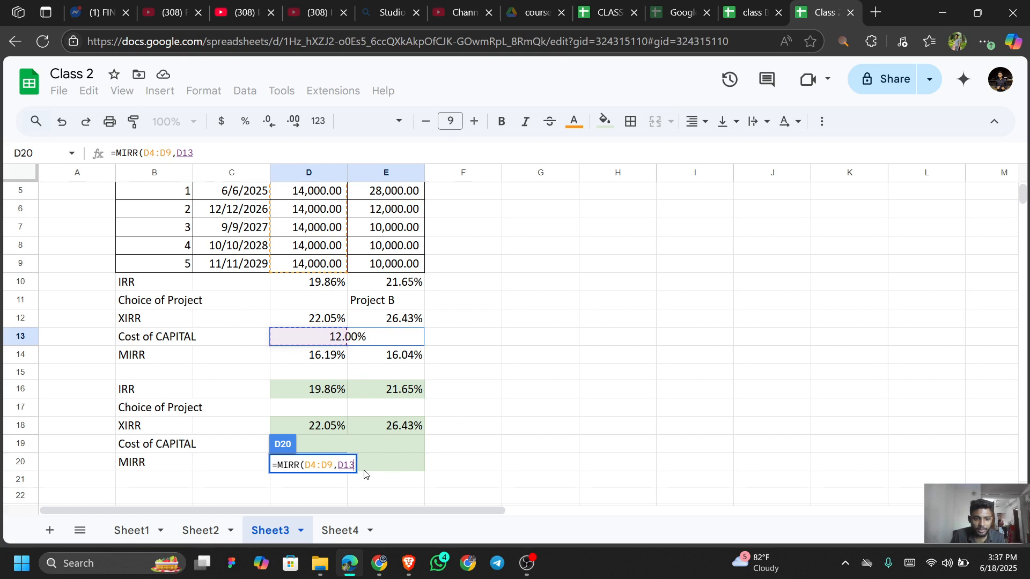
pyautogui.write(',')
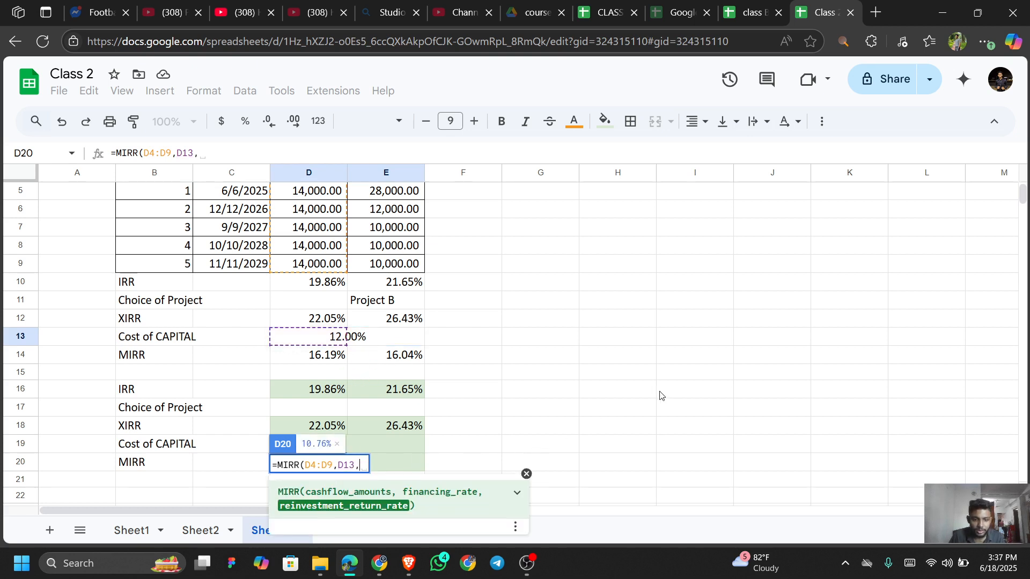
pyautogui.click(345, 336)
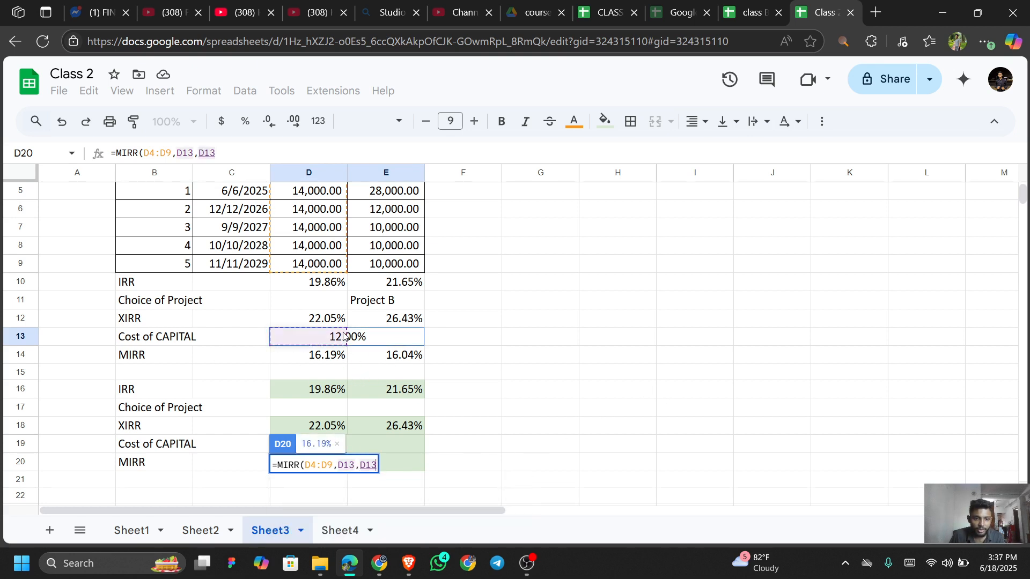
pyautogui.press('Return')
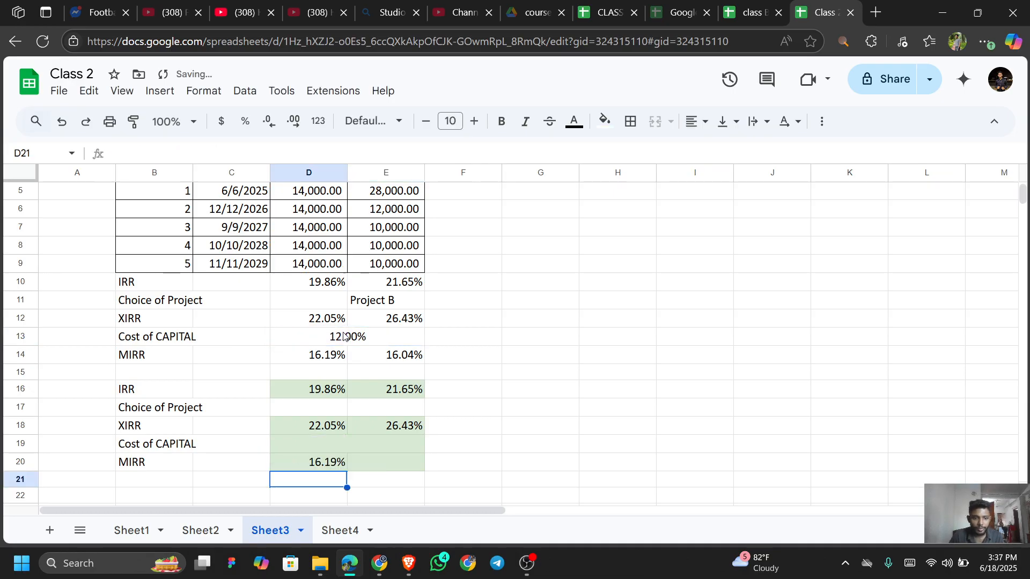
# Step: Try to fill the MIRR formula from D20 across to E20, and undo the fill
pyautogui.press('Up')
pyautogui.press('Right')
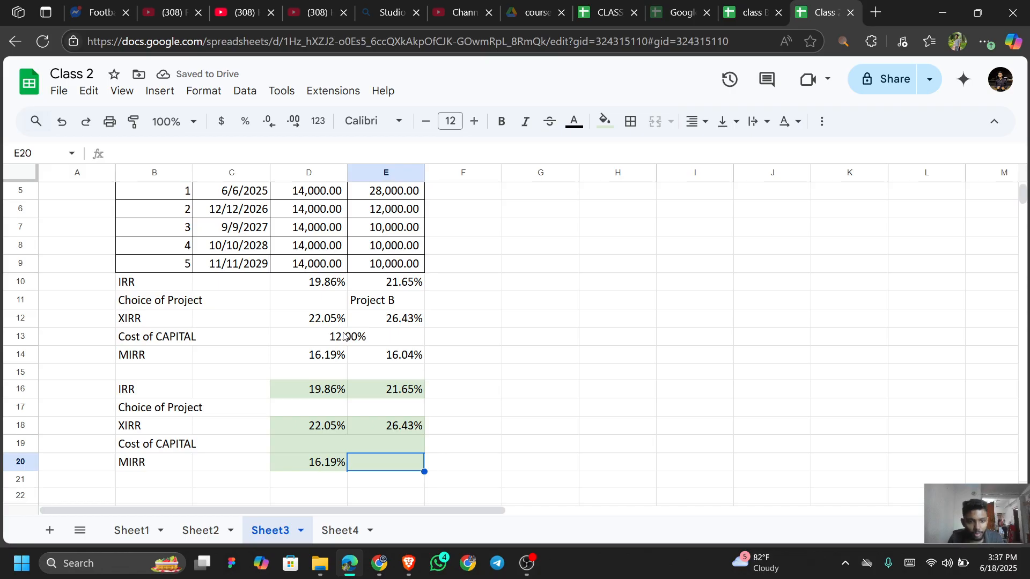
pyautogui.press('Left')
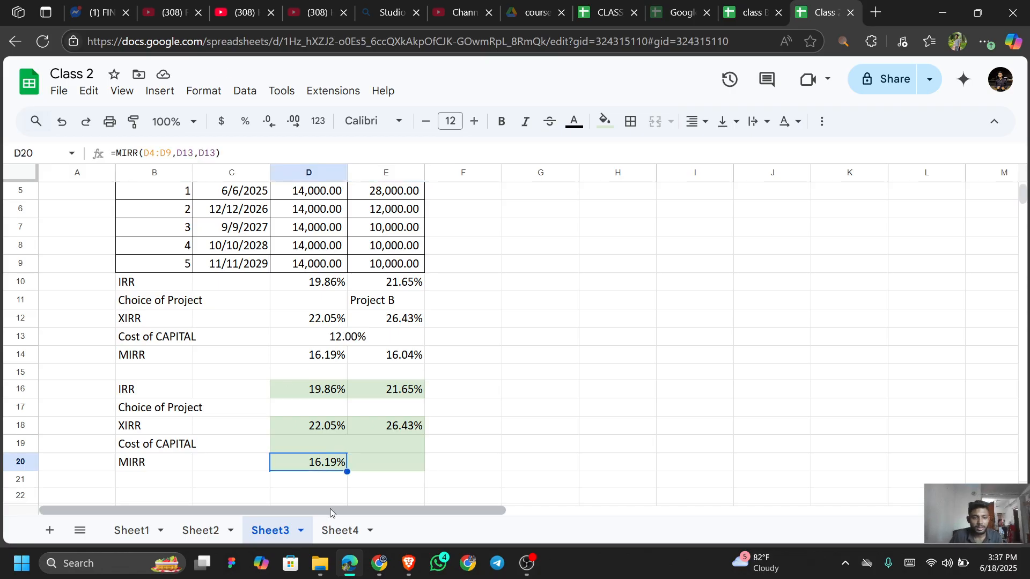
pyautogui.moveTo(347, 470); pyautogui.dragTo(424, 471)
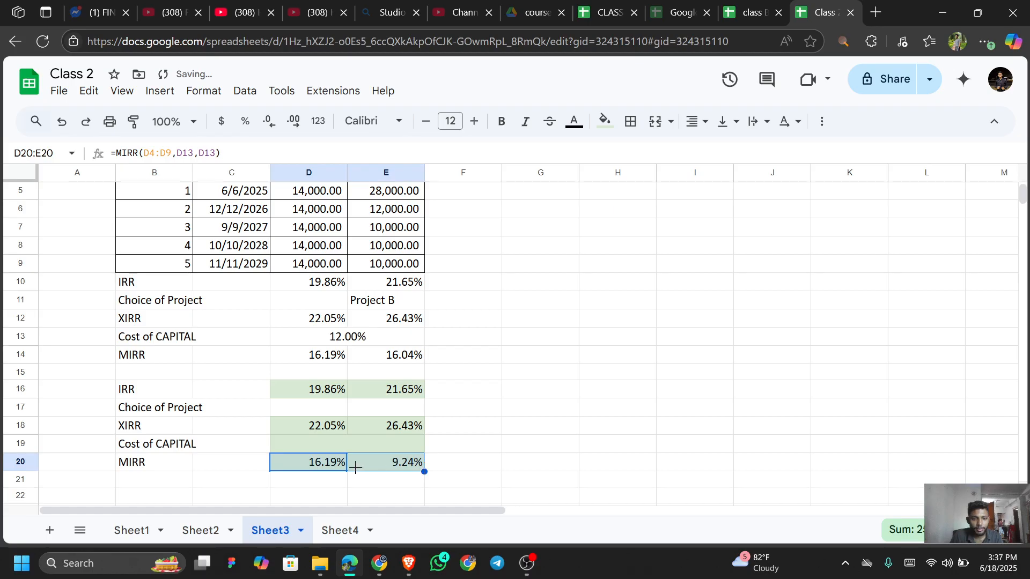
pyautogui.hotkey('ctrl', 'z')
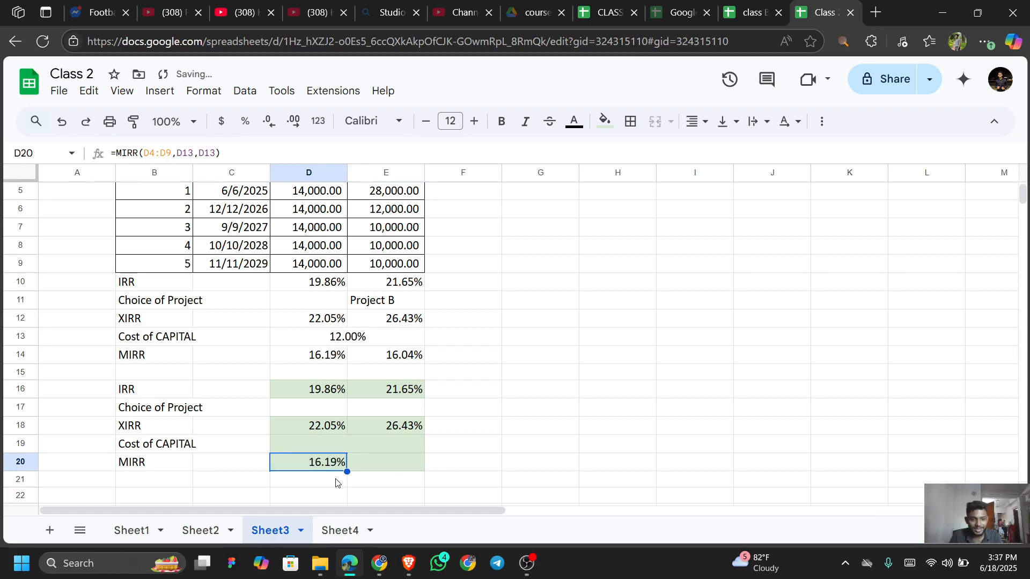
# Step: Begin a MIRR formula in E20 with the Project B cash flows E4:E9 as its first argument
pyautogui.click(384, 466)
pyautogui.write('=')
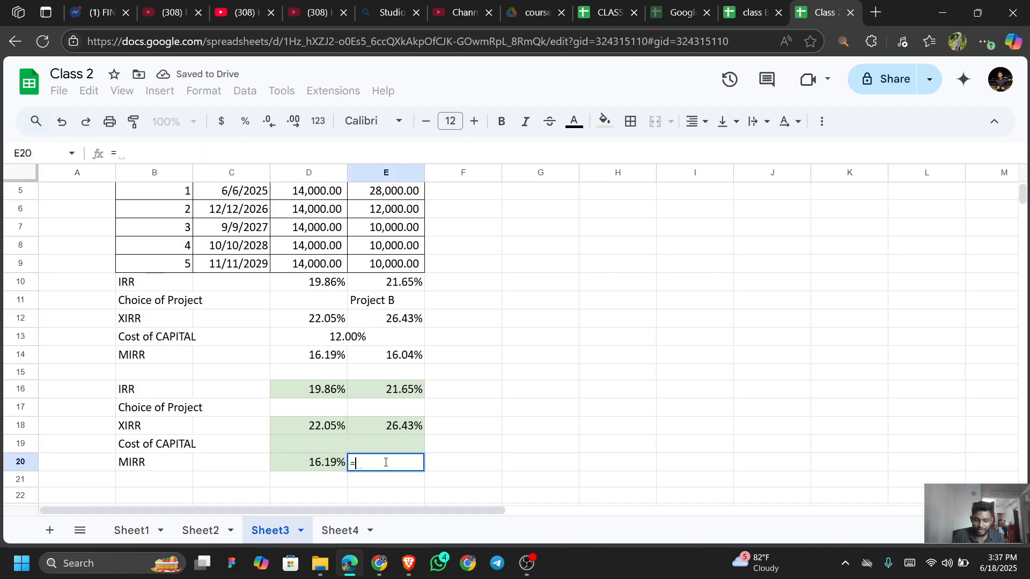
pyautogui.write('MIRR(')
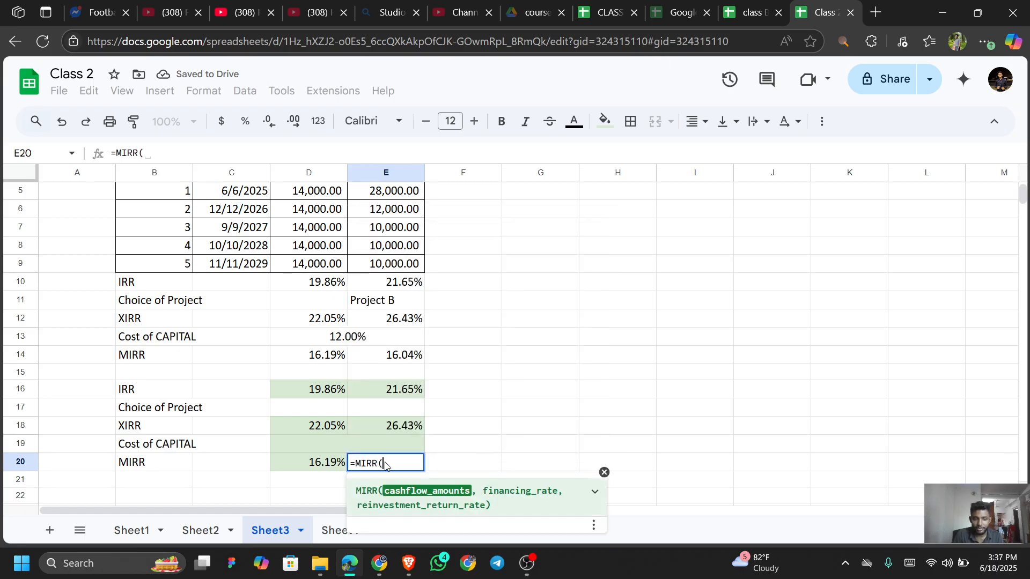
pyautogui.scroll(3, 380, 253)
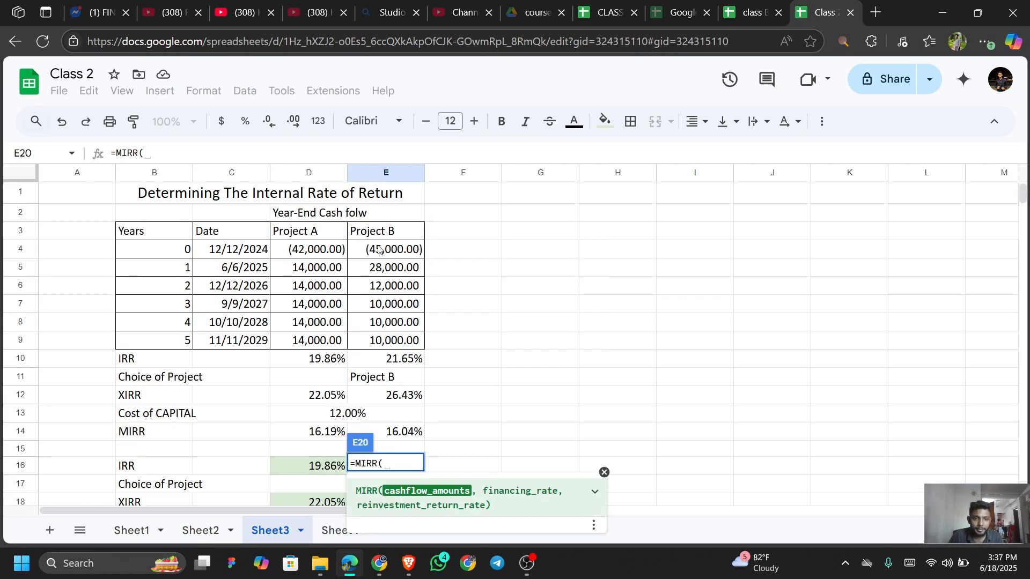
pyautogui.click(379, 252)
pyautogui.hotkey('shift', 'Down')
pyautogui.hotkey('shift', 'Down')
pyautogui.hotkey('shift', 'Down')
pyautogui.hotkey('shift', 'Down')
pyautogui.hotkey('shift', 'Down')
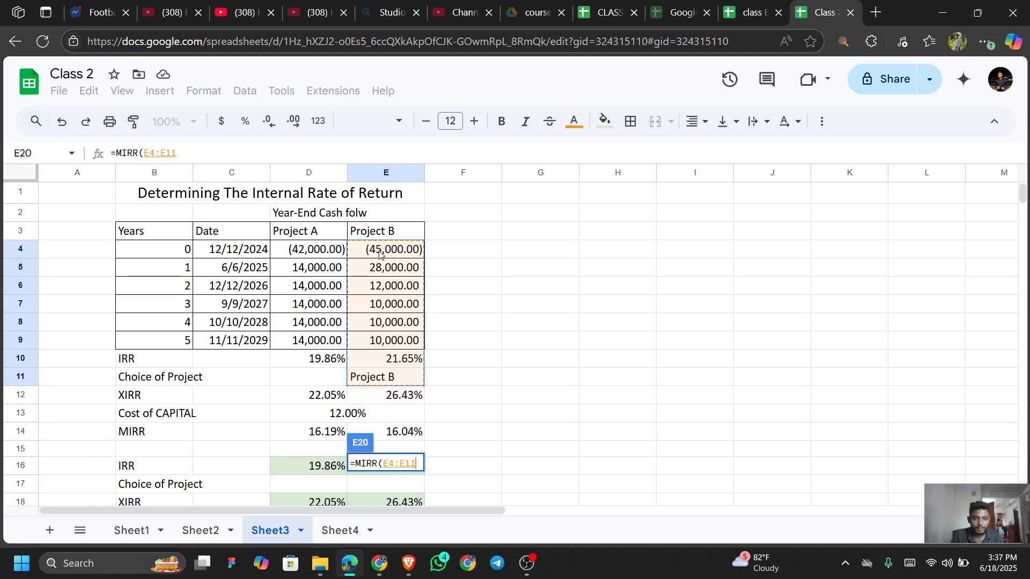
# Step: Complete the Project B MIRR formula in E20, using D13 as both the financing and reinvestment rates
pyautogui.scroll(-4, 382, 266)
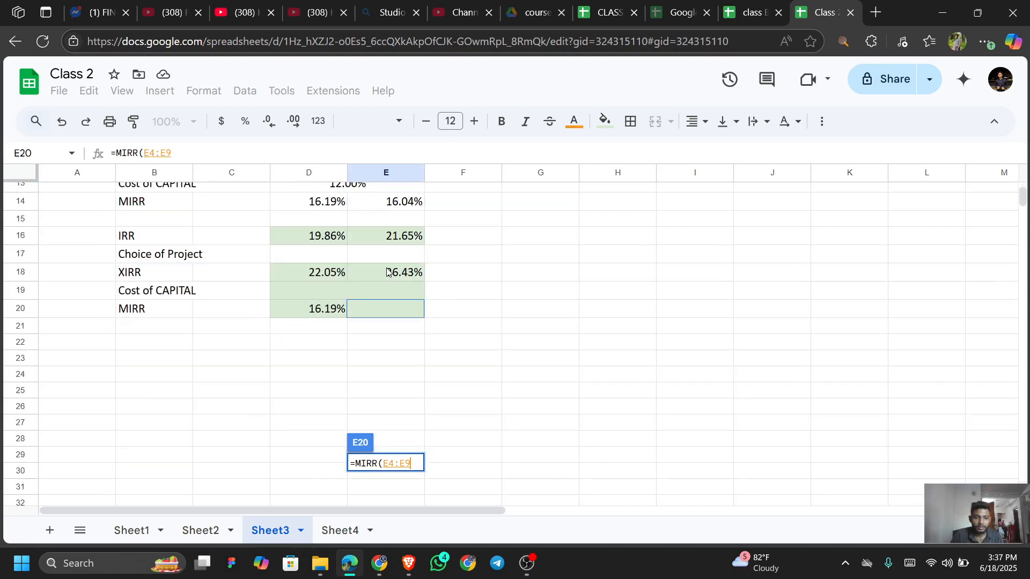
pyautogui.scroll(1, 387, 271)
pyautogui.write(',')
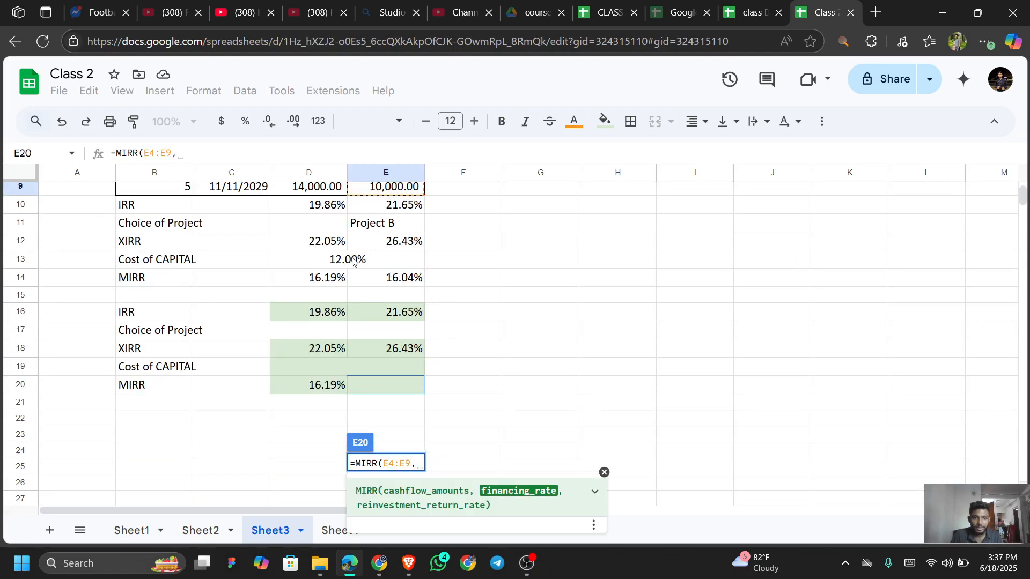
pyautogui.click(368, 262)
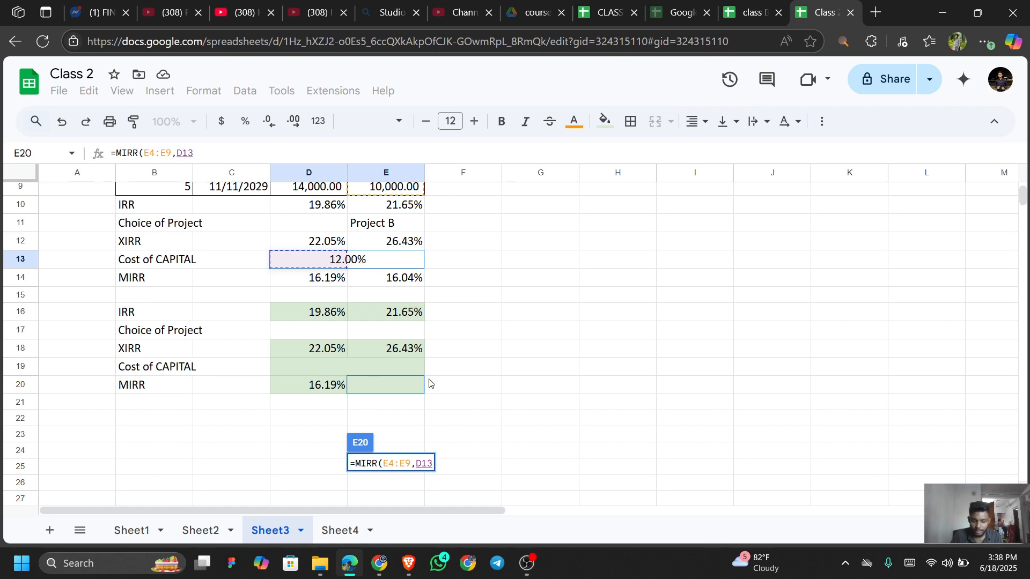
pyautogui.write(',')
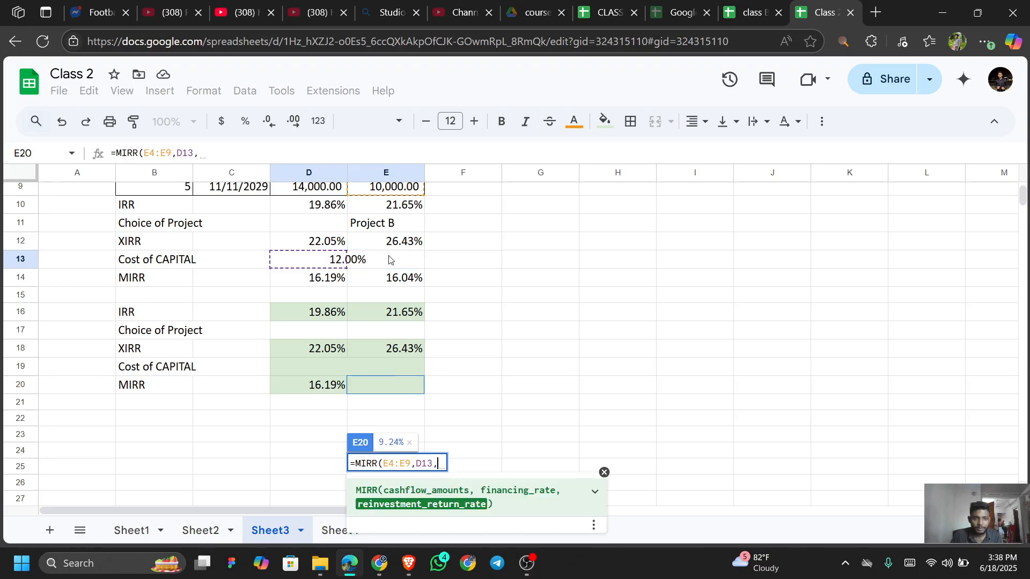
pyautogui.click(343, 263)
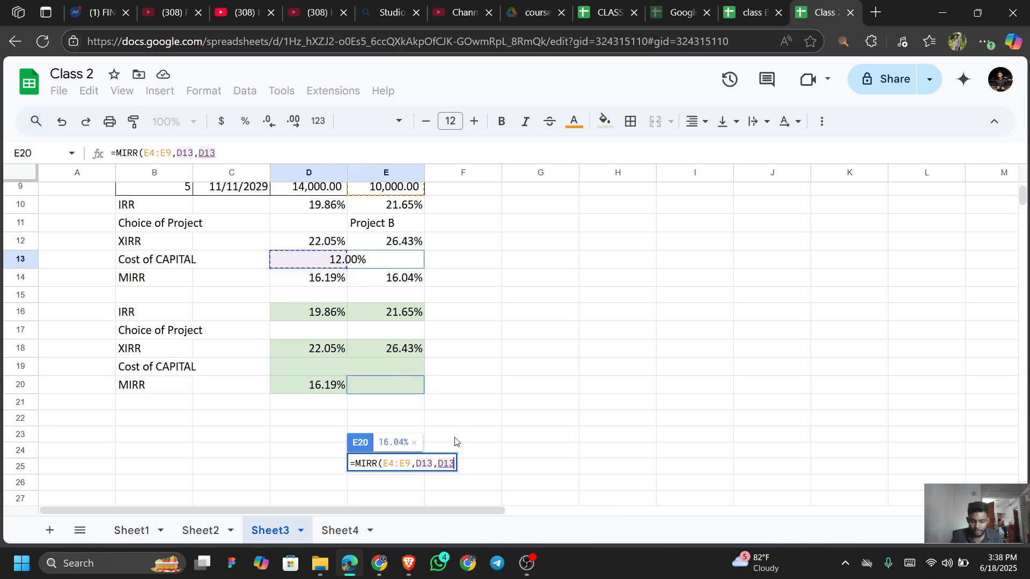
pyautogui.write(')\\')
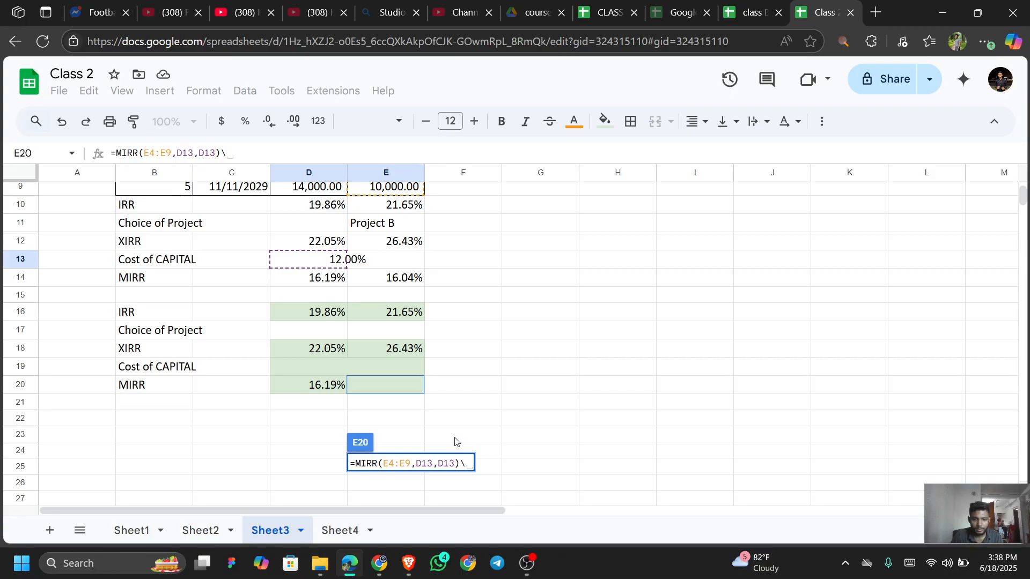
pyautogui.press('BackSpace')
pyautogui.press('Return')
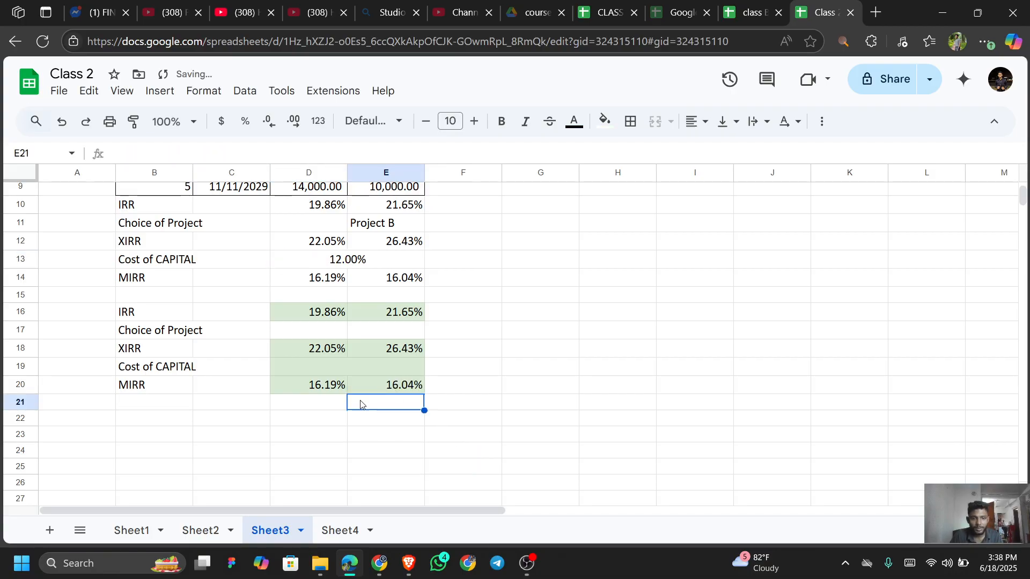
pyautogui.scroll(2, 376, 402)
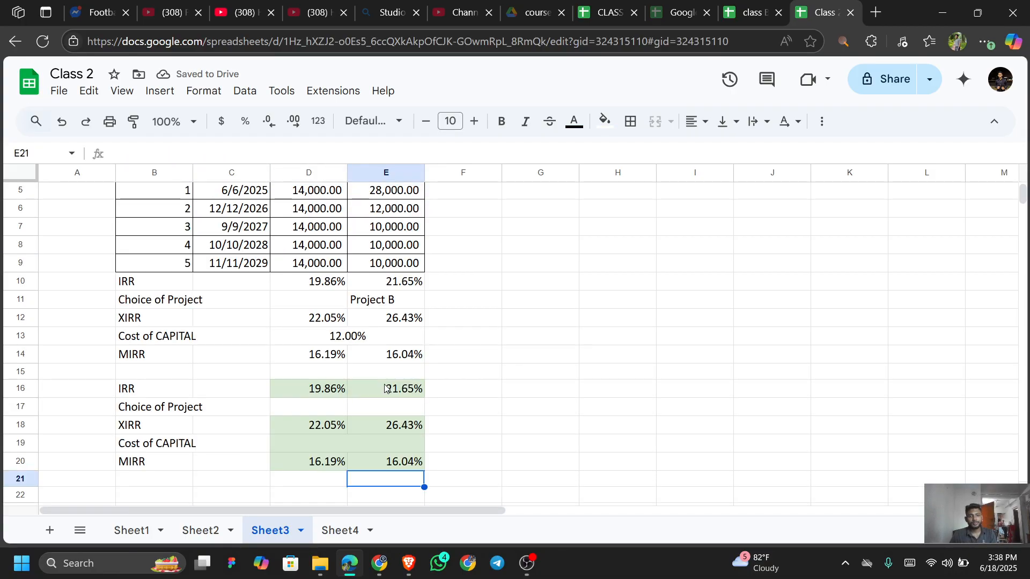
pyautogui.scroll(2, 279, 332)
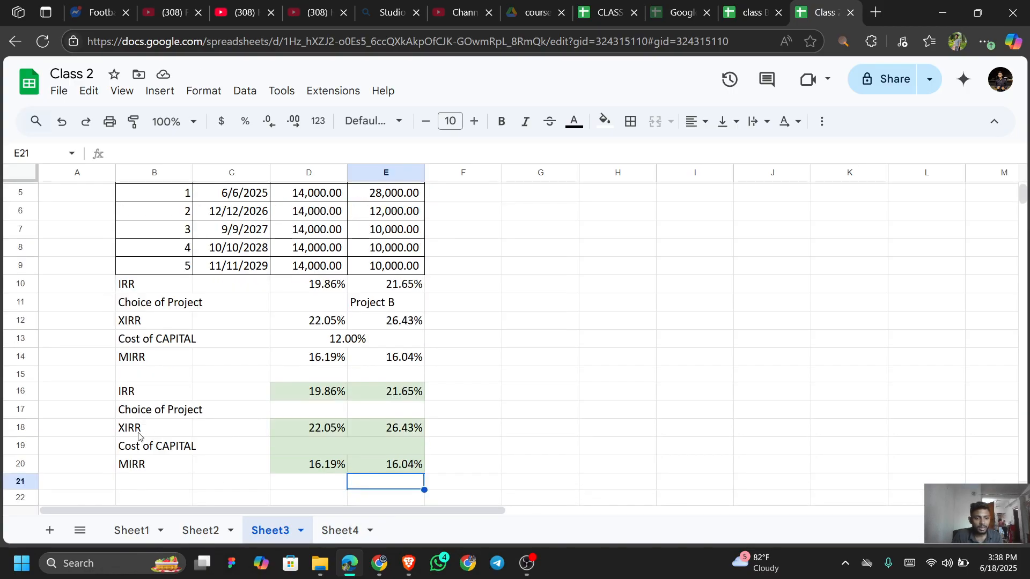
pyautogui.click(138, 434)
pyautogui.click(144, 463)
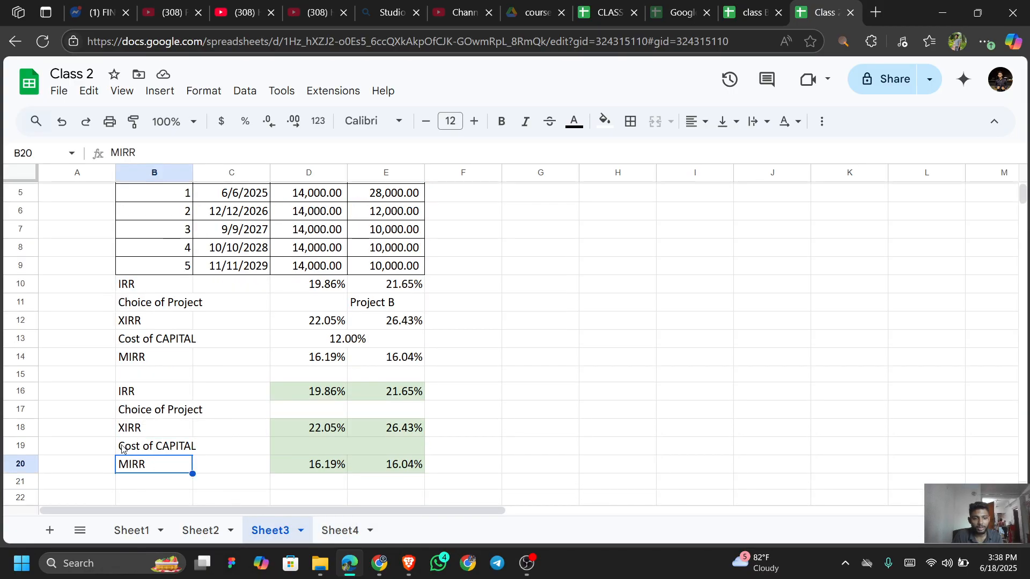
# Step: Switch to Sheet4 and begin a PMT formula in C6 with B3/B5 as the periodic rate
pyautogui.click(338, 529)
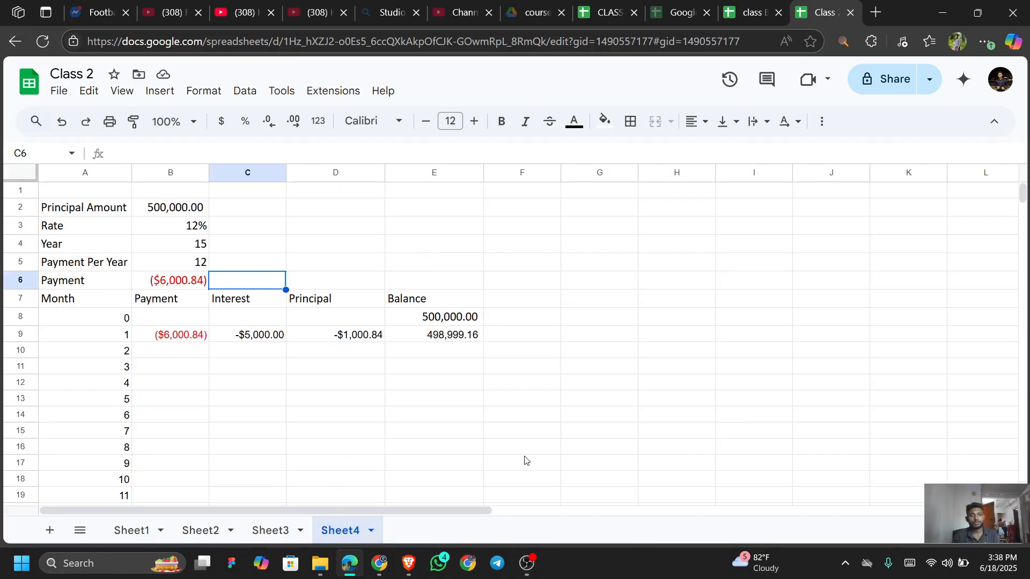
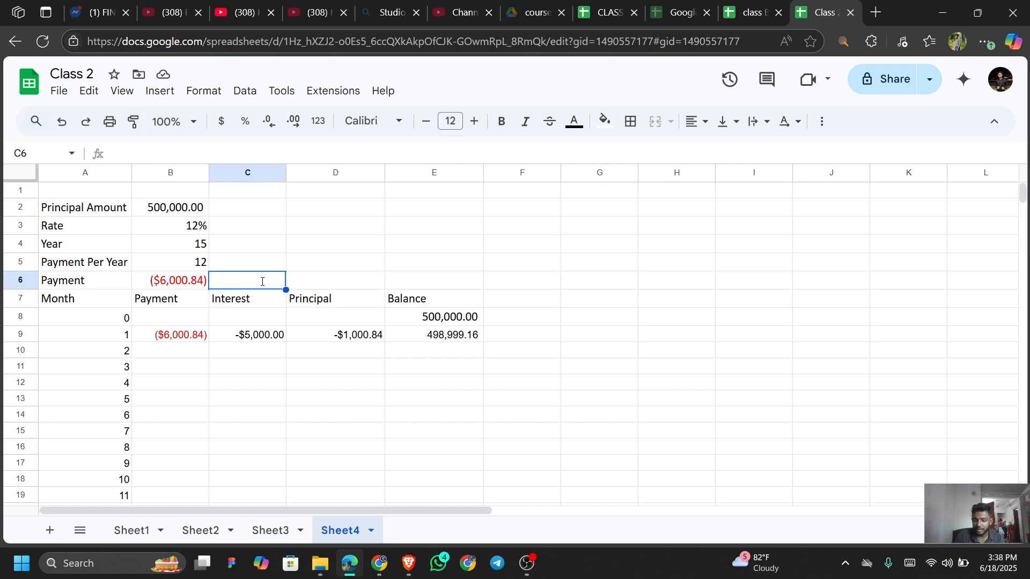
pyautogui.write('=P')
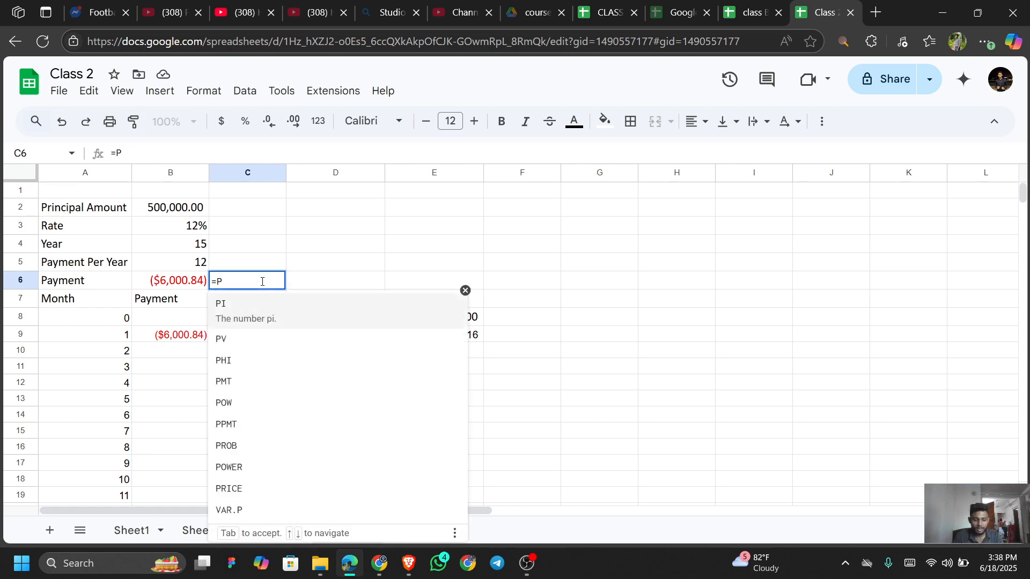
pyautogui.write('MT')
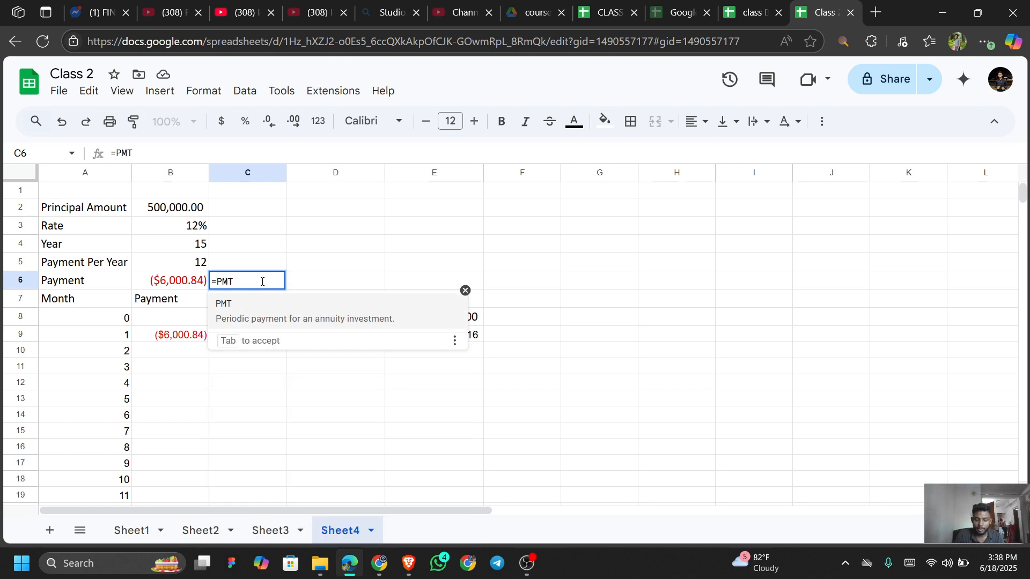
pyautogui.write('(')
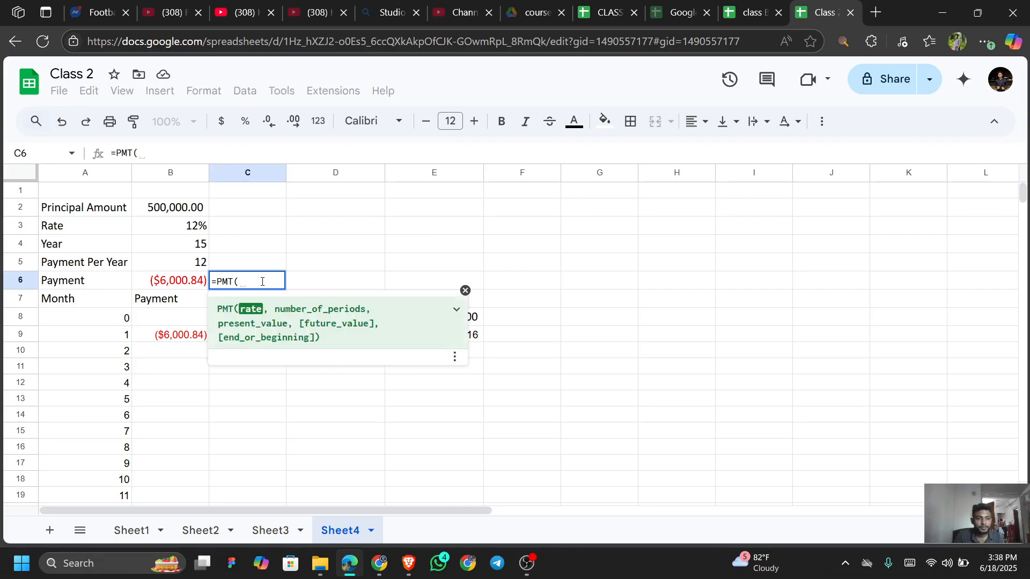
pyautogui.click(178, 231)
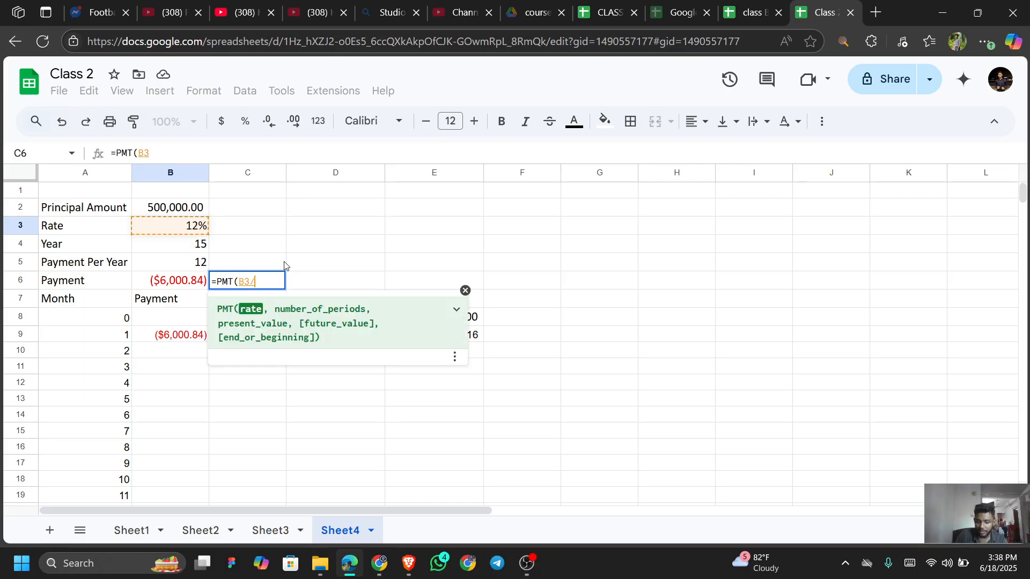
pyautogui.write('/')
pyautogui.click(205, 260)
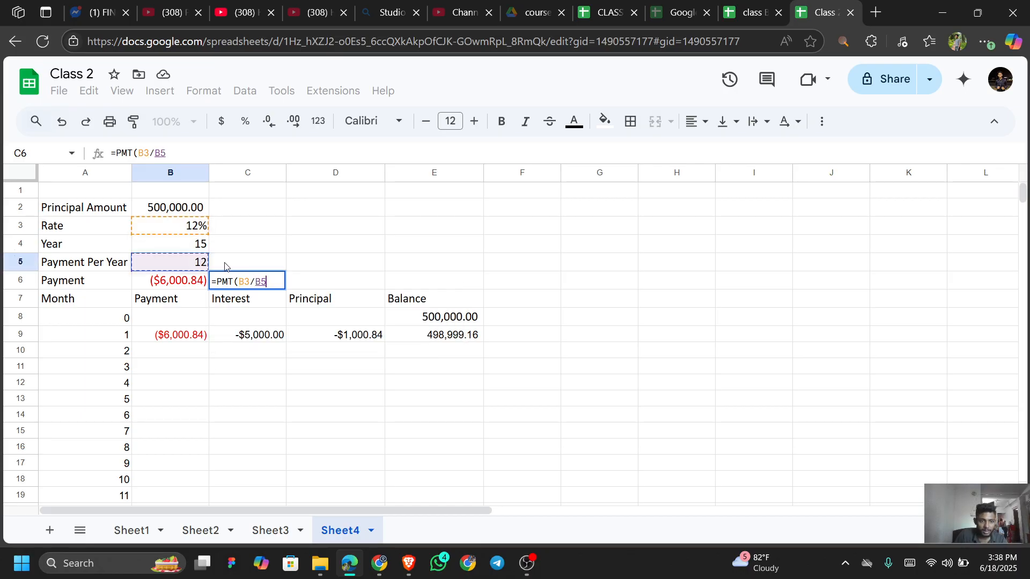
pyautogui.write(',')
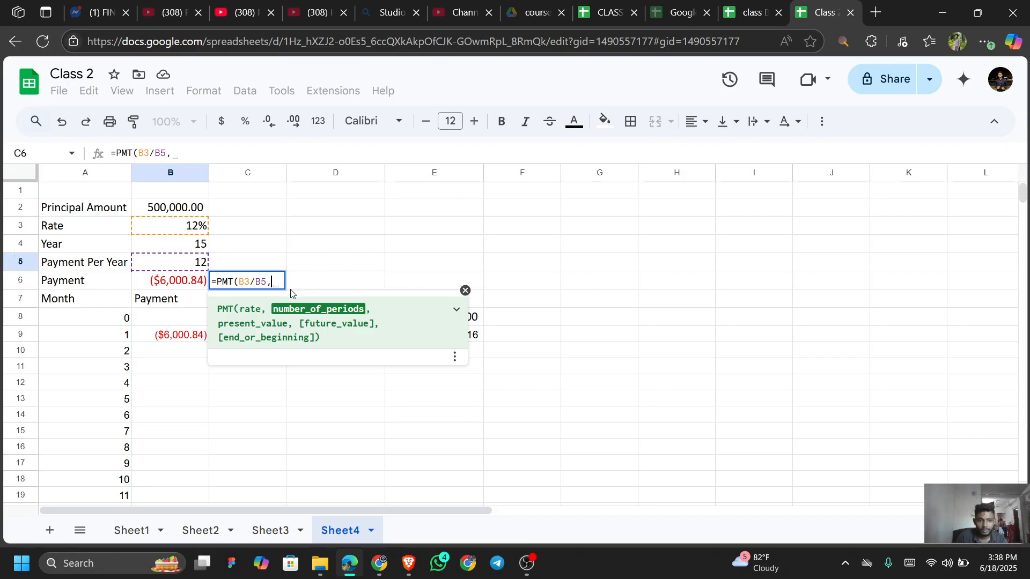
# Step: Complete the PMT formula in C6 with B4*B5 periods, B2 as present value, and 0 for both future value and payment timing
pyautogui.click(161, 245)
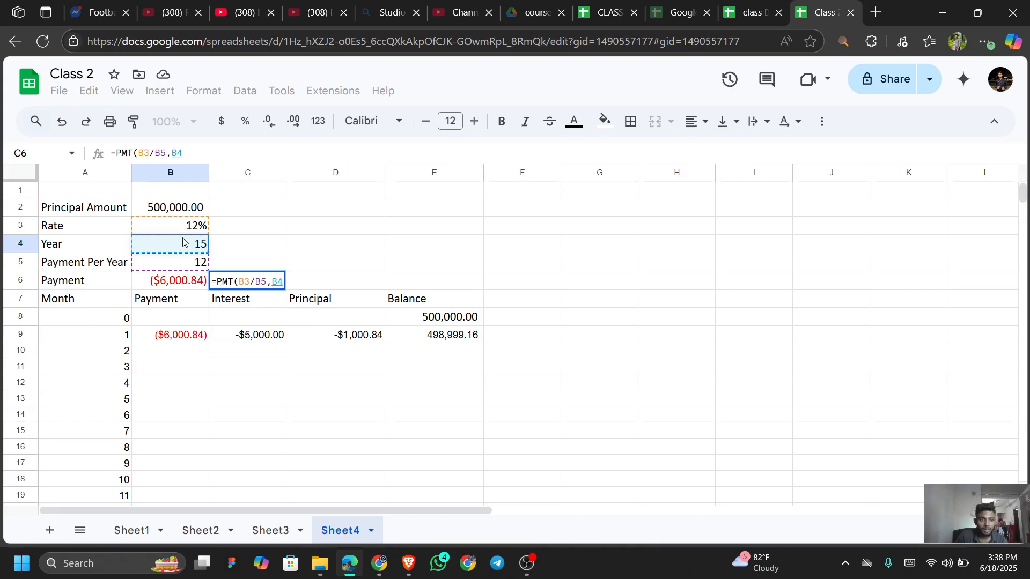
pyautogui.write('*')
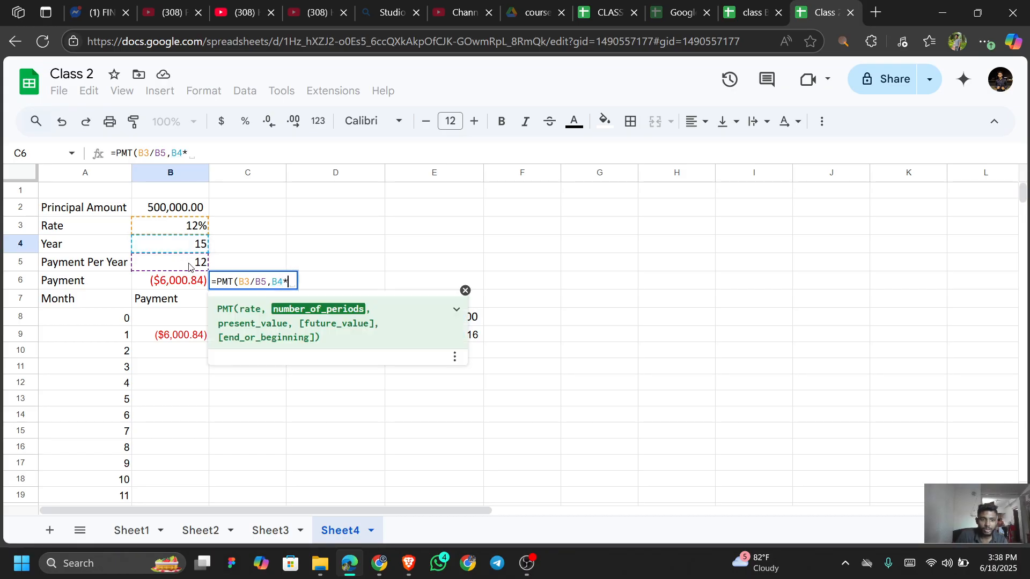
pyautogui.click(189, 266)
pyautogui.write(',')
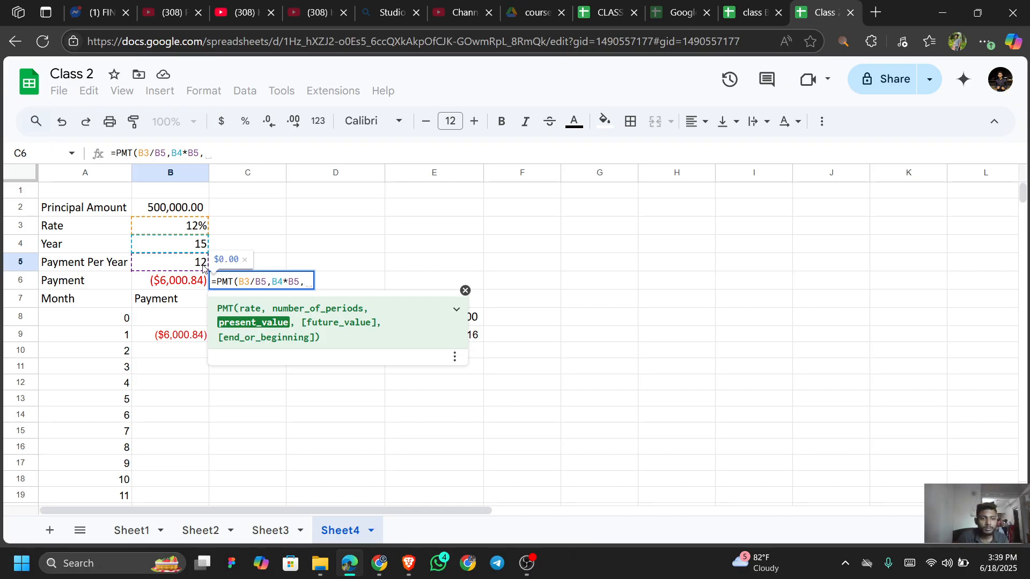
pyautogui.click(163, 211)
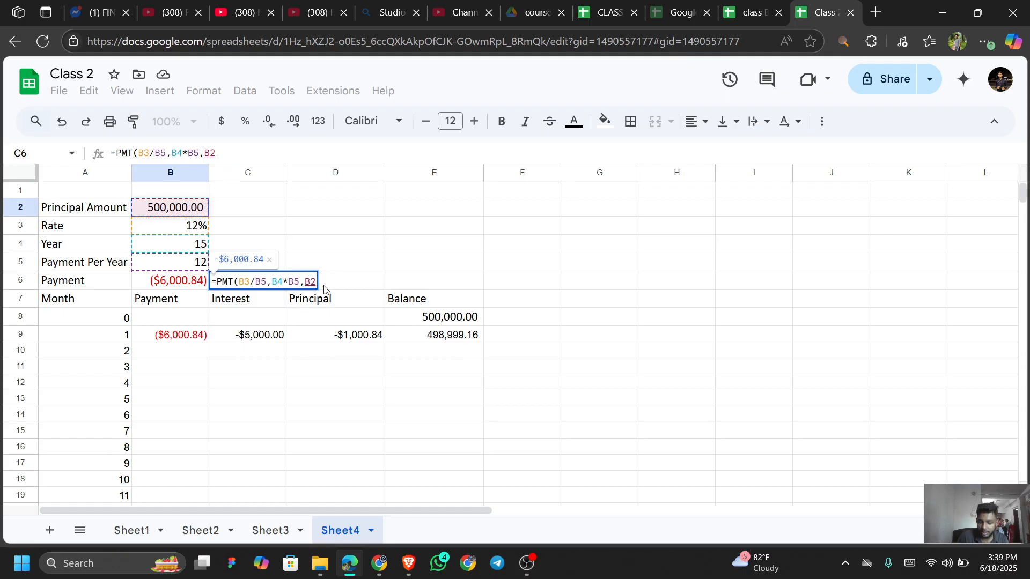
pyautogui.write(',')
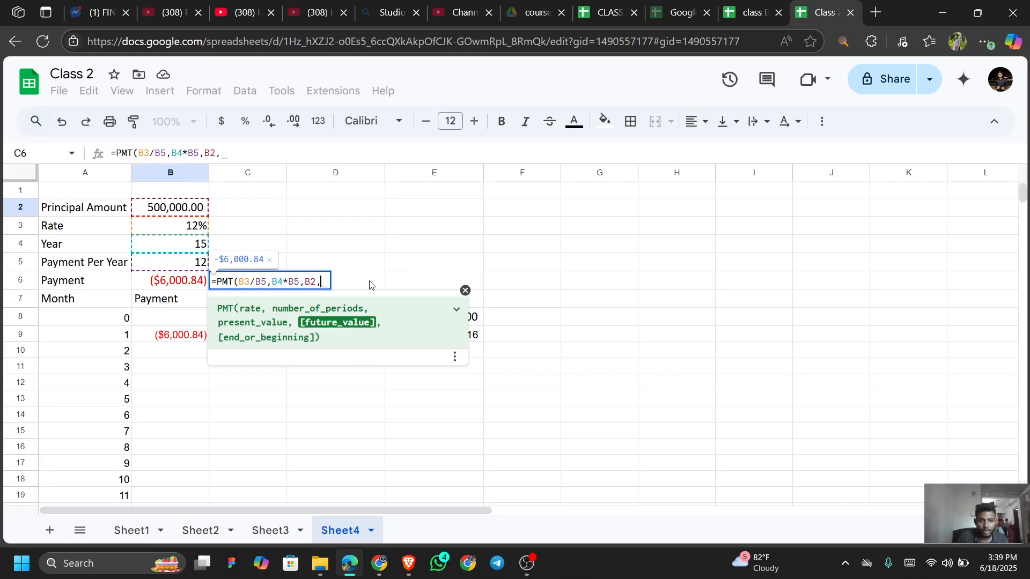
pyautogui.write('0')
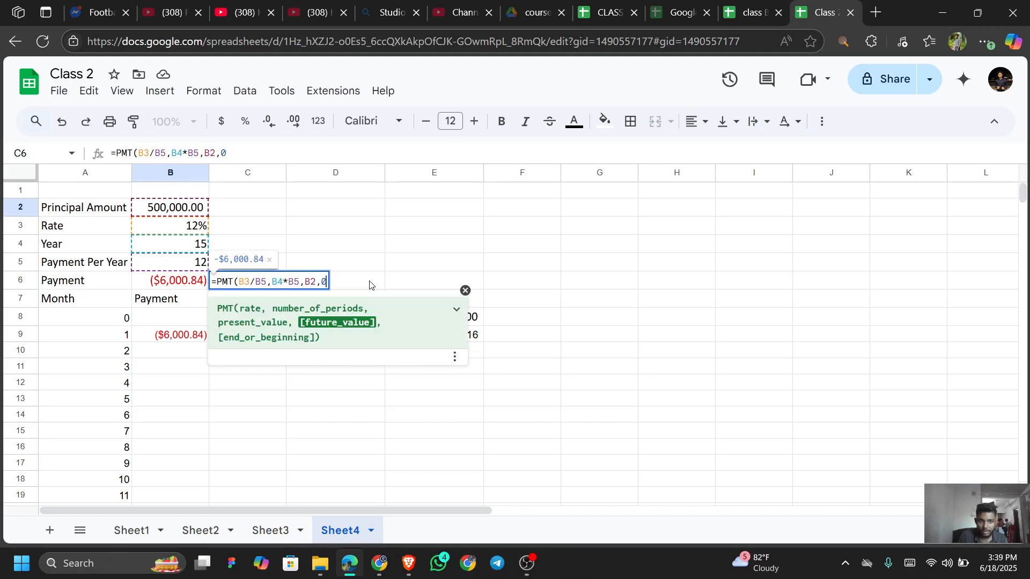
pyautogui.write(', ')
pyautogui.write('0)')
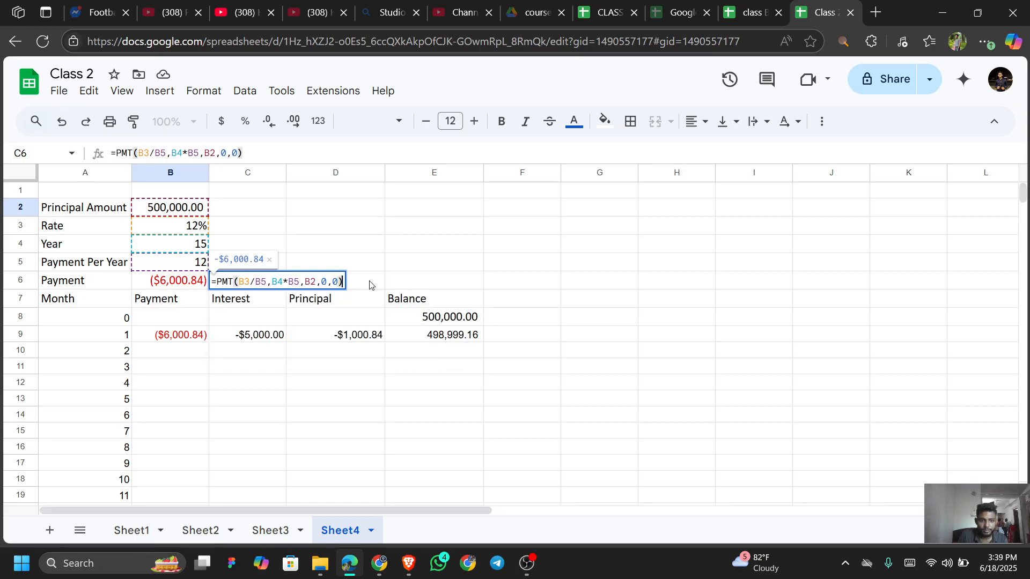
pyautogui.press('Return')
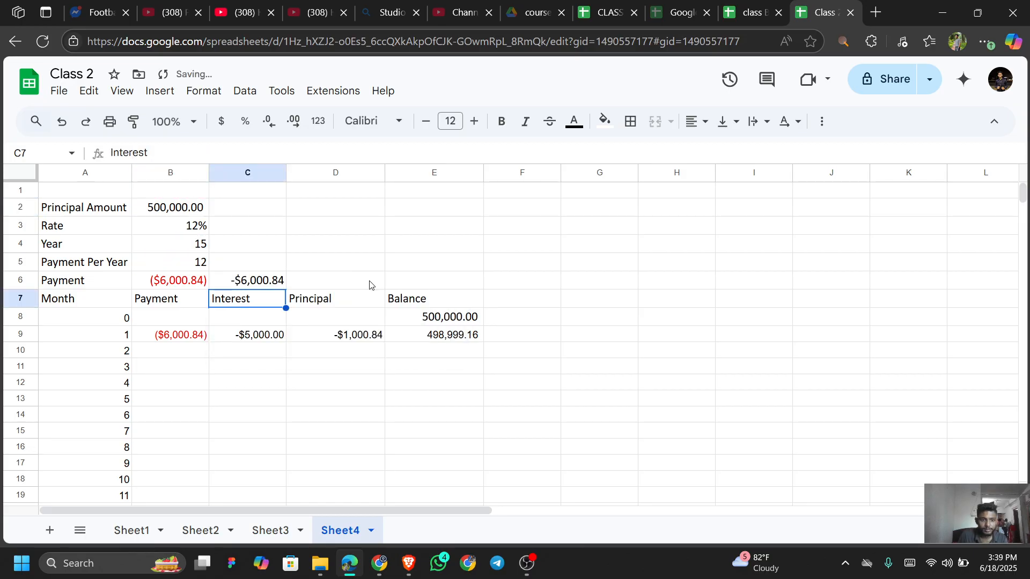
pyautogui.press('Up')
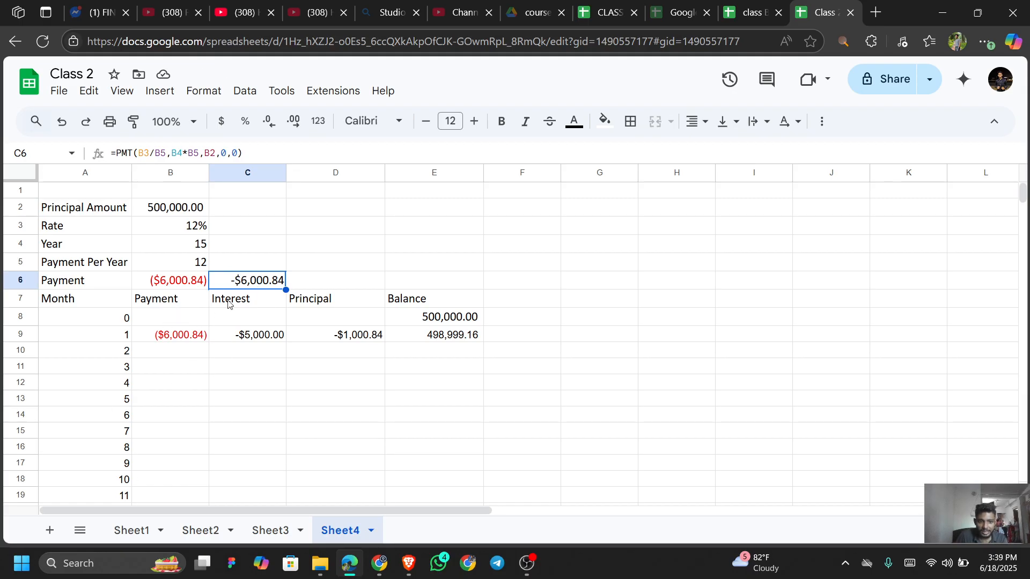
# Step: Fill the month 1 payment in B9 down the Payment column through B188, the row for month 180
pyautogui.click(180, 336)
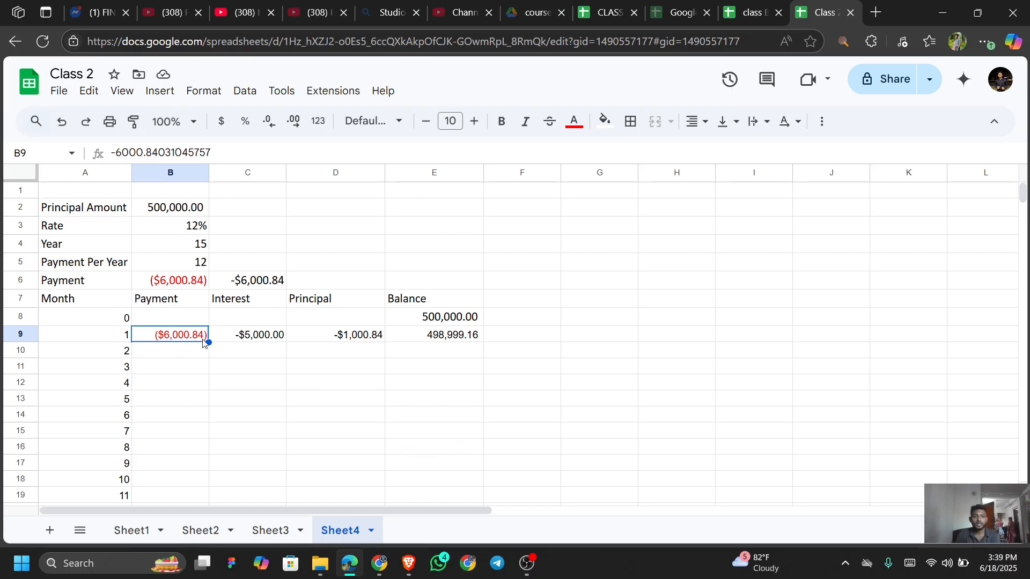
pyautogui.scroll(-20, 202, 386)
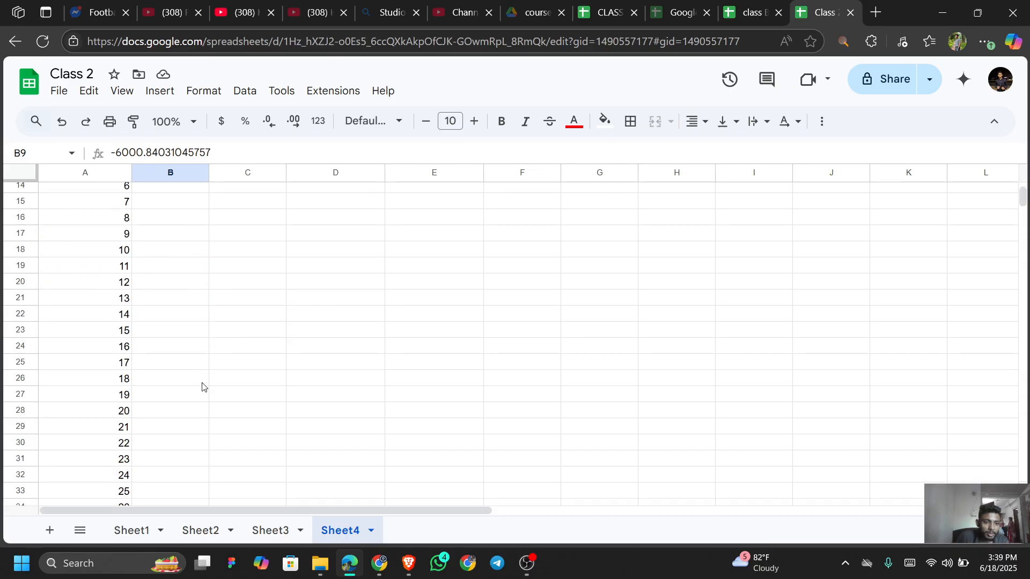
pyautogui.scroll(-20, 202, 406)
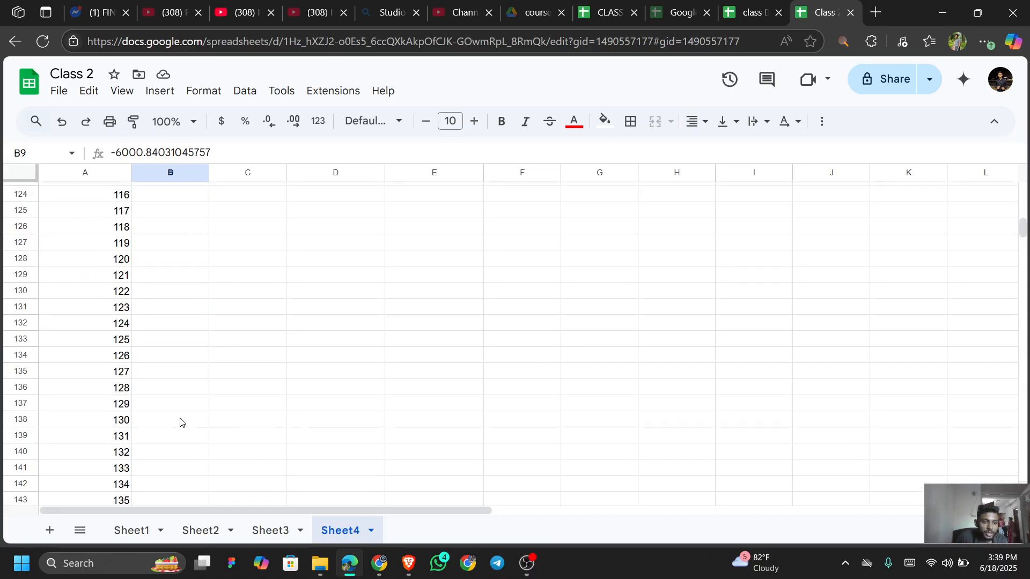
pyautogui.scroll(4, 135, 410)
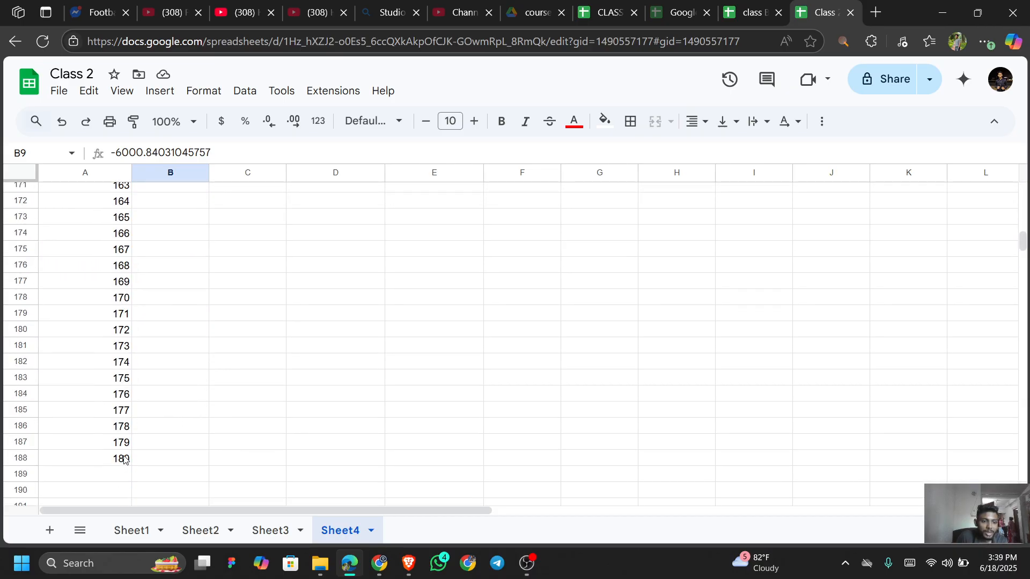
pyautogui.scroll(15, 161, 448)
pyautogui.scroll(20, 164, 447)
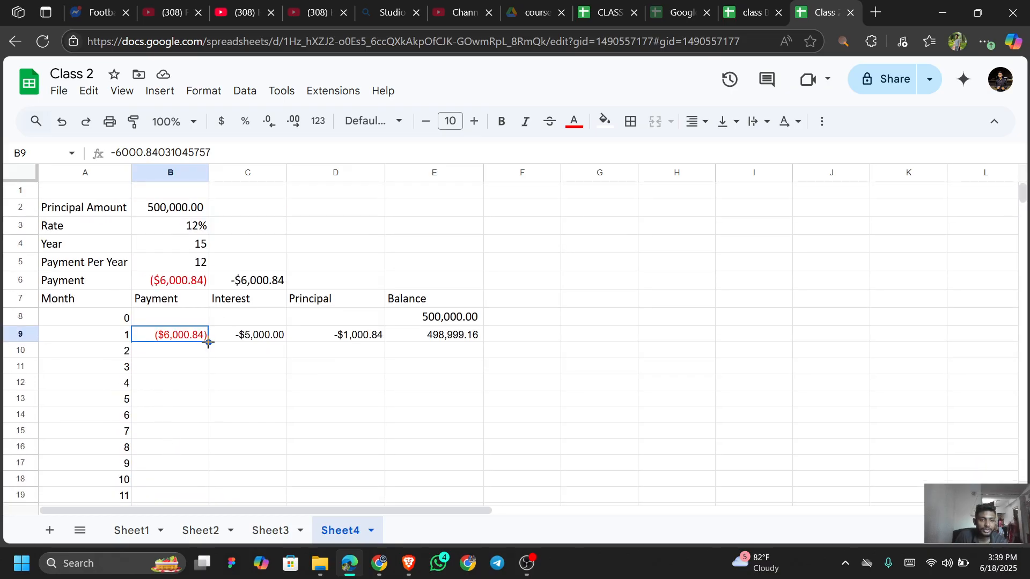
pyautogui.moveTo(209, 342); pyautogui.dragTo(177, 231)
pyautogui.scroll(20, 210, 287)
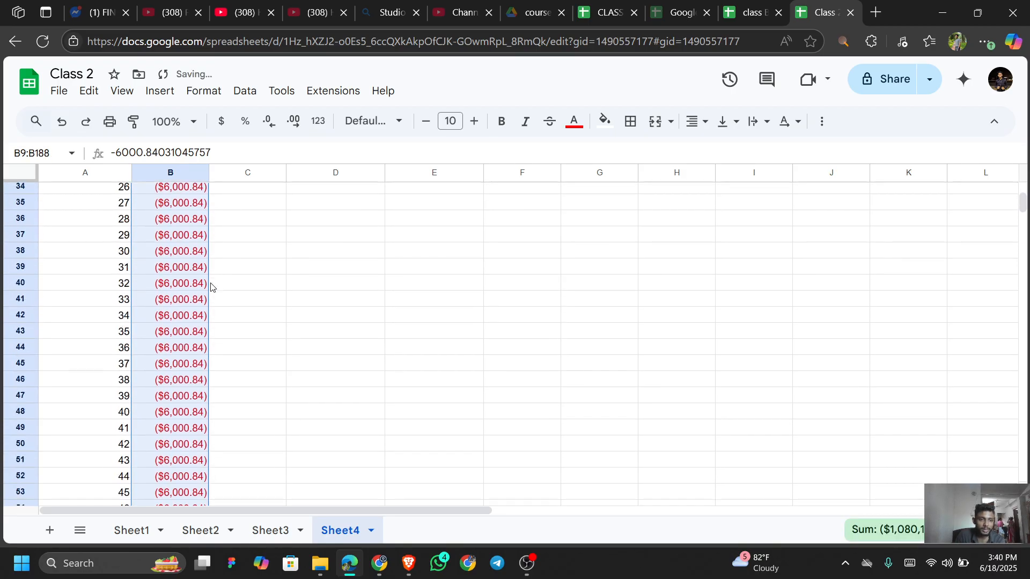
pyautogui.scroll(10, 210, 287)
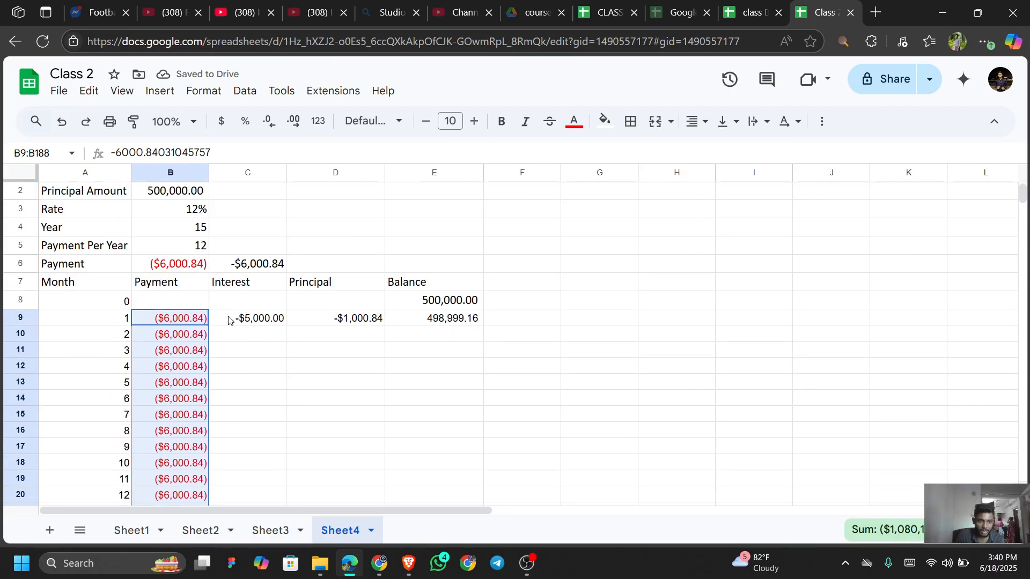
pyautogui.click(260, 335)
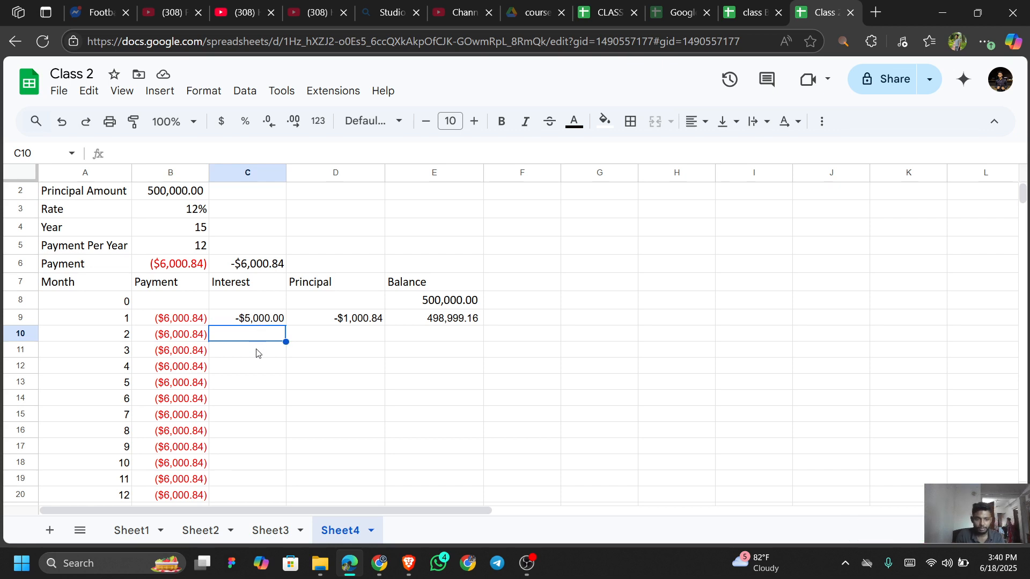
pyautogui.write('=IMP')
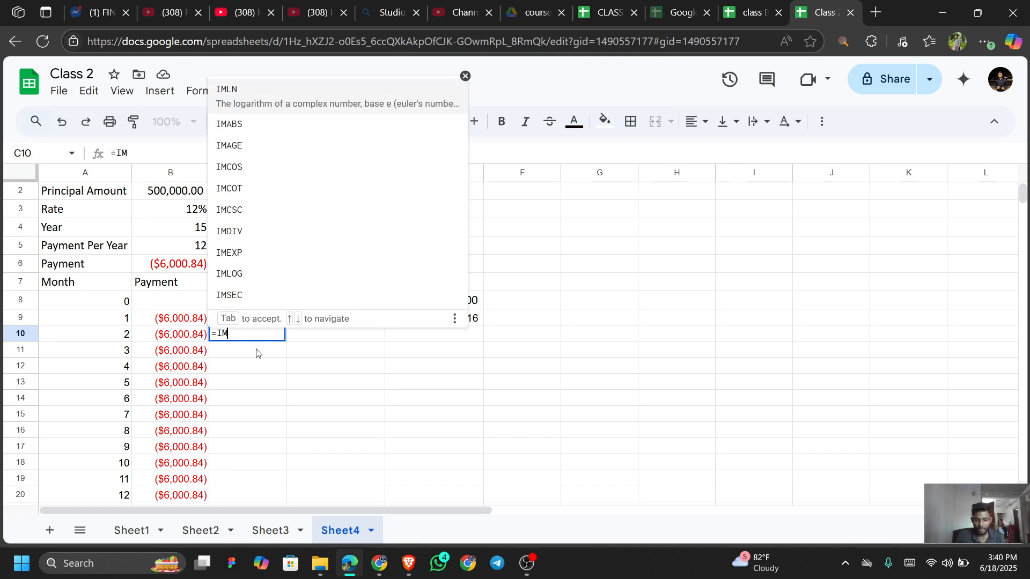
pyautogui.press('BackSpace')
pyautogui.press('BackSpace')
pyautogui.press('BackSpace')
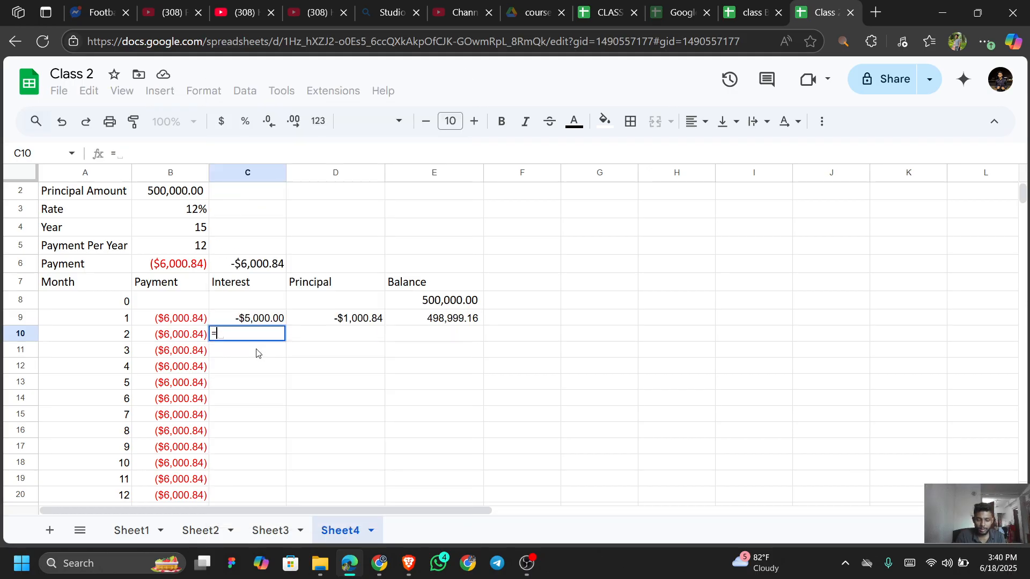
pyautogui.write('IPMT')
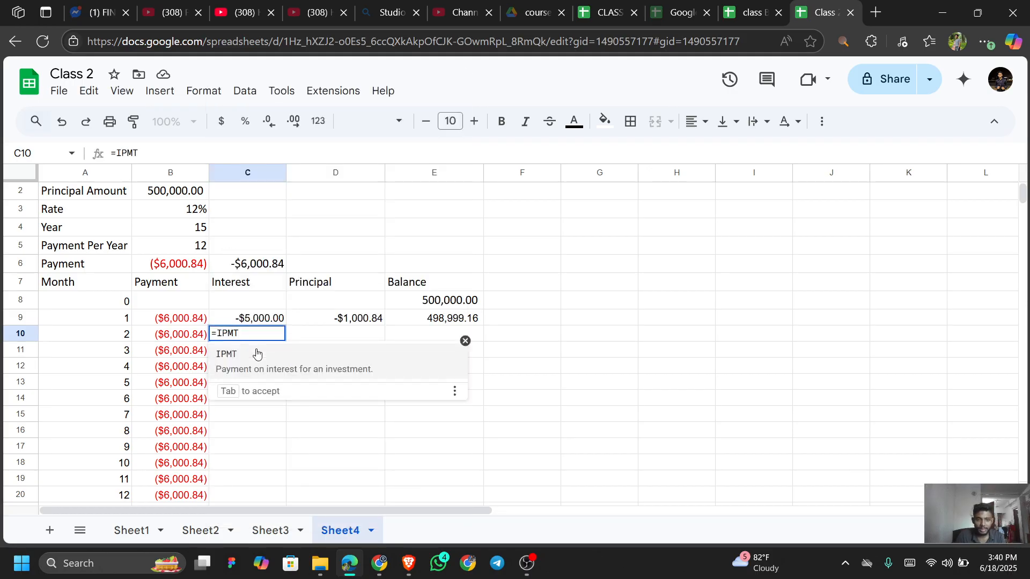
pyautogui.write('(')
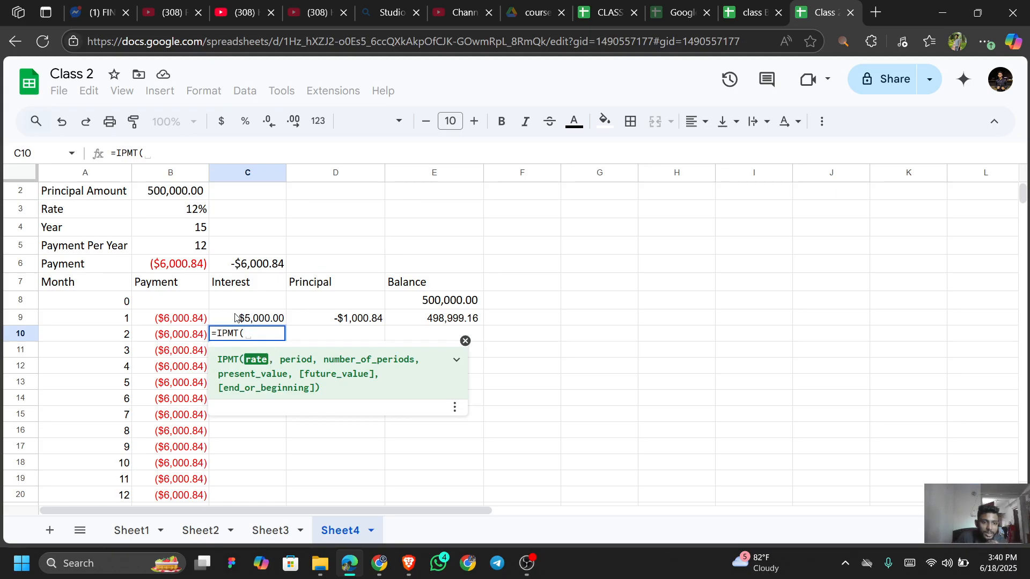
pyautogui.click(193, 210)
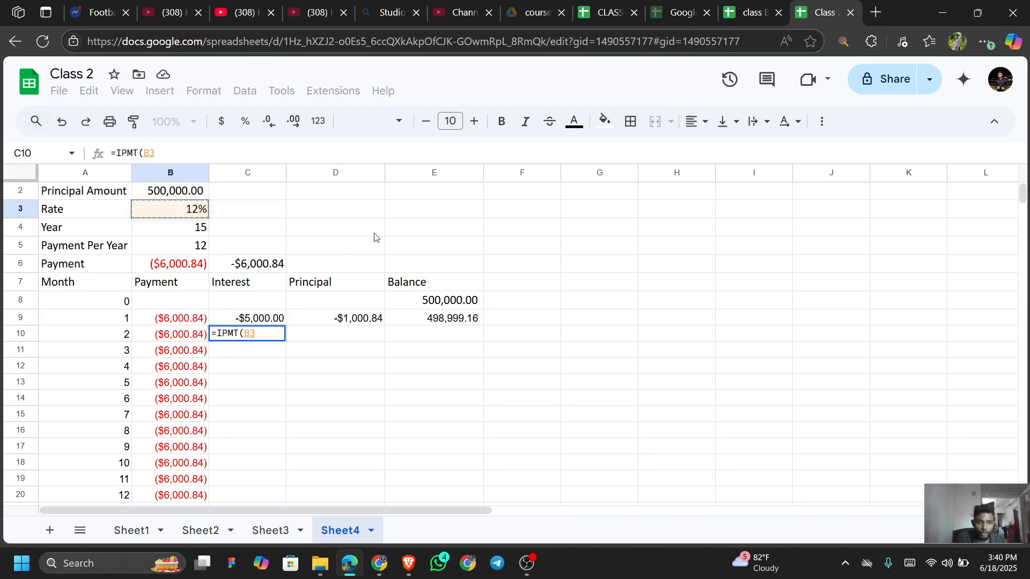
pyautogui.click(349, 216)
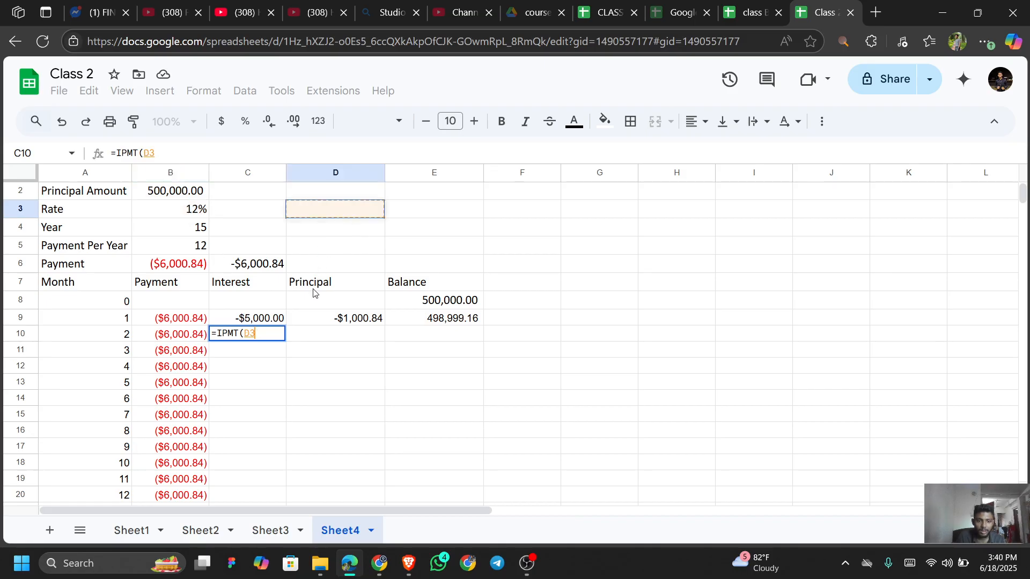
pyautogui.press('BackSpace')
pyautogui.press('BackSpace')
pyautogui.press('BackSpace')
pyautogui.press('BackSpace')
pyautogui.press('BackSpace')
pyautogui.press('BackSpace')
pyautogui.press('BackSpace')
pyautogui.press('BackSpace')
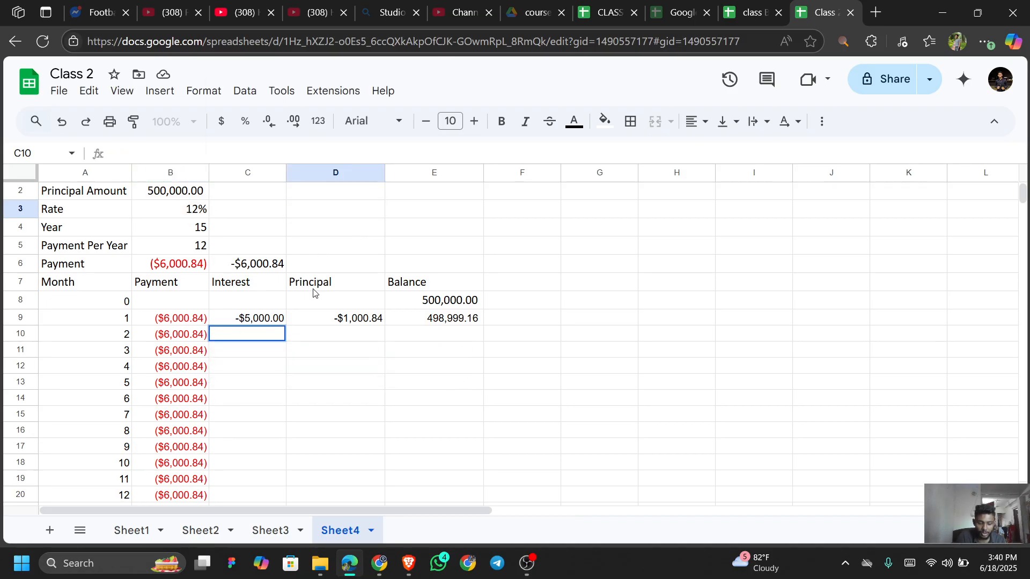
pyautogui.write('F4')
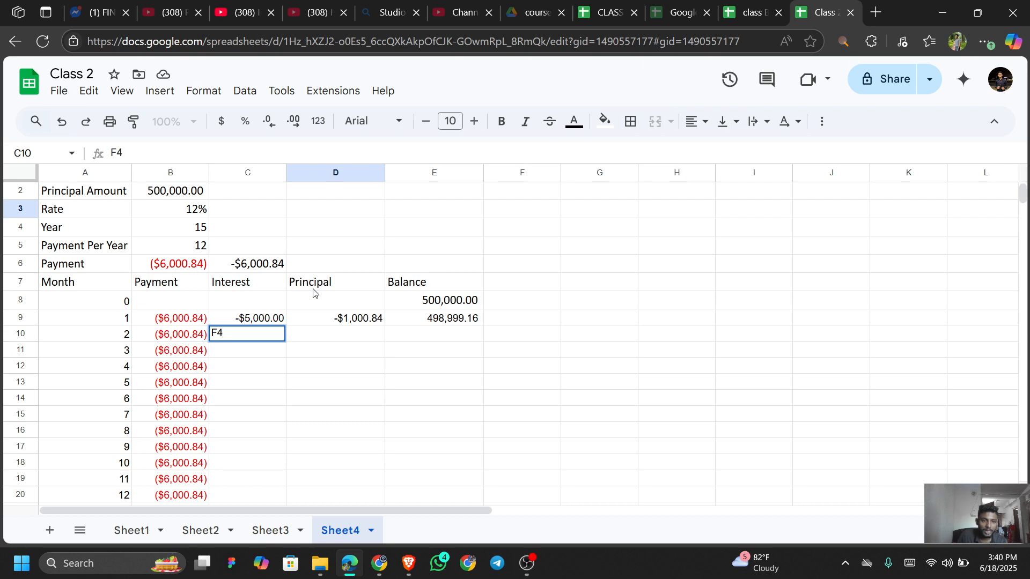
pyautogui.press('BackSpace')
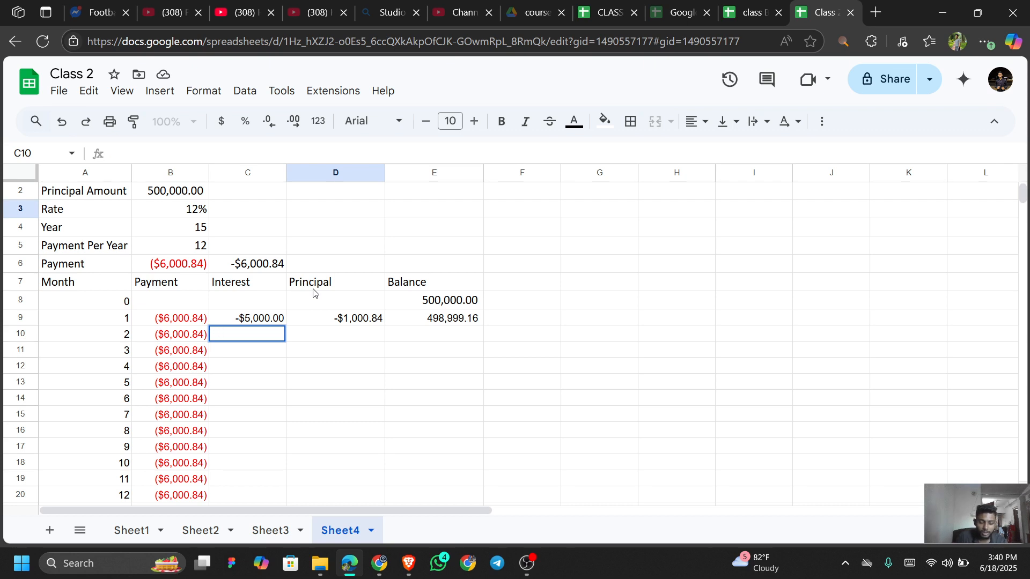
# Step: Begin an IPMT formula in C10 for month 2's interest, with $B$3 as an absolute reference to the rate
pyautogui.write('=')
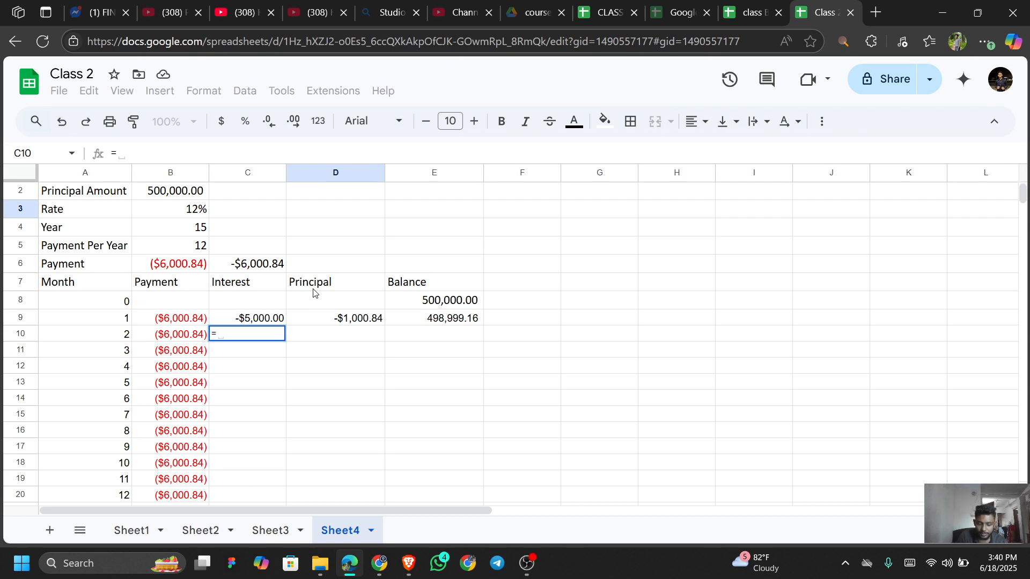
pyautogui.write('IPMT')
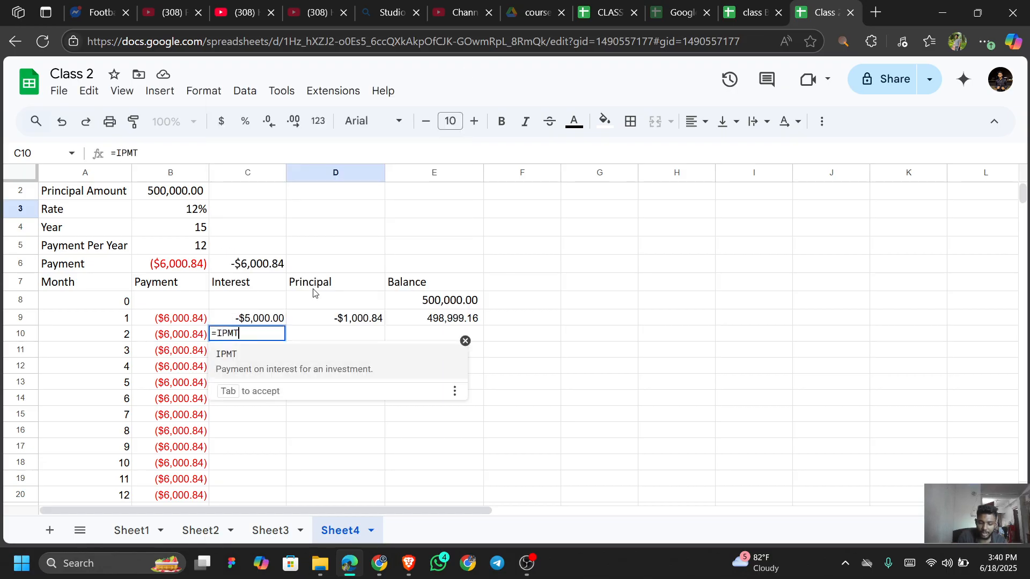
pyautogui.write('(')
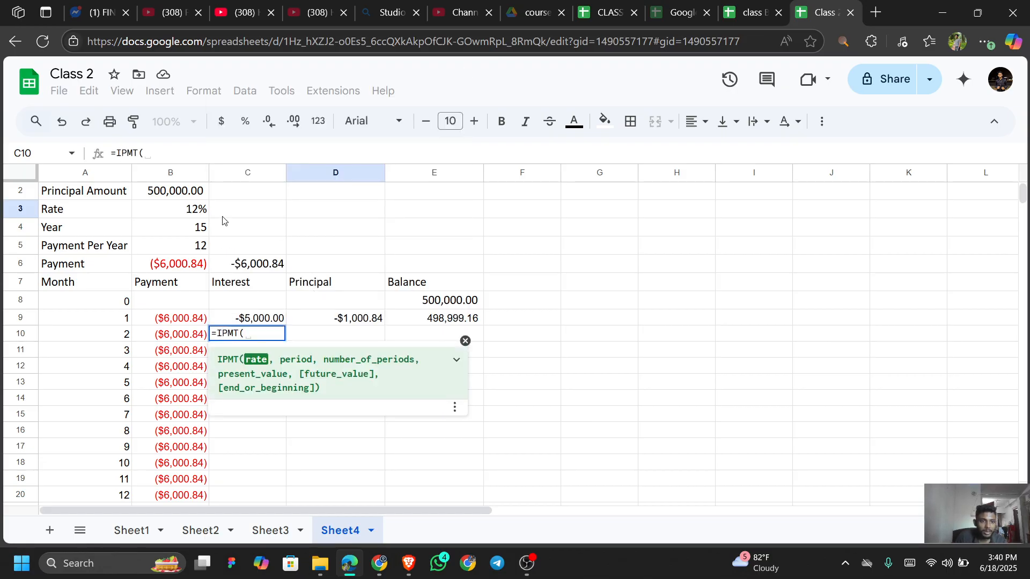
pyautogui.click(200, 209)
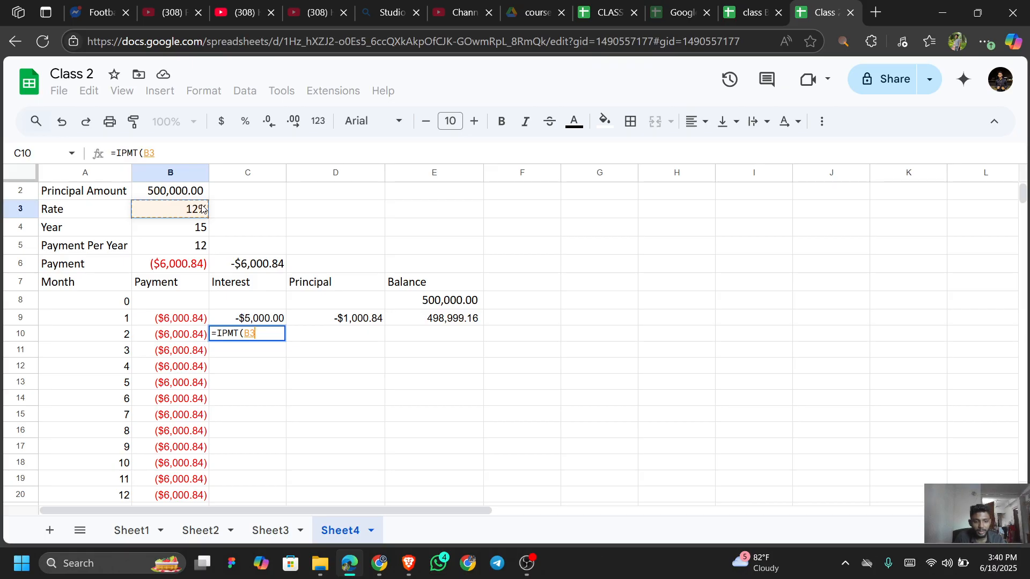
pyautogui.press('F4')
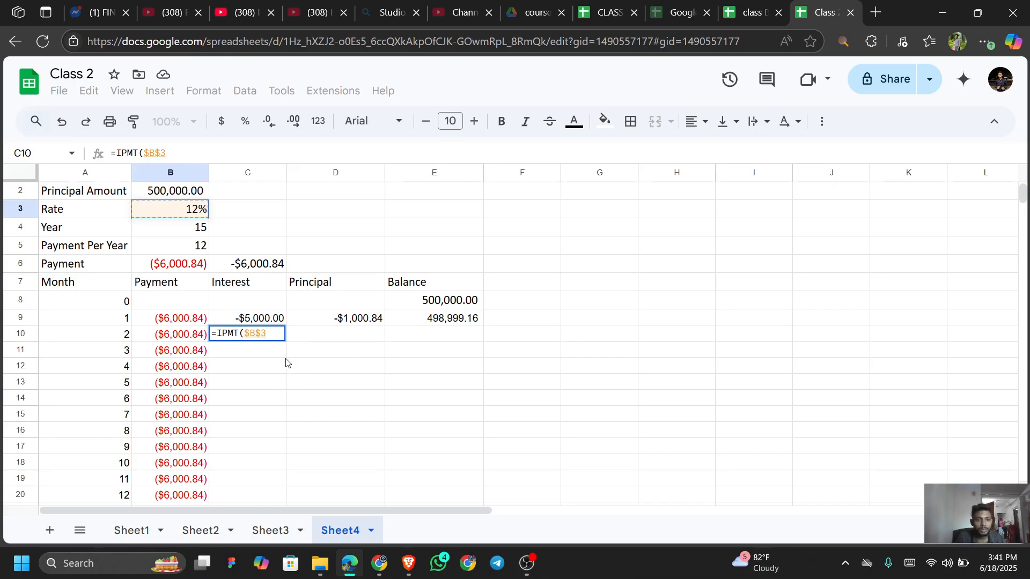
pyautogui.write(',')
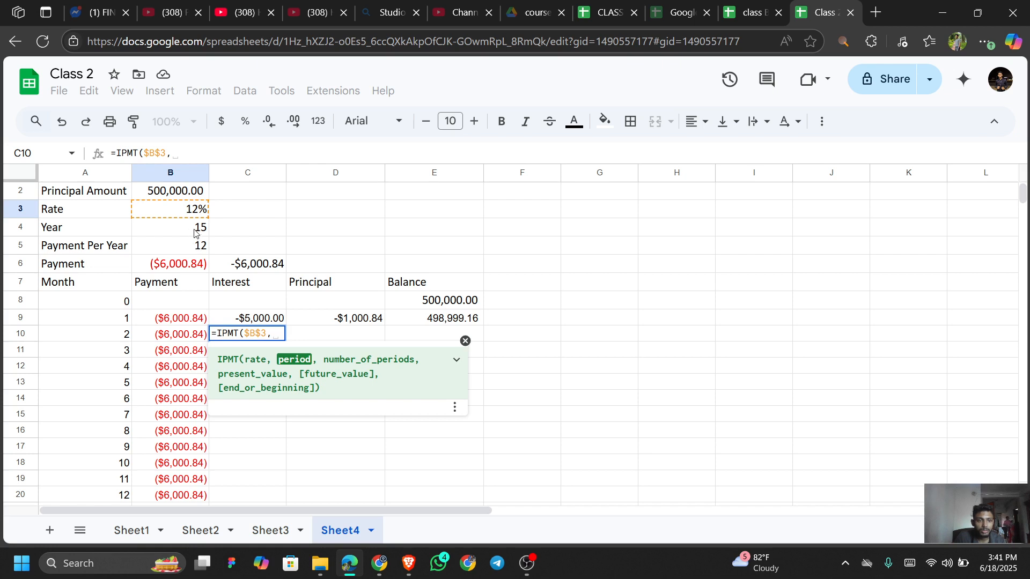
pyautogui.click(196, 227)
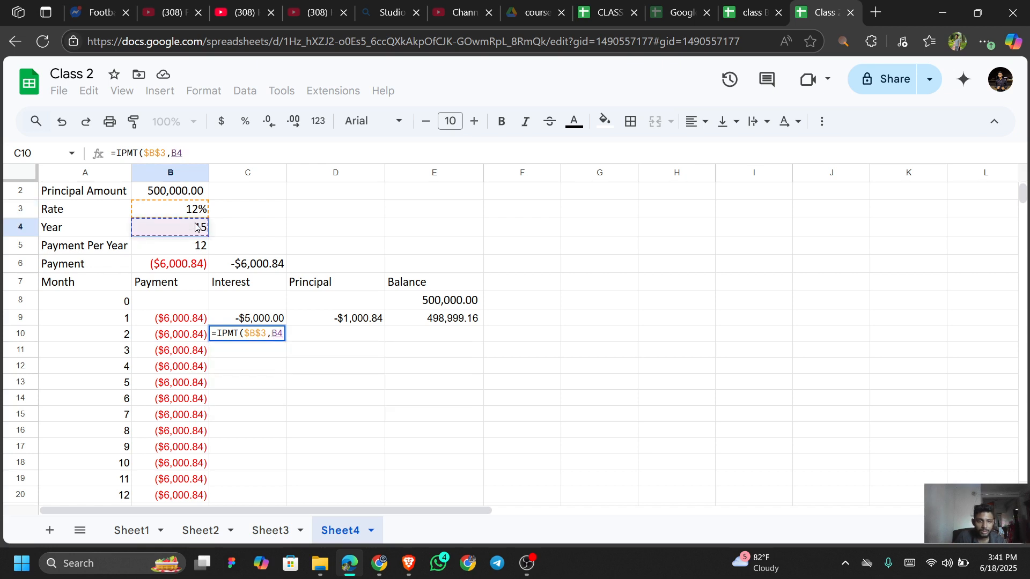
pyautogui.press('BackSpace')
pyautogui.press('BackSpace')
pyautogui.press('BackSpace')
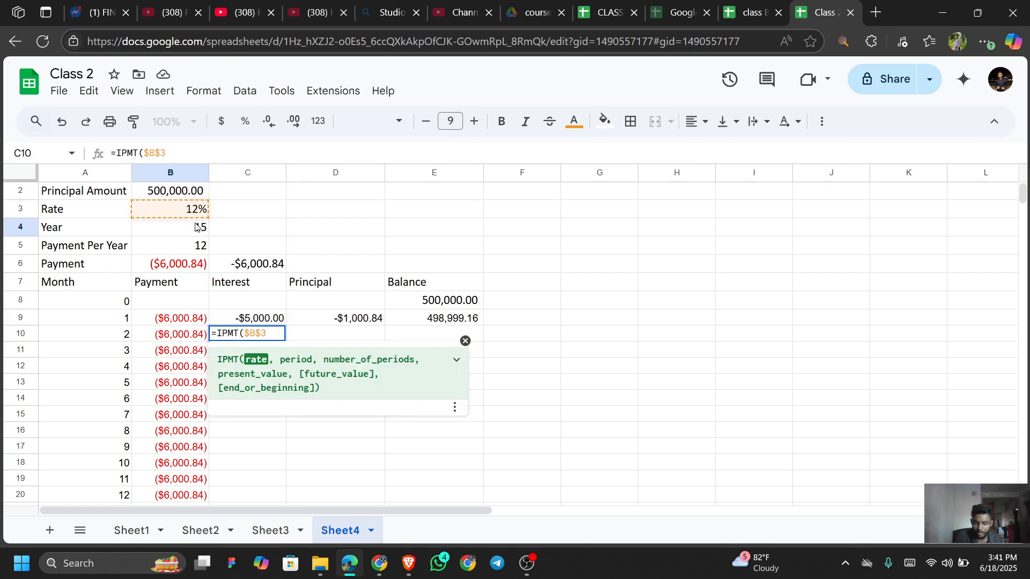
# Step: Divide the rate in the C10 formula by the absolute reference $B$5, completing the rate argument
pyautogui.write('/')
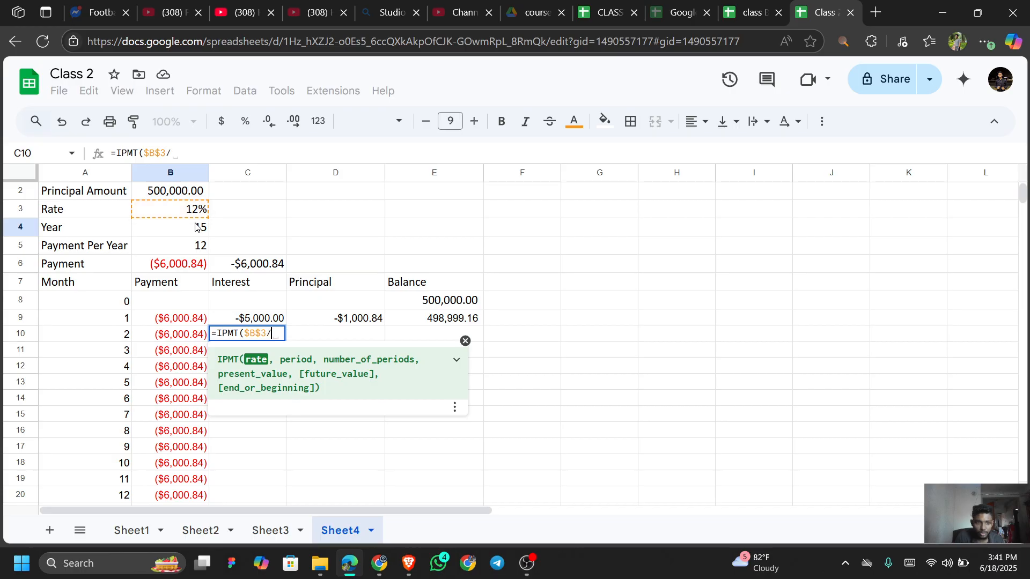
pyautogui.click(189, 251)
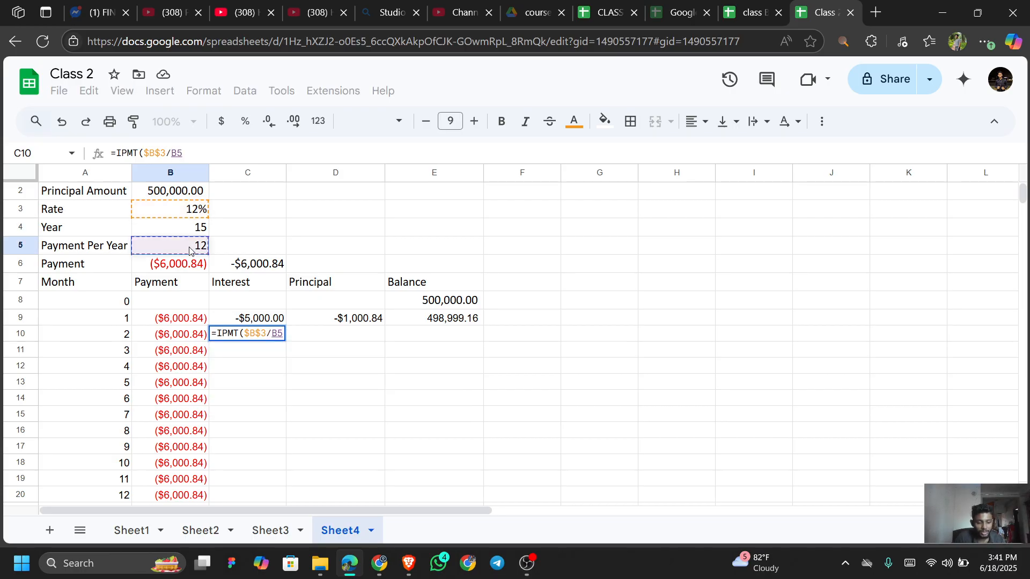
pyautogui.press('F4')
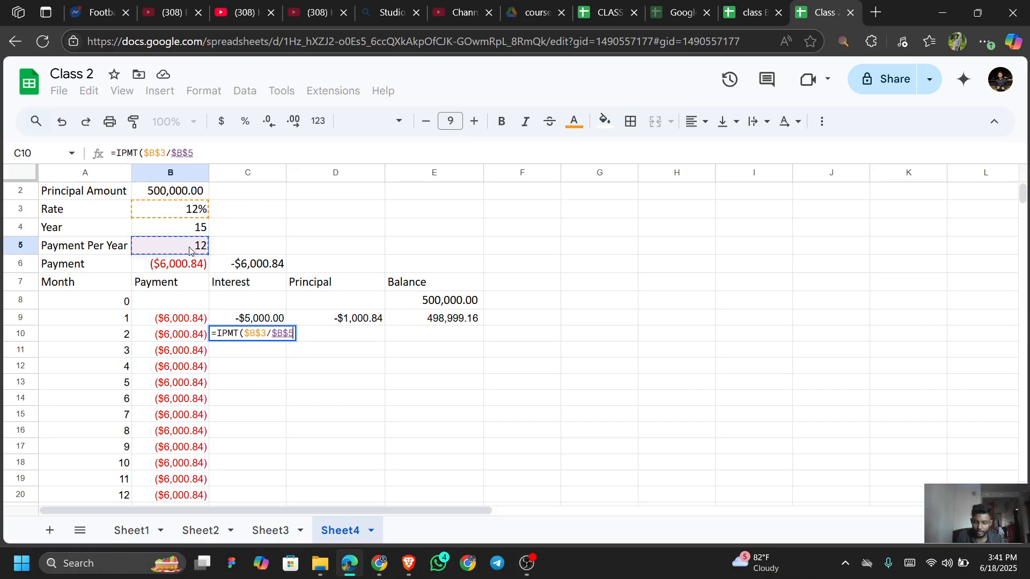
pyautogui.write(',')
pyautogui.click(183, 230)
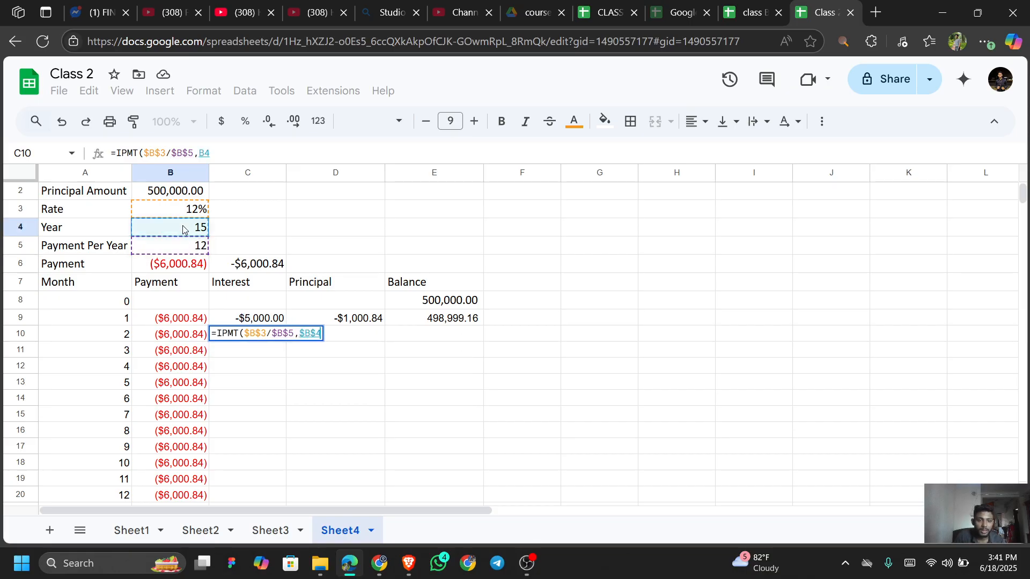
pyautogui.press('F4')
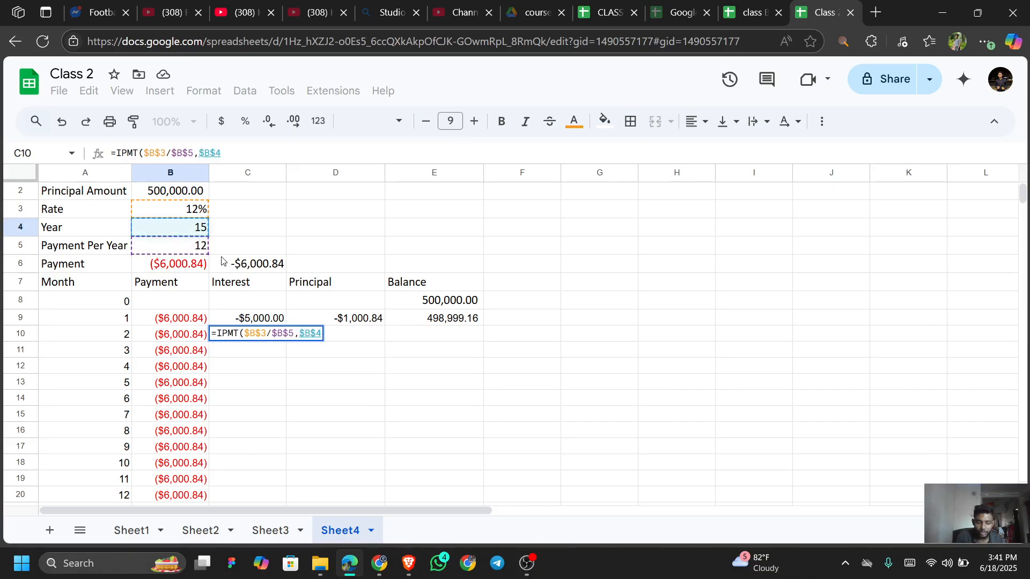
pyautogui.write('*')
pyautogui.click(146, 250)
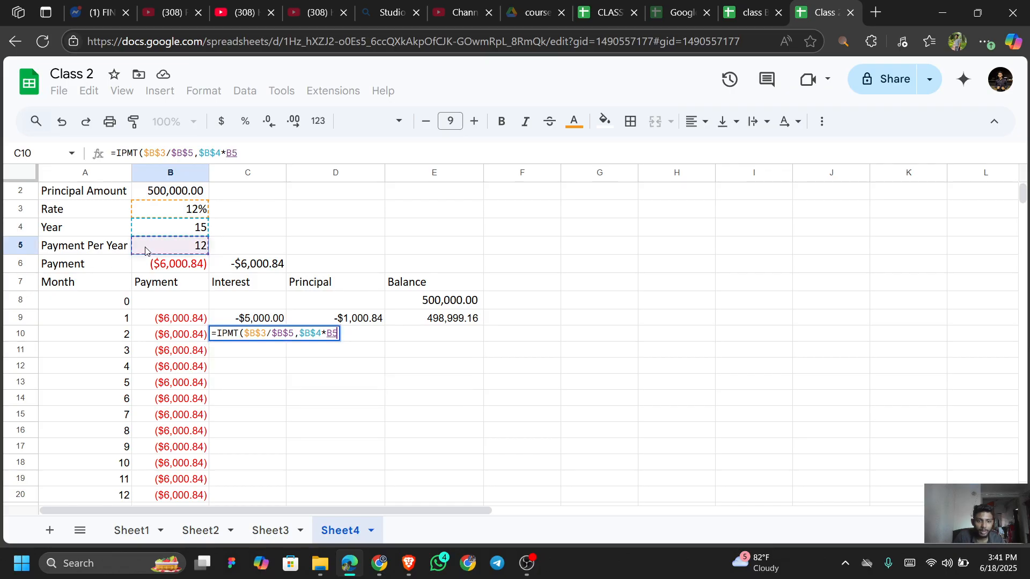
pyautogui.press('F4')
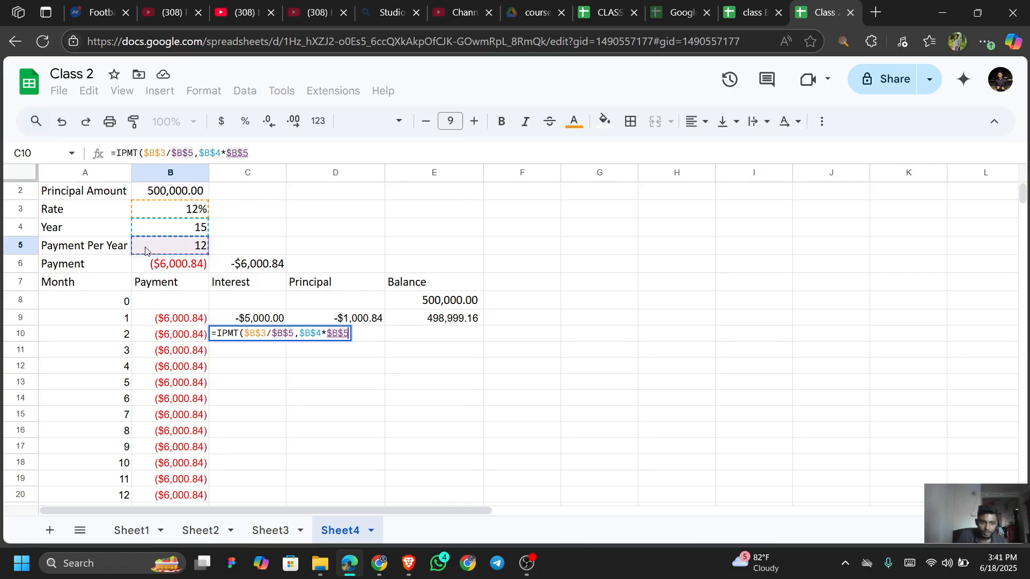
pyautogui.press('Left')
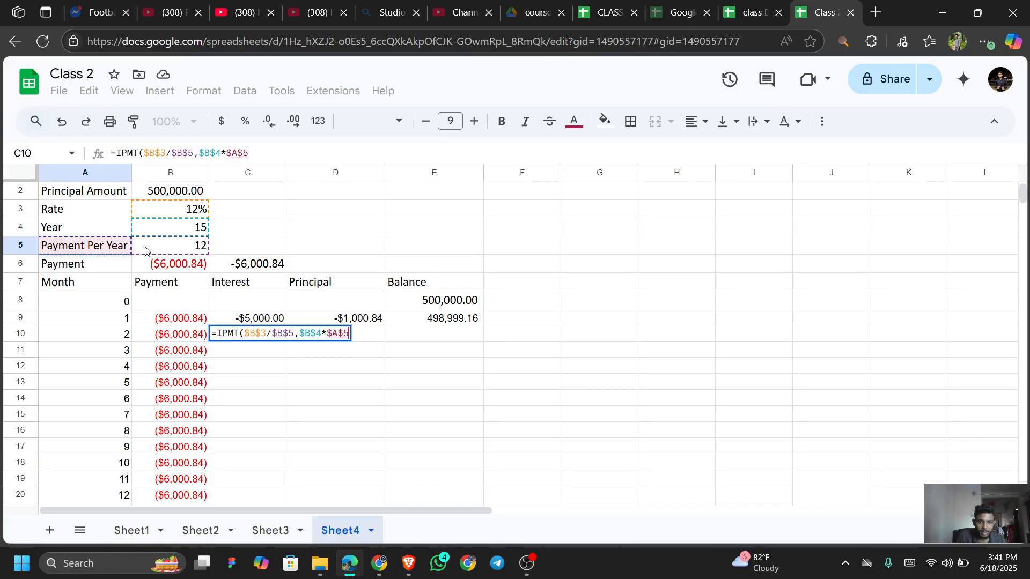
pyautogui.press('BackSpace')
pyautogui.press('BackSpace')
pyautogui.press('BackSpace')
pyautogui.press('BackSpace')
pyautogui.press('BackSpace')
pyautogui.press('BackSpace')
pyautogui.press('BackSpace')
pyautogui.press('BackSpace')
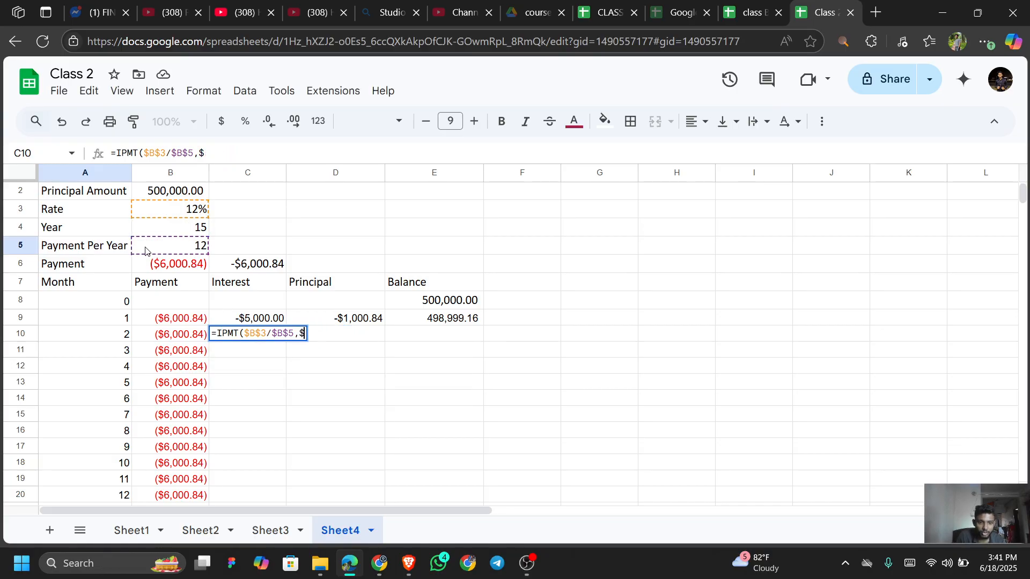
pyautogui.press('BackSpace')
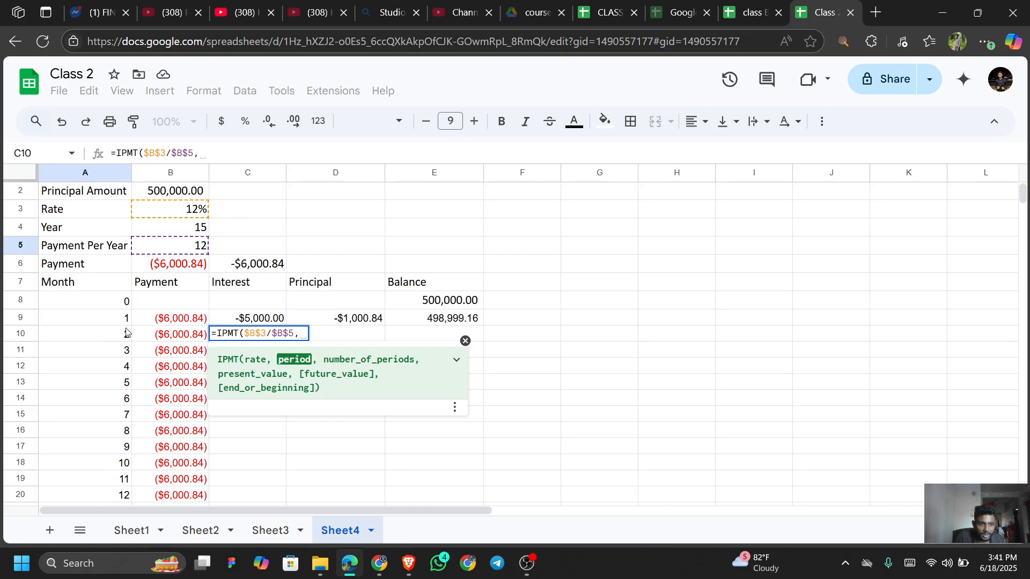
# Step: Add A10 as the period and $B$4*$B$5 as the number of periods in the C10 IPMT formula
pyautogui.click(93, 337)
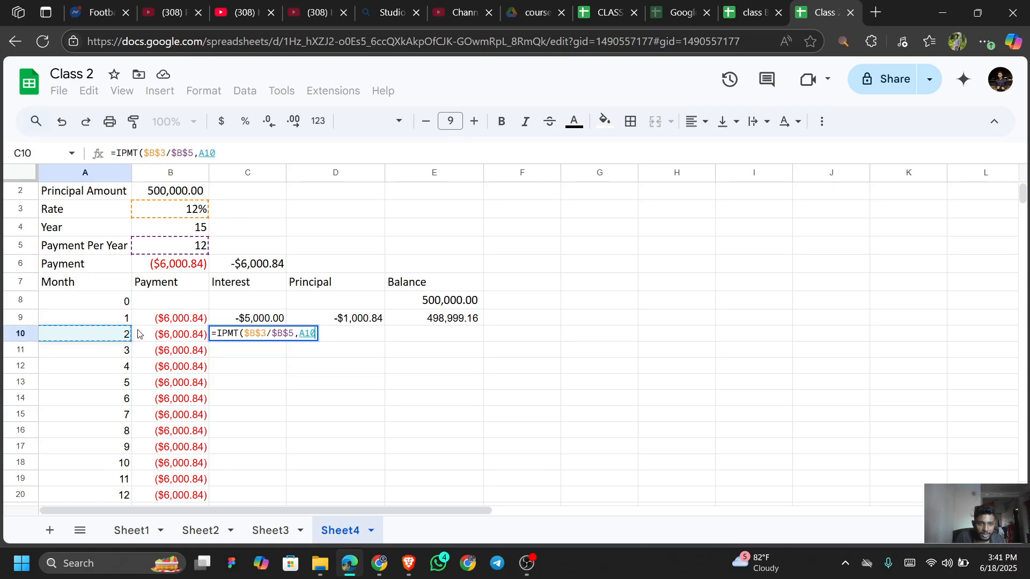
pyautogui.write(',')
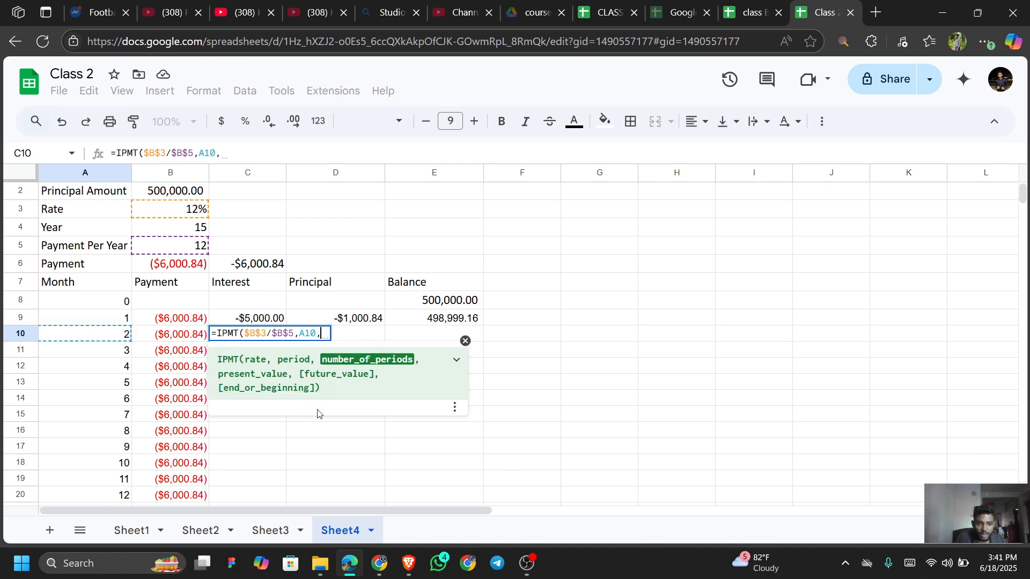
pyautogui.click(191, 232)
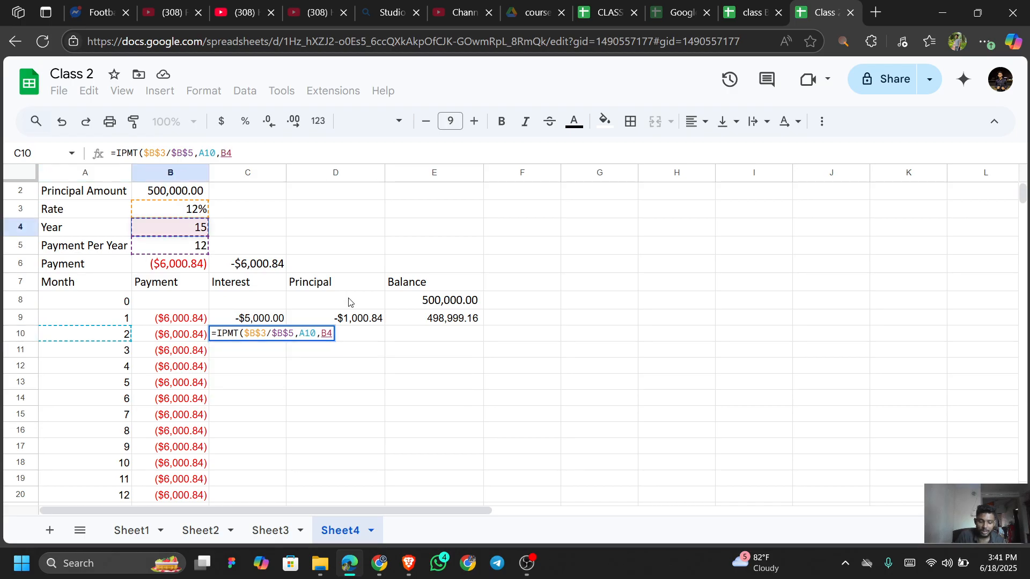
pyautogui.press('F4')
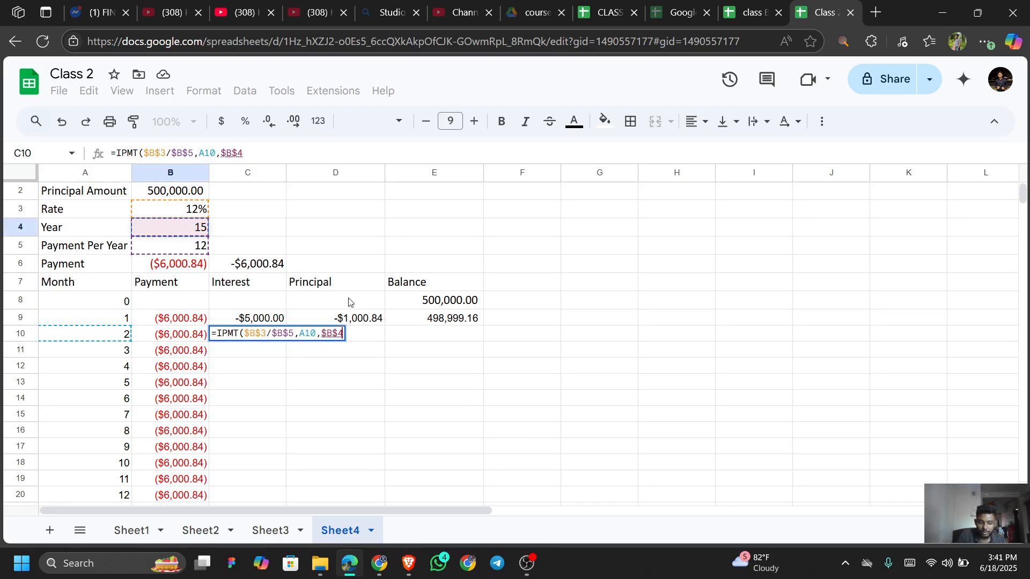
pyautogui.write('*')
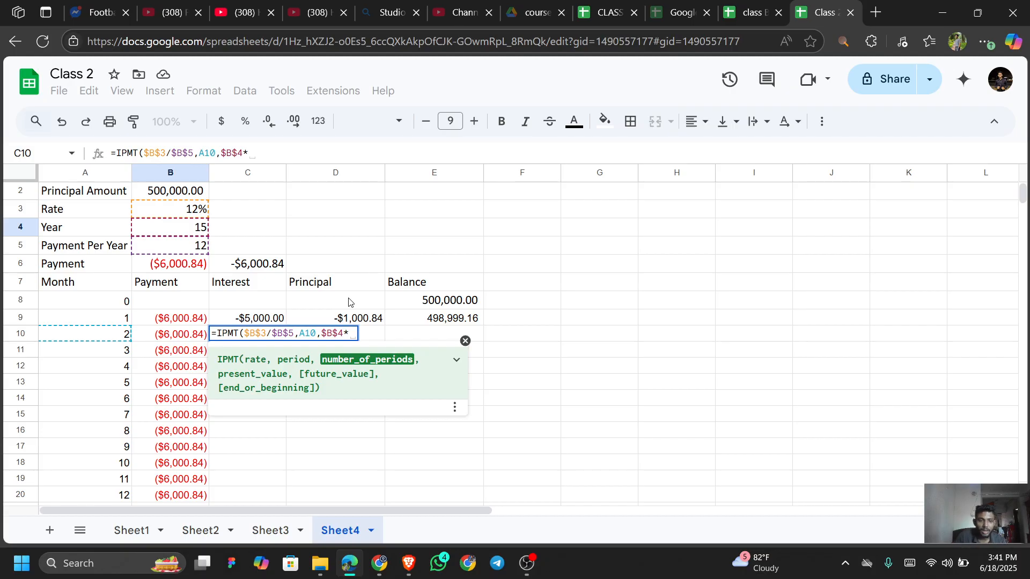
pyautogui.click(154, 235)
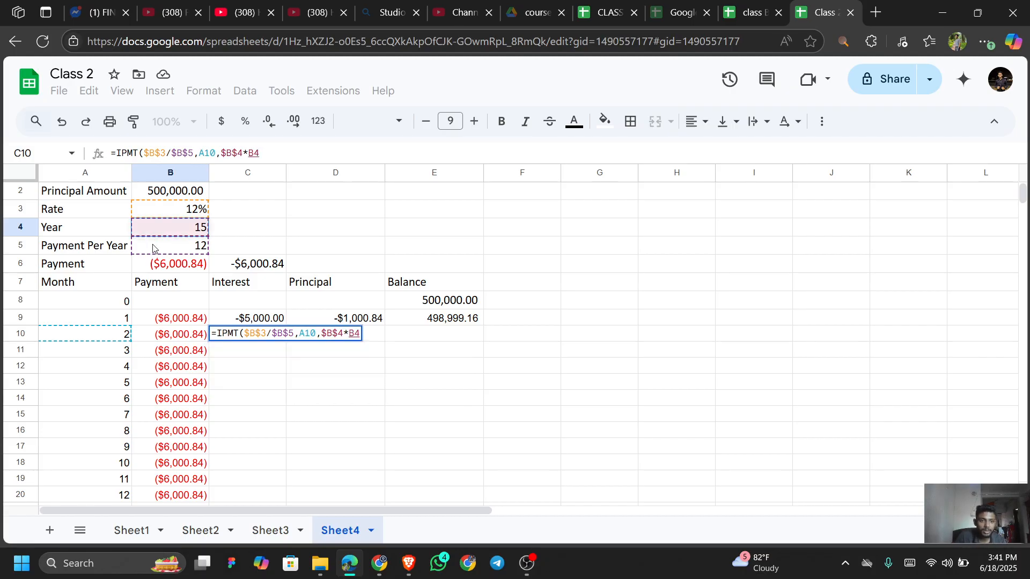
pyautogui.click(153, 248)
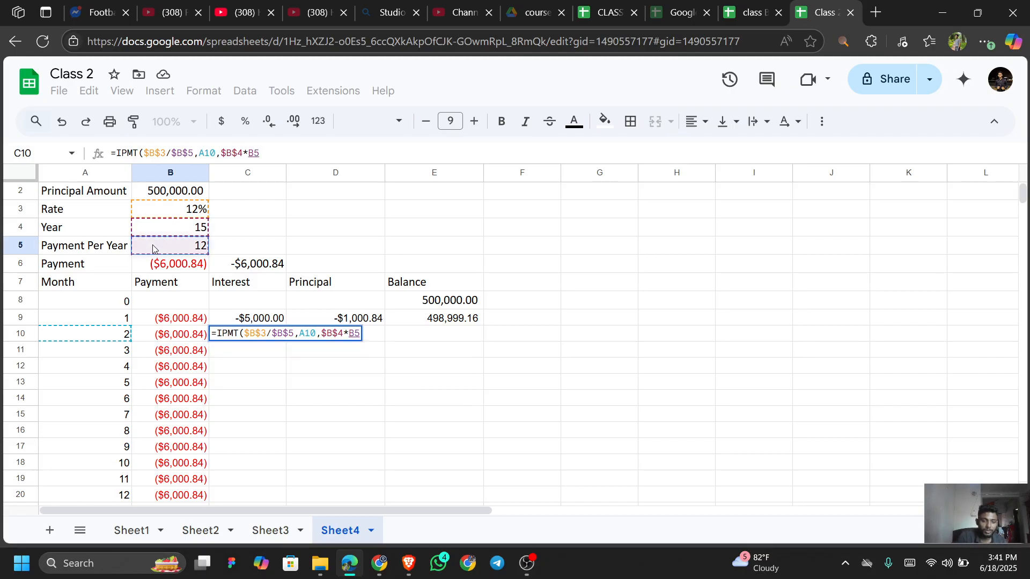
pyautogui.press('F4')
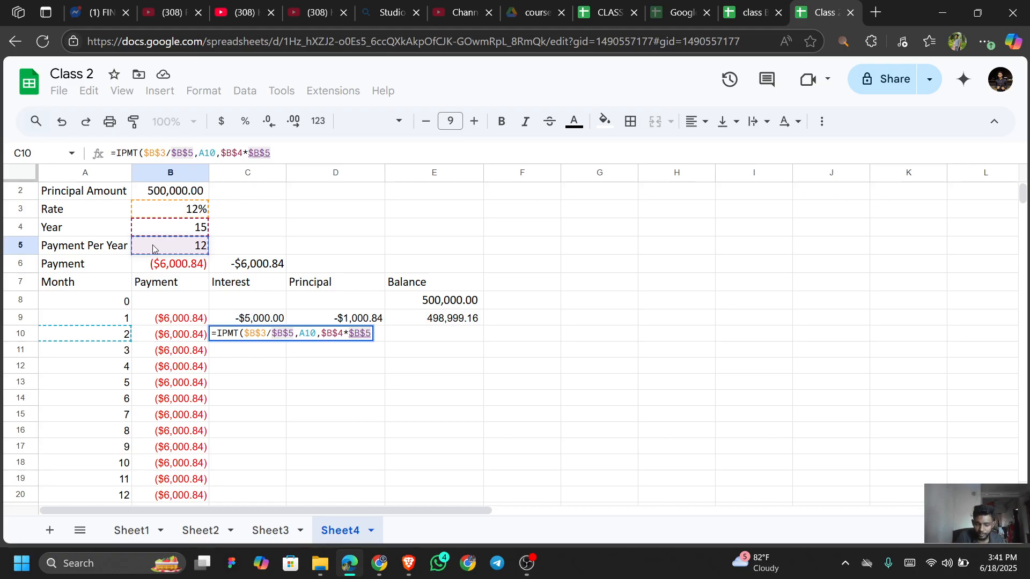
# Step: Complete the C10 IPMT formula with $B$2 as present value and 0 for both future value and payment timing
pyautogui.write(',')
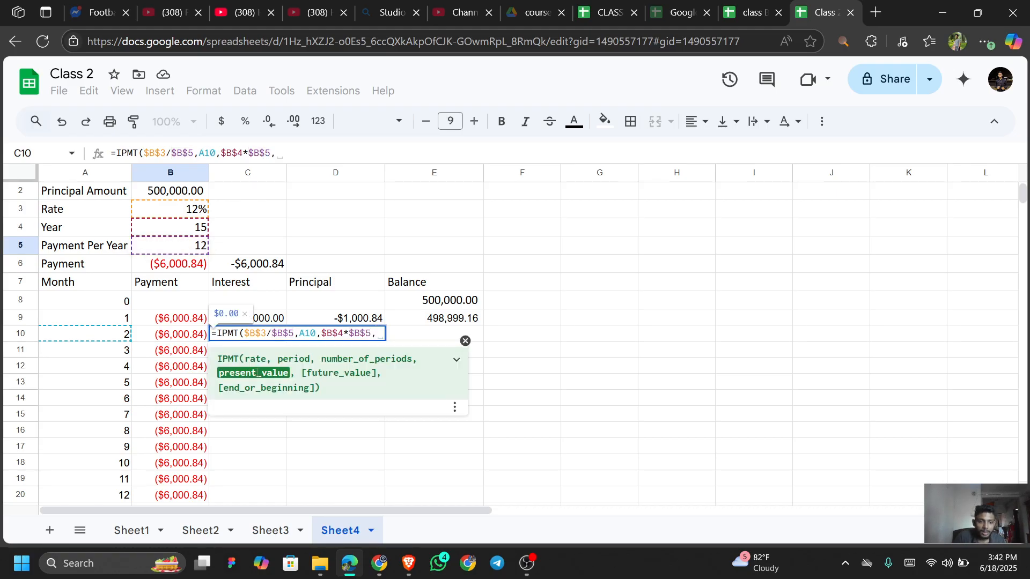
pyautogui.click(180, 194)
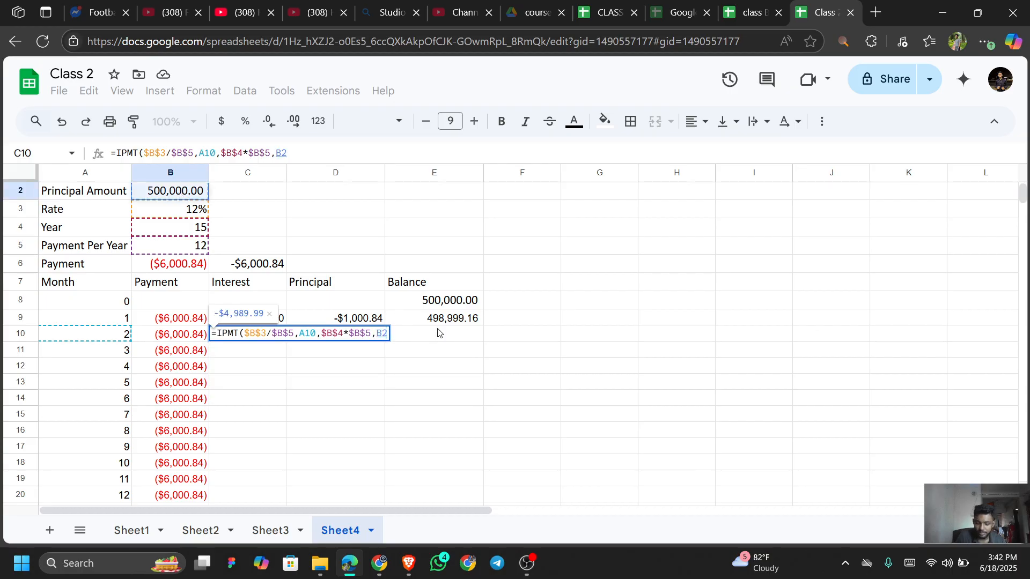
pyautogui.press('F4')
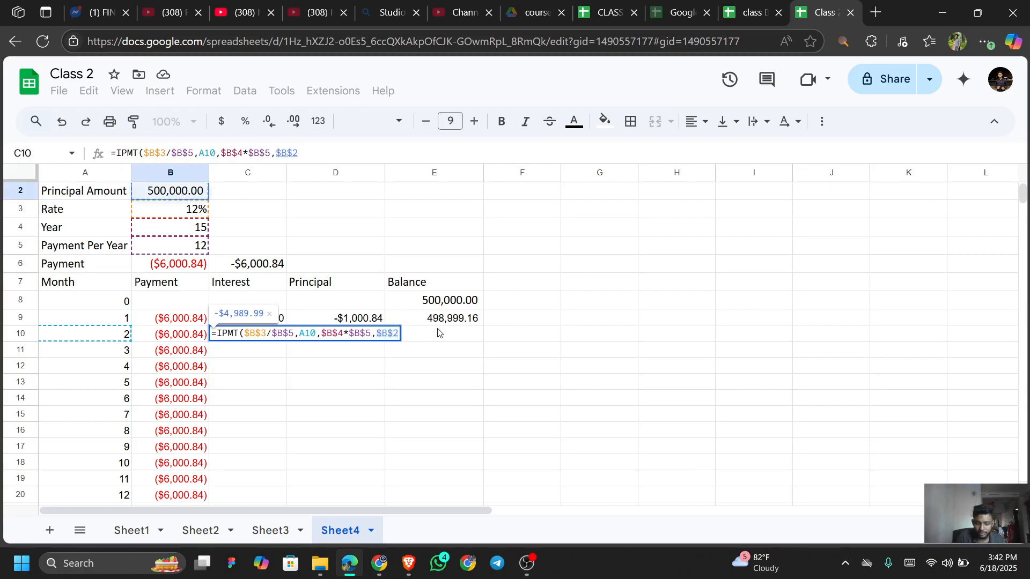
pyautogui.write(',0,0')
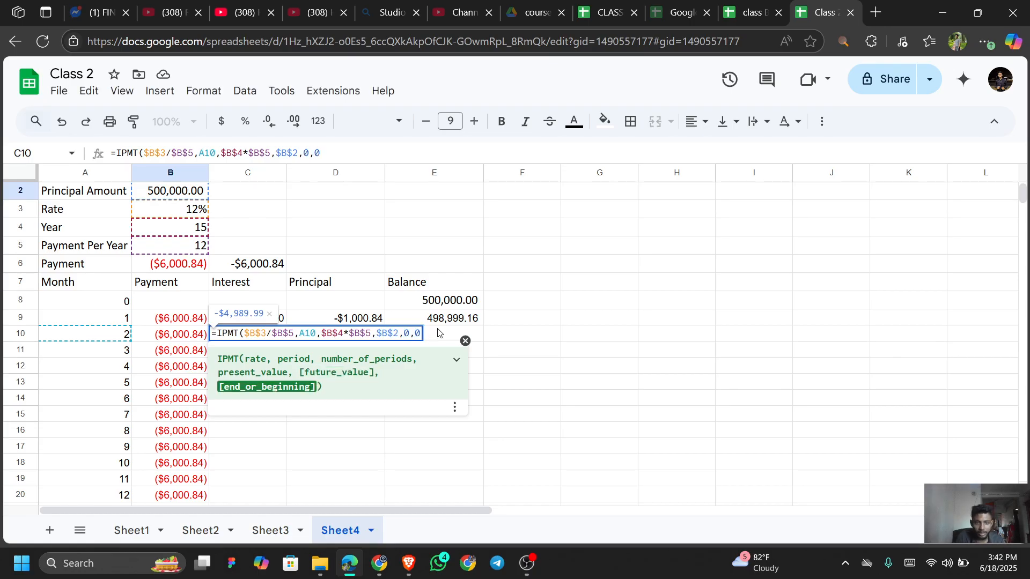
pyautogui.write(')')
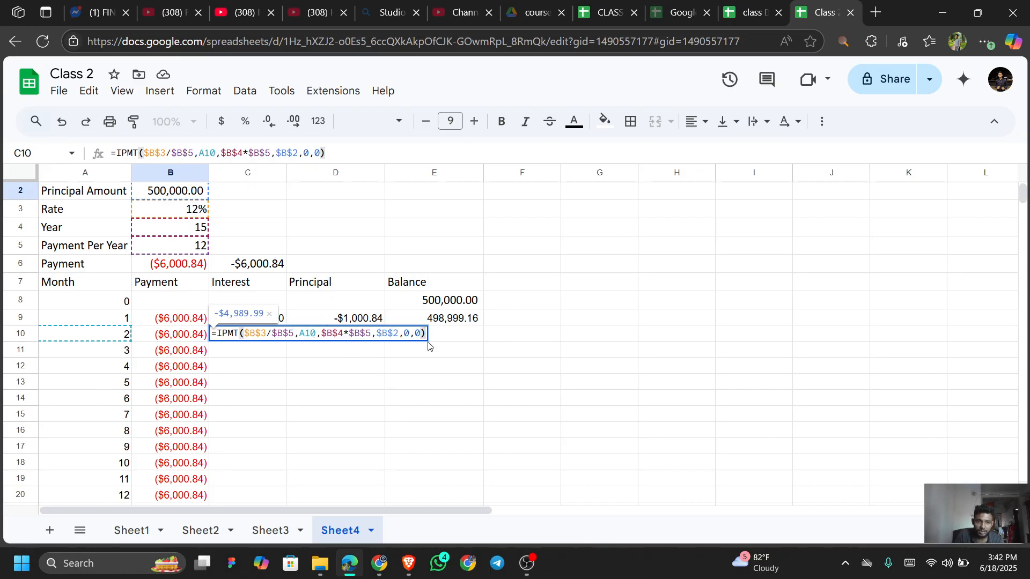
pyautogui.press('Return')
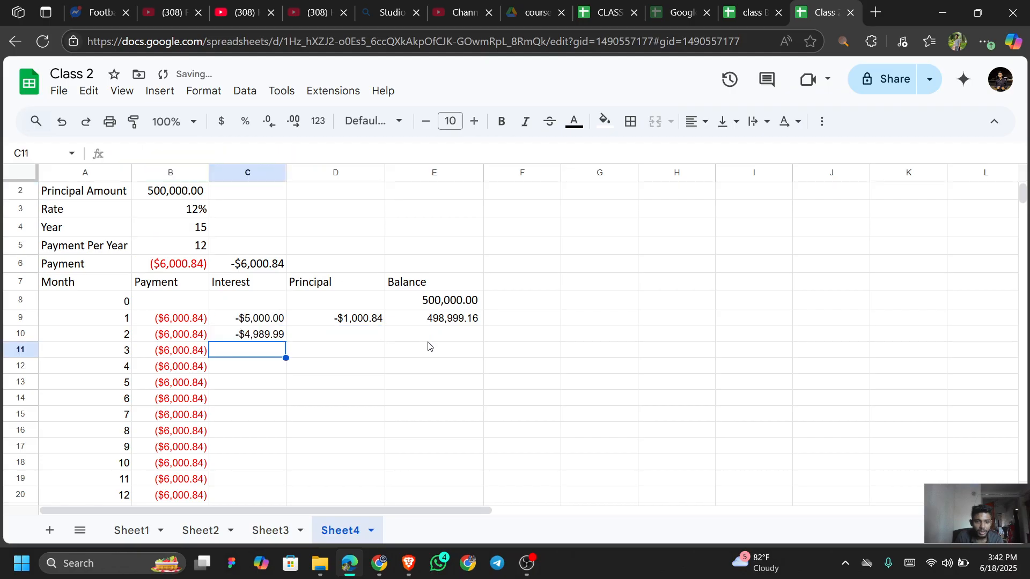
# Step: Compare the interest formulas in C9 and C10, and inspect the month 1 balance formula in E9
pyautogui.press('Up')
pyautogui.press('Up')
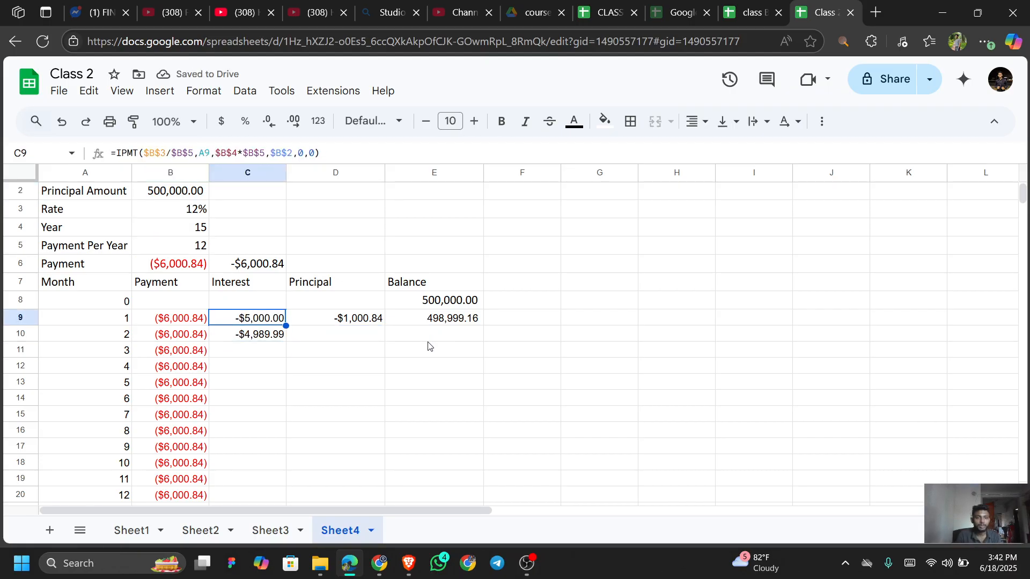
pyautogui.press('Down')
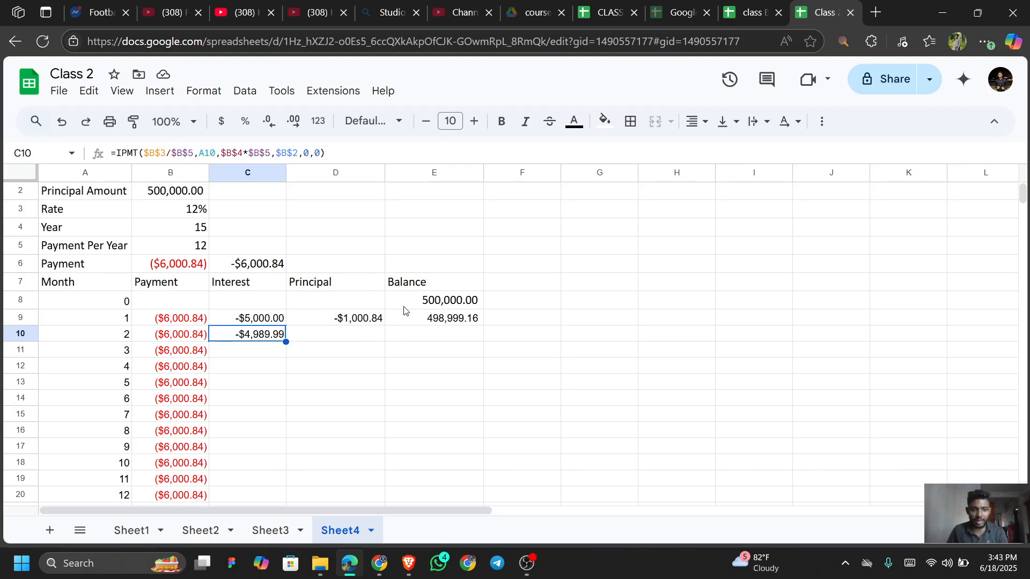
pyautogui.click(424, 320)
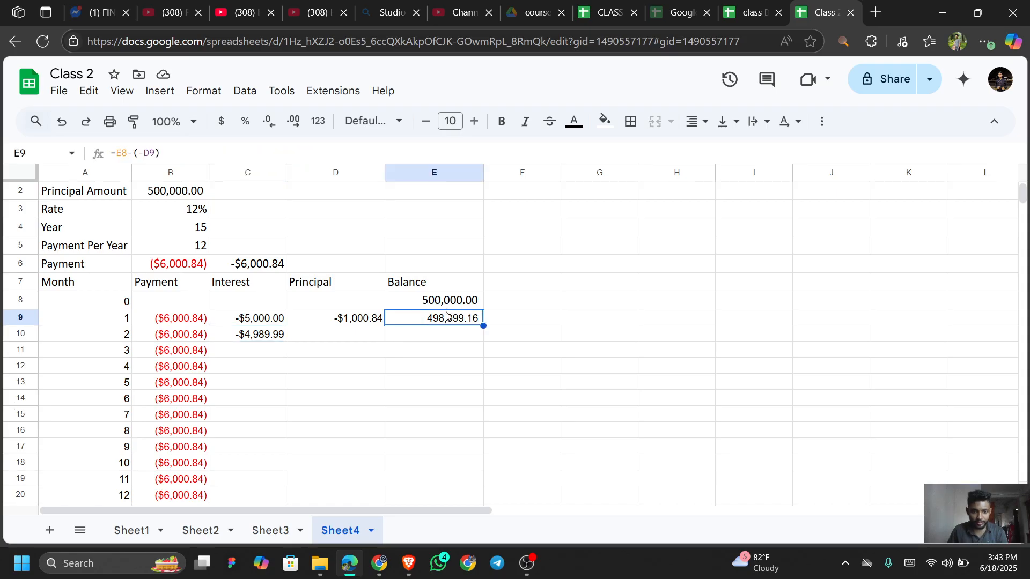
# Step: Start a PPMT formula in D10 with the absolute references $B$3/$B$5 as the rate argument
pyautogui.click(446, 301)
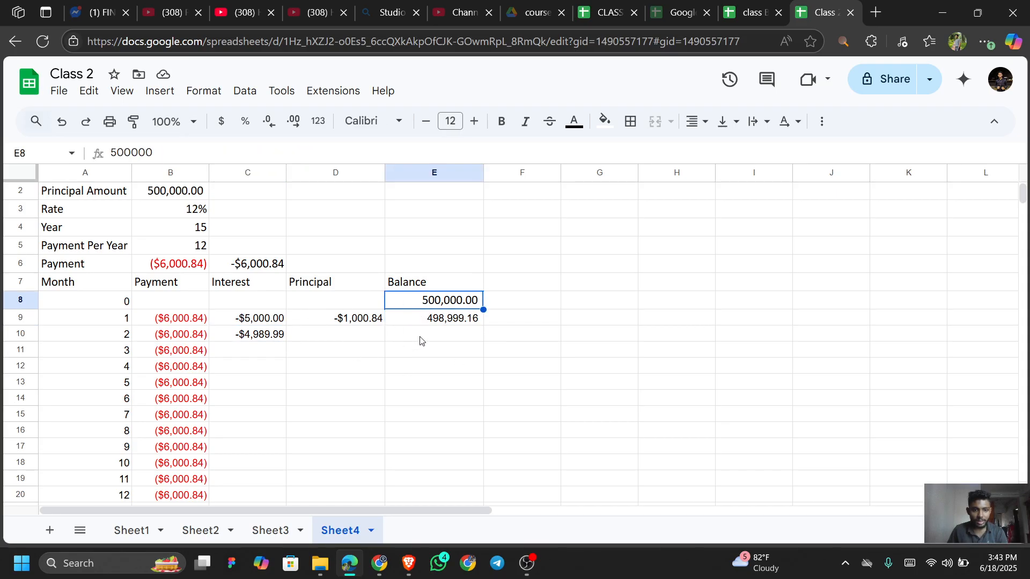
pyautogui.click(434, 322)
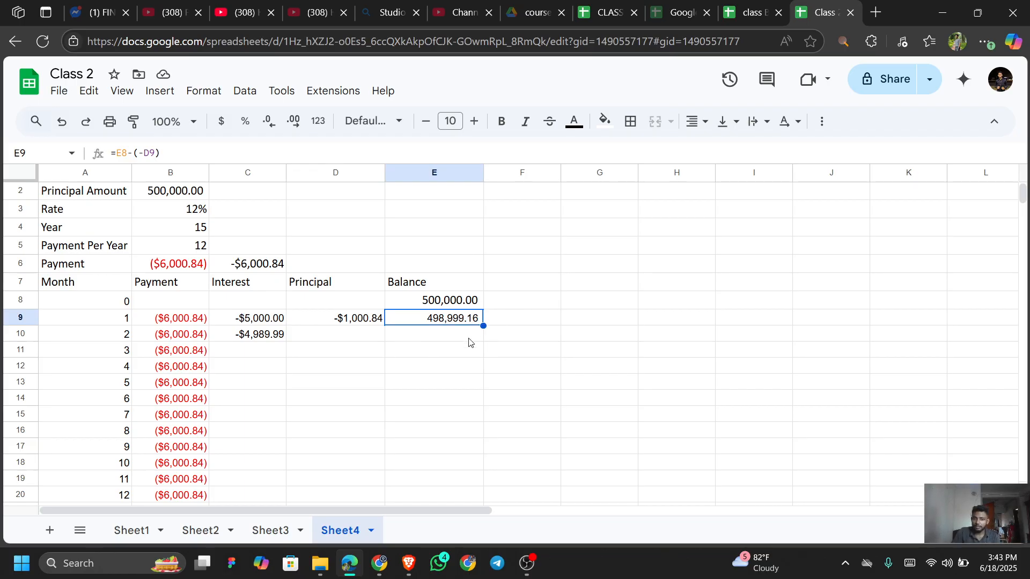
pyautogui.click(348, 338)
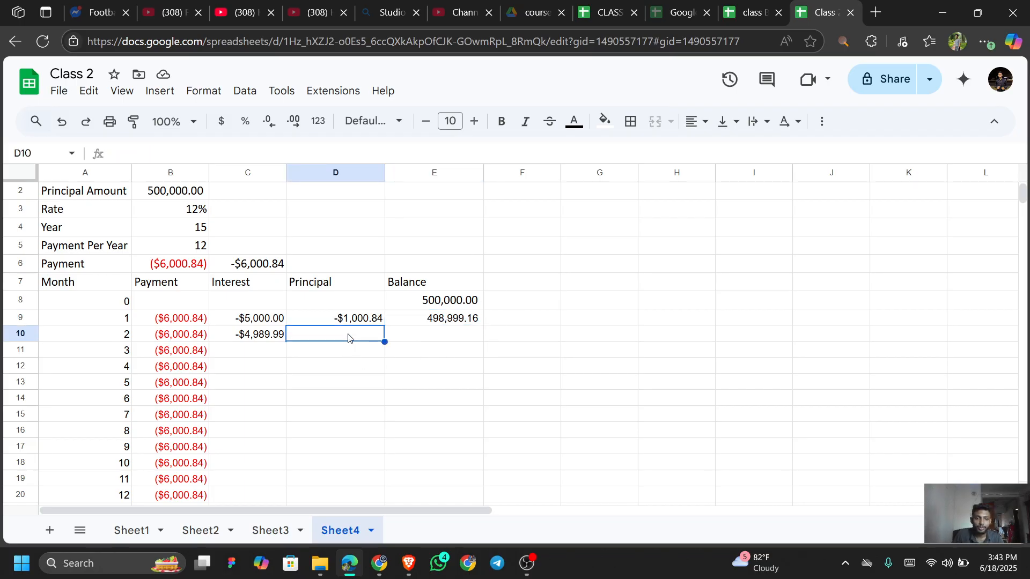
pyautogui.write('=')
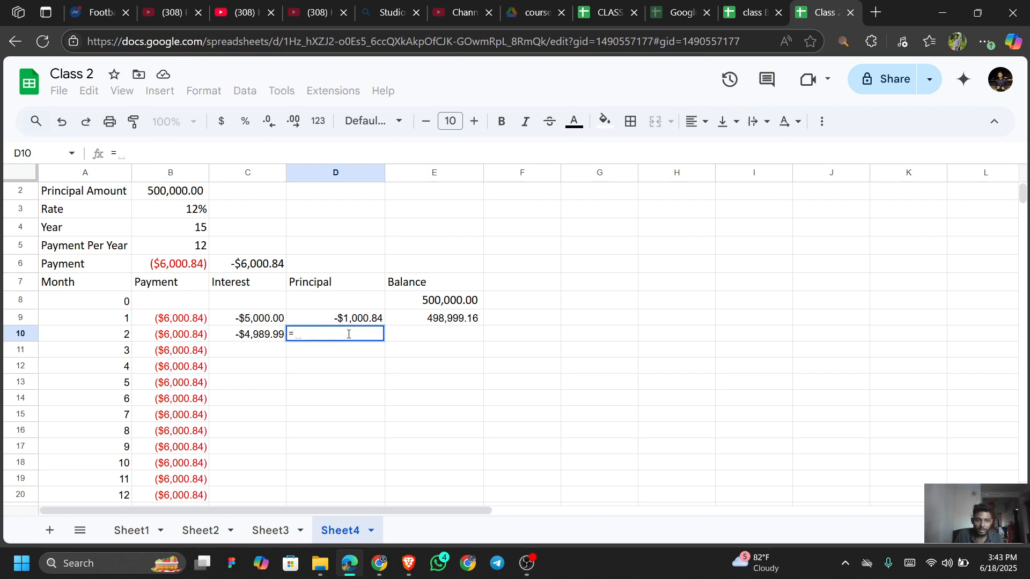
pyautogui.write('PPM')
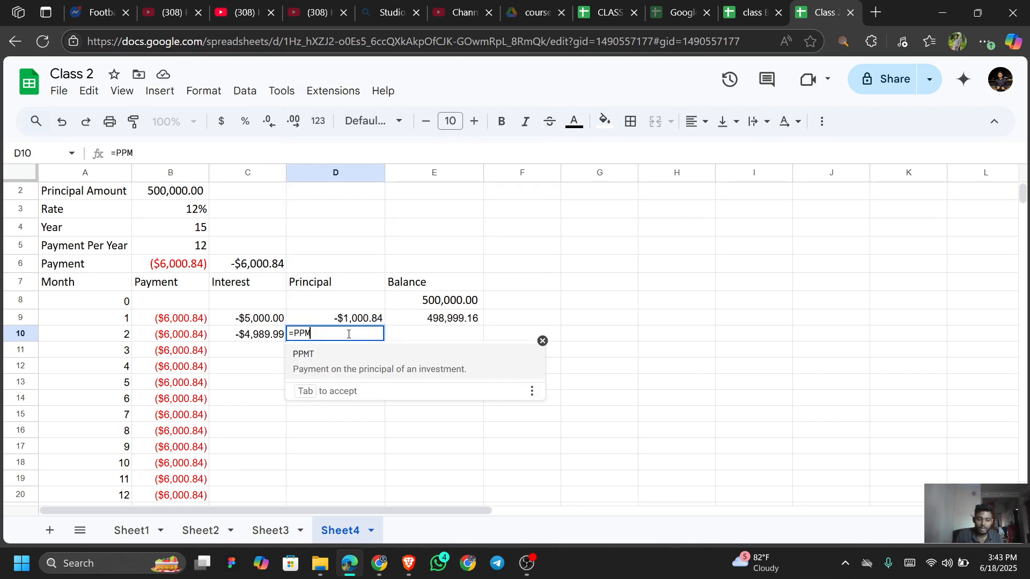
pyautogui.write('T(')
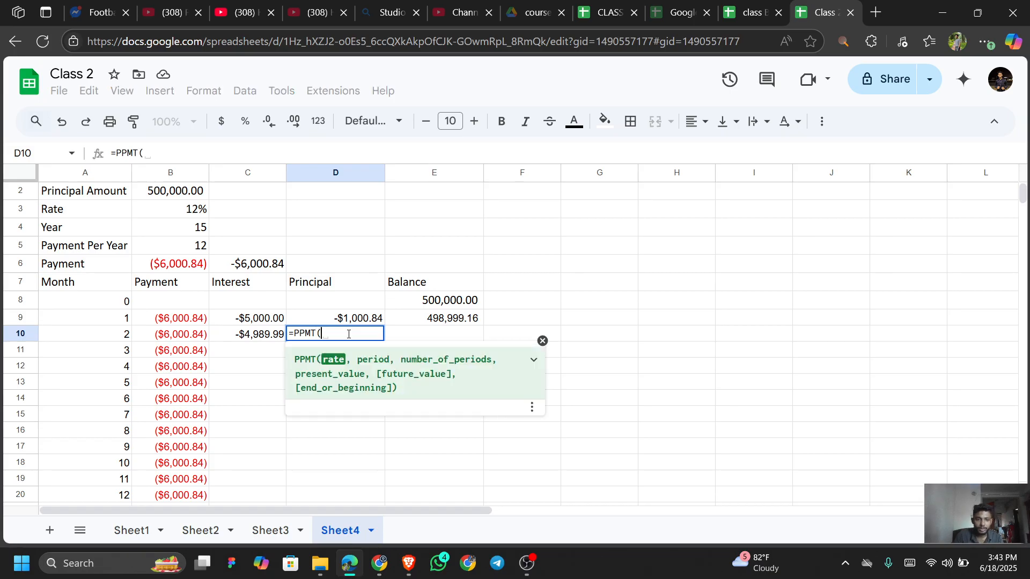
pyautogui.click(185, 210)
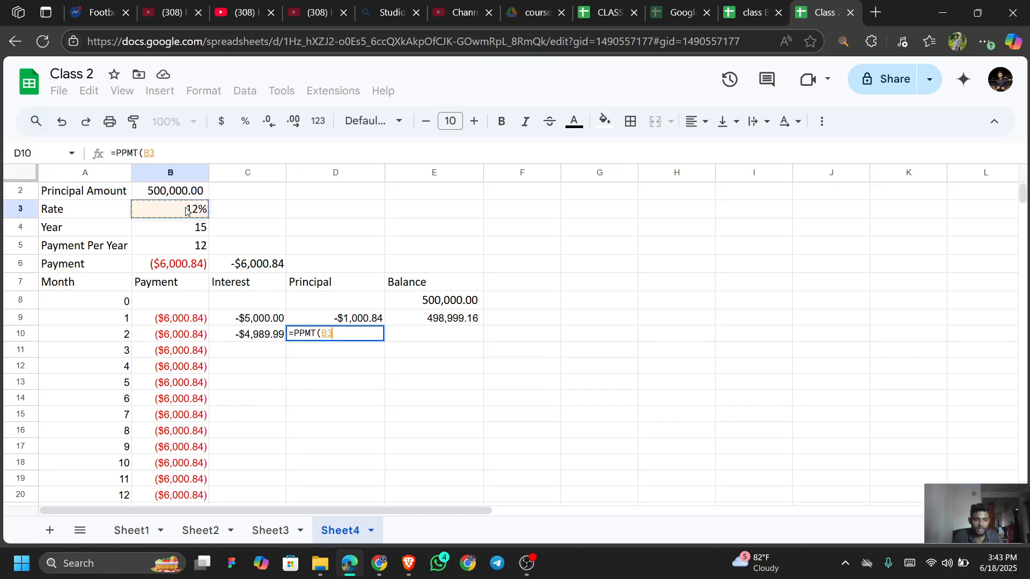
pyautogui.press('F4')
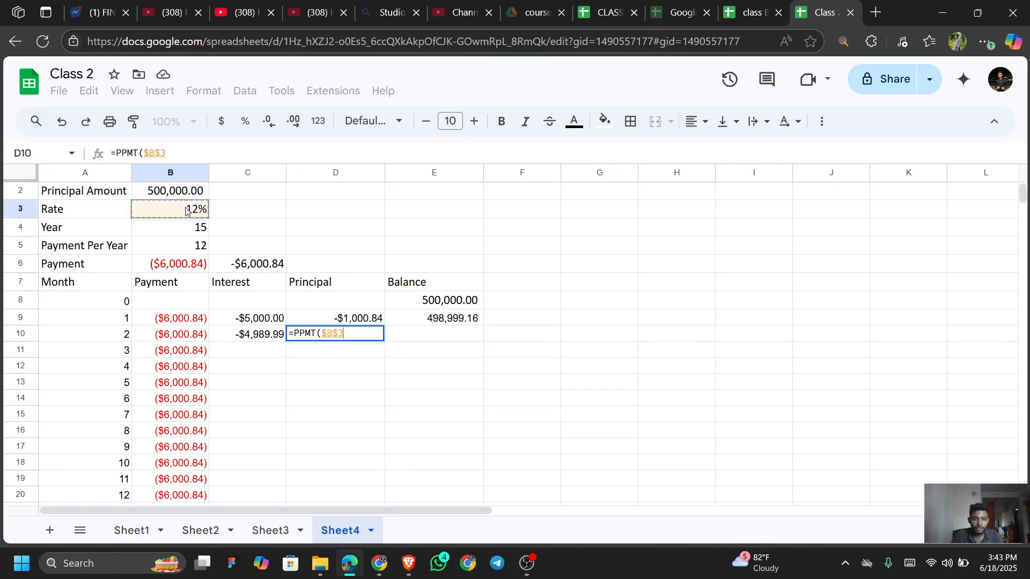
pyautogui.write('/')
pyautogui.click(192, 251)
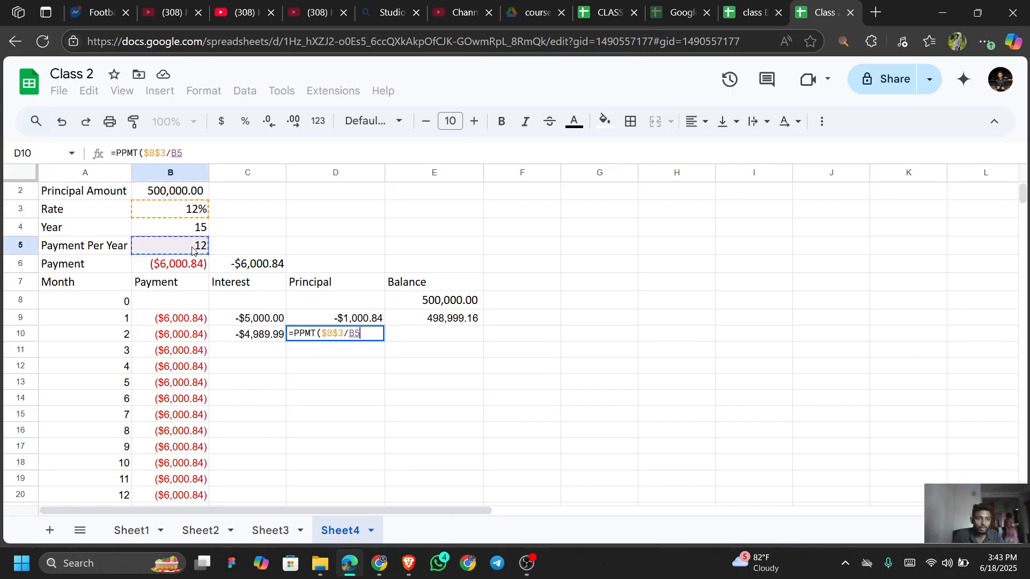
pyautogui.press('F4')
pyautogui.write(',')
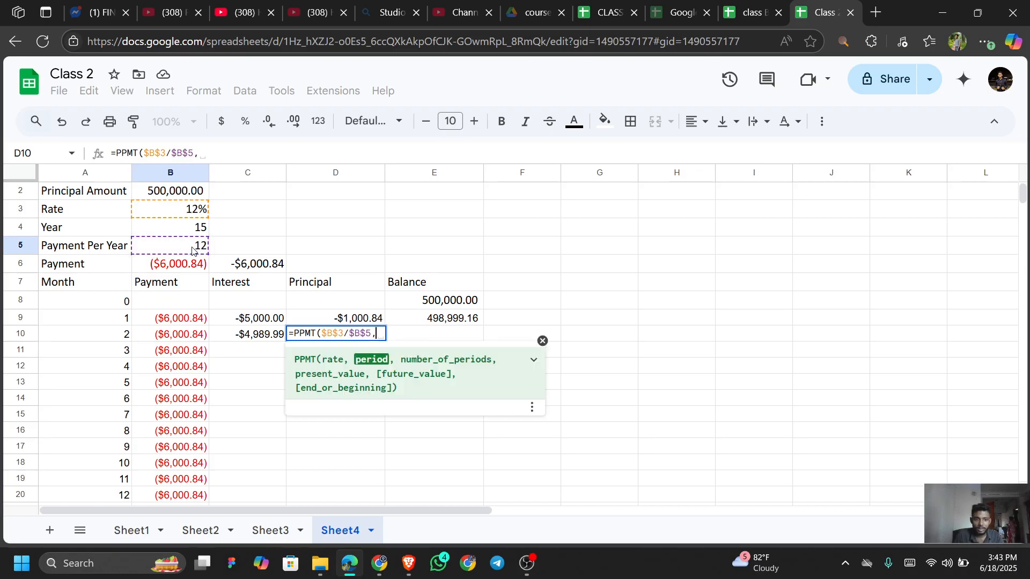
# Step: Add A10 as the period and $B$4*$B$5 as the number of periods in the D10 PPMT formula
pyautogui.click(124, 336)
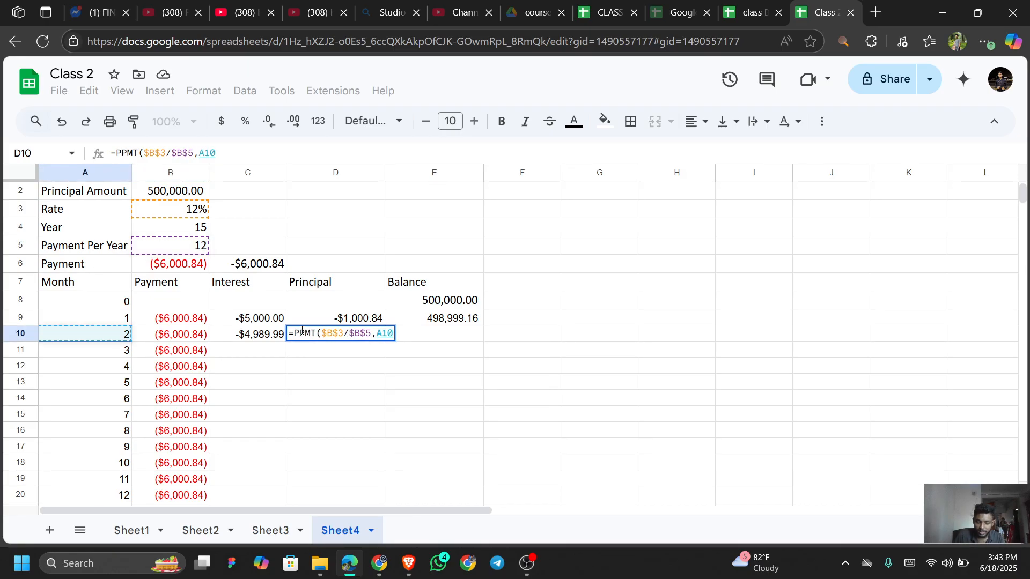
pyautogui.write(',')
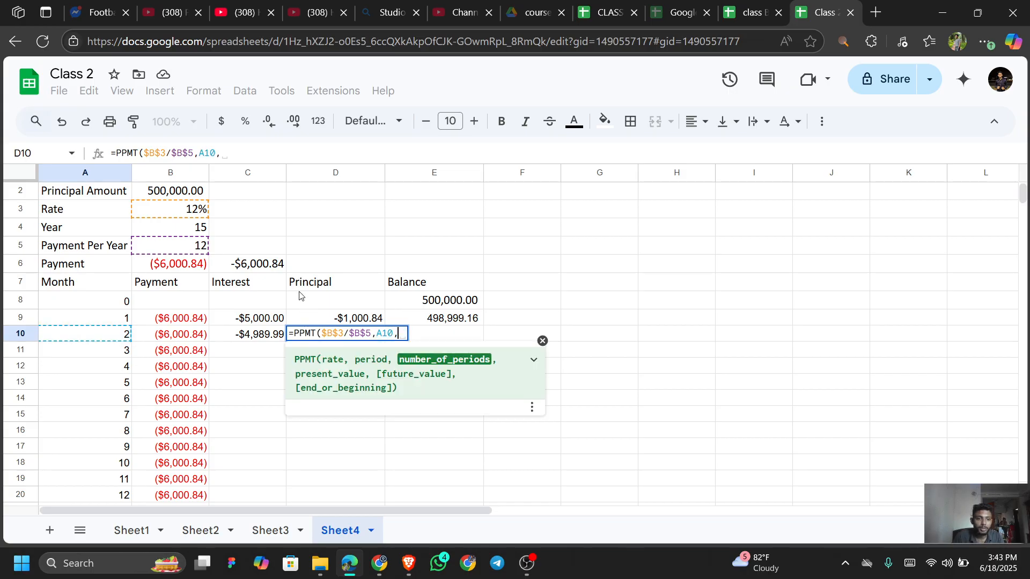
pyautogui.click(170, 226)
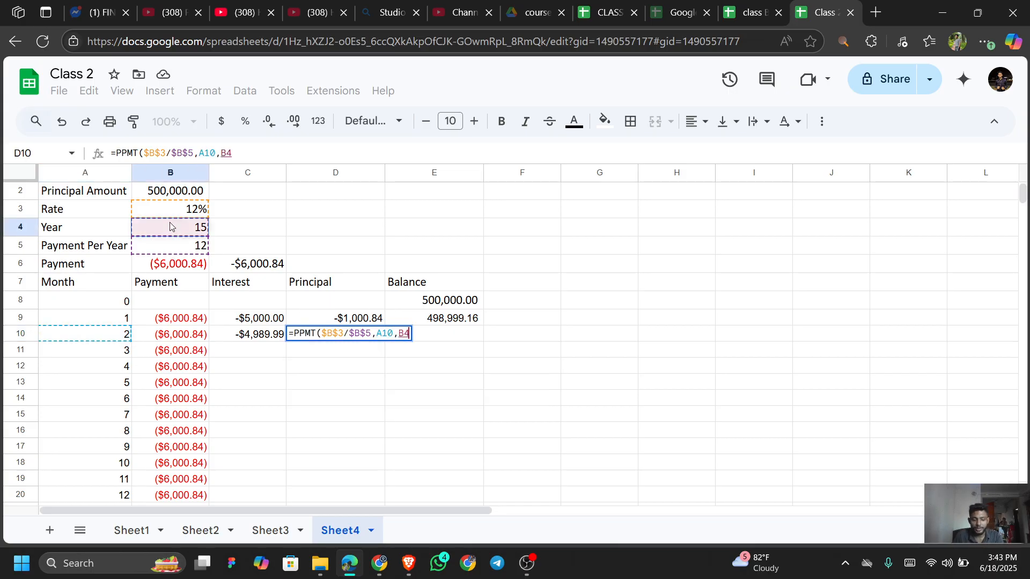
pyautogui.press('F4')
pyautogui.write('*')
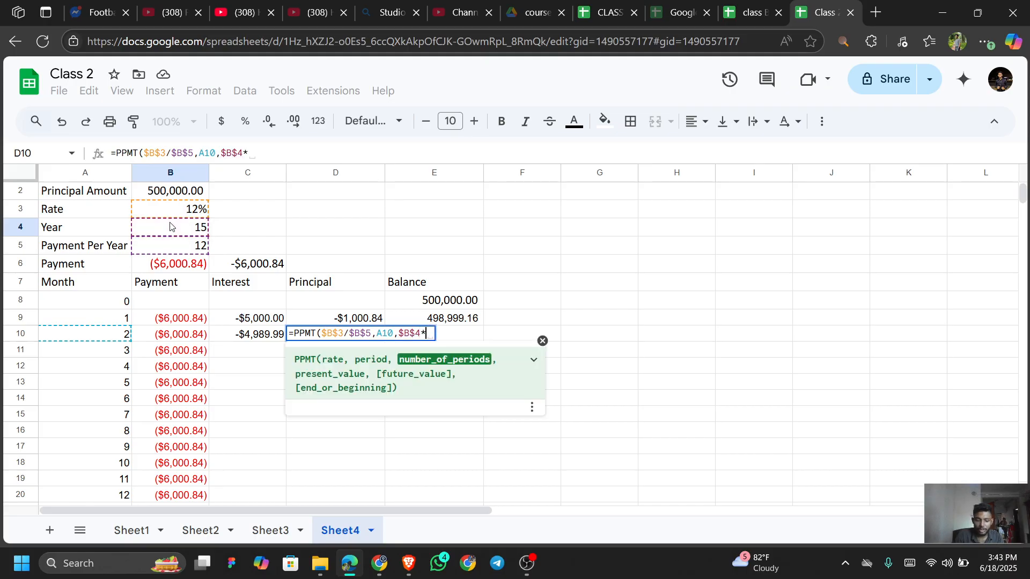
pyautogui.click(181, 250)
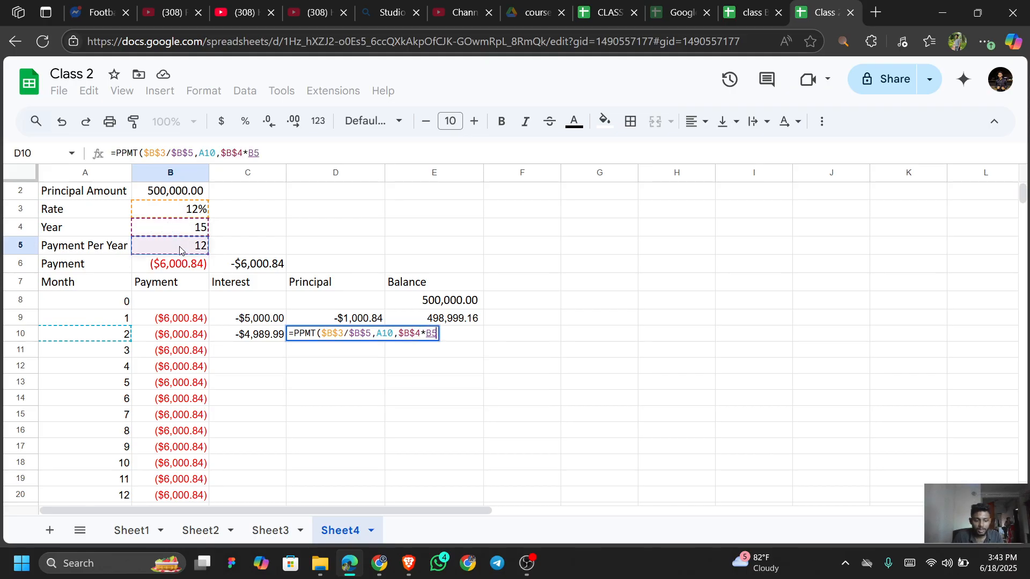
pyautogui.press('F4')
pyautogui.write(',')
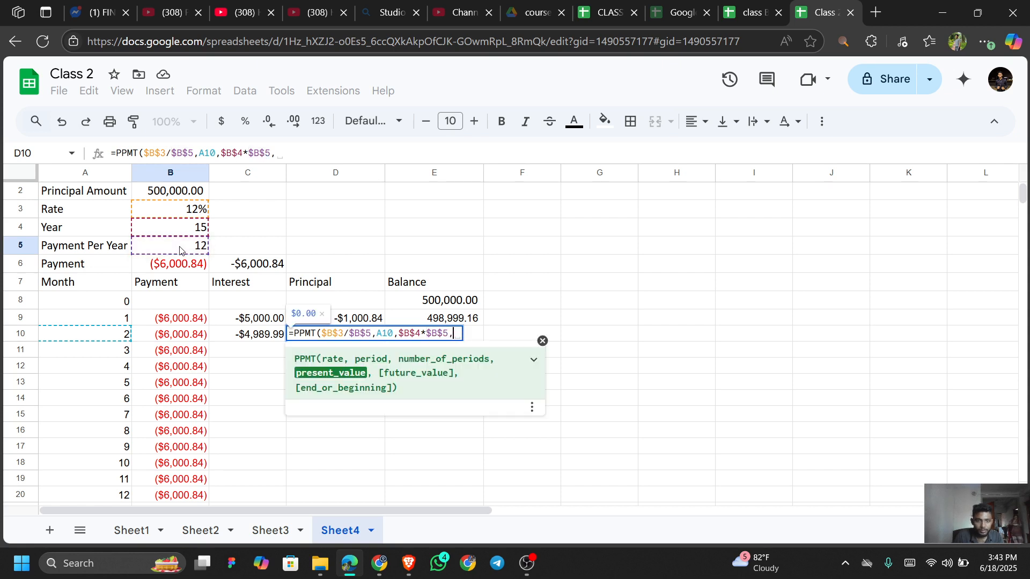
# Step: Complete the D10 PPMT formula with $B$2 as present value and 0 for both future value and payment timing
pyautogui.click(160, 194)
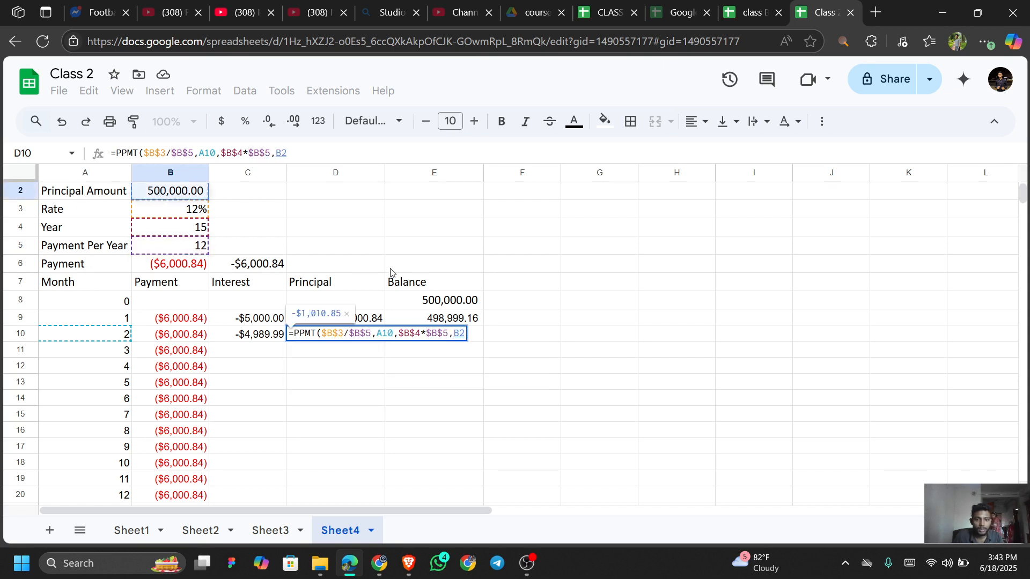
pyautogui.press('F4')
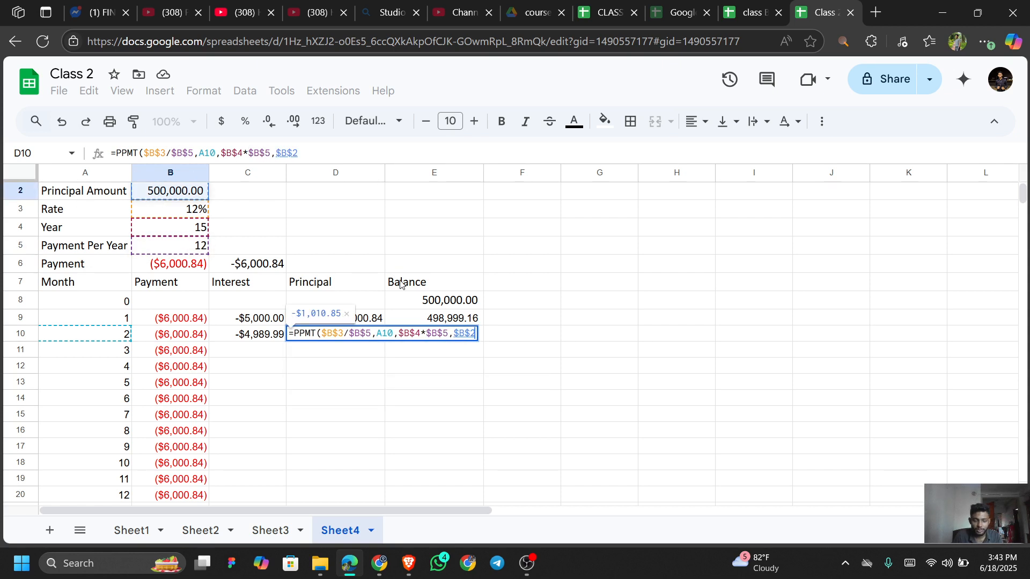
pyautogui.write(',0,')
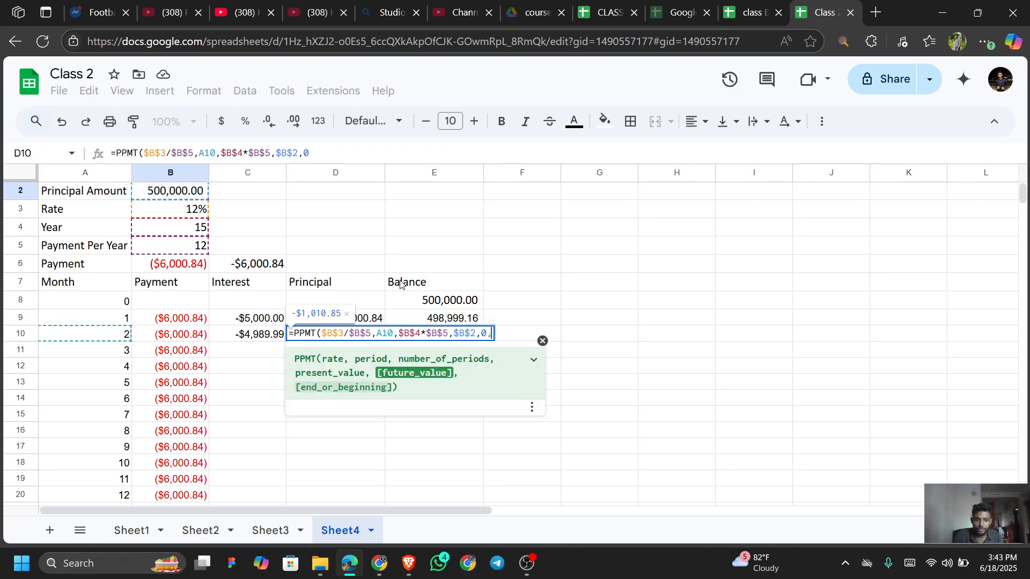
pyautogui.write('0)')
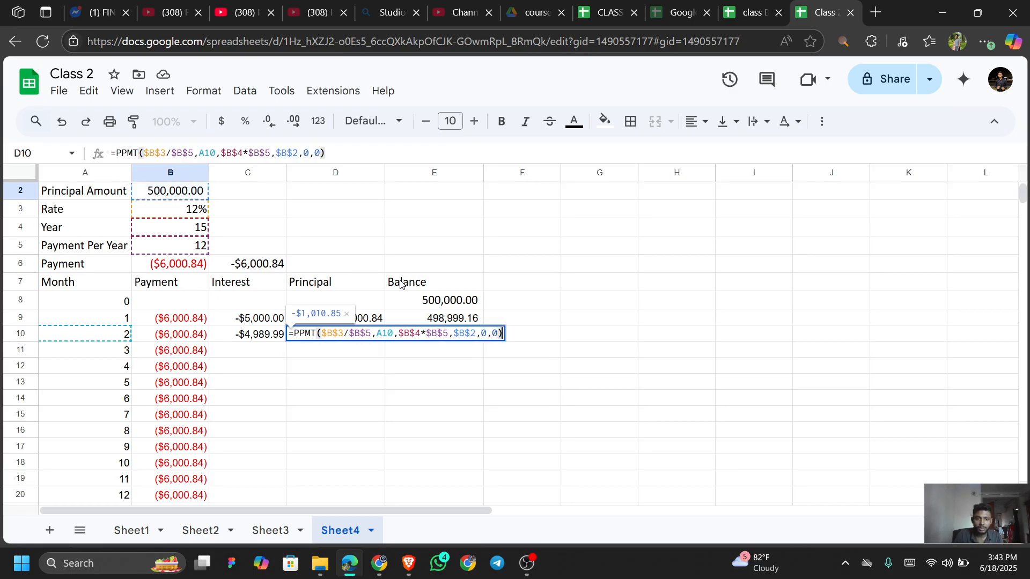
pyautogui.press('Return')
# Step: Begin the month 2 balance formula in E10 with a reference to the previous balance in E9
pyautogui.press('Right')
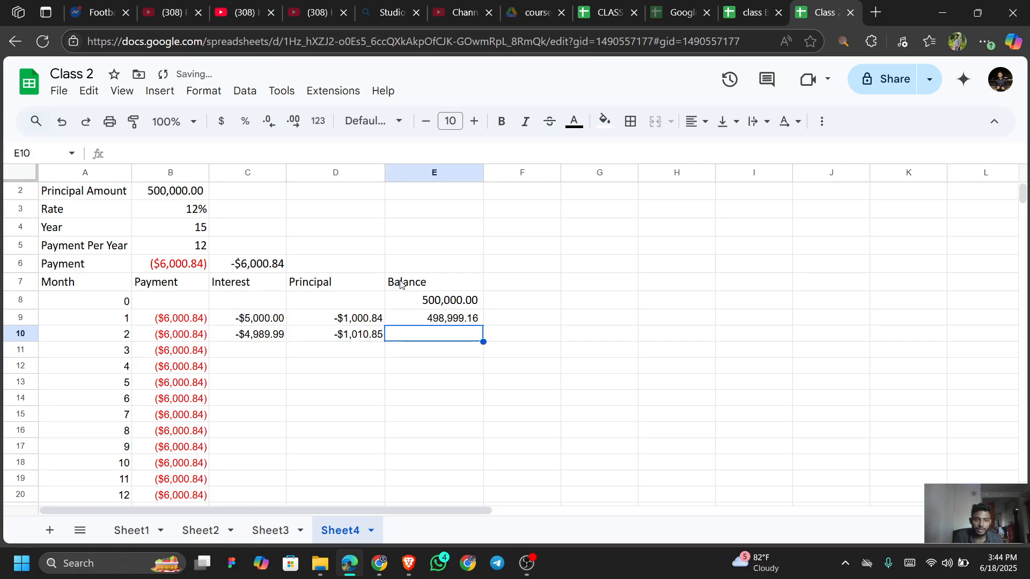
pyautogui.write('=')
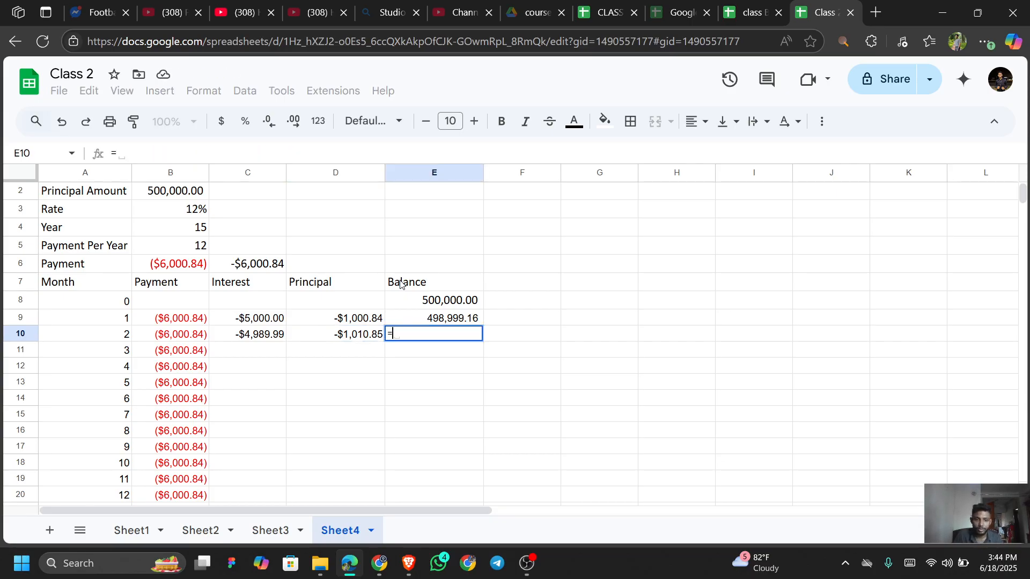
pyautogui.press('Up')
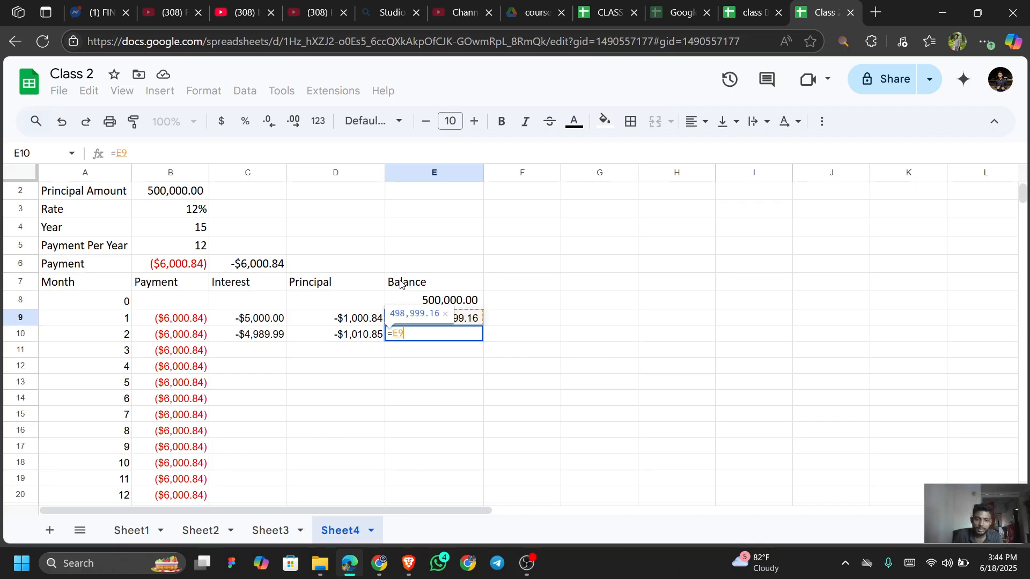
pyautogui.press('Down')
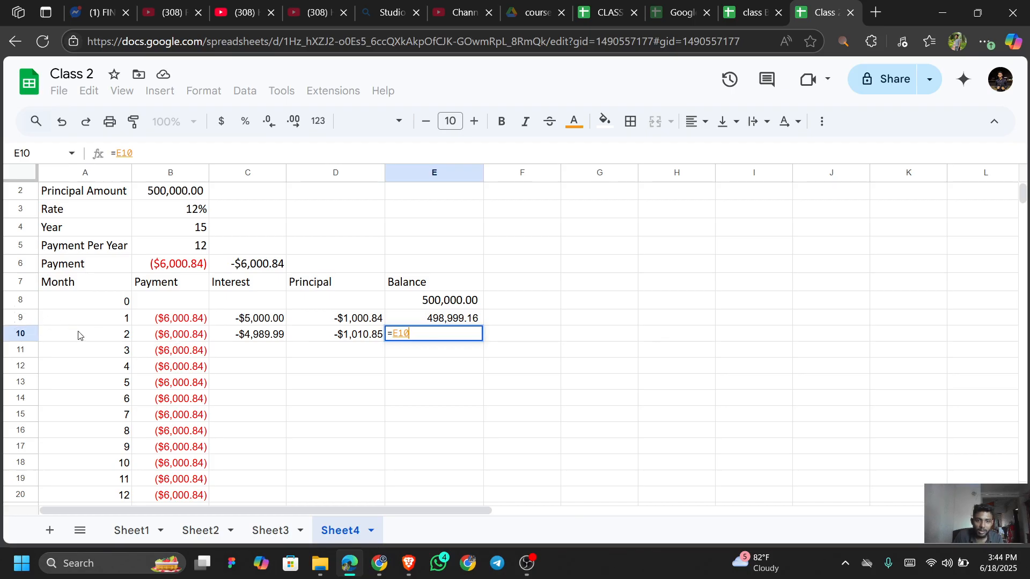
pyautogui.press('BackSpace')
pyautogui.press('BackSpace')
pyautogui.write('9')
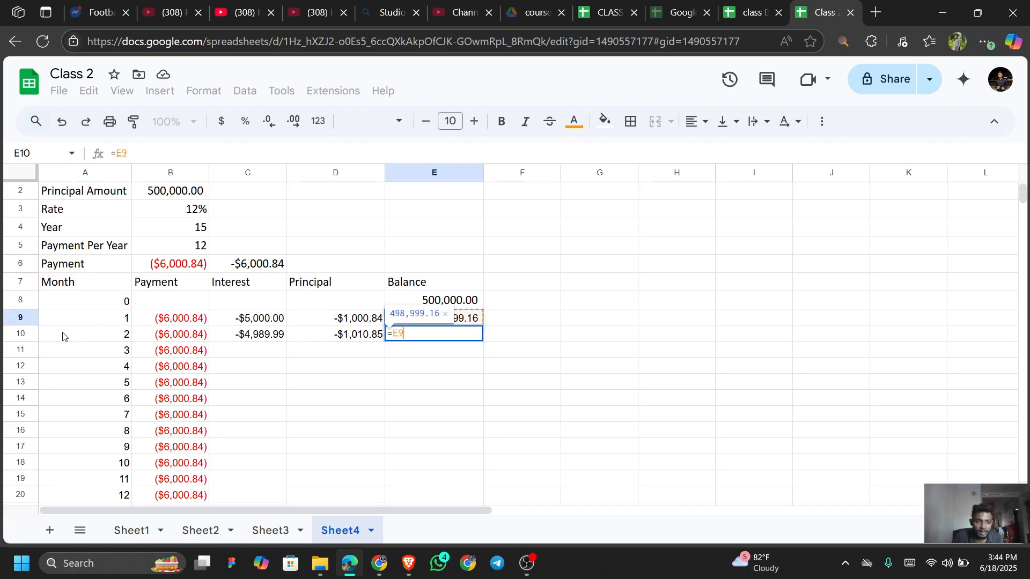
pyautogui.write('-(')
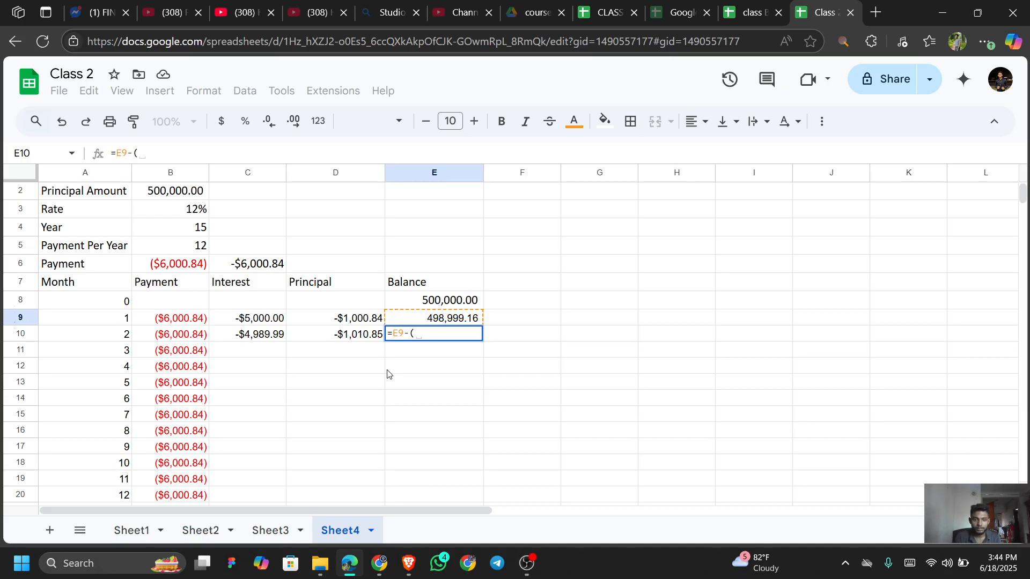
pyautogui.write('-')
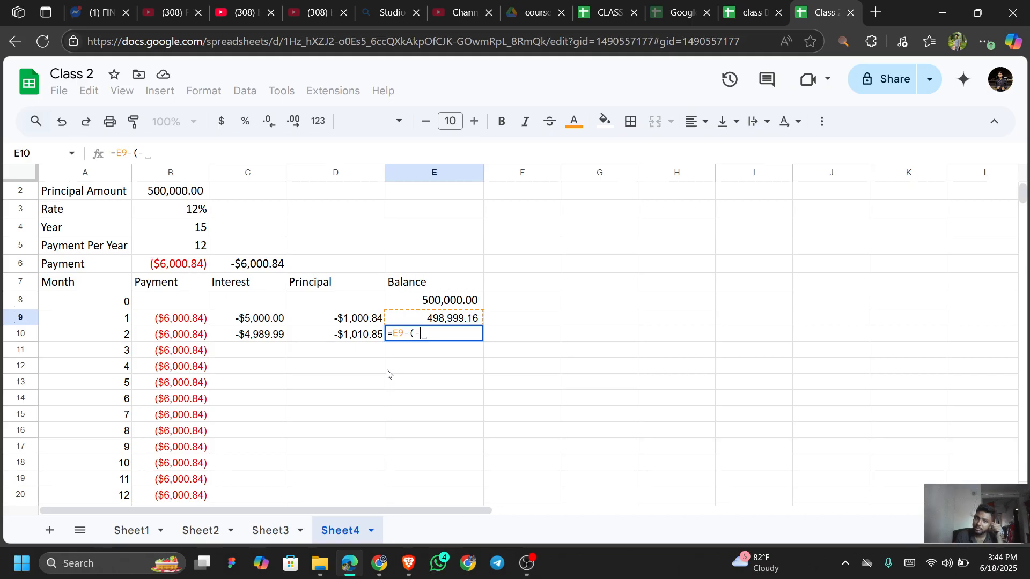
pyautogui.press('BackSpace')
pyautogui.press('BackSpace')
pyautogui.press('BackSpace')
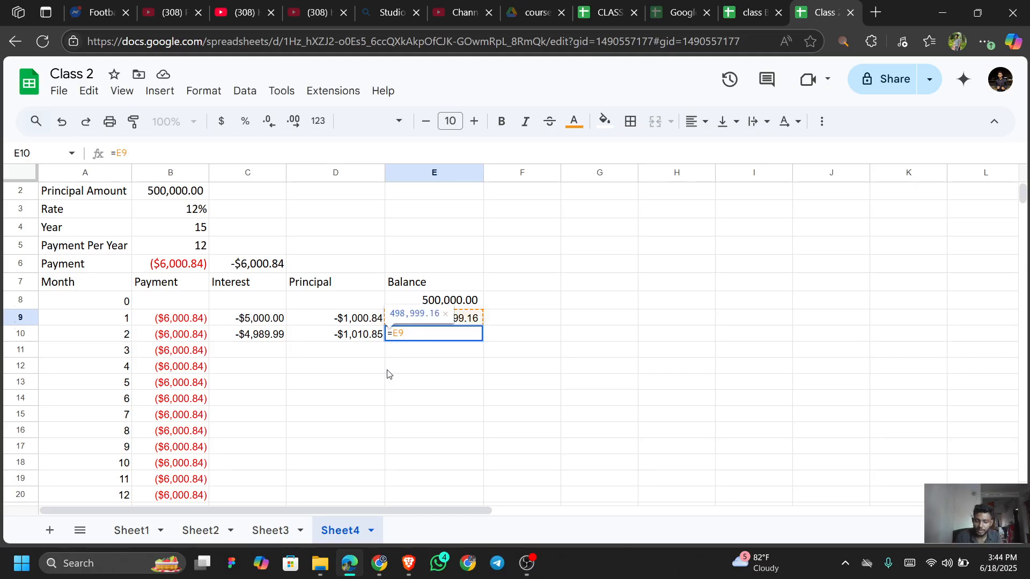
# Step: Complete the E10 balance formula by adding the month 2 principal, giving =E9+D10
pyautogui.write('+')
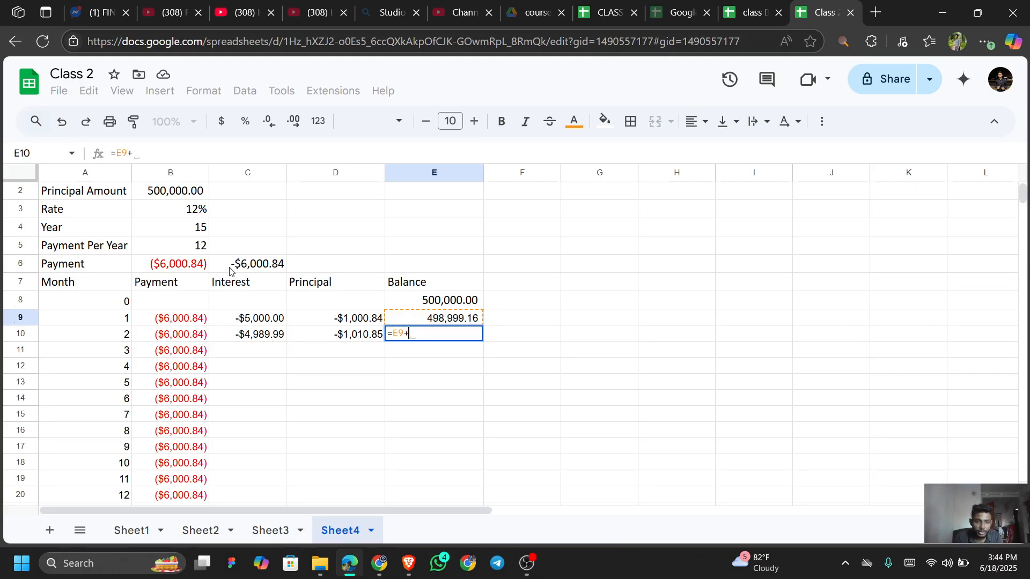
pyautogui.click(357, 335)
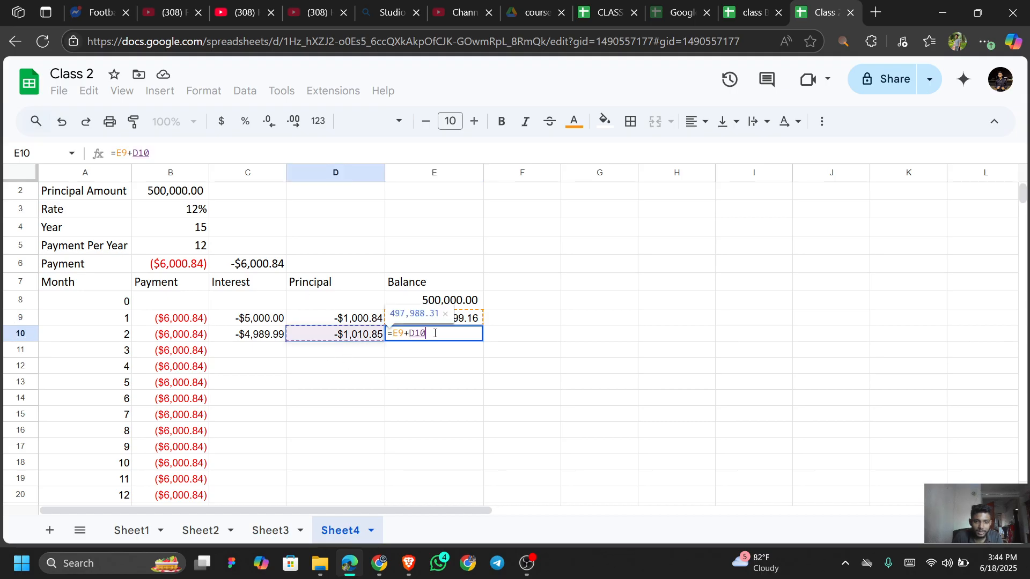
pyautogui.press('Return')
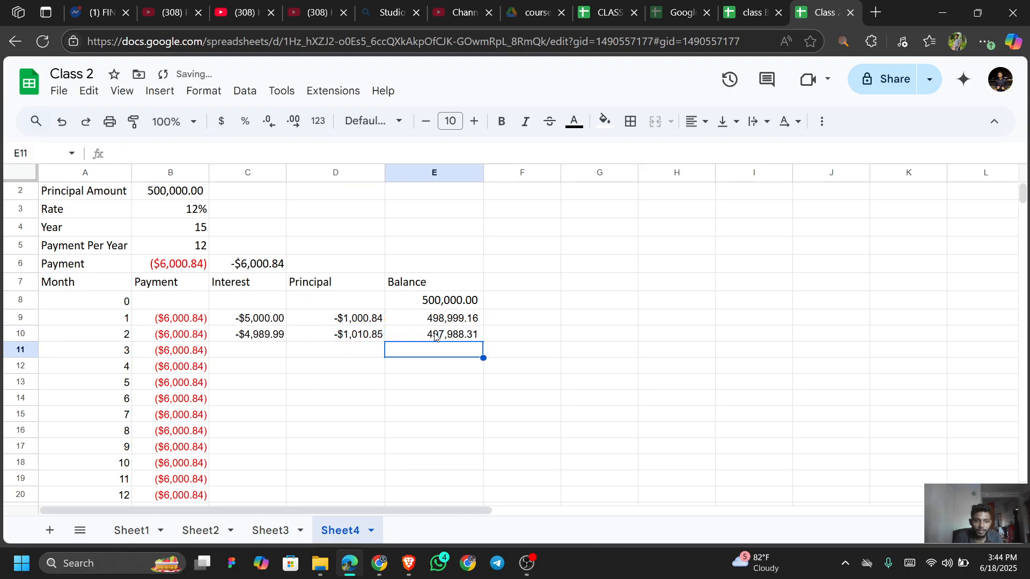
pyautogui.click(435, 336)
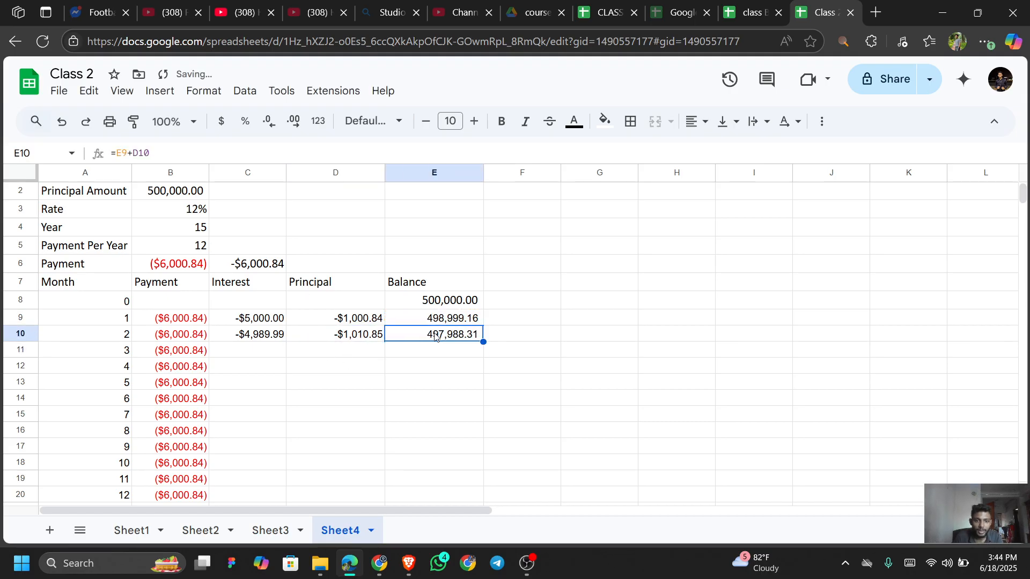
# Step: Fill the IPMT interest formula from C10 down through month 180 in C188
pyautogui.click(261, 335)
pyautogui.moveTo(285, 341); pyautogui.dragTo(278, 487)
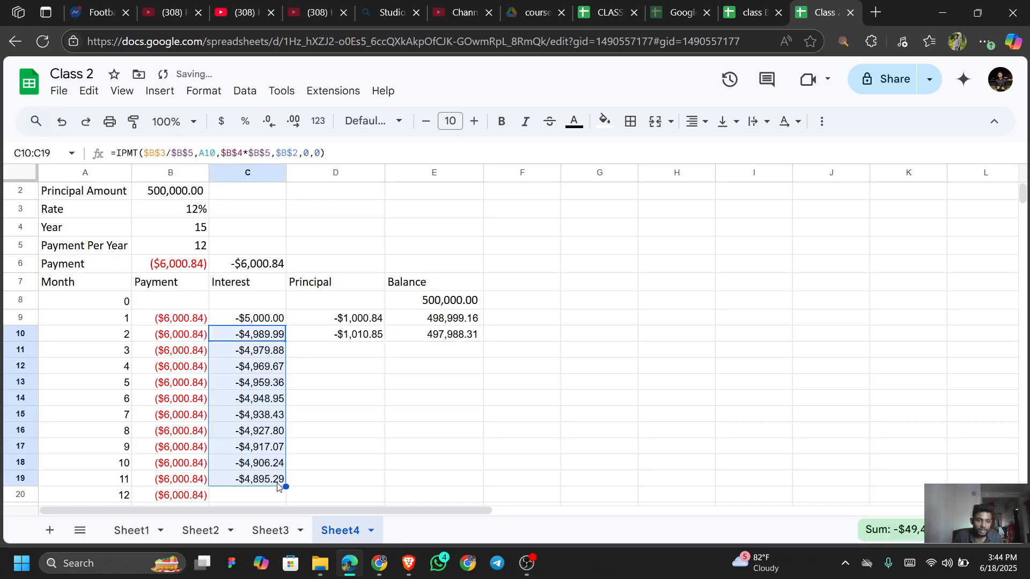
pyautogui.scroll(-3, 278, 487)
pyautogui.moveTo(286, 334); pyautogui.dragTo(279, 543)
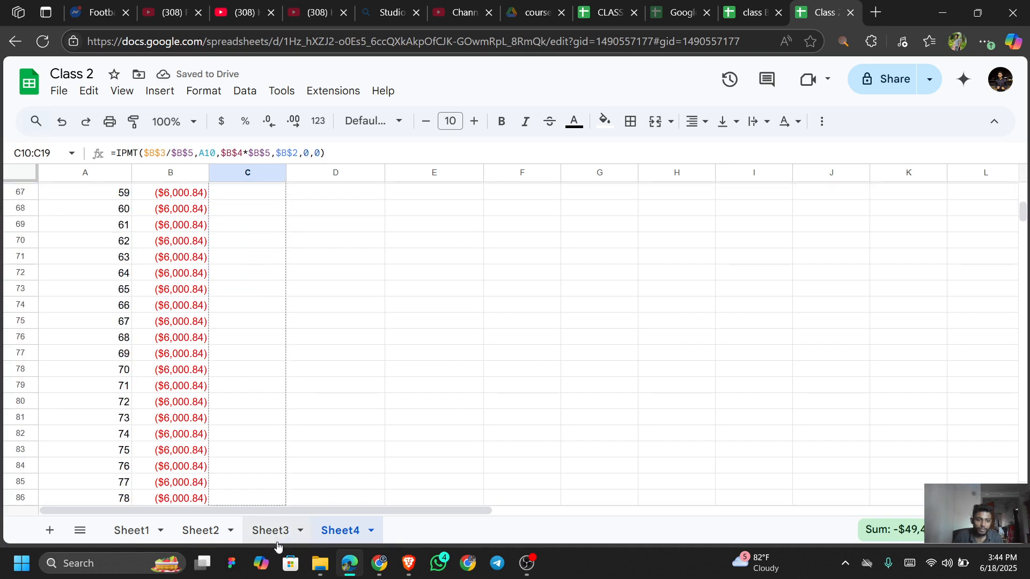
pyautogui.scroll(-5, 277, 546)
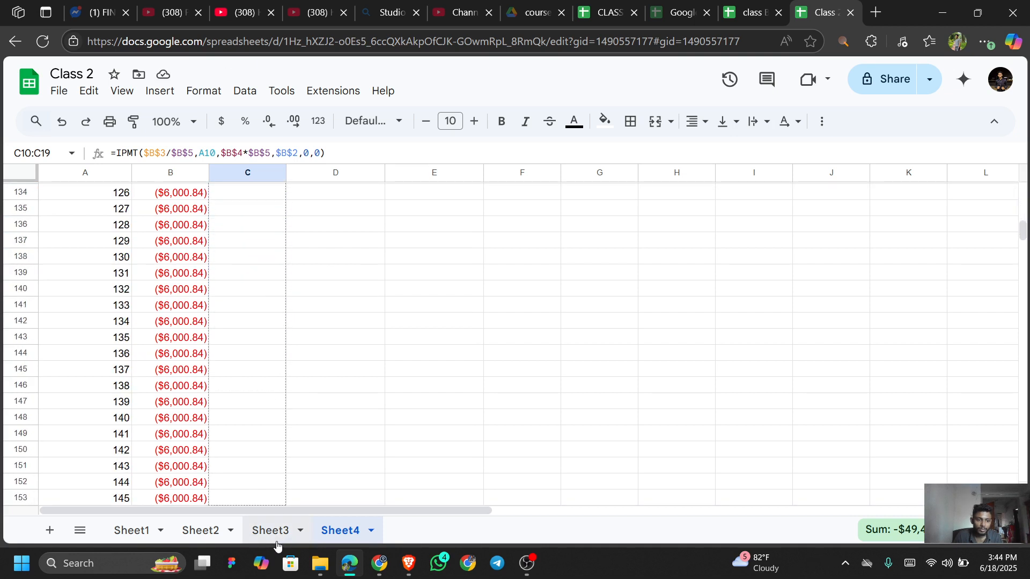
pyautogui.scroll(-5, 272, 361)
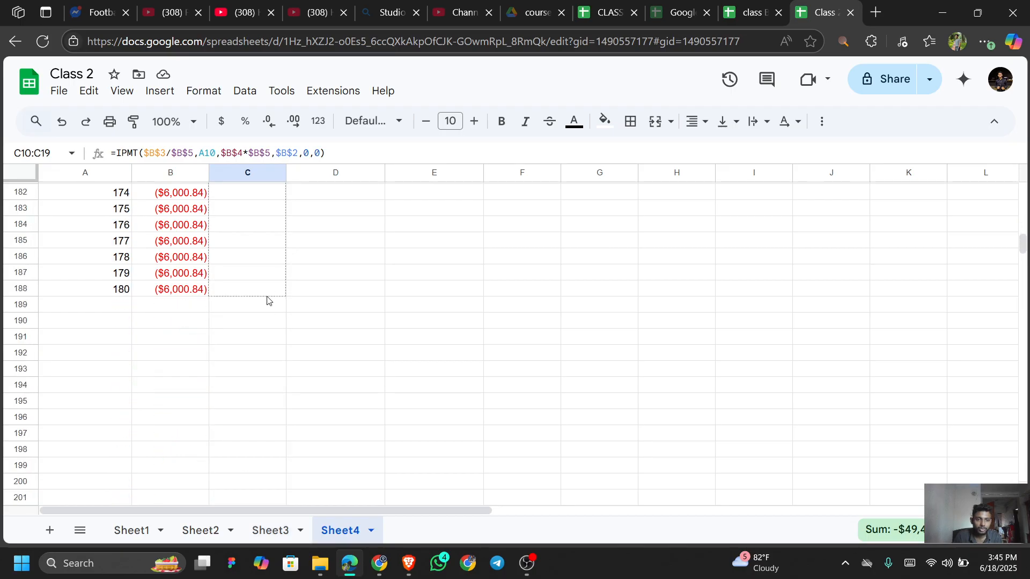
pyautogui.keyDown('shift'); pyautogui.click(279, 290); pyautogui.keyUp('shift')
pyautogui.hotkey('ctrl', 'v')
pyautogui.scroll(20, 288, 292)
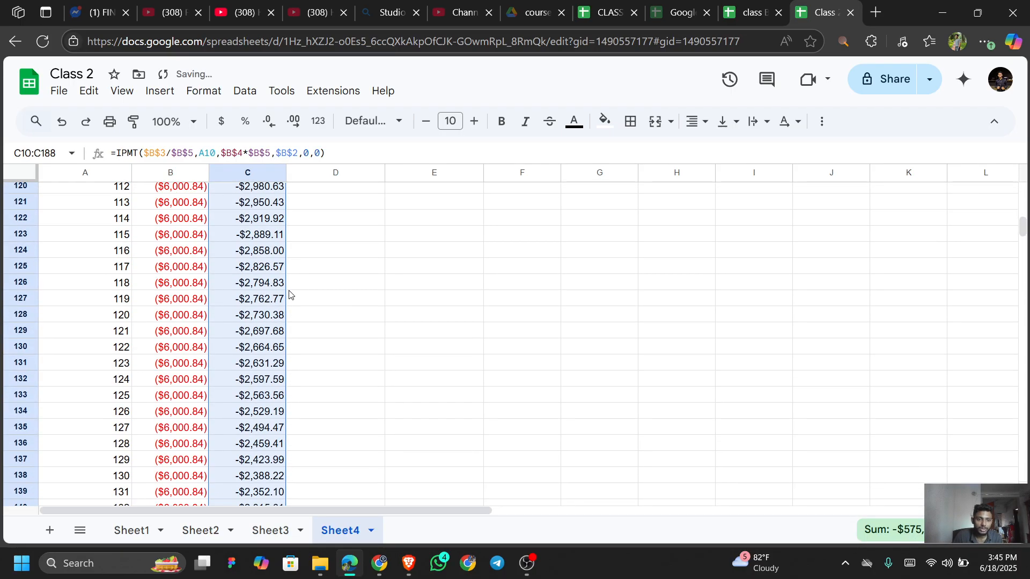
pyautogui.scroll(10, 290, 292)
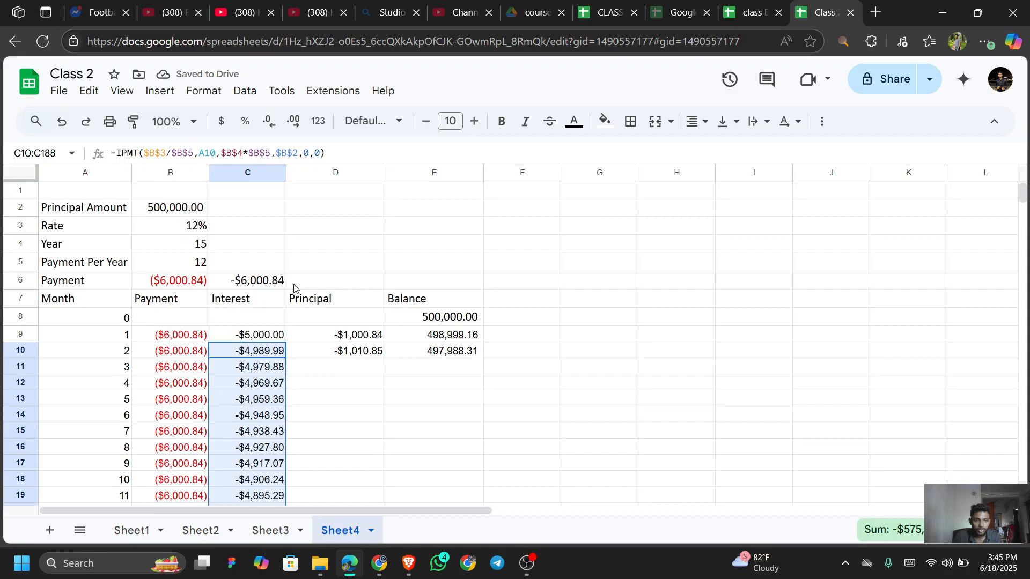
# Step: Fill the PPMT principal formula from D10 down through month 180 in D188
pyautogui.click(381, 351)
pyautogui.moveTo(385, 358); pyautogui.dragTo(368, 237)
pyautogui.scroll(10, 443, 247)
pyautogui.scroll(20, 443, 246)
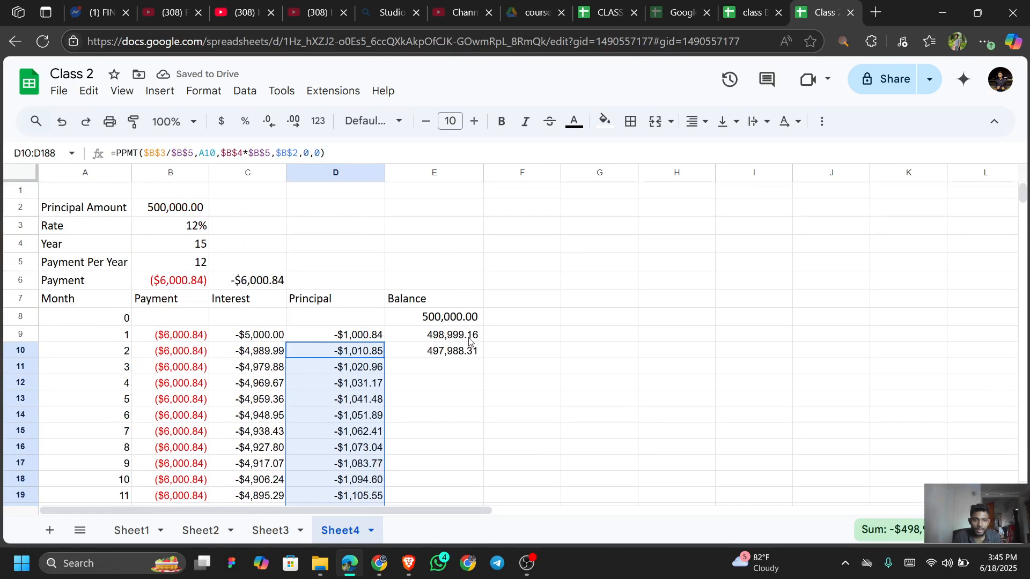
# Step: Fill the balance formula from E10 down through E188 and check the final month's balance cell
pyautogui.click(468, 339)
pyautogui.click(479, 352)
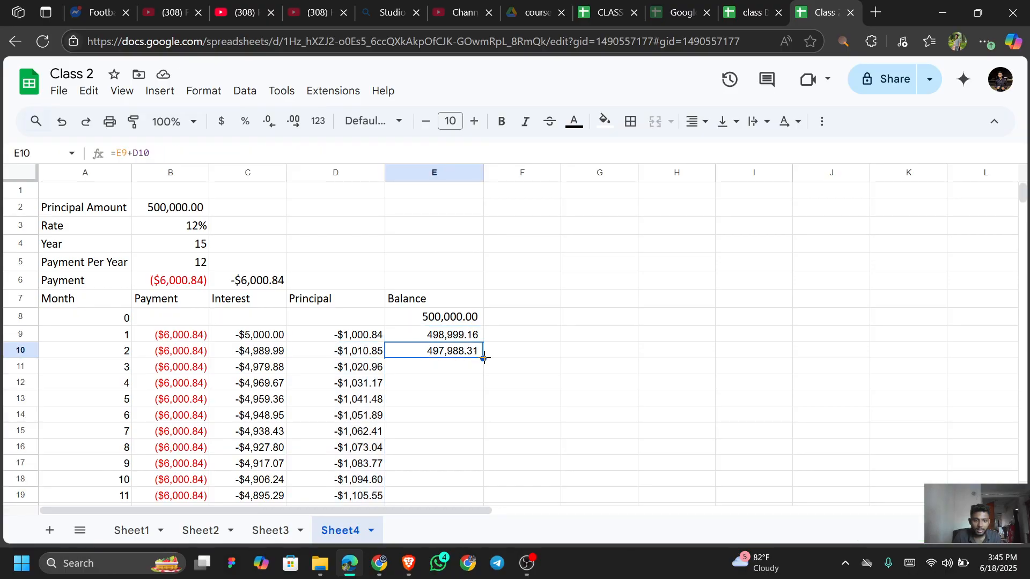
pyautogui.moveTo(484, 358); pyautogui.dragTo(446, 300)
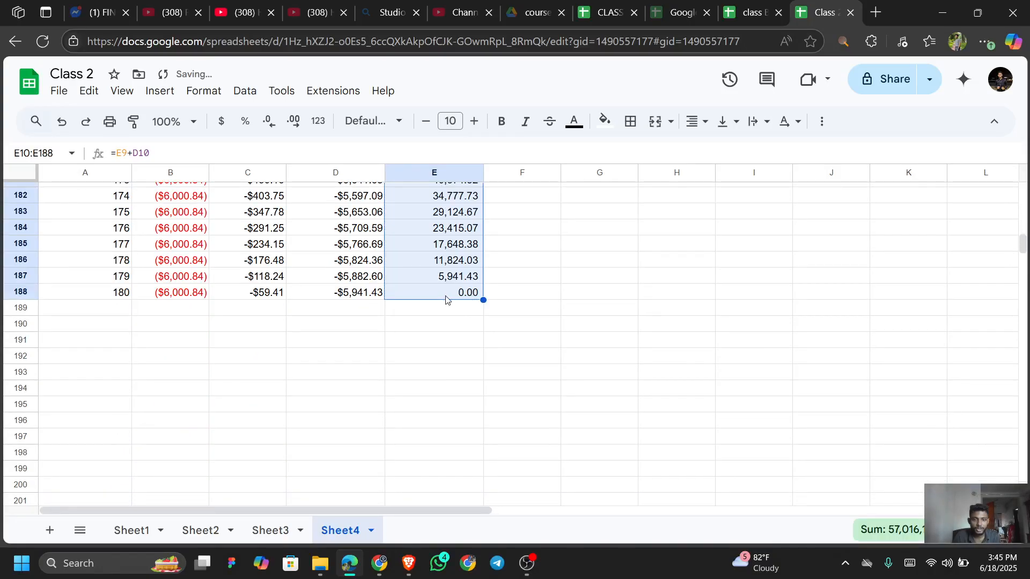
pyautogui.click(445, 323)
pyautogui.click(444, 294)
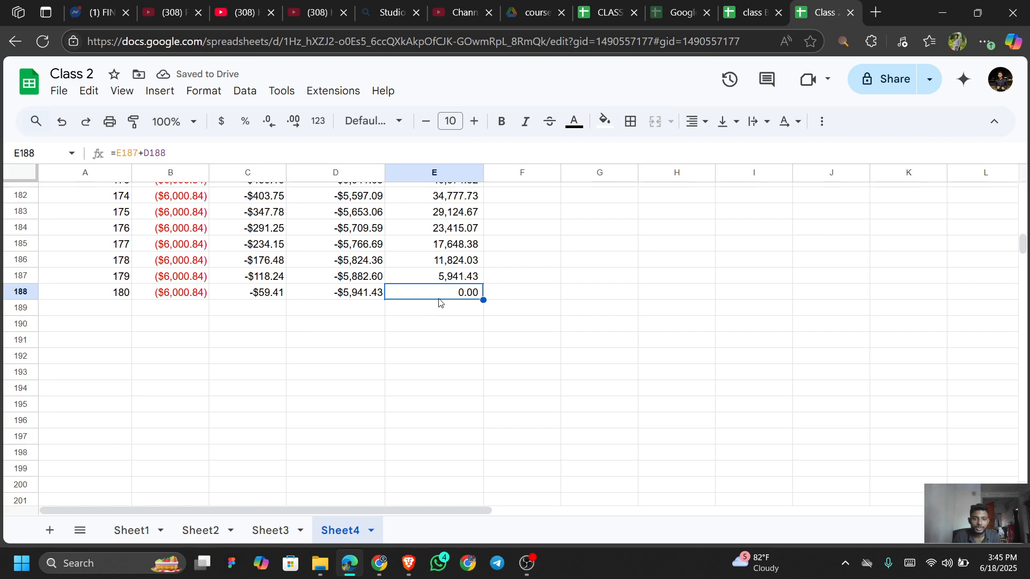
pyautogui.scroll(20, 483, 315)
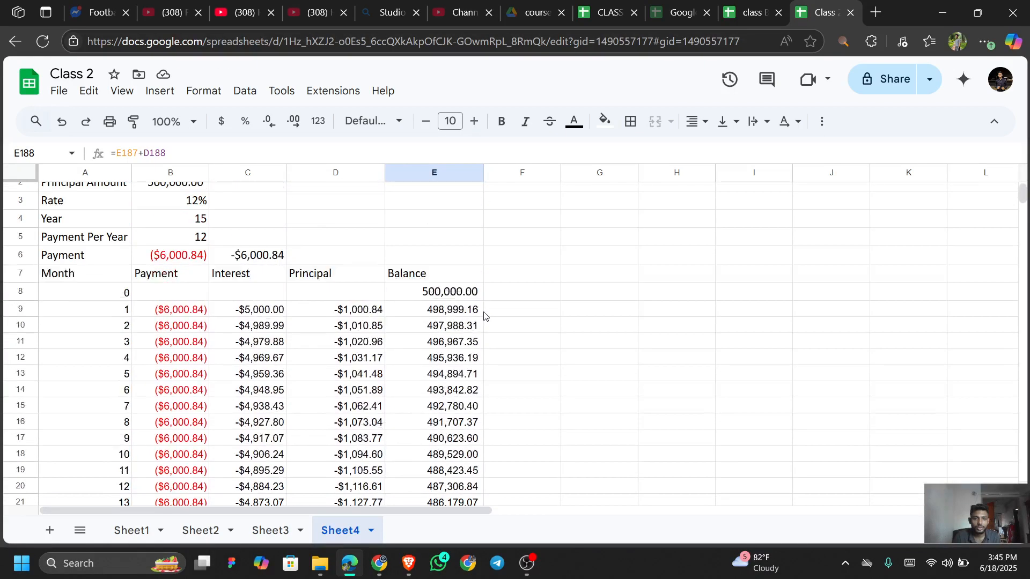
pyautogui.scroll(2, 484, 315)
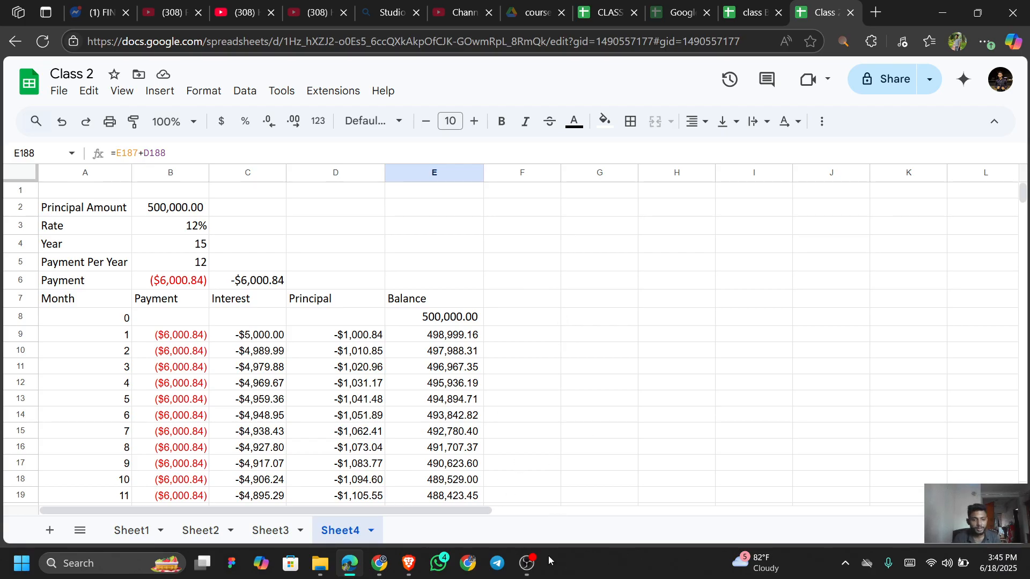
pyautogui.click(527, 563)
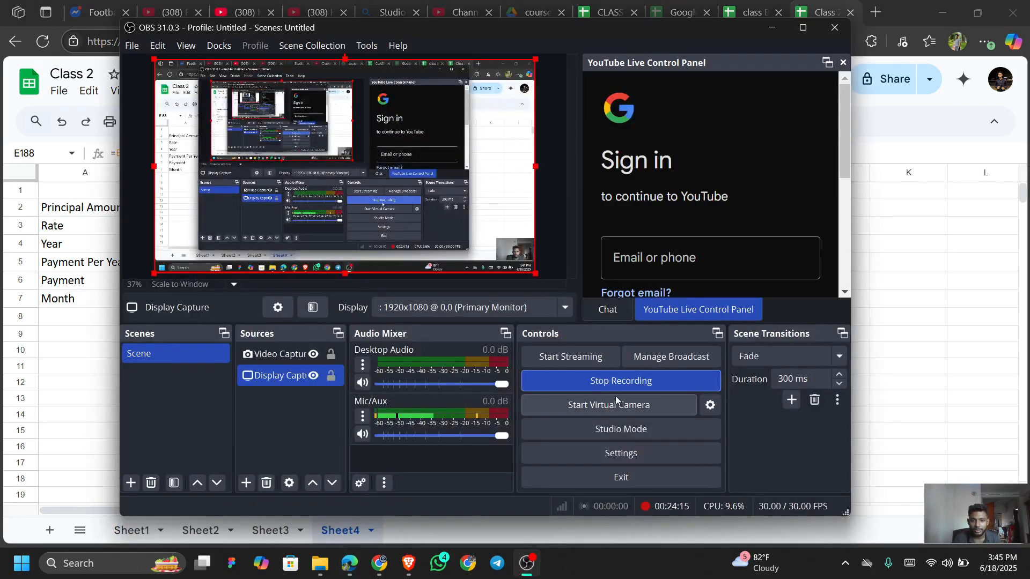